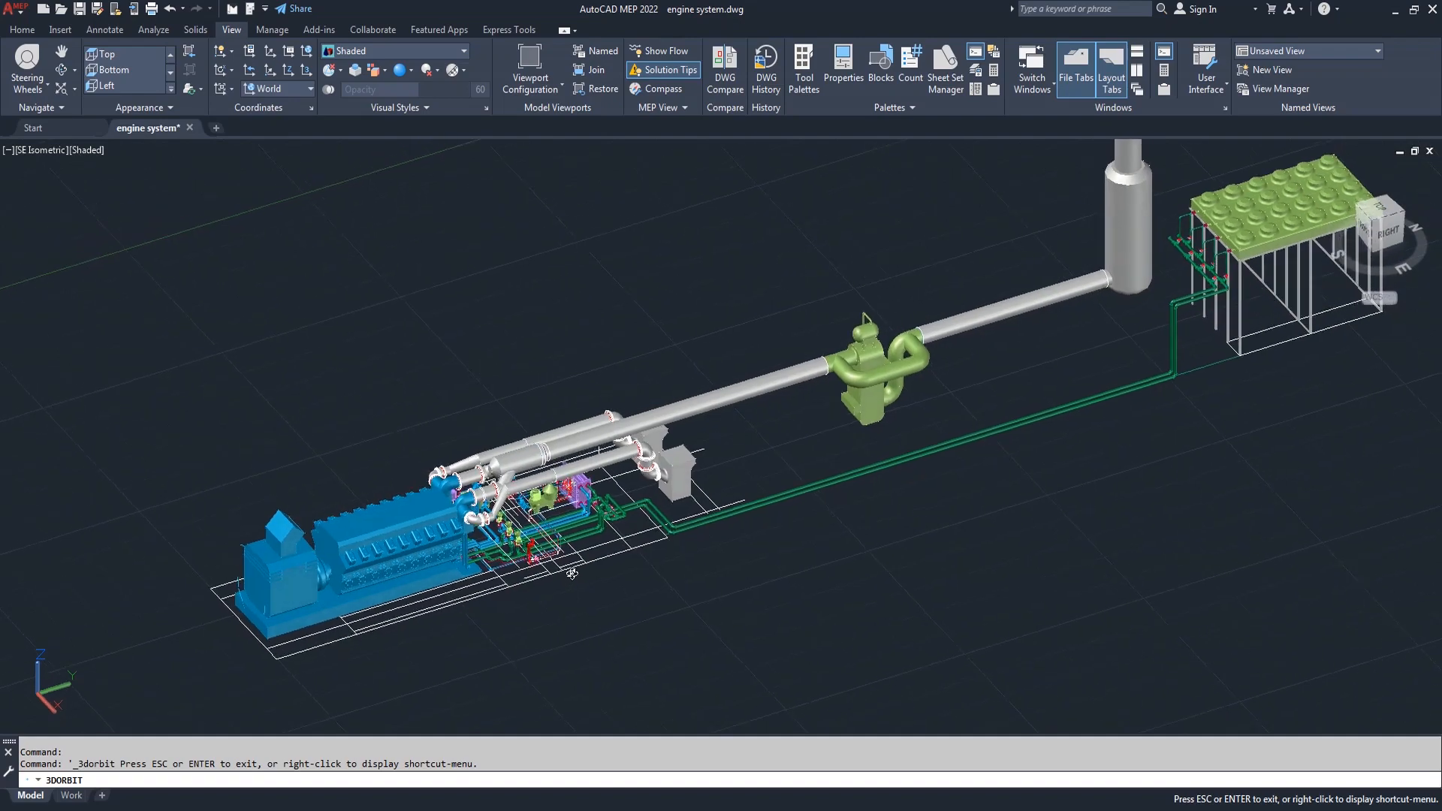
Draw a connected line from the floor grid beside the red vertical unit, 7500 straight up and 7200 along negative X.
{"action": "scroll", "coordinate": [570, 551], "scroll_direction": "up", "scroll_amount": 2}
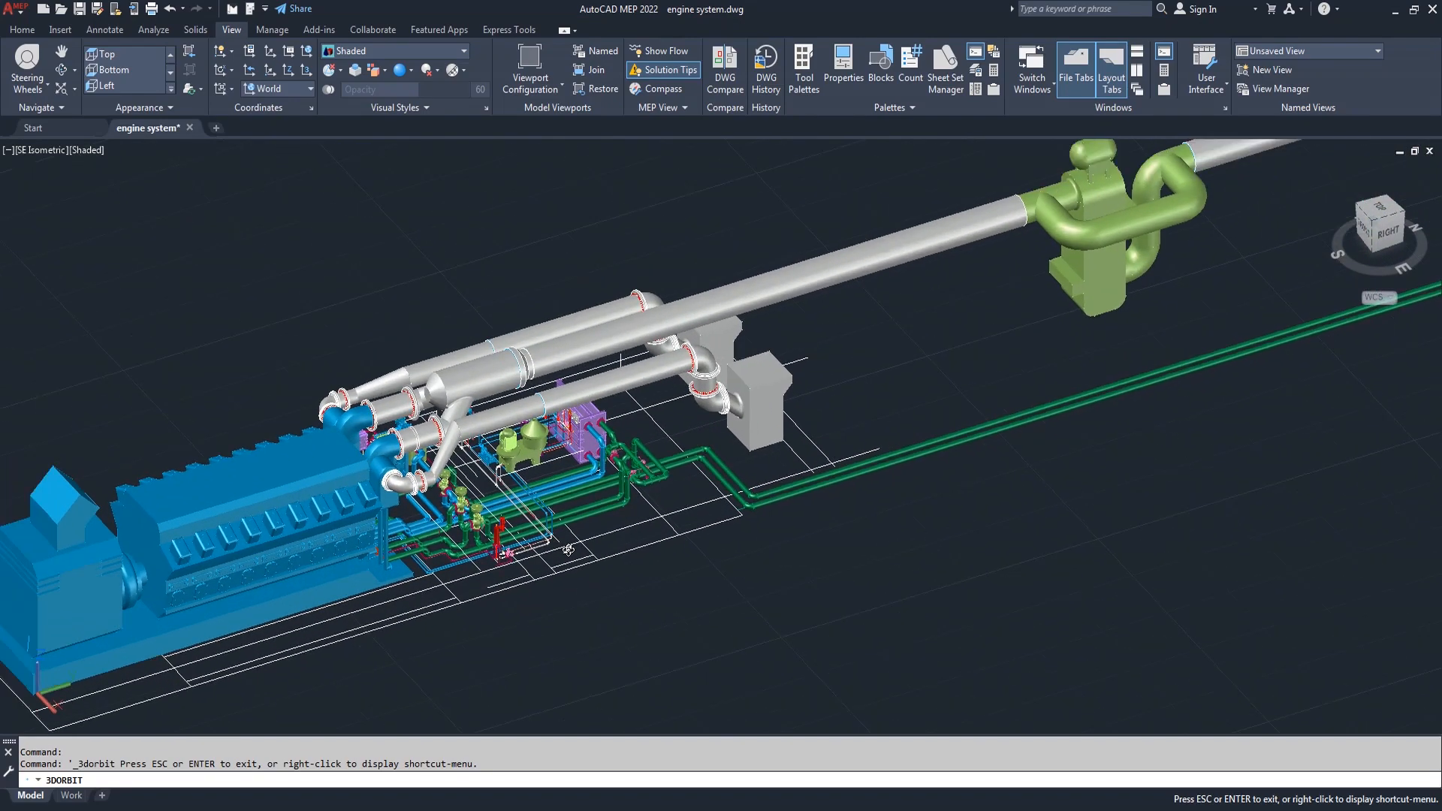
{"action": "scroll", "coordinate": [539, 552], "scroll_direction": "up", "scroll_amount": 3}
{"action": "scroll", "coordinate": [539, 552], "scroll_direction": "down", "scroll_amount": 4}
{"action": "scroll", "coordinate": [539, 552], "scroll_direction": "up", "scroll_amount": 4}
{"action": "middle_click_drag", "start_coordinate": [552, 559], "coordinate": [586, 590]}
{"action": "right_click", "coordinate": [374, 230]}
{"action": "left_click", "coordinate": [397, 236]}
{"action": "type", "text": "1"}
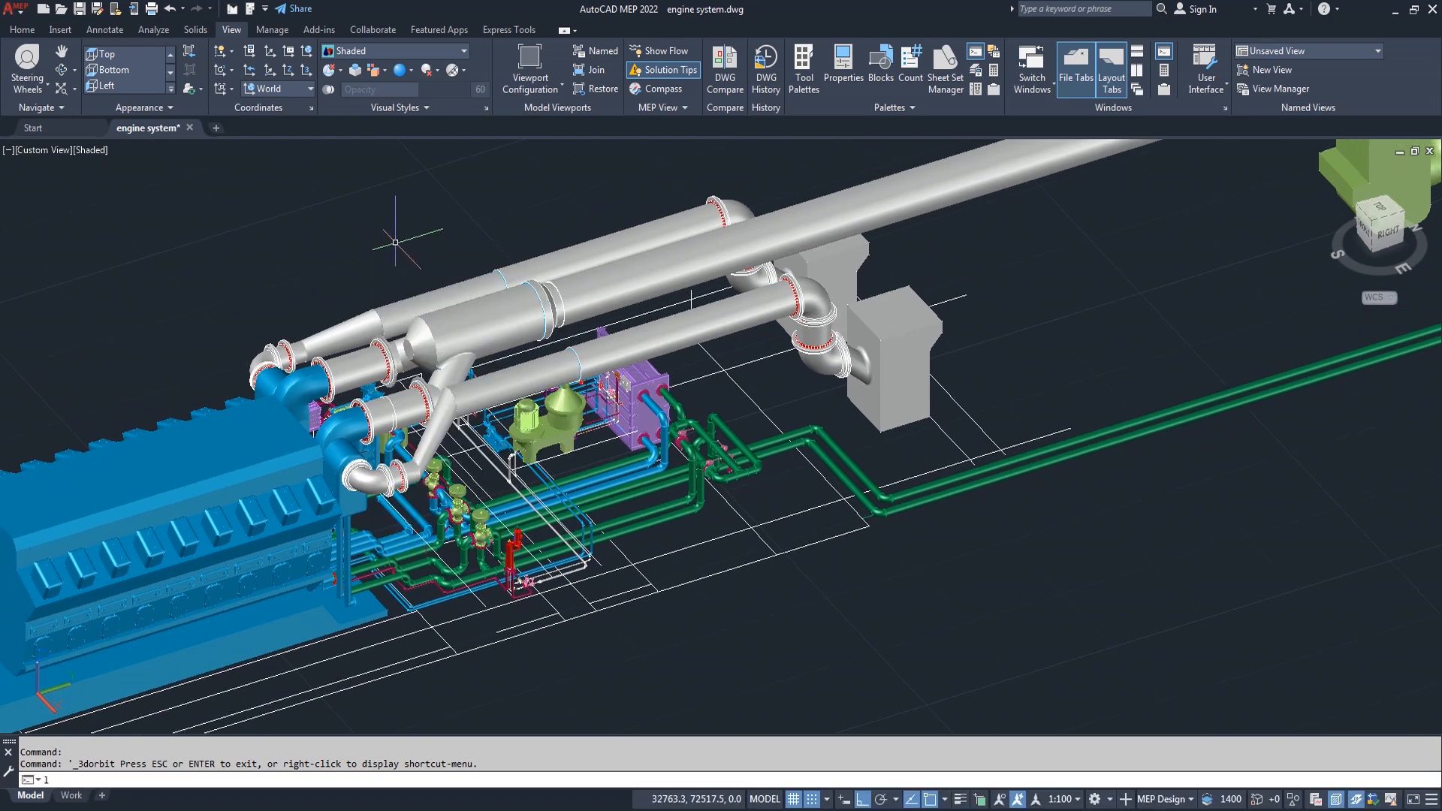
{"action": "key", "text": "Return"}
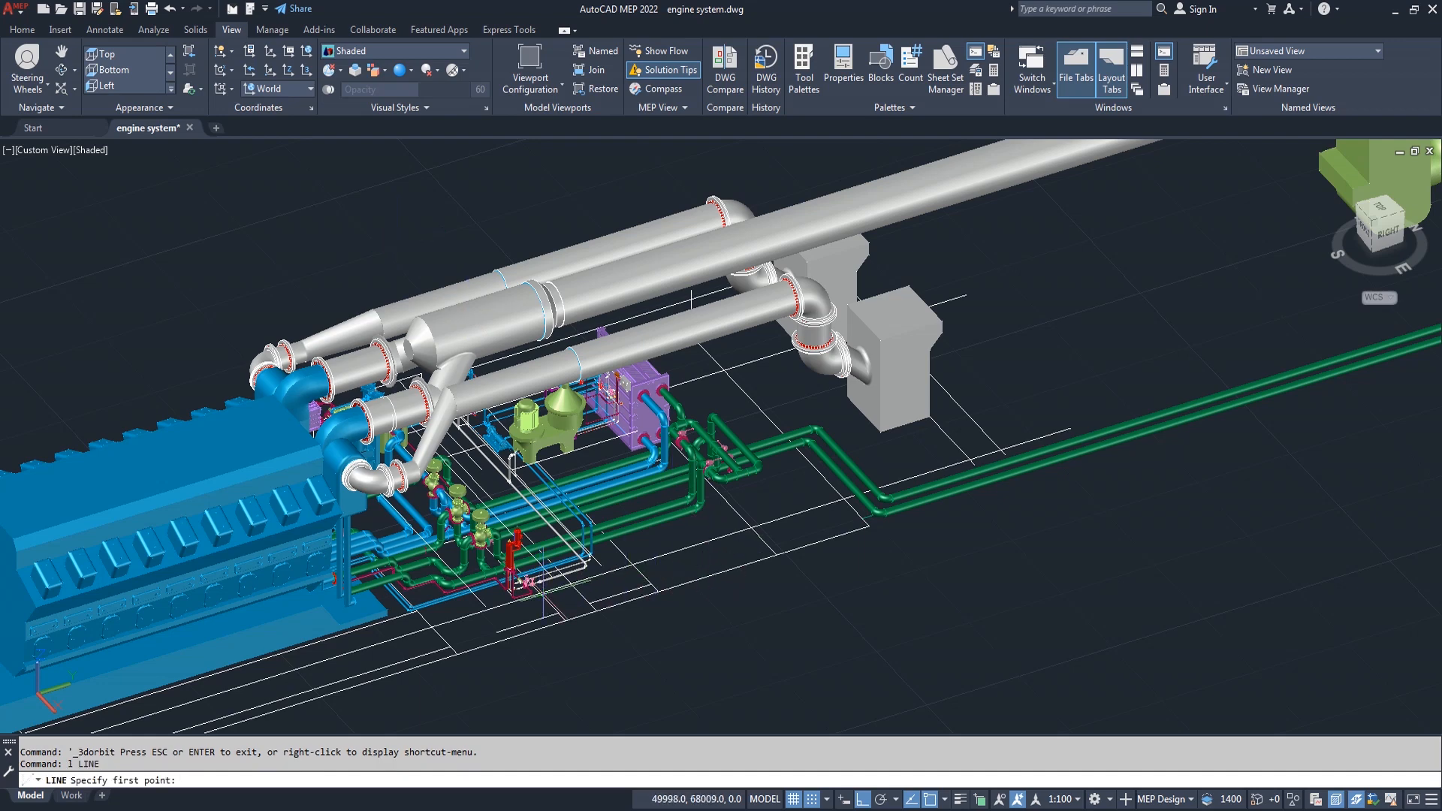
{"action": "scroll", "coordinate": [542, 594], "scroll_direction": "up", "scroll_amount": 4}
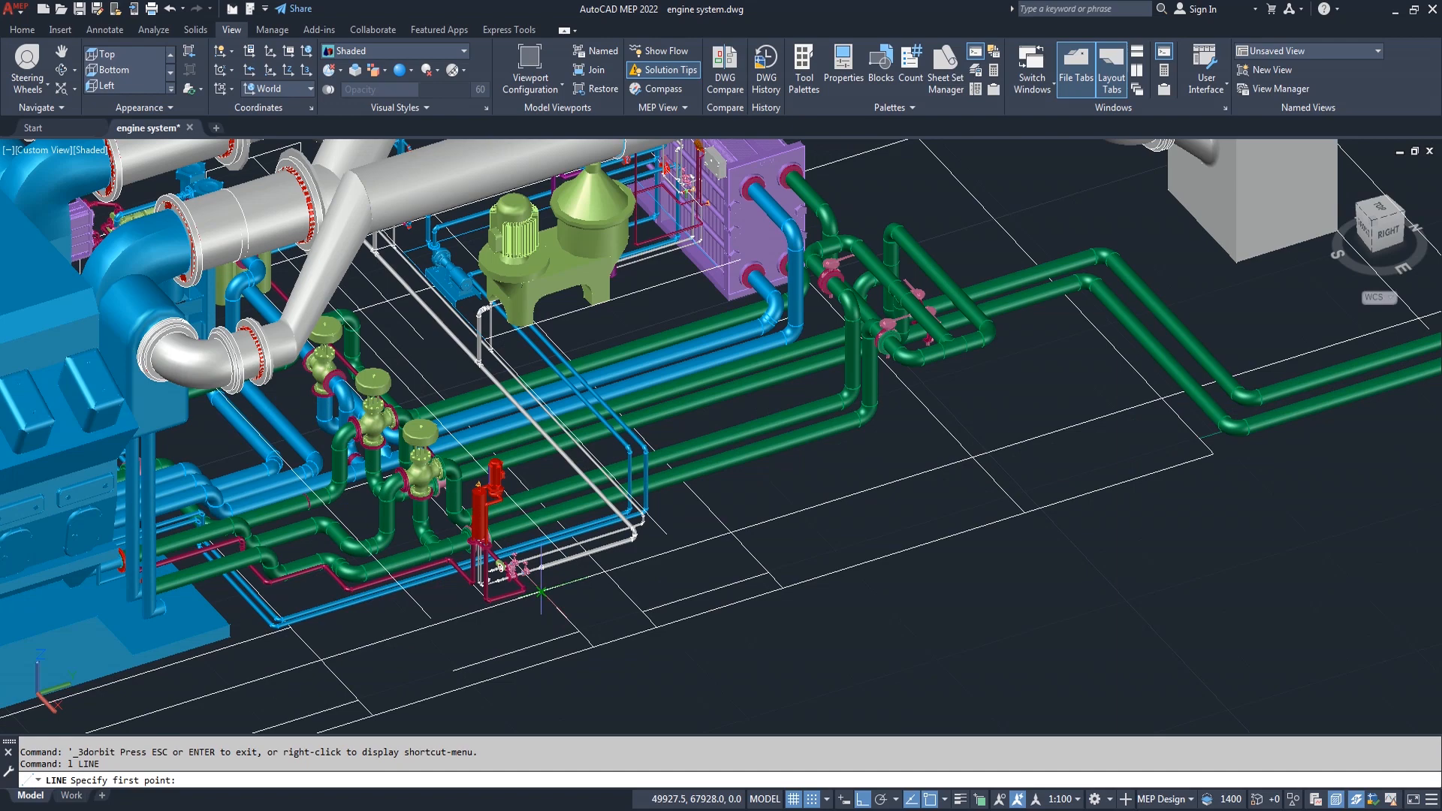
{"action": "left_click", "coordinate": [541, 593]}
{"action": "scroll", "coordinate": [542, 593], "scroll_direction": "down", "scroll_amount": 5}
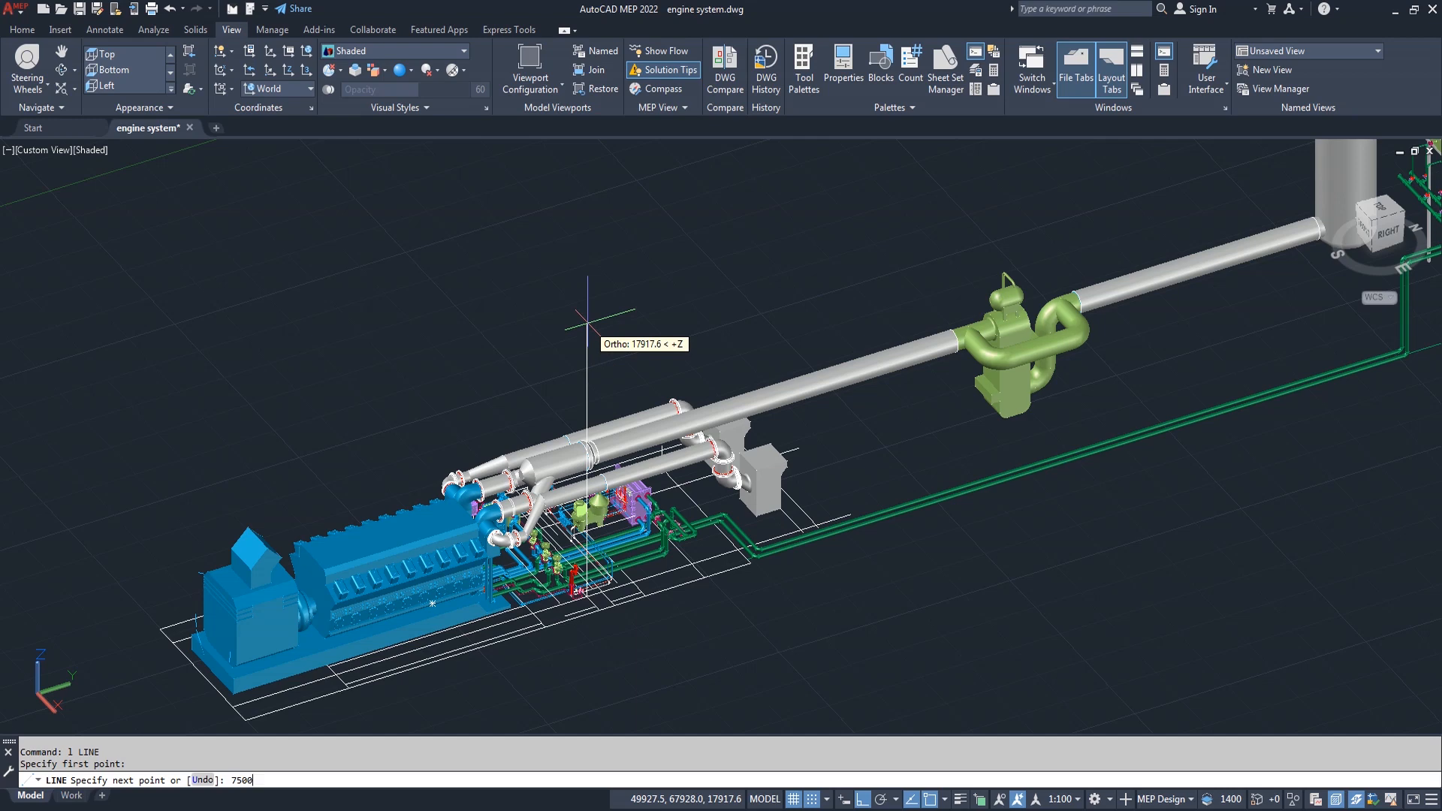
{"action": "type", "text": "7500"}
{"action": "key", "text": "Return"}
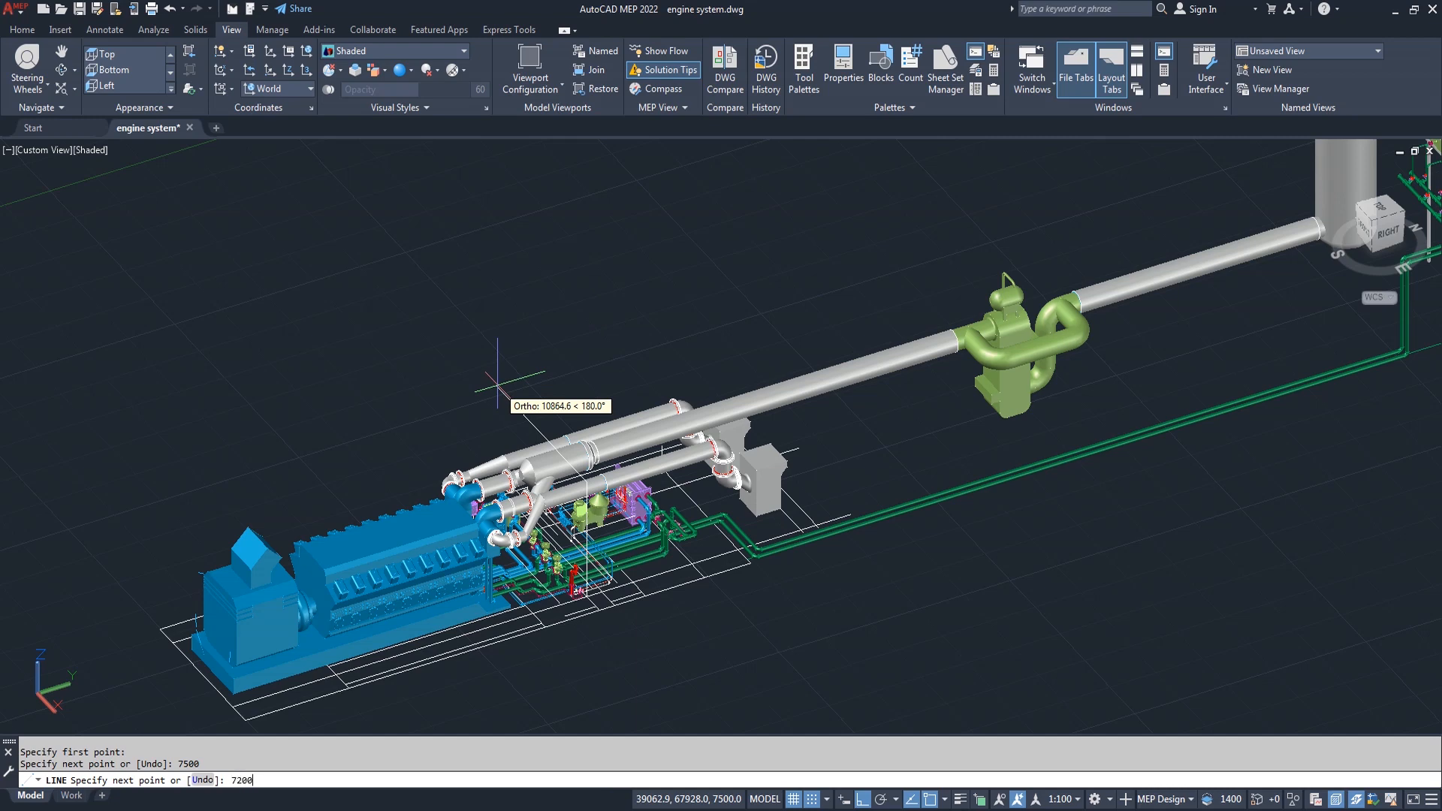
{"action": "key", "text": "Return"}
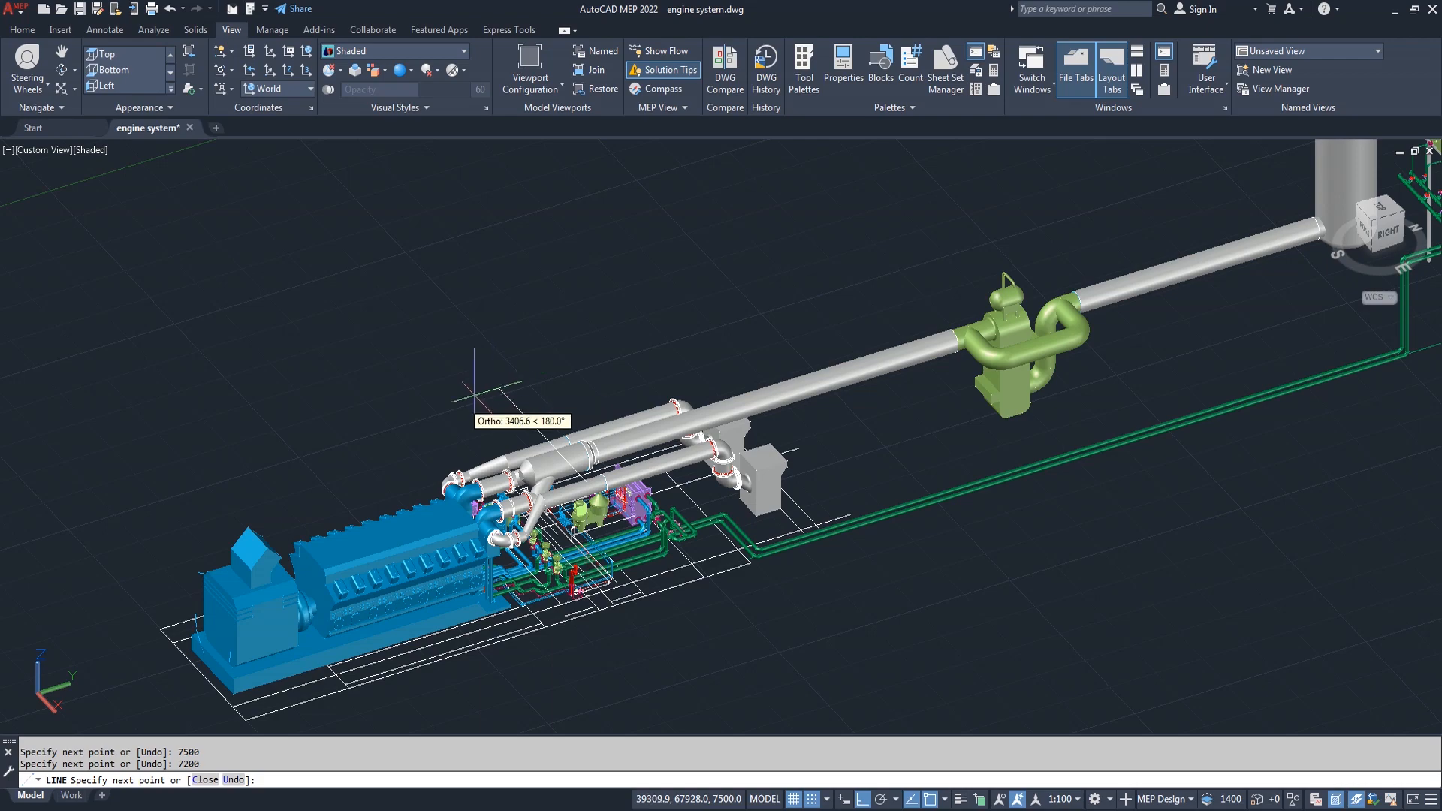
{"action": "key", "text": "Return"}
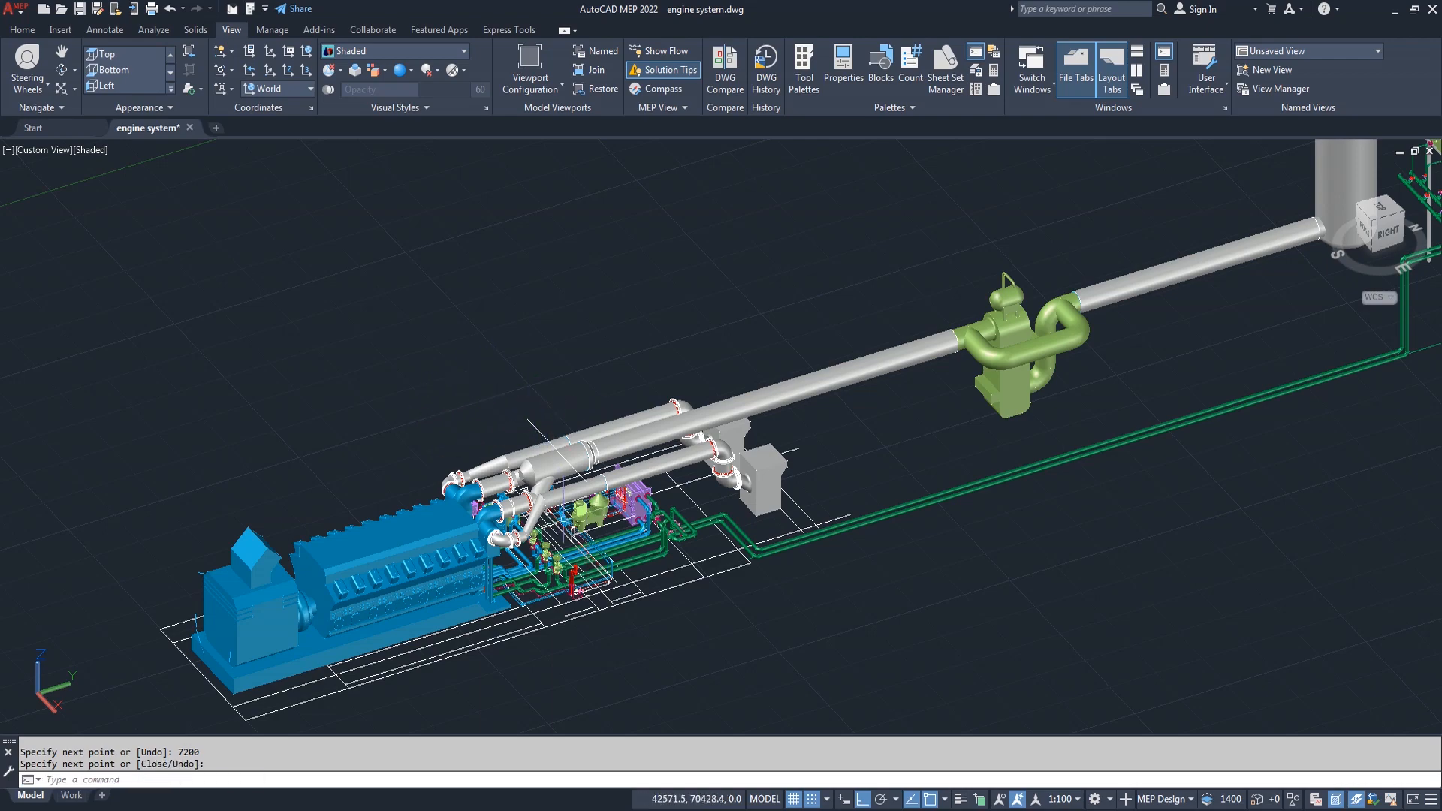
Copy the vertical and horizontal guide lines 2000 along negative Y, using the vertical line's lower end as base point.
{"action": "scroll", "coordinate": [592, 522], "scroll_direction": "up", "scroll_amount": 5}
{"action": "scroll", "coordinate": [577, 545], "scroll_direction": "down", "scroll_amount": 3}
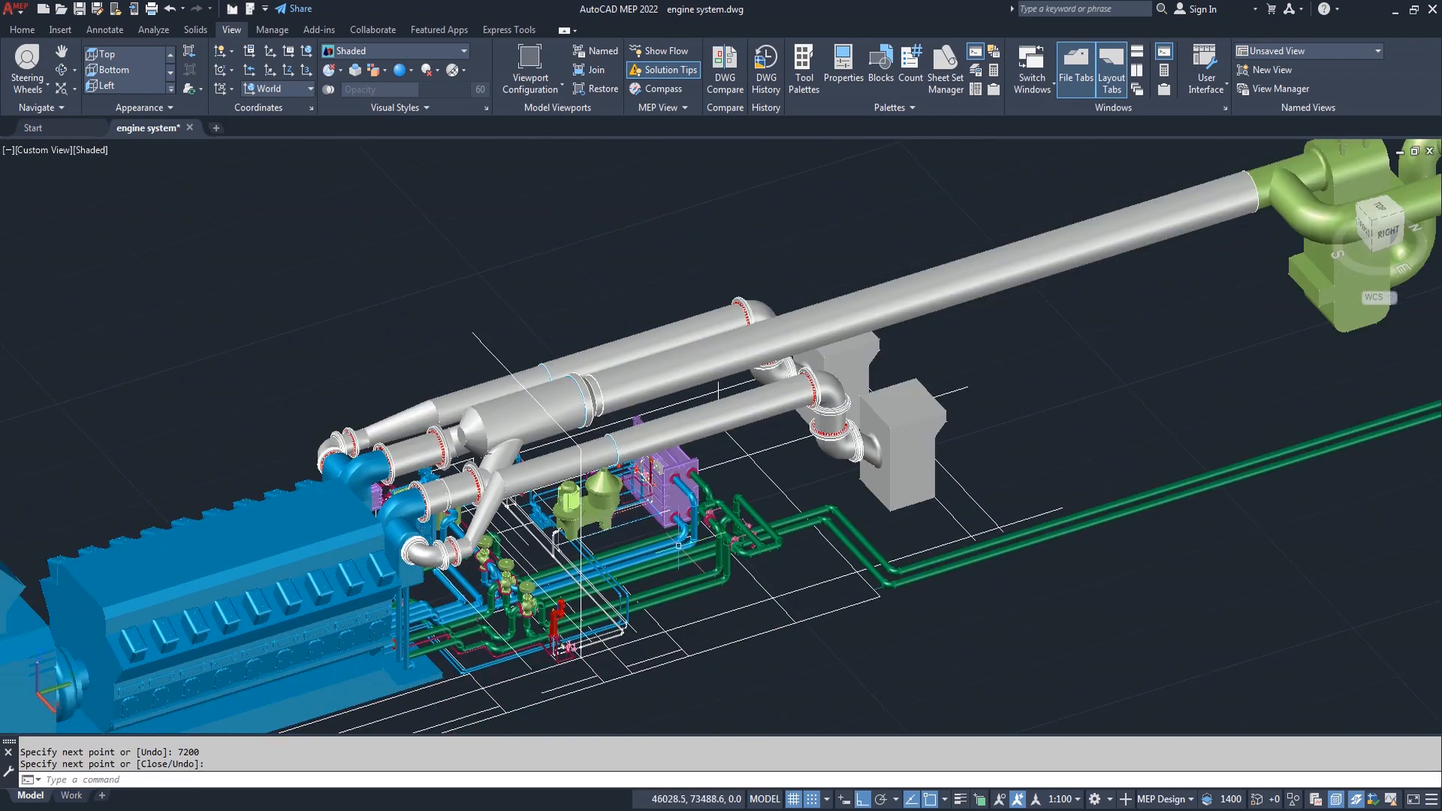
{"action": "type", "text": "cp"}
{"action": "key", "text": "Return"}
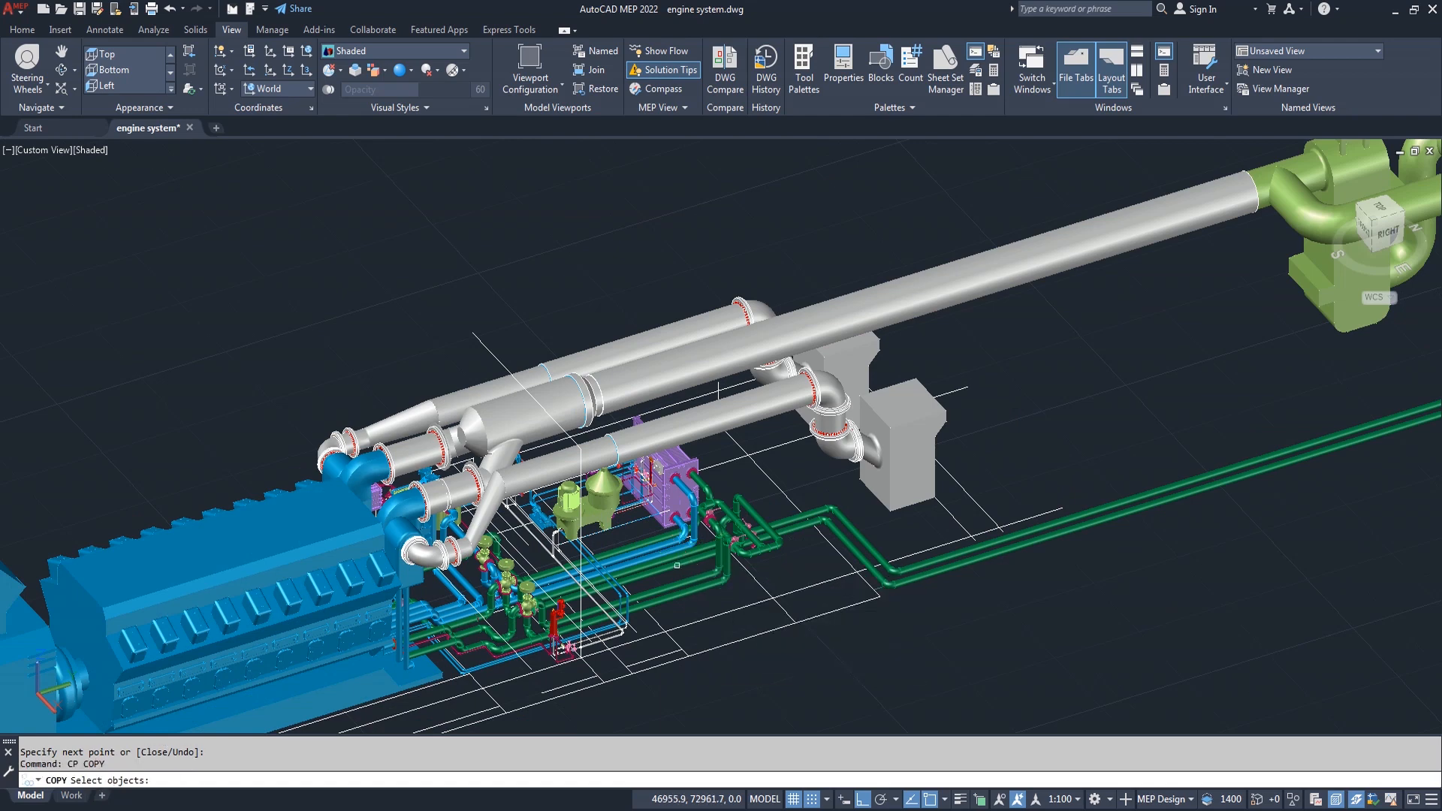
{"action": "left_click", "coordinate": [492, 353]}
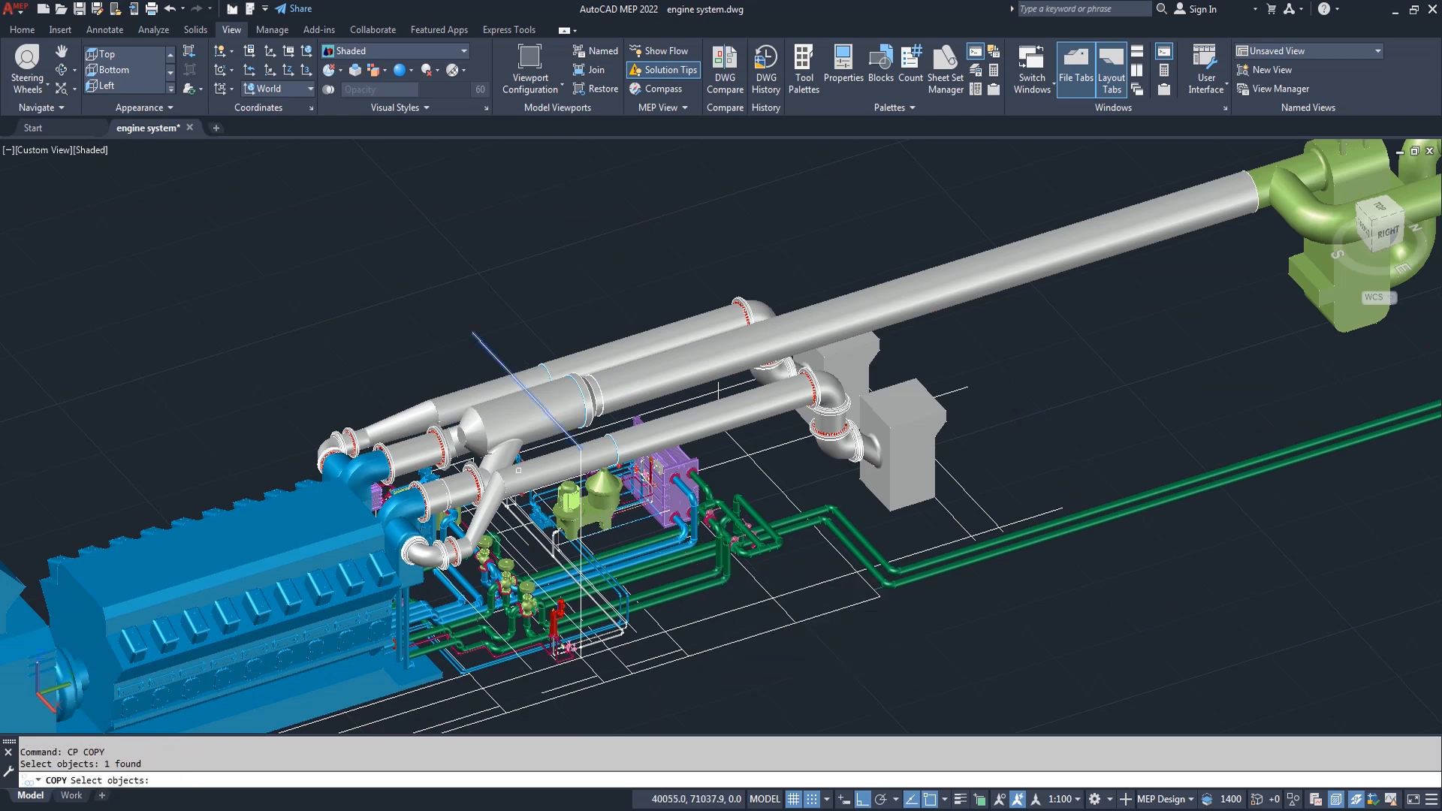
{"action": "scroll", "coordinate": [627, 689], "scroll_direction": "up", "scroll_amount": 4}
{"action": "key", "text": "Return"}
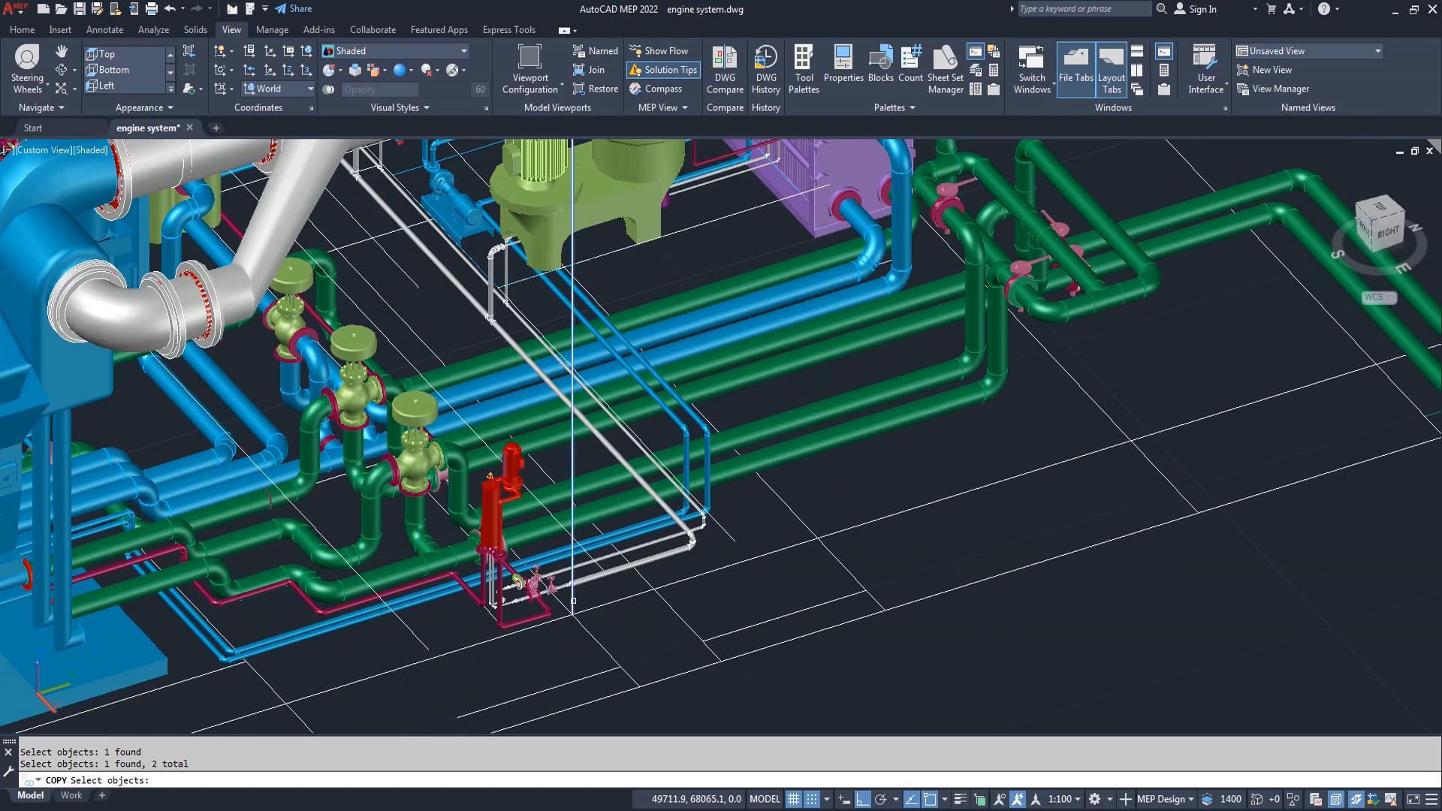
{"action": "left_click", "coordinate": [579, 609]}
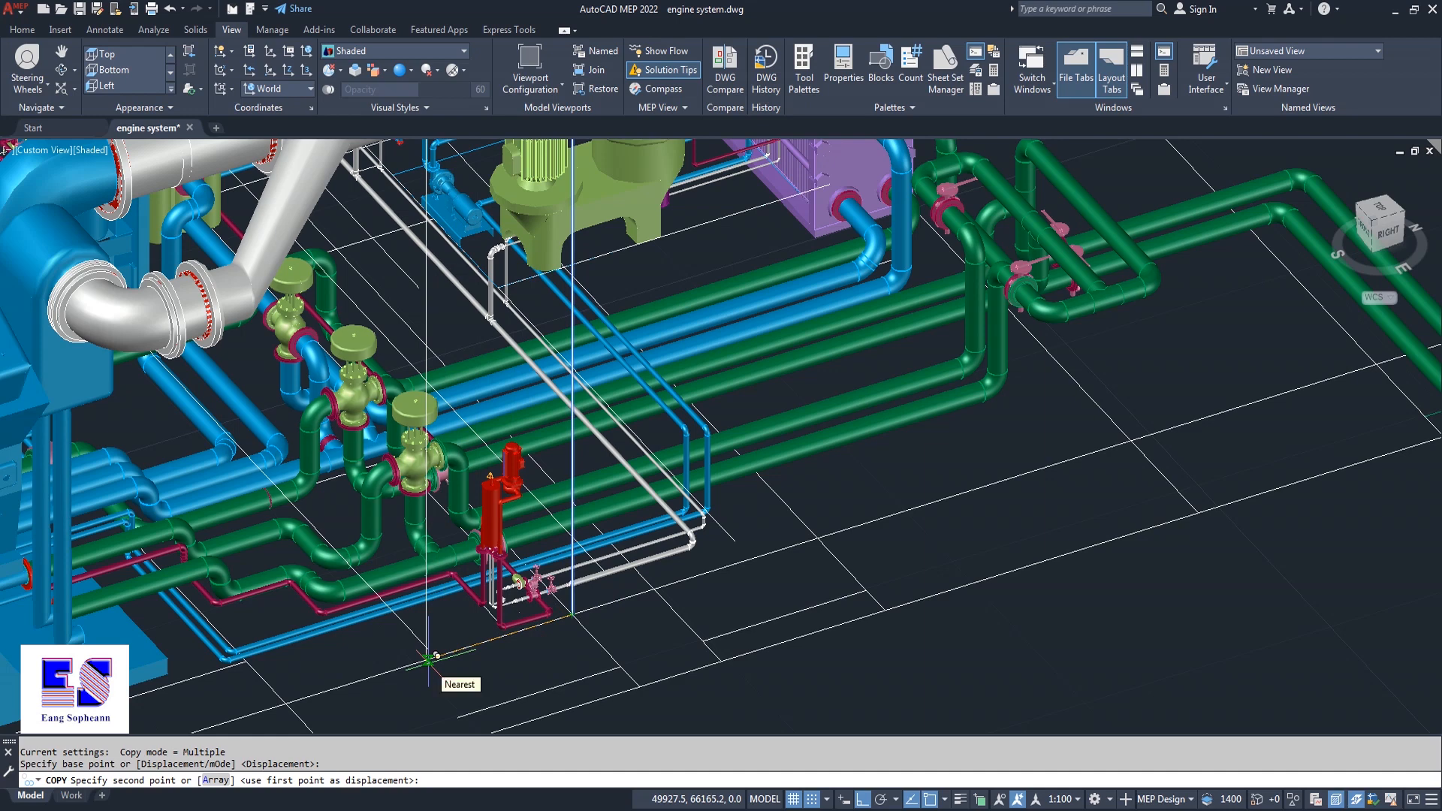
{"action": "type", "text": "200"}
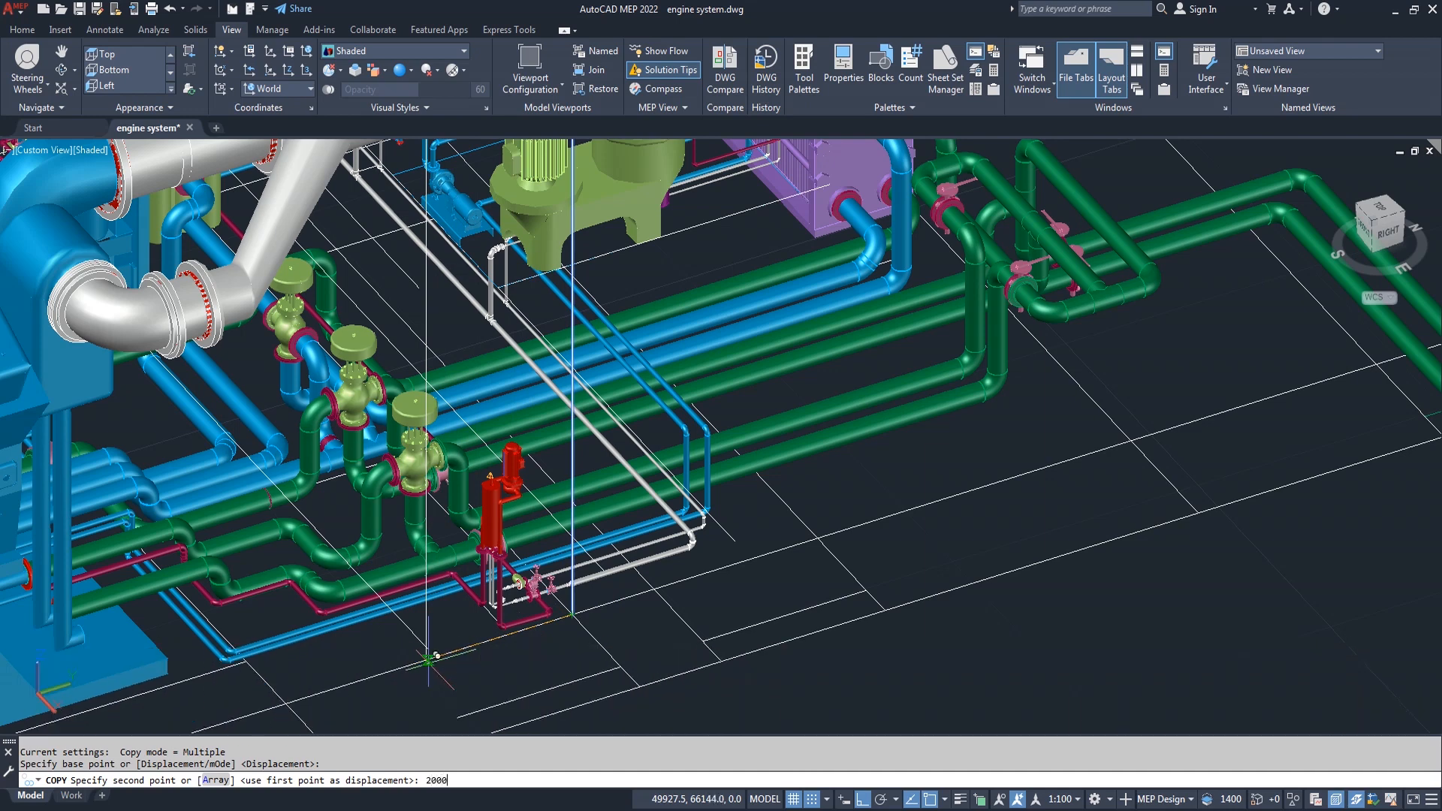
{"action": "type", "text": "0"}
{"action": "key", "text": "Return"}
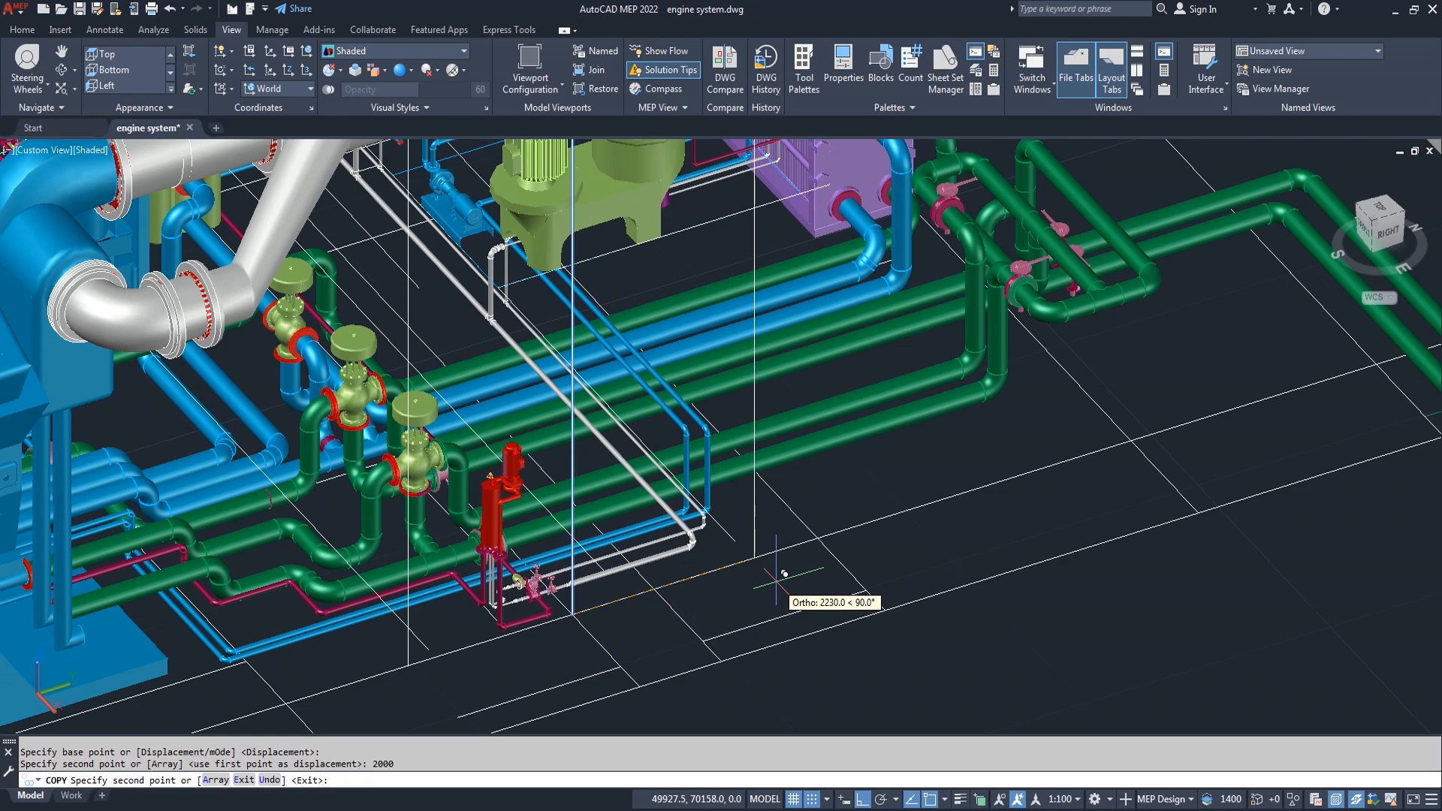
{"action": "scroll", "coordinate": [784, 573], "scroll_direction": "down", "scroll_amount": 2}
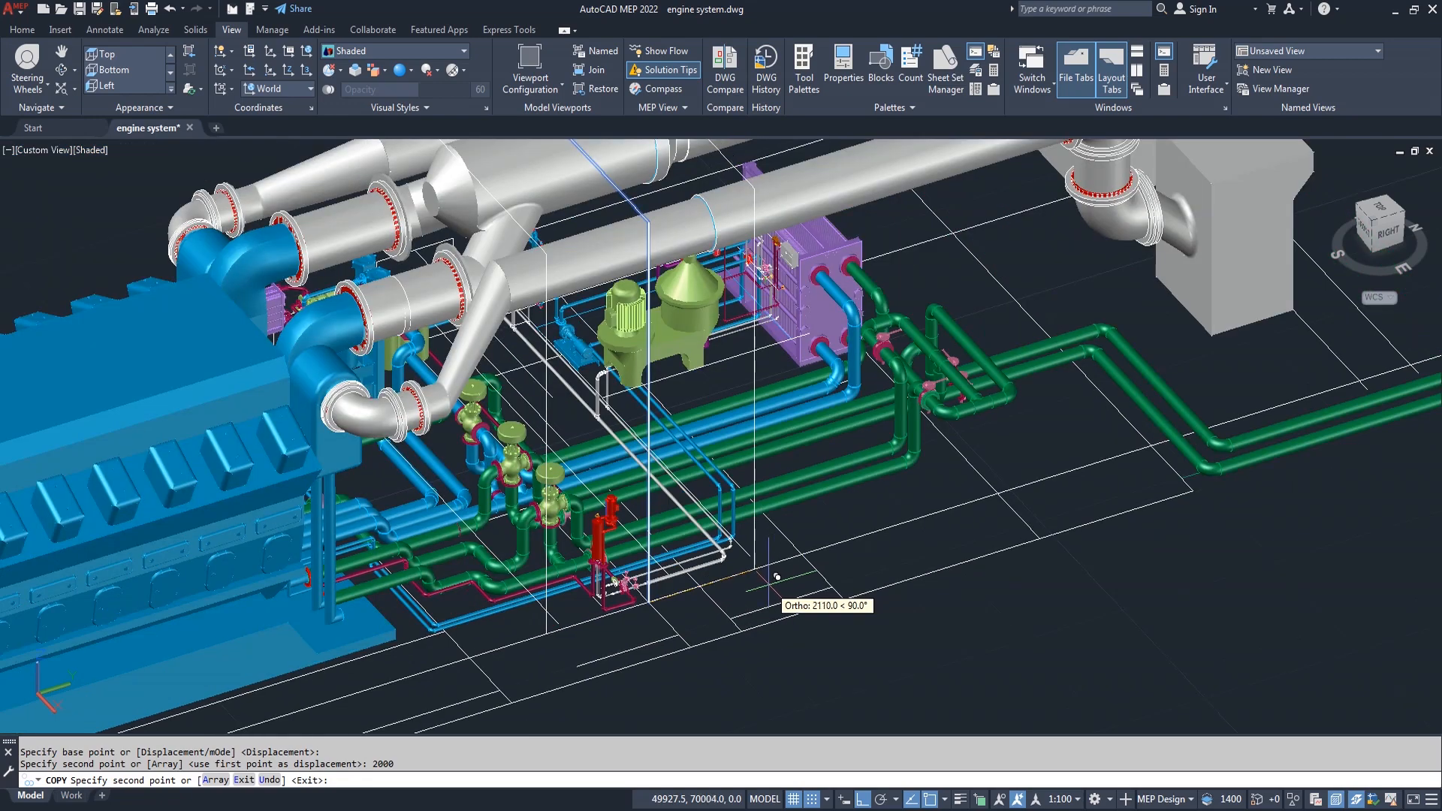
{"action": "type", "text": "200"}
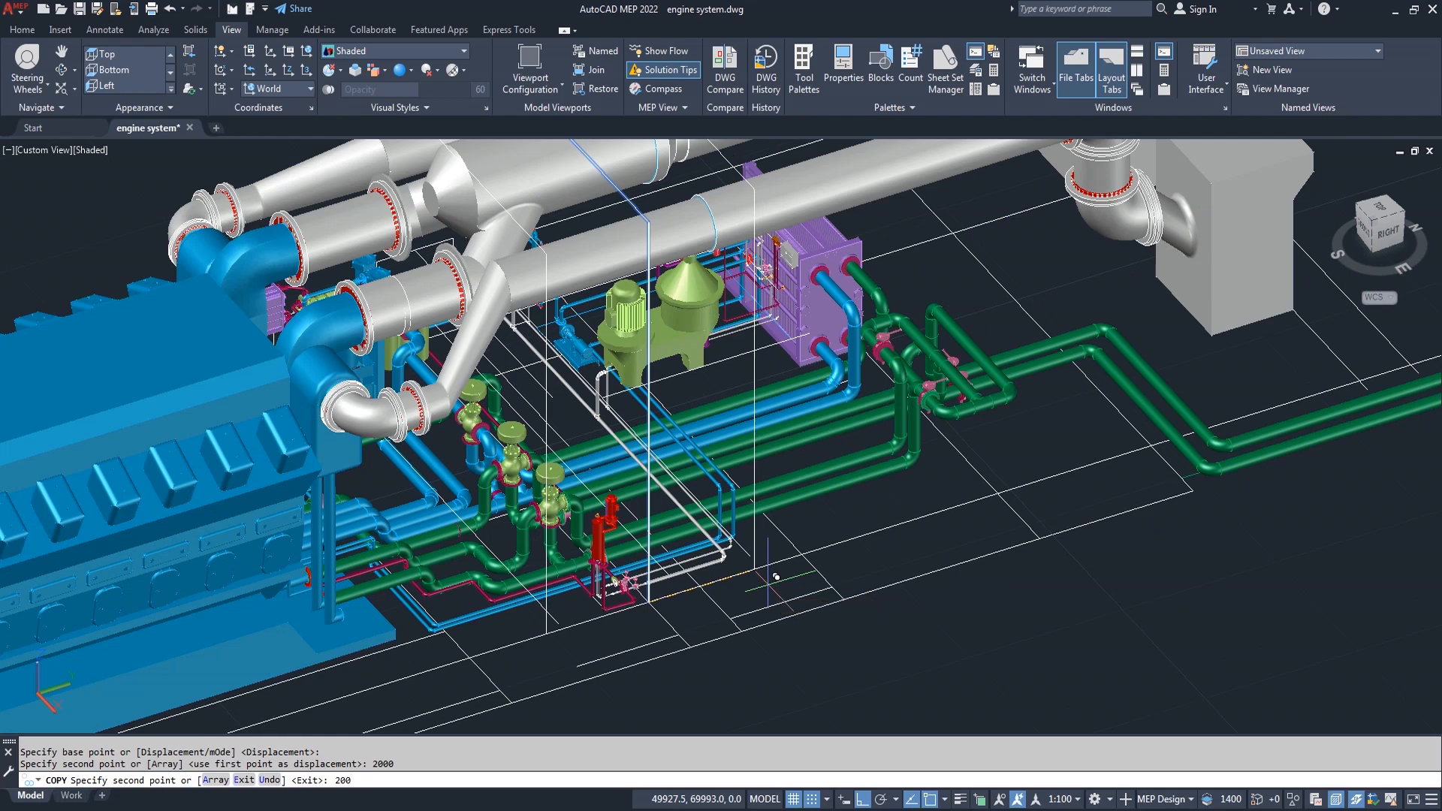
{"action": "key", "text": "Return"}
{"action": "key", "text": "ctrl+z"}
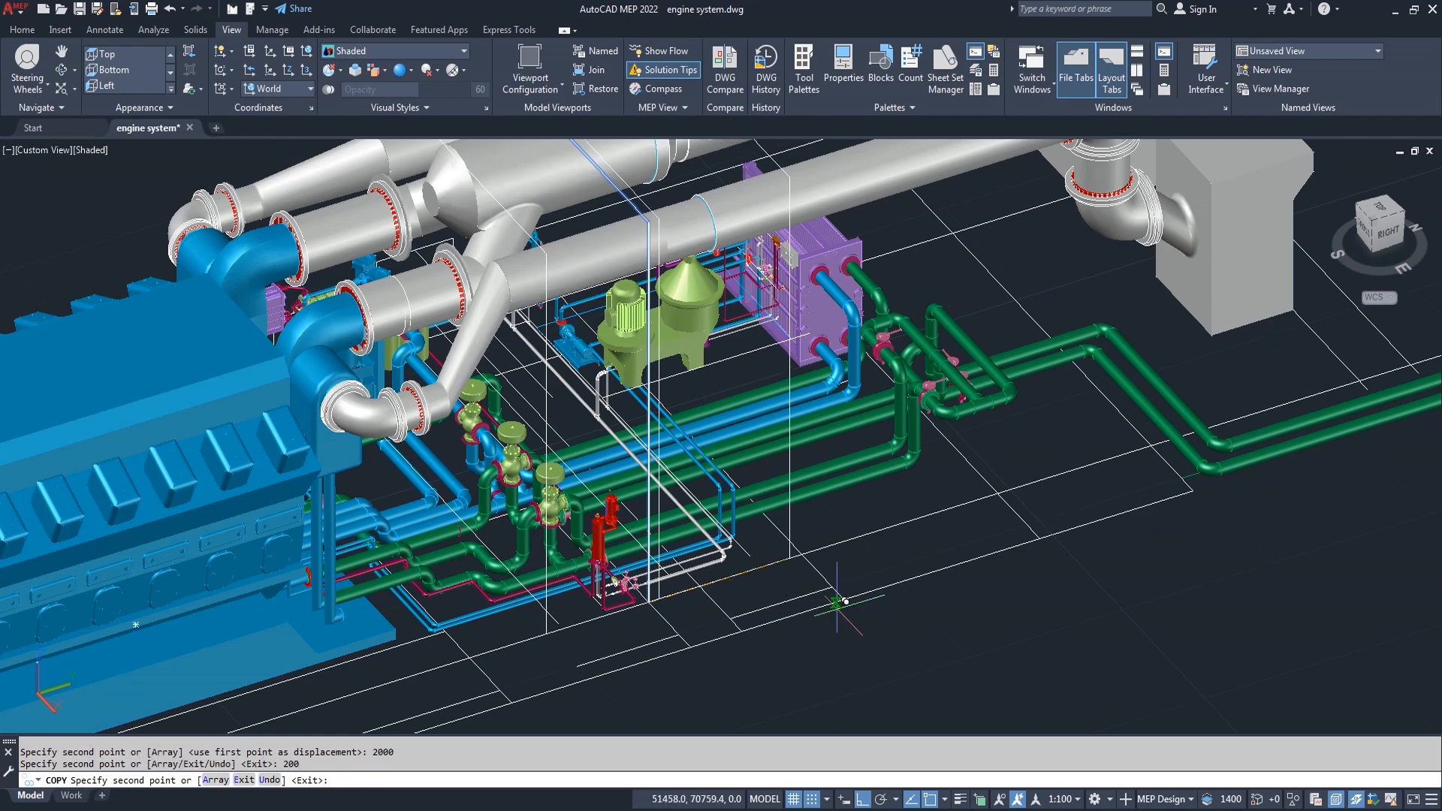
Place another copy of the two guide lines 2000 along positive Y and finish copying.
{"action": "scroll", "coordinate": [834, 597], "scroll_direction": "up", "scroll_amount": 2}
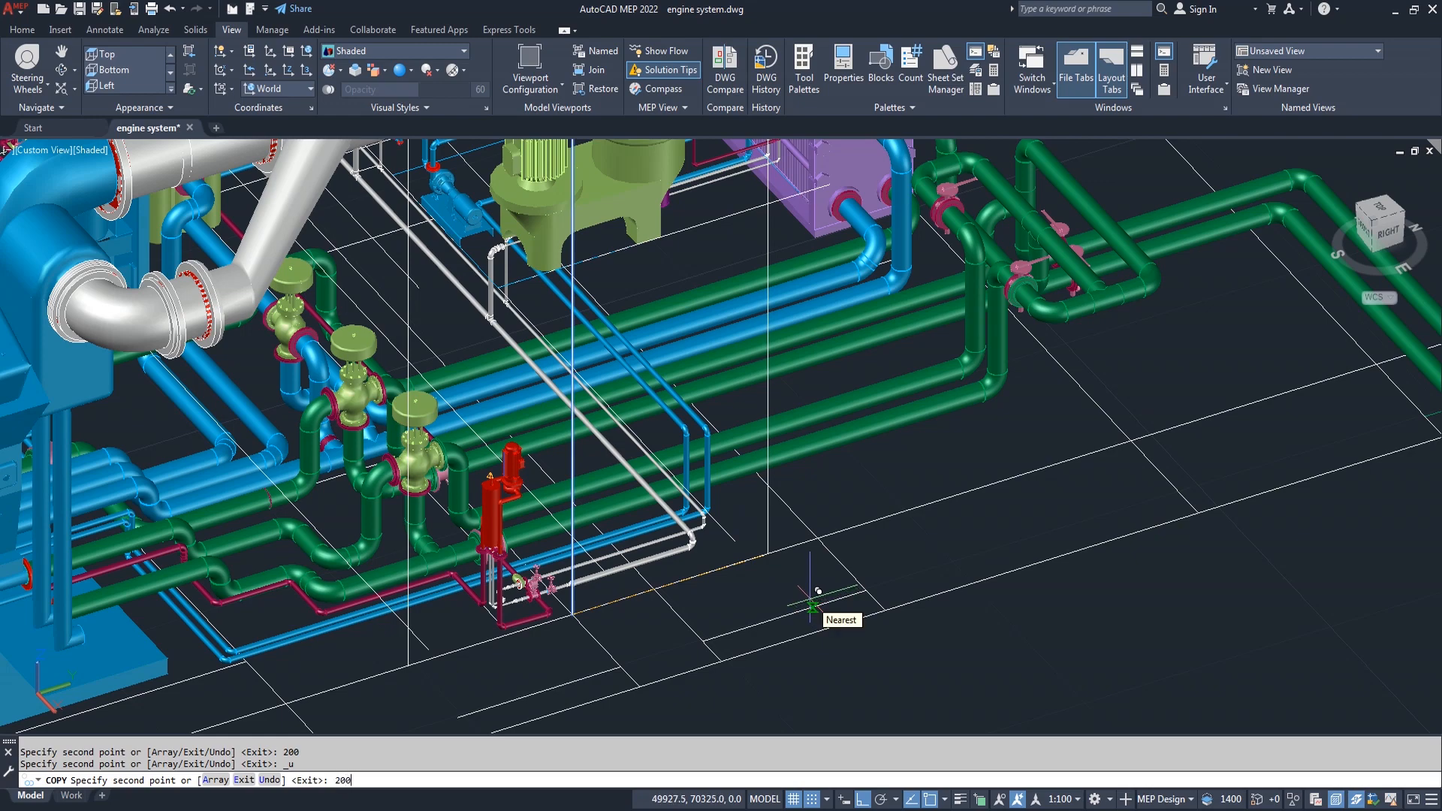
{"action": "key", "text": "Return"}
{"action": "key", "text": "Return"}
Examine the three sets of guide lines around the engine's pipework from closer and wider views.
{"action": "scroll", "coordinate": [778, 607], "scroll_direction": "down", "scroll_amount": 5}
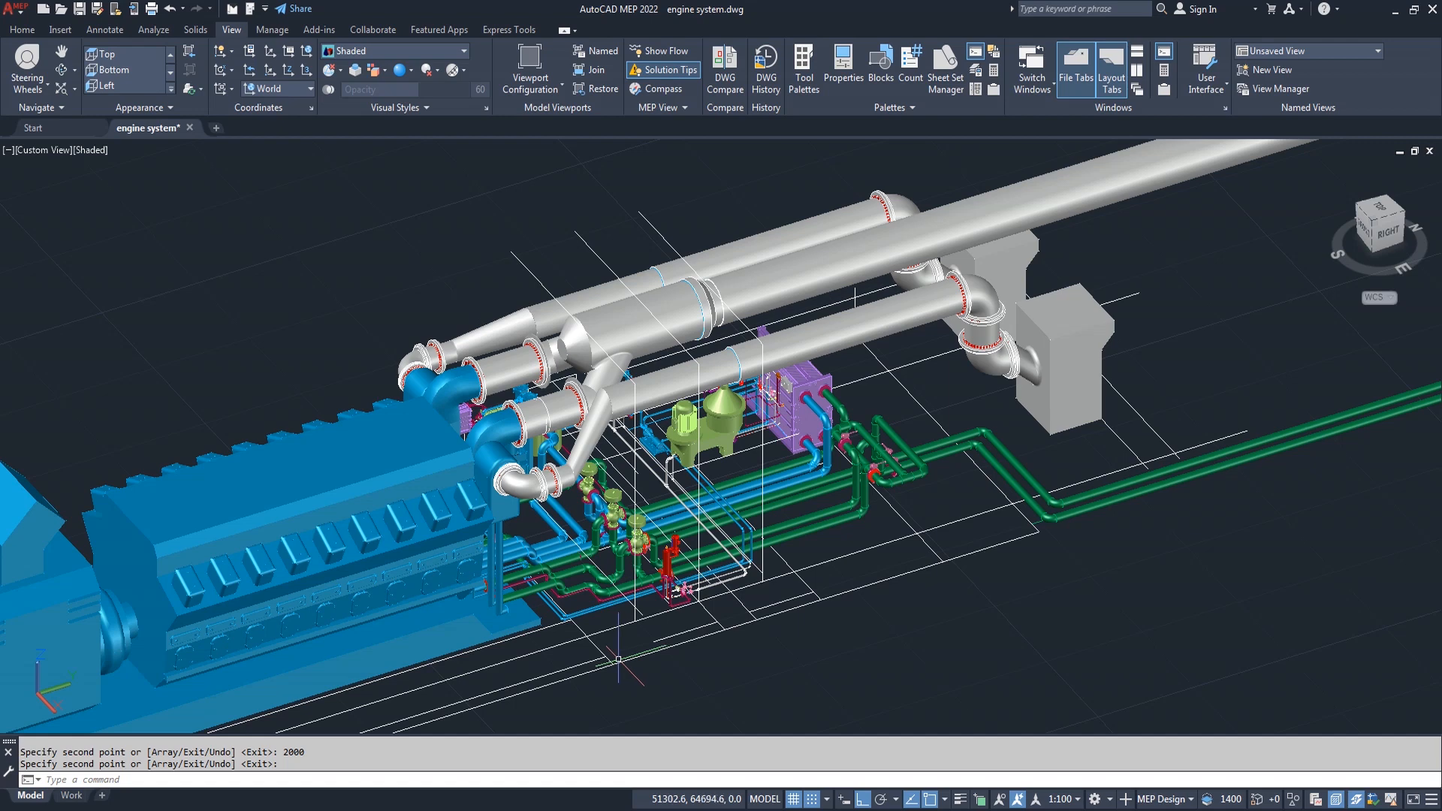
{"action": "scroll", "coordinate": [613, 656], "scroll_direction": "up", "scroll_amount": 3}
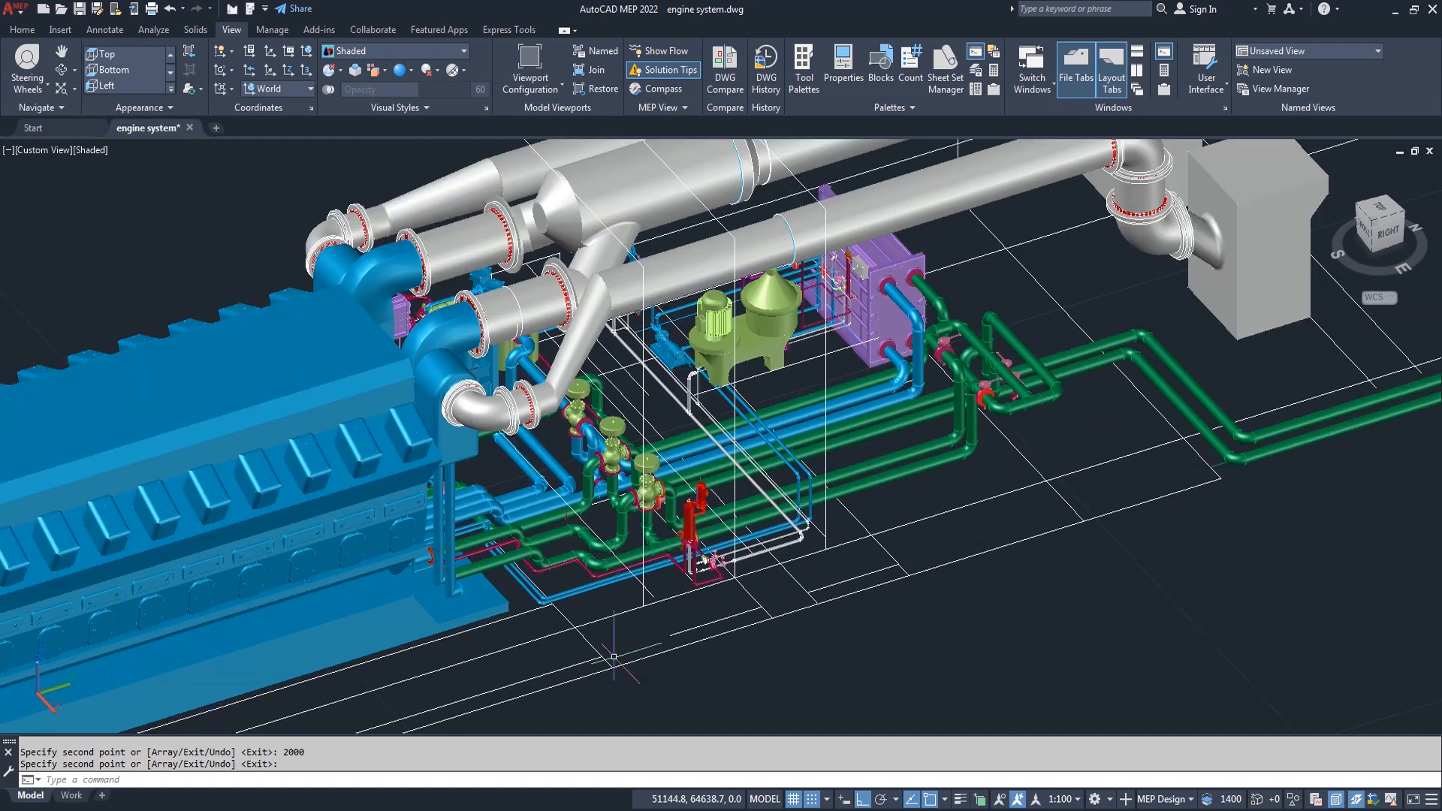
{"action": "scroll", "coordinate": [613, 656], "scroll_direction": "down", "scroll_amount": 2}
{"action": "scroll", "coordinate": [614, 656], "scroll_direction": "up", "scroll_amount": 3}
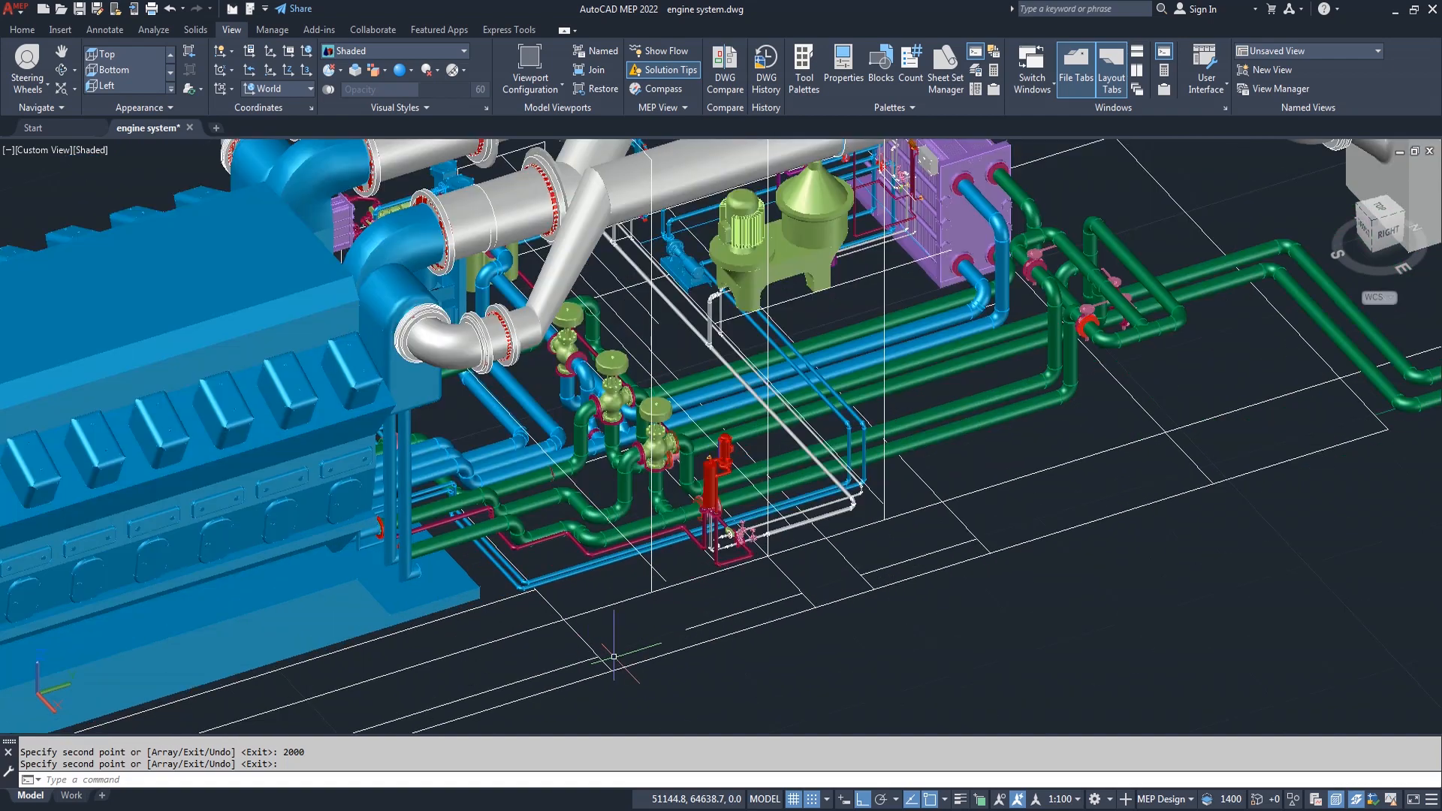
{"action": "scroll", "coordinate": [613, 656], "scroll_direction": "down", "scroll_amount": 3}
{"action": "scroll", "coordinate": [614, 657], "scroll_direction": "up", "scroll_amount": 2}
{"action": "scroll", "coordinate": [613, 656], "scroll_direction": "down", "scroll_amount": 3}
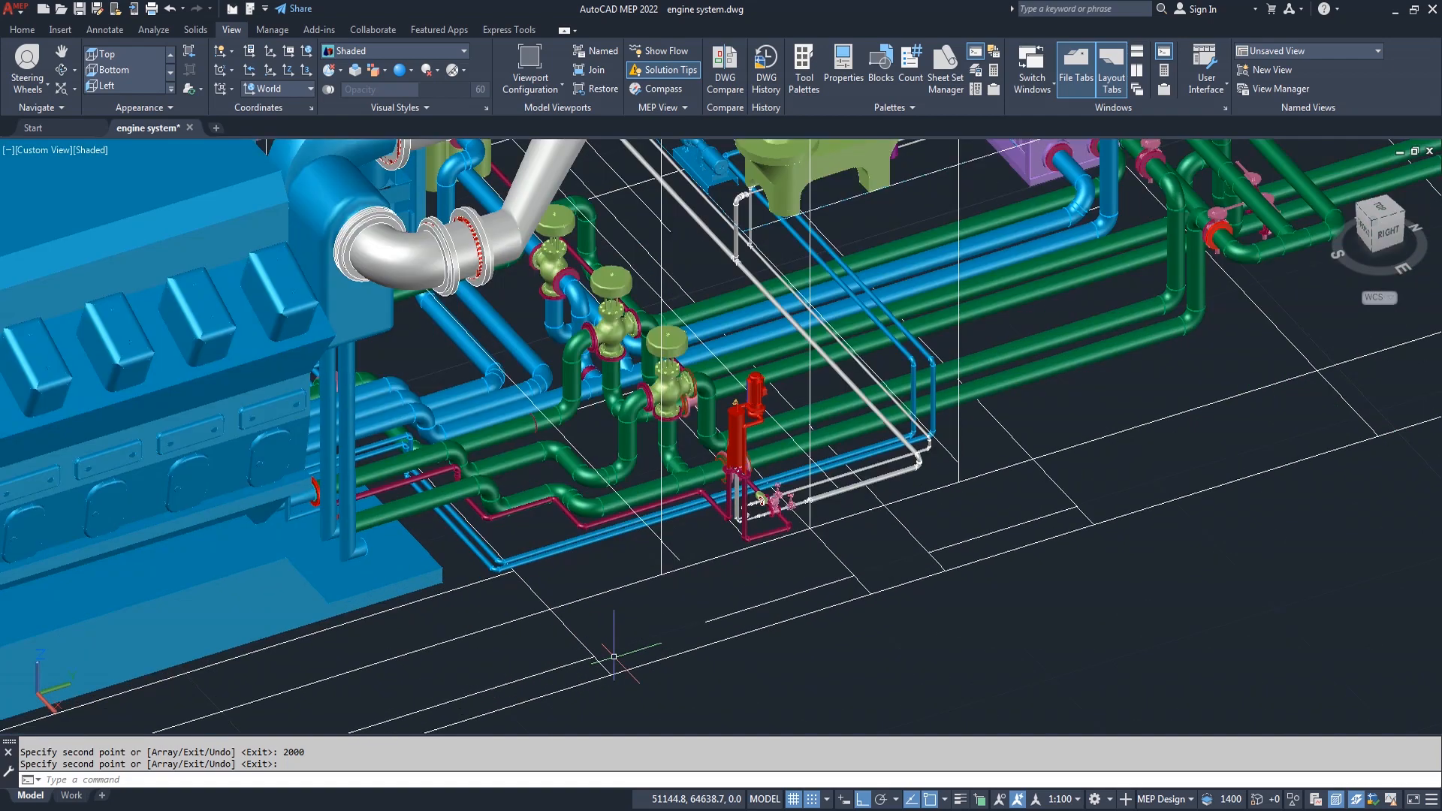
{"action": "scroll", "coordinate": [613, 656], "scroll_direction": "up", "scroll_amount": 2}
{"action": "key", "text": "Return"}
{"action": "scroll", "coordinate": [613, 657], "scroll_direction": "down", "scroll_amount": 3}
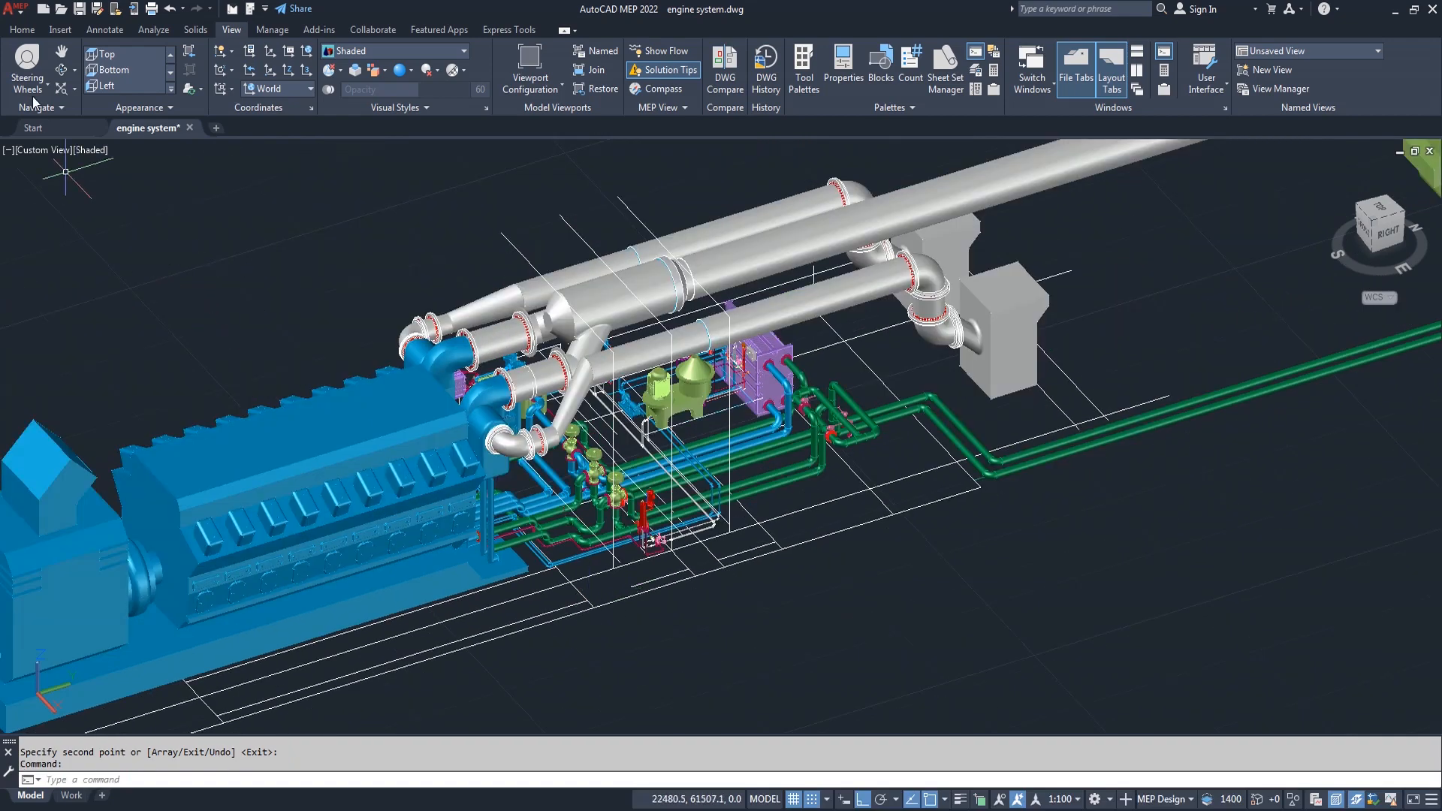
Start adding equipment and choose the 50x50 mm Base Mounted Pump from the Pumps category.
{"action": "left_click", "coordinate": [22, 30]}
{"action": "left_click", "coordinate": [83, 92]}
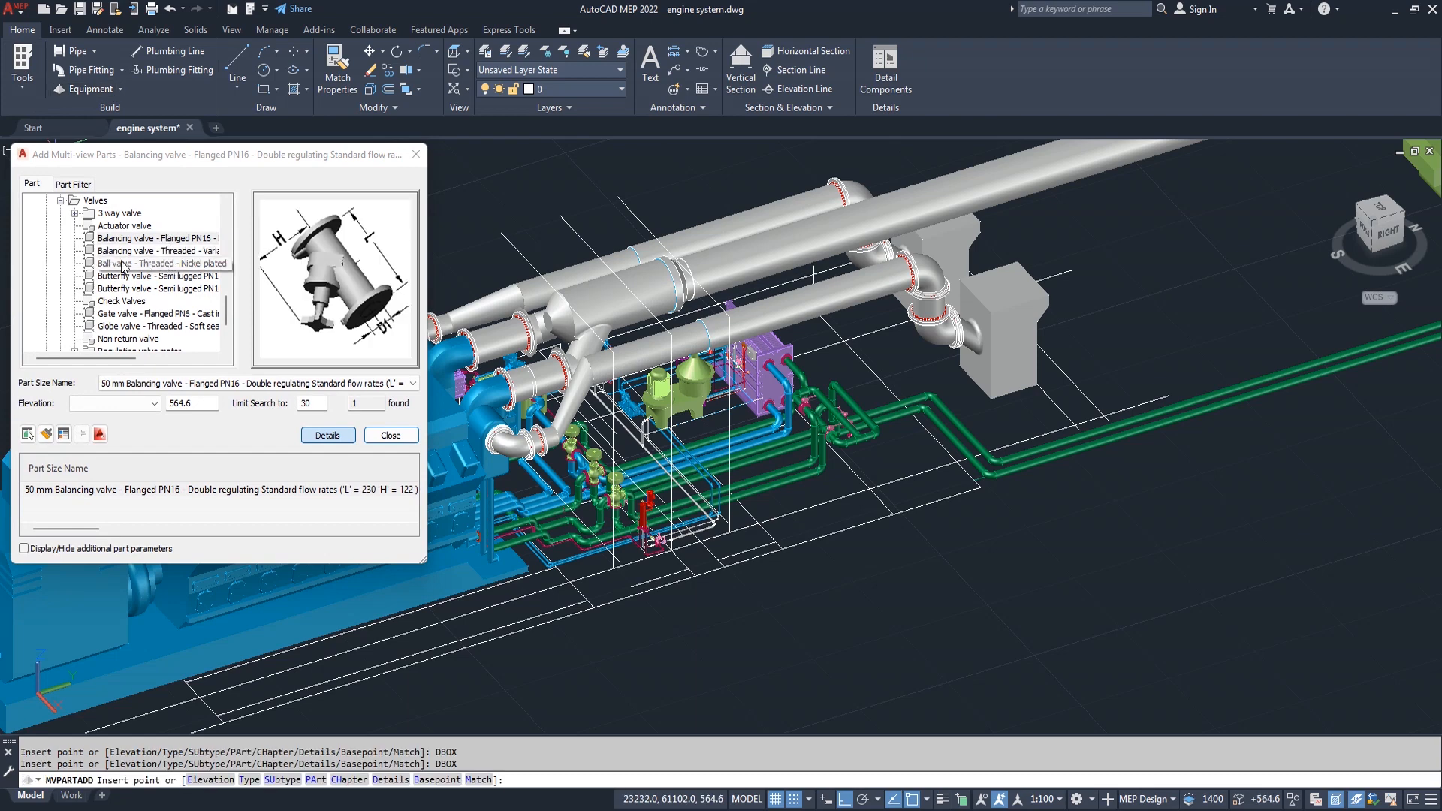
{"action": "left_click", "coordinate": [61, 201]}
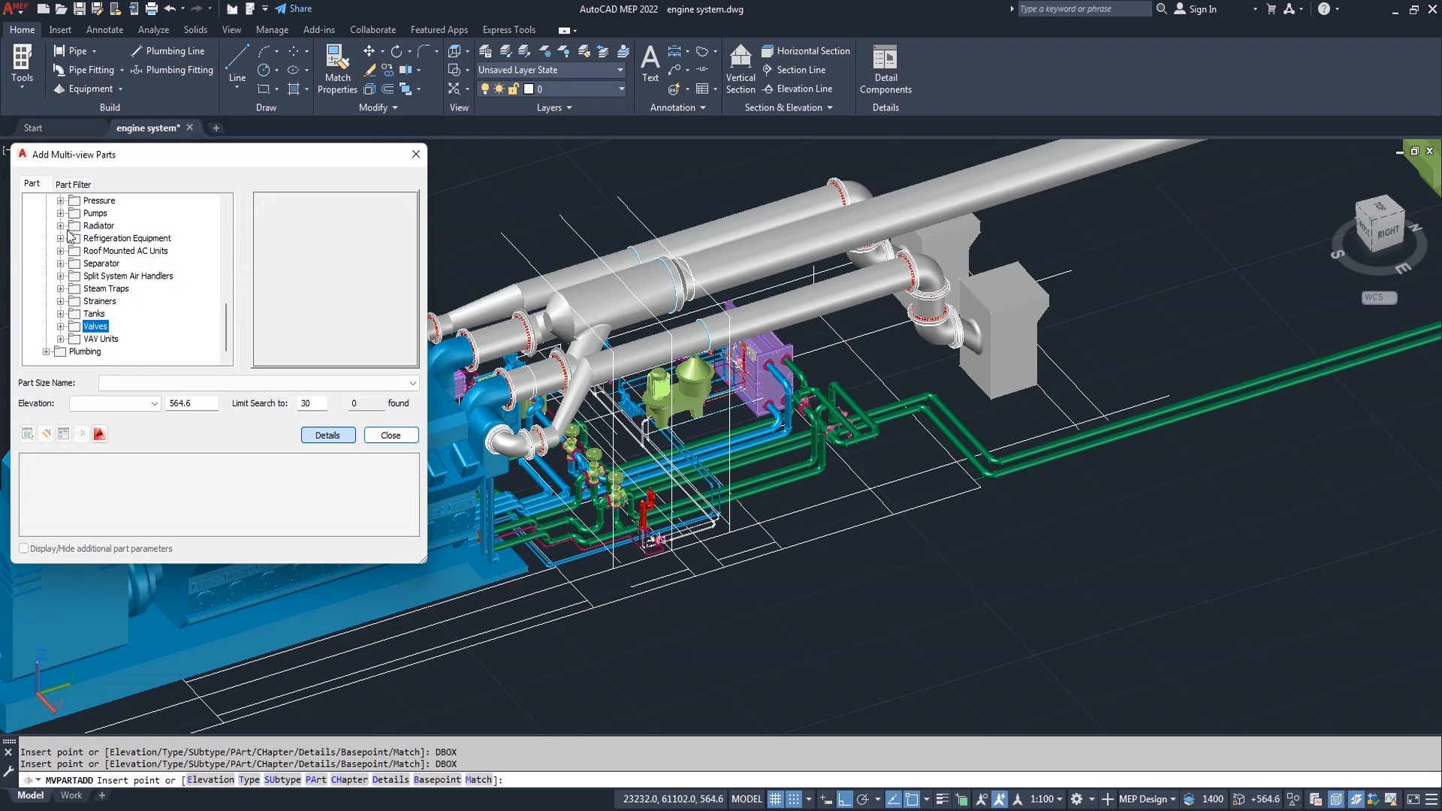
{"action": "left_click", "coordinate": [61, 213]}
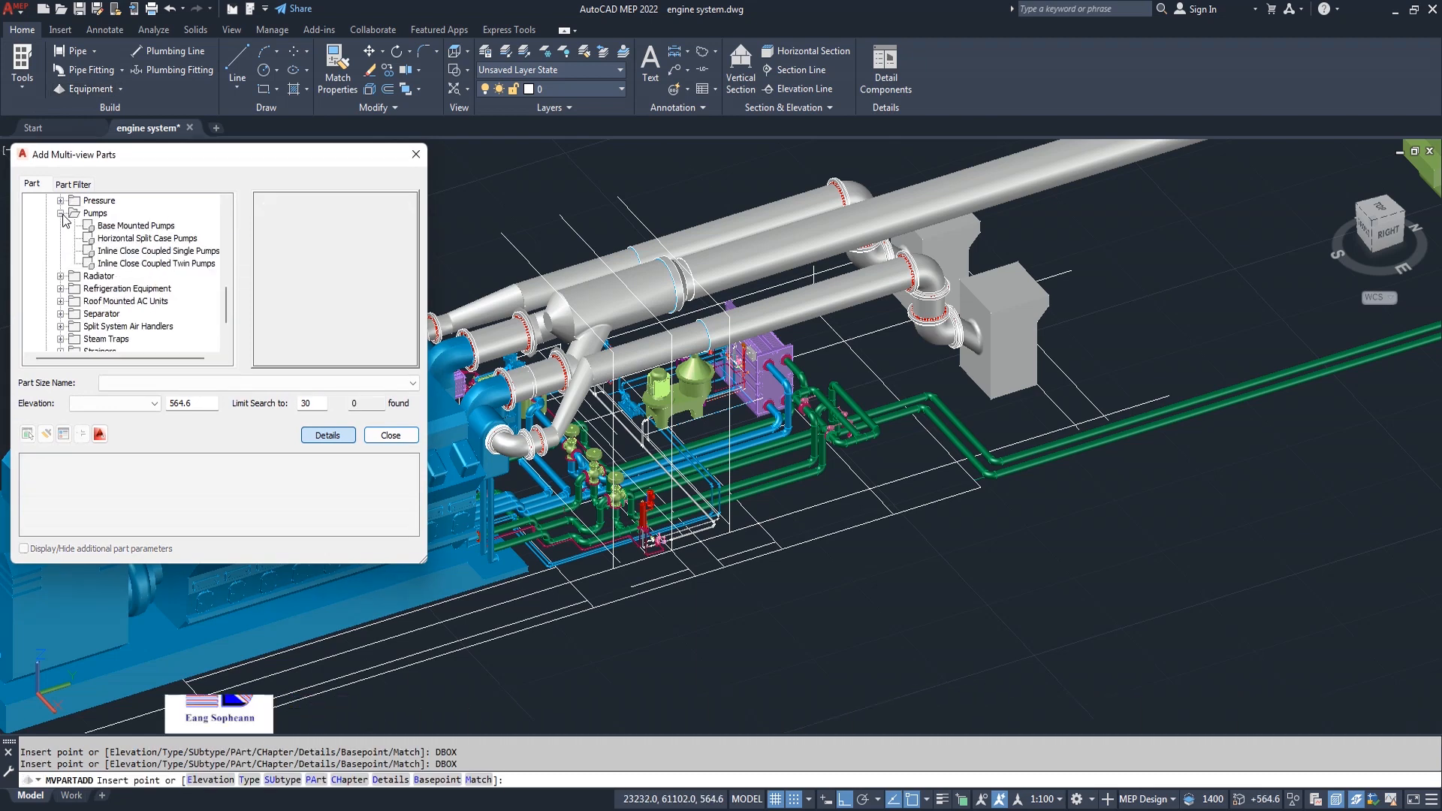
{"action": "left_click", "coordinate": [134, 226]}
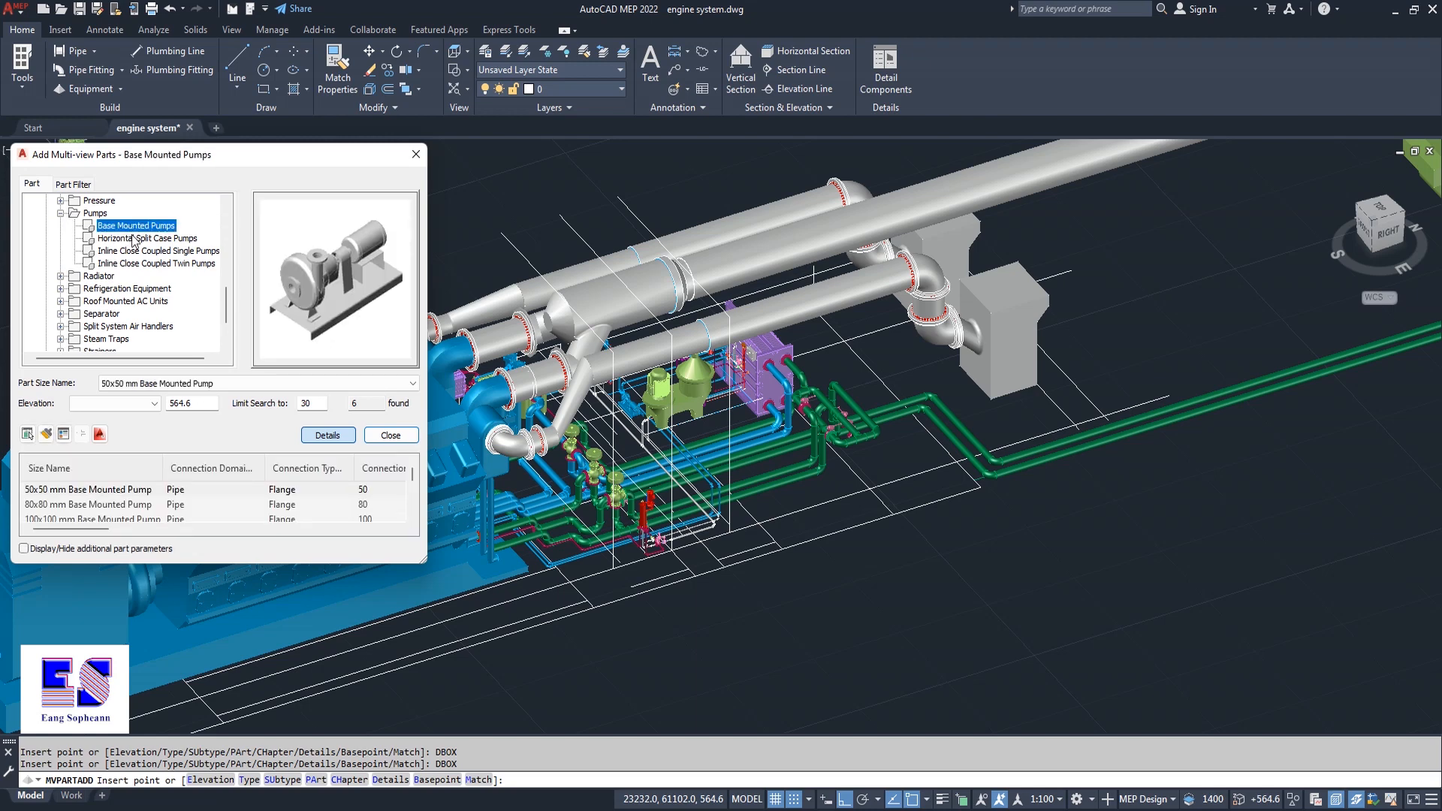
{"action": "left_click", "coordinate": [235, 385]}
{"action": "left_click", "coordinate": [209, 401]}
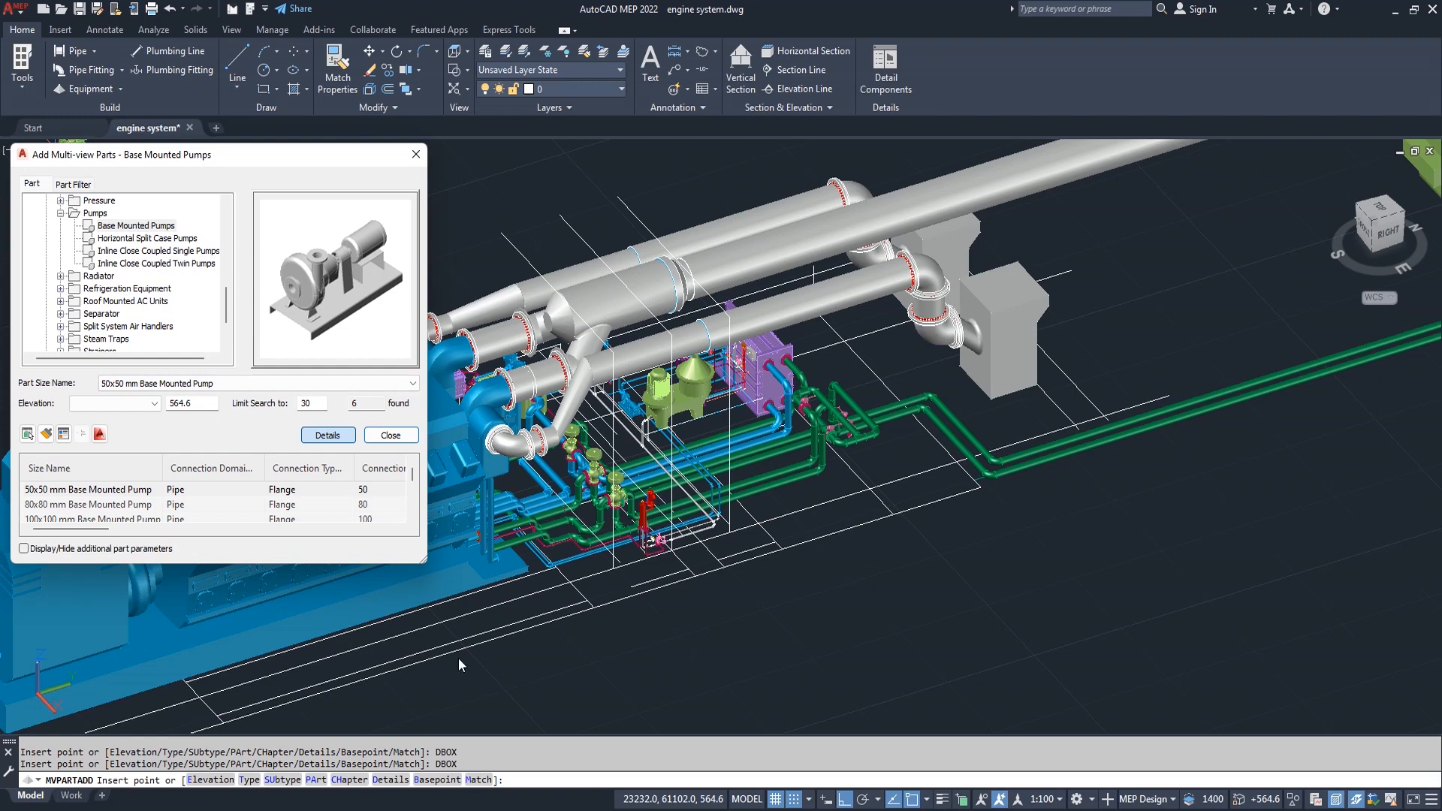
Insert the pump at the lower end of the vertical guide line nearest the engine, rotated 180°, and finish adding parts.
{"action": "scroll", "coordinate": [579, 653], "scroll_direction": "down", "scroll_amount": 3}
{"action": "scroll", "coordinate": [586, 639], "scroll_direction": "up", "scroll_amount": 5}
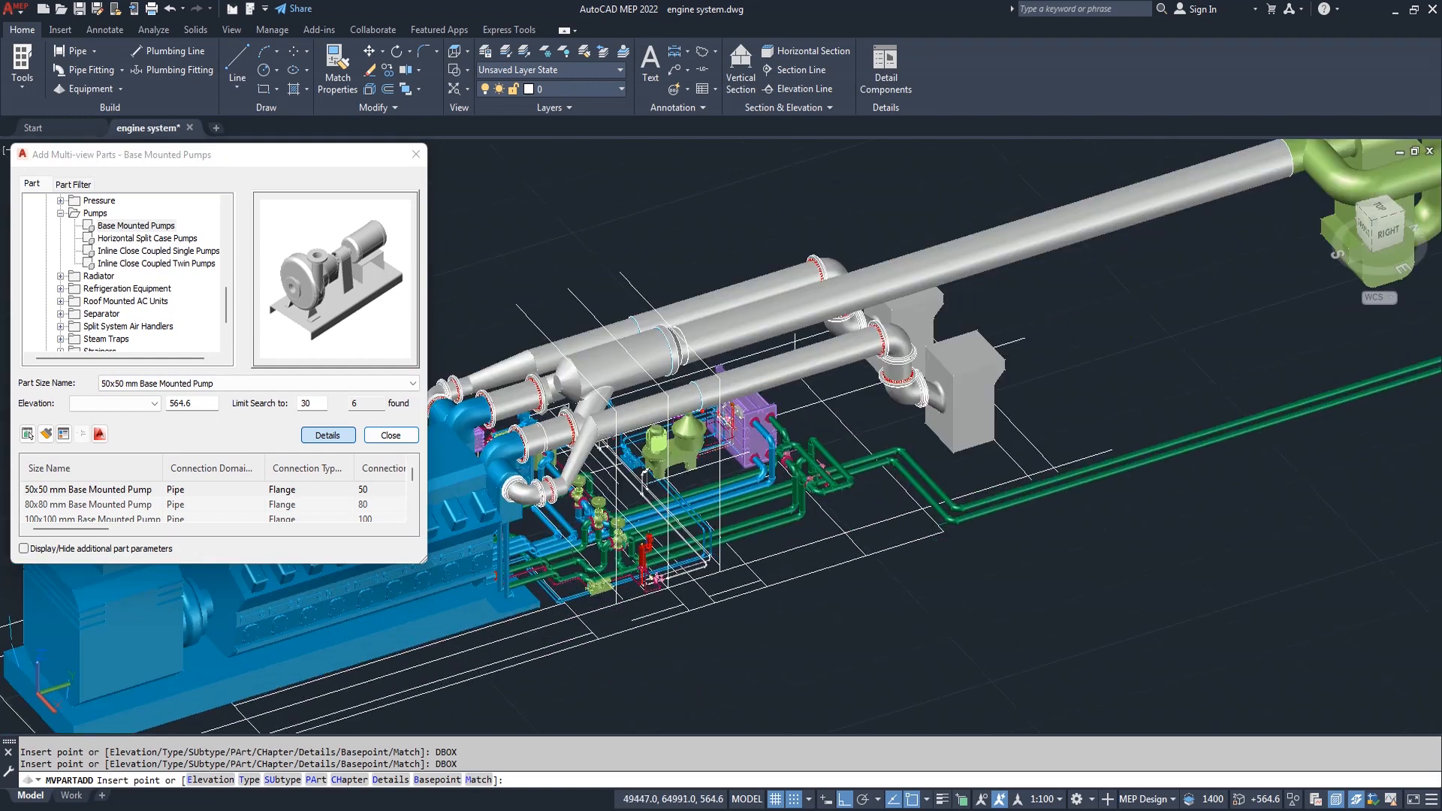
{"action": "scroll", "coordinate": [586, 636], "scroll_direction": "up", "scroll_amount": 3}
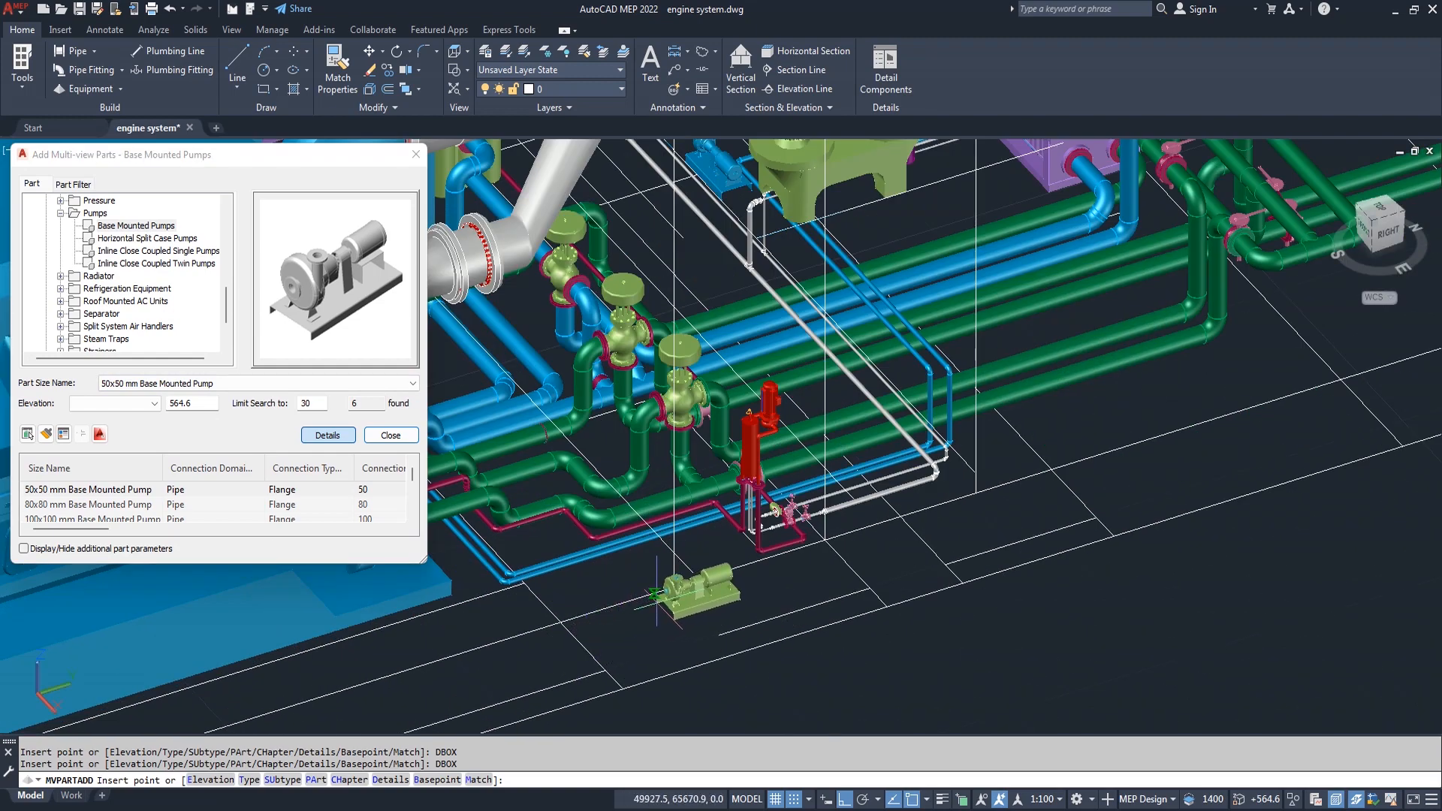
{"action": "scroll", "coordinate": [662, 589], "scroll_direction": "up", "scroll_amount": 2}
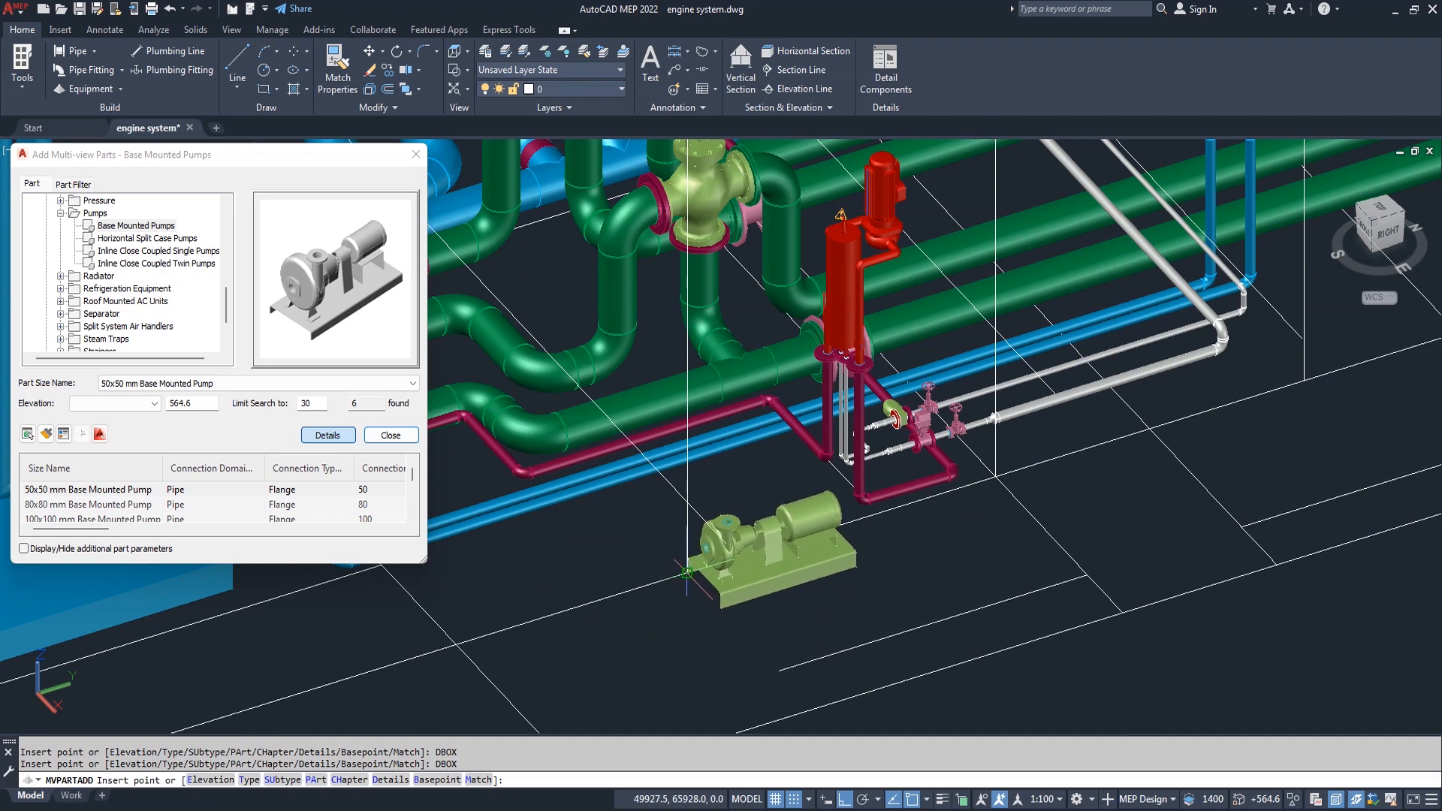
{"action": "left_click", "coordinate": [687, 573]}
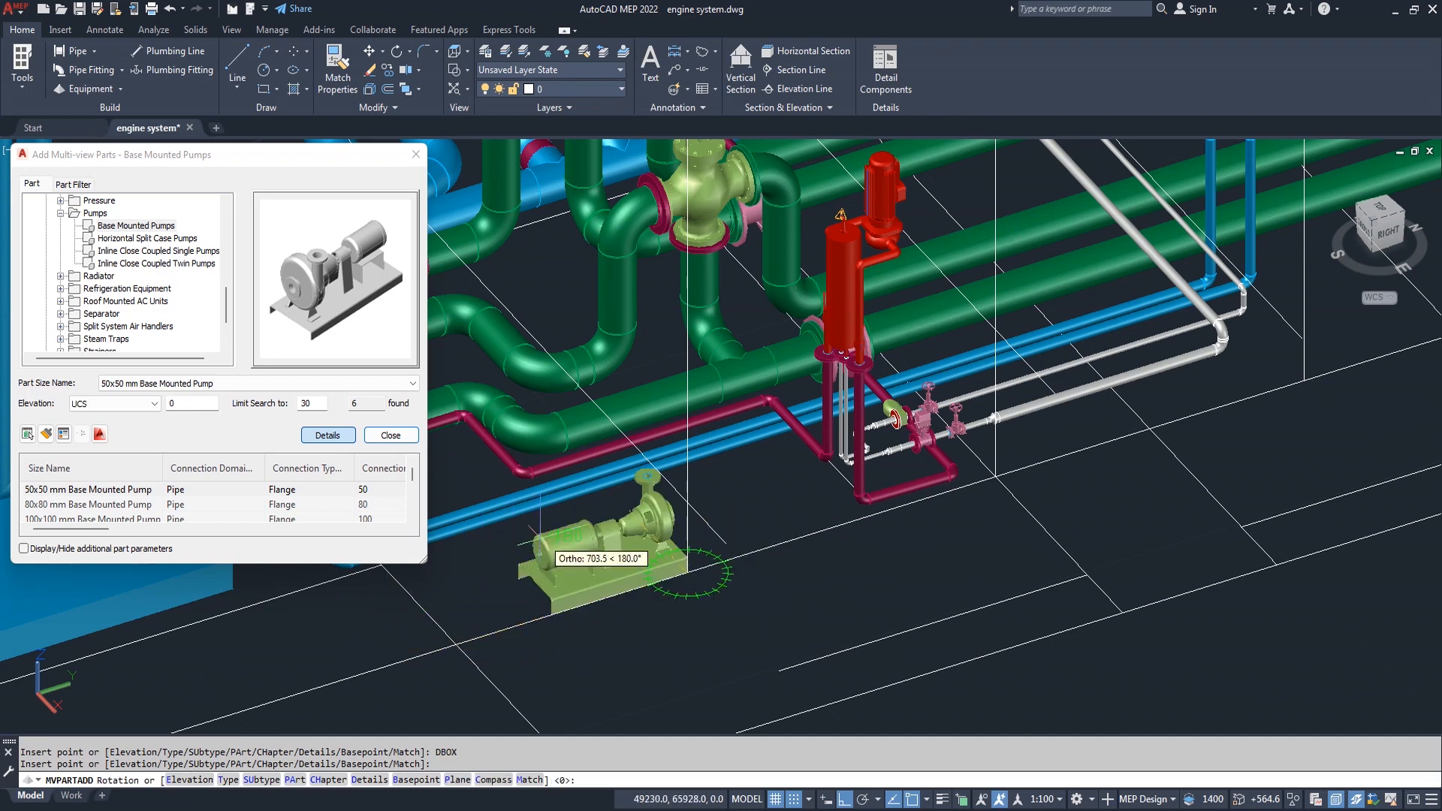
{"action": "left_click", "coordinate": [607, 512]}
{"action": "key", "text": "Return"}
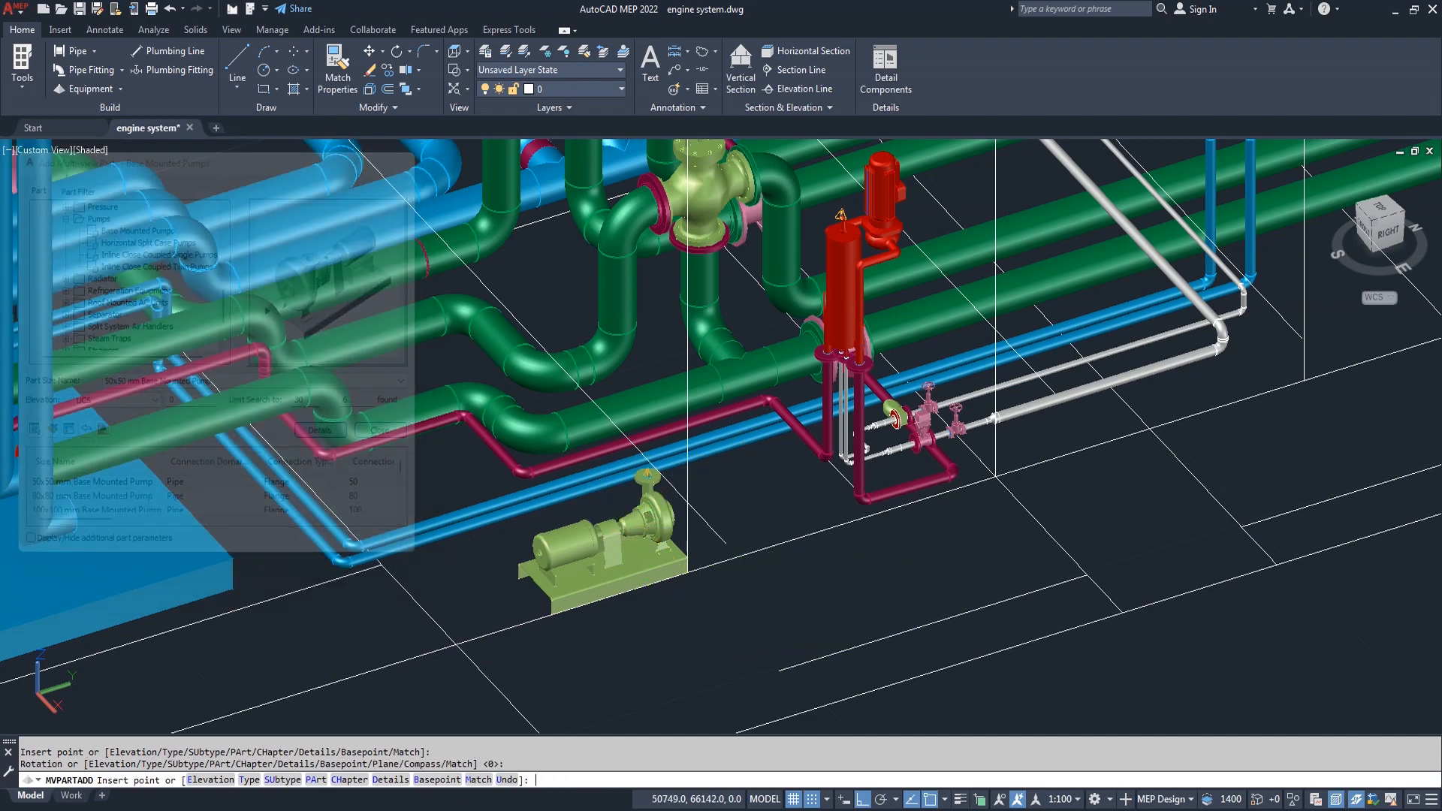
{"action": "scroll", "coordinate": [770, 642], "scroll_direction": "down", "scroll_amount": 3}
{"action": "scroll", "coordinate": [772, 616], "scroll_direction": "up", "scroll_amount": 2}
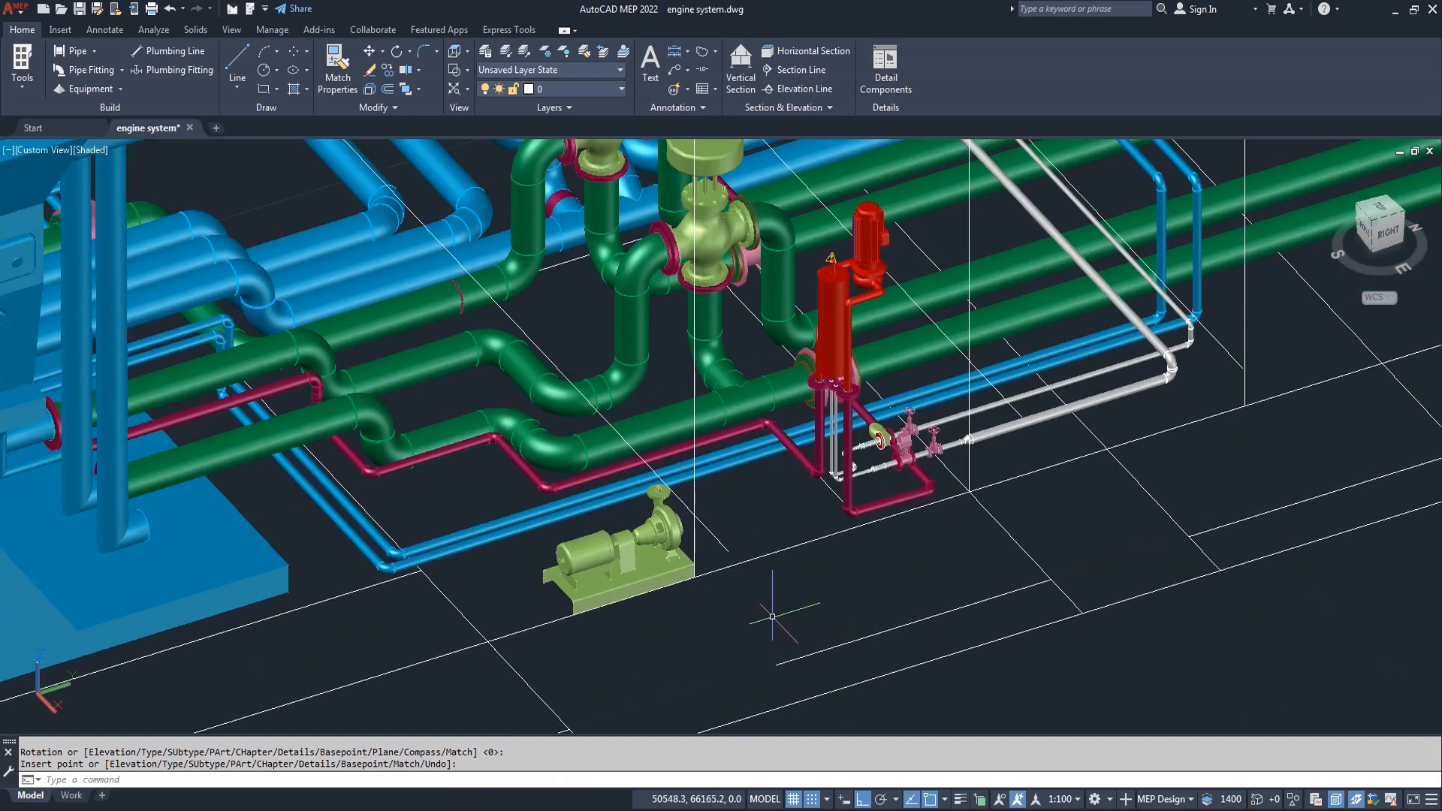
Start a pipe from the base mounted pump's upper connector, run it 50 upward, and accept the suggested generic flange.
{"action": "scroll", "coordinate": [735, 603], "scroll_direction": "down", "scroll_amount": 2}
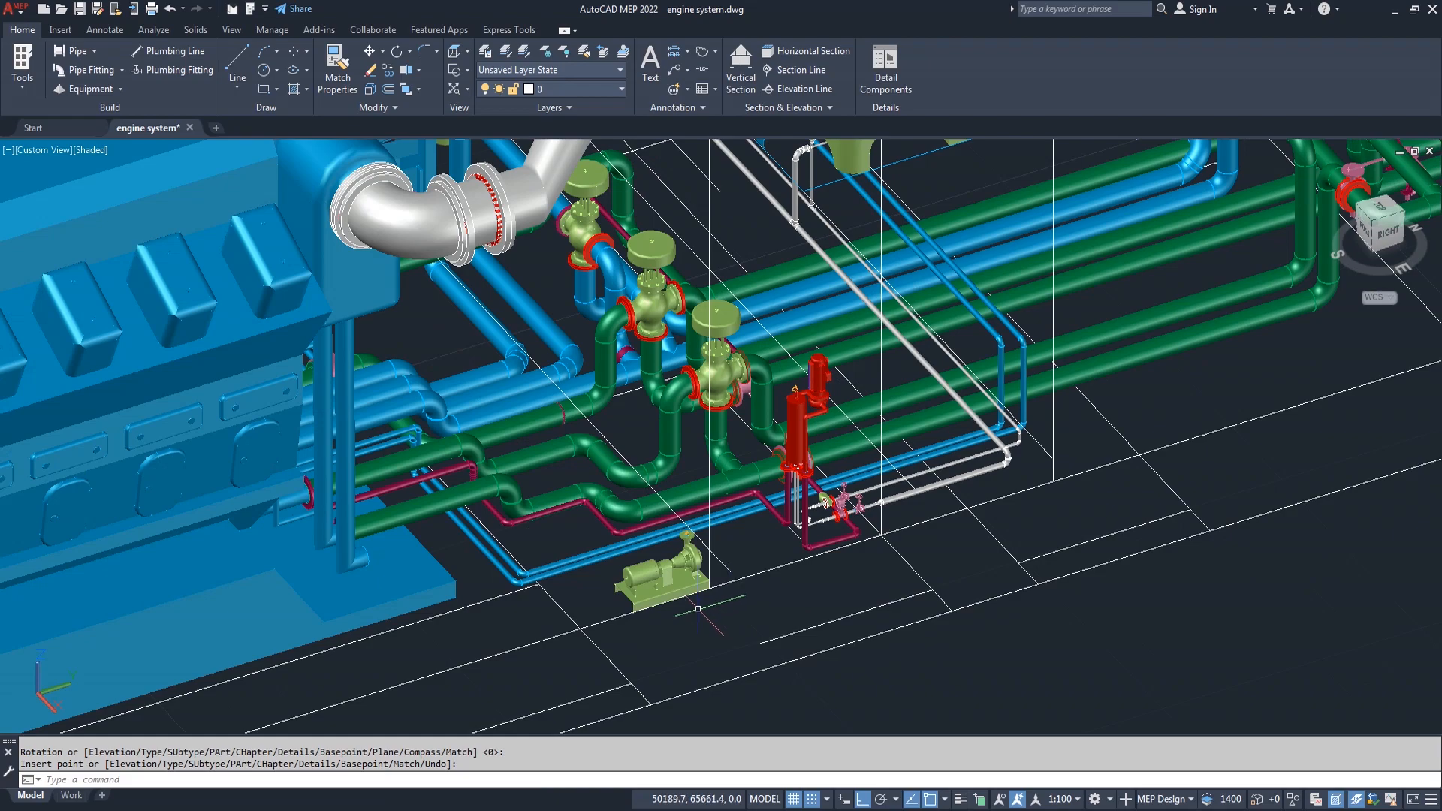
{"action": "left_click", "coordinate": [231, 29]}
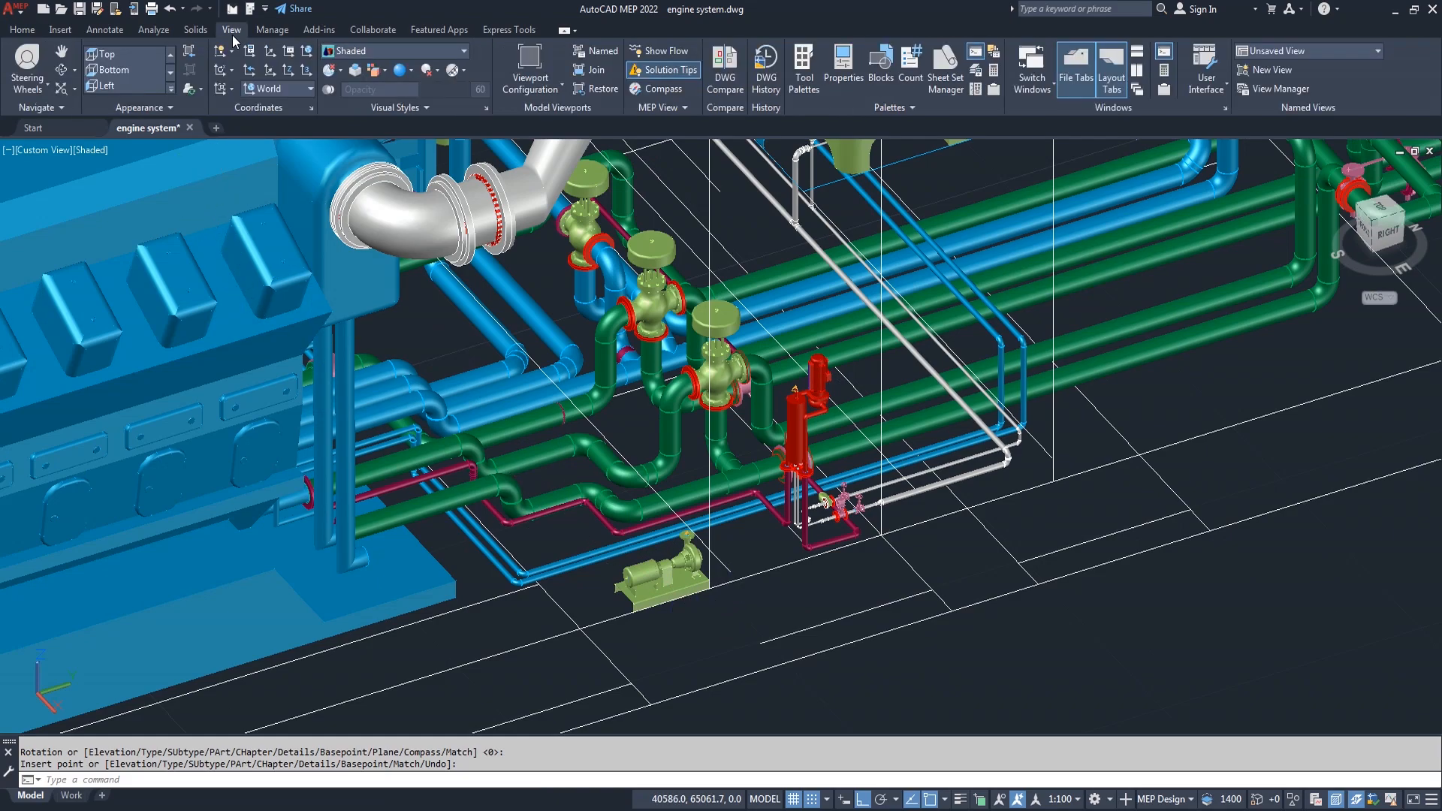
{"action": "left_click", "coordinate": [64, 72]}
{"action": "left_click_drag", "start_coordinate": [640, 645], "coordinate": [653, 607]}
{"action": "scroll", "coordinate": [683, 569], "scroll_direction": "up", "scroll_amount": 2}
{"action": "left_click_drag", "start_coordinate": [702, 507], "coordinate": [713, 630]}
{"action": "right_click", "coordinate": [796, 650]}
{"action": "left_click", "coordinate": [844, 347]}
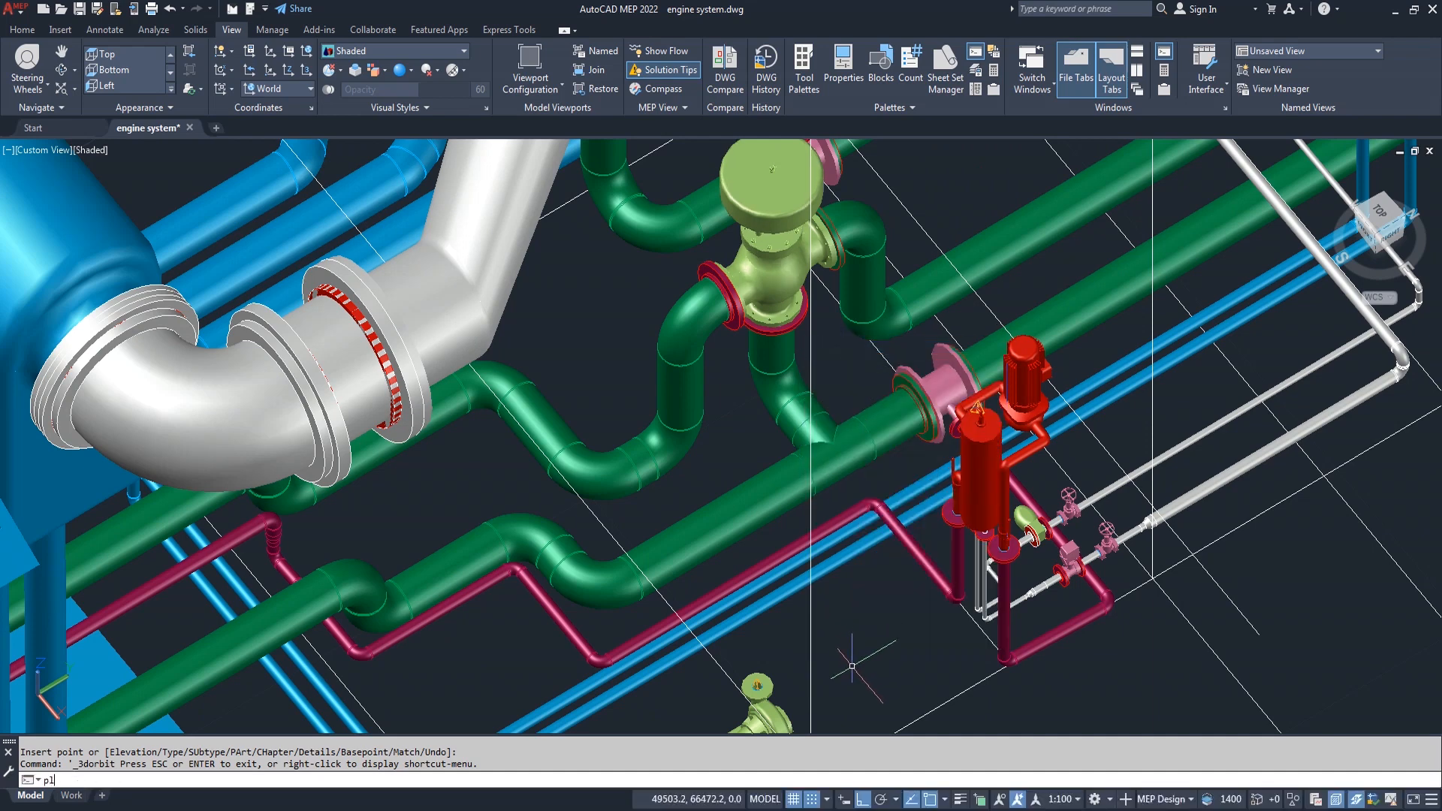
{"action": "key", "text": "Escape"}
{"action": "left_click", "coordinate": [753, 674]}
{"action": "left_click", "coordinate": [757, 676]}
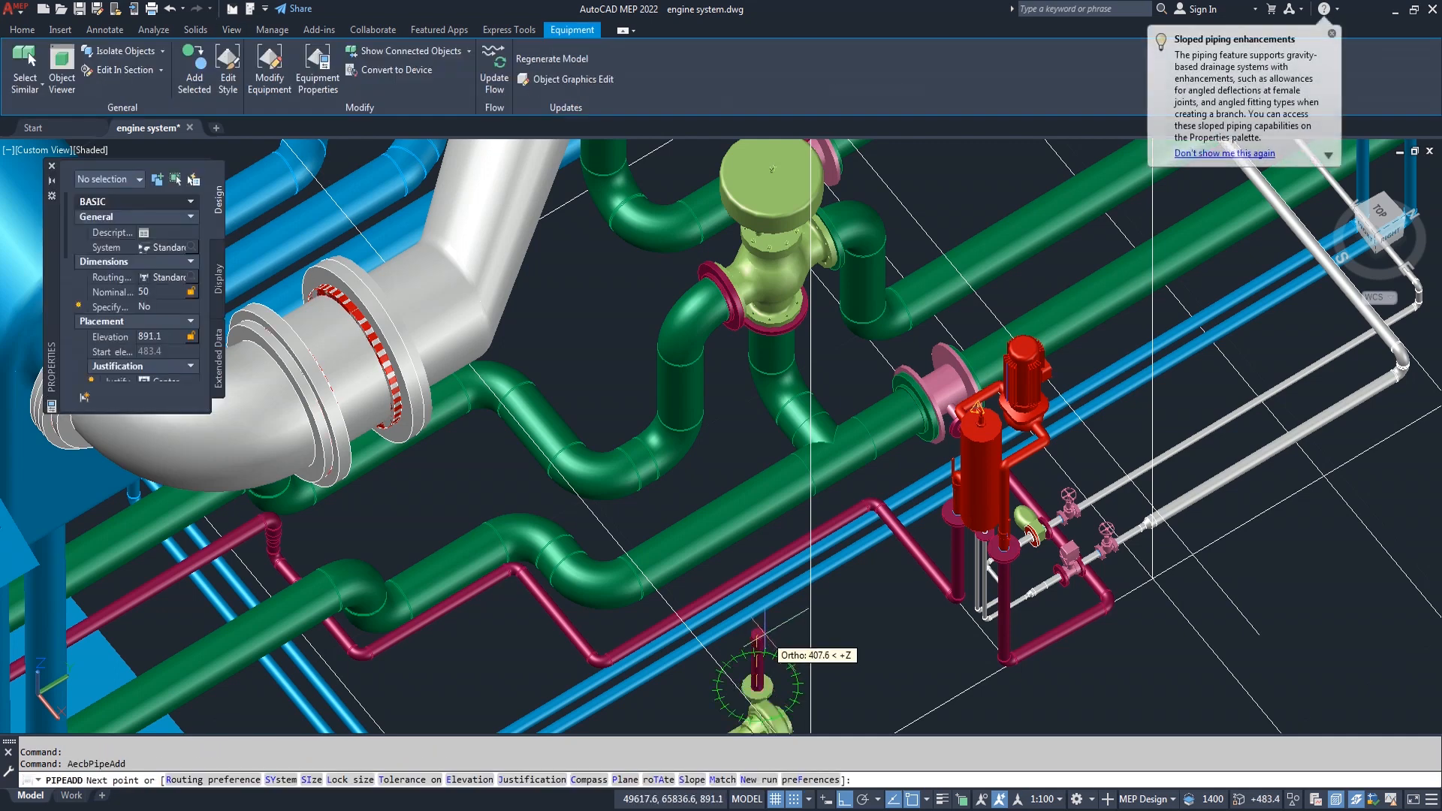
{"action": "type", "text": "50"}
{"action": "key", "text": "Return"}
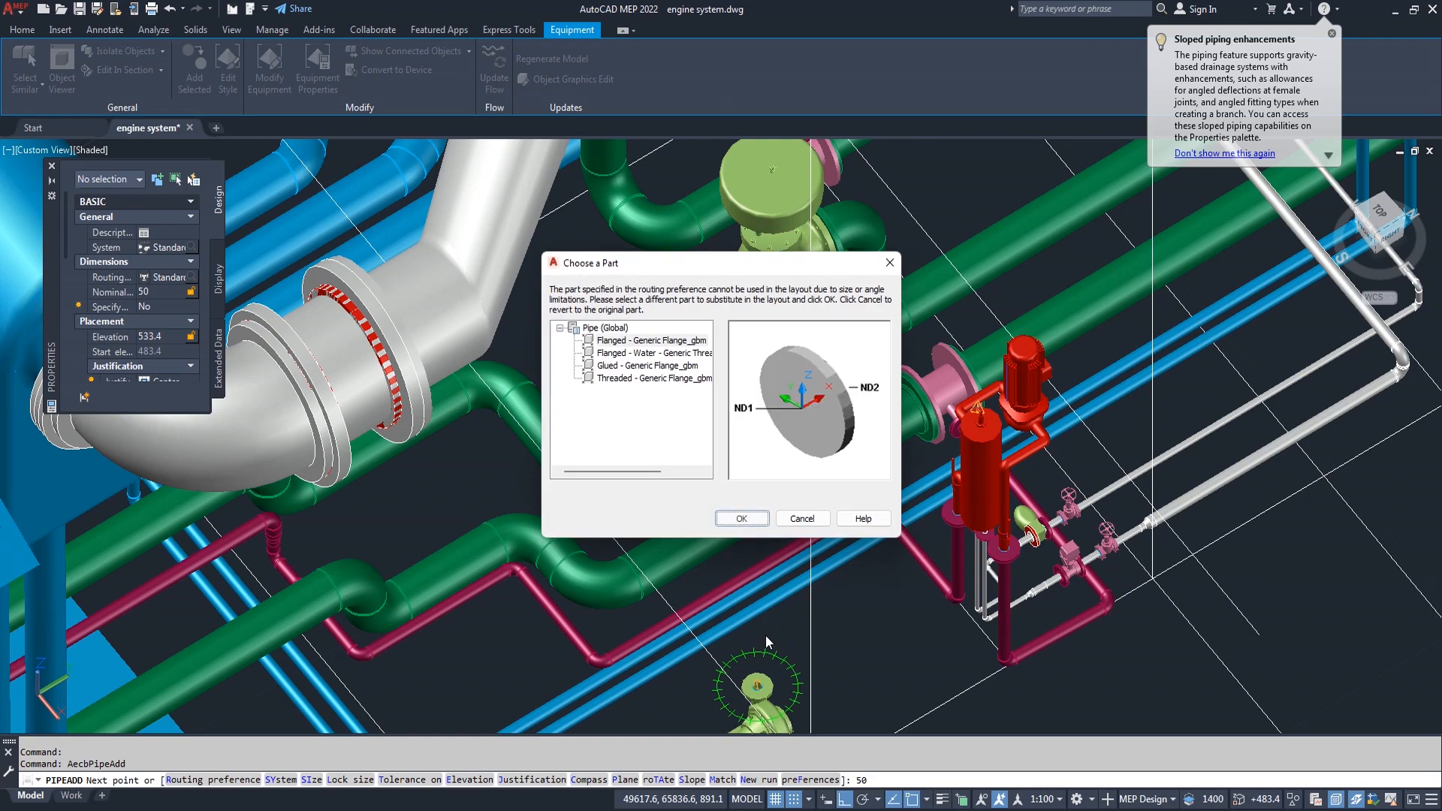
{"action": "left_click", "coordinate": [742, 519]}
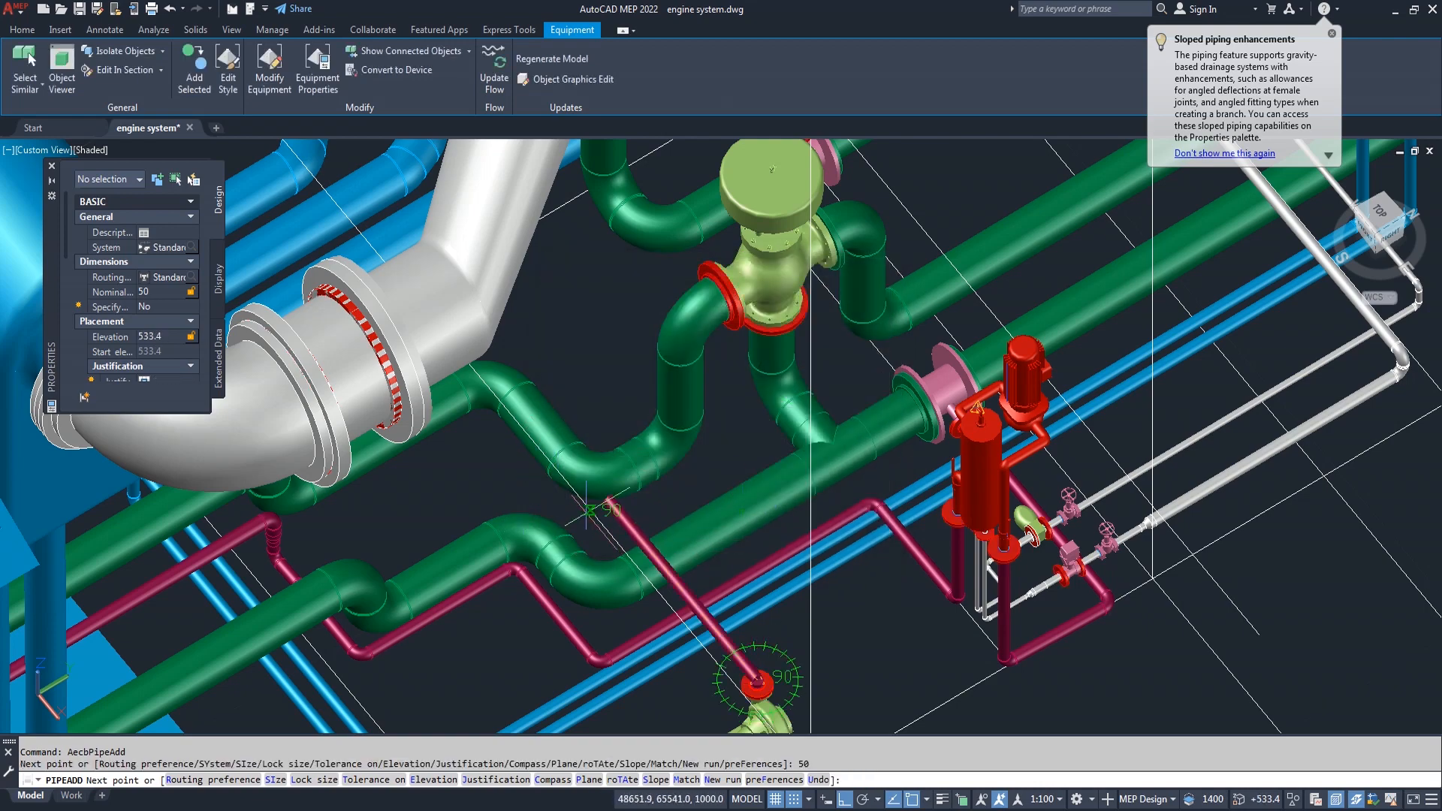
Run the pipe horizontally in the 180° direction from above the pump, over the lower pipes toward the large green bends, and finish the run.
{"action": "scroll", "coordinate": [593, 517], "scroll_direction": "up", "scroll_amount": 5}
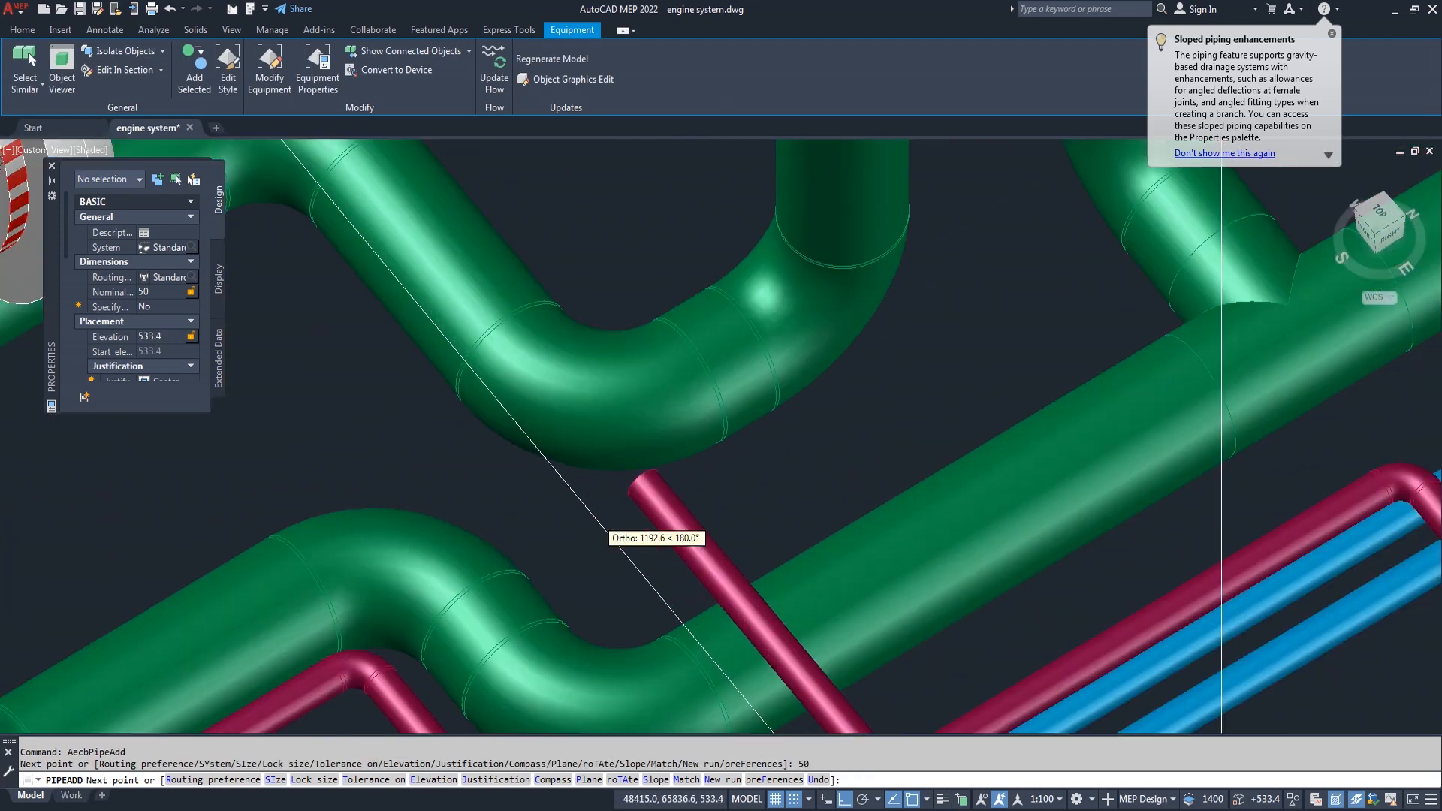
{"action": "left_click", "coordinate": [661, 495]}
{"action": "left_click", "coordinate": [618, 542]}
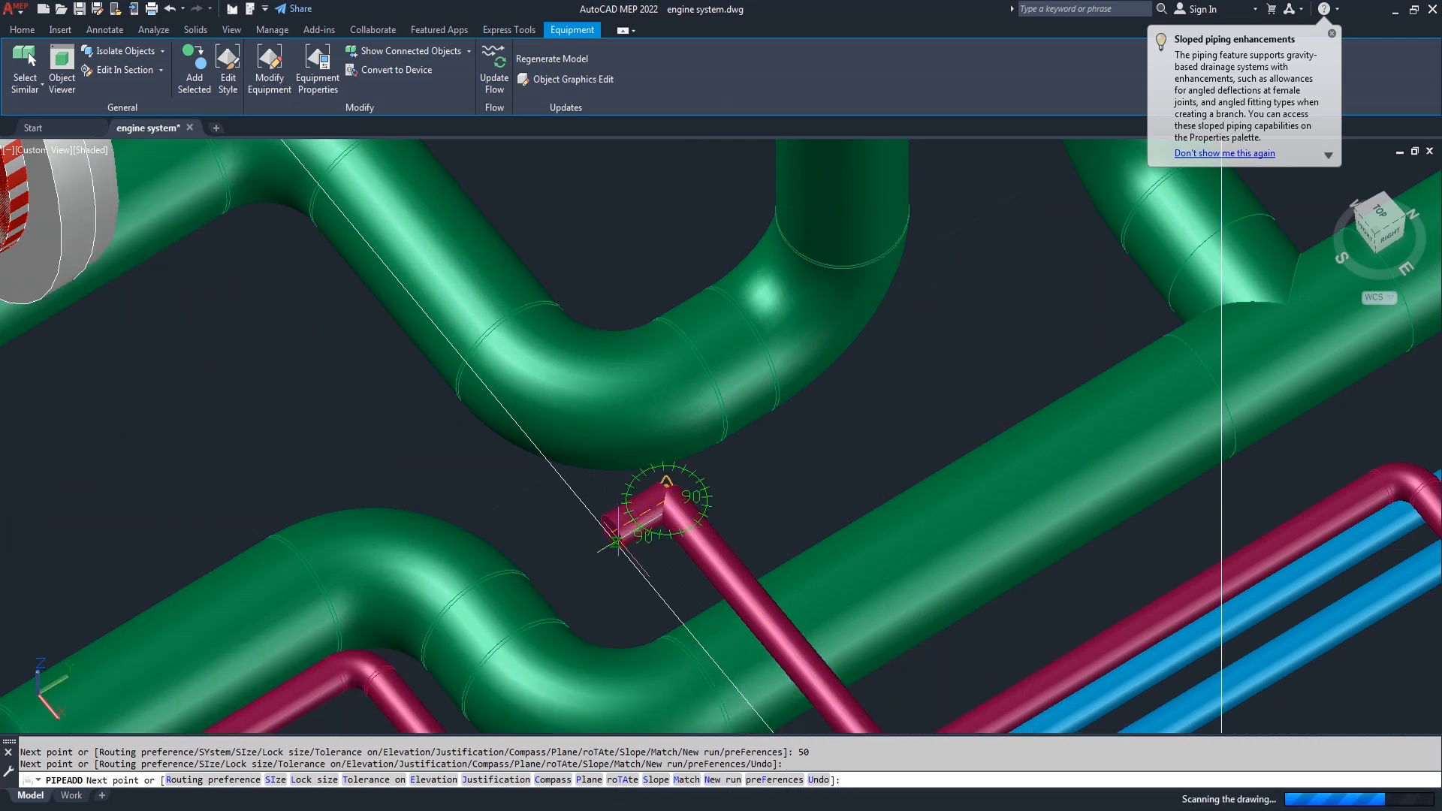
{"action": "key", "text": "Return"}
{"action": "scroll", "coordinate": [516, 554], "scroll_direction": "down", "scroll_amount": 6}
{"action": "scroll", "coordinate": [516, 554], "scroll_direction": "down", "scroll_amount": 2}
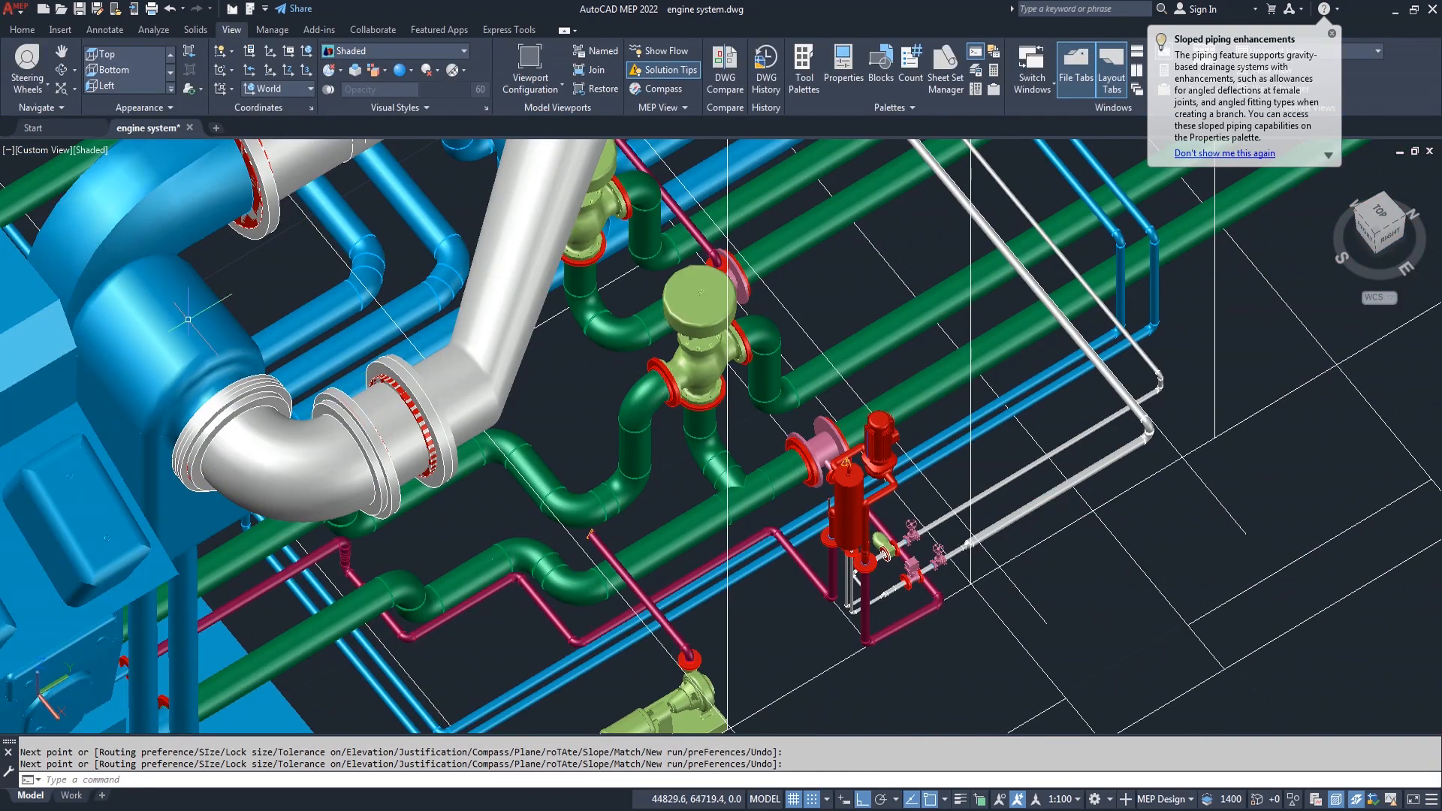
Start adding equipment and choose the 50 mm Butterfly valve - Semi lugged PN16 Nitrile - Ductile iron with lever from the Valves category.
{"action": "middle_click_drag", "start_coordinate": [587, 639], "coordinate": [490, 544], "text": "shift"}
{"action": "left_click_drag", "start_coordinate": [490, 544], "coordinate": [451, 529]}
{"action": "right_click", "coordinate": [275, 371]}
{"action": "left_click", "coordinate": [292, 377]}
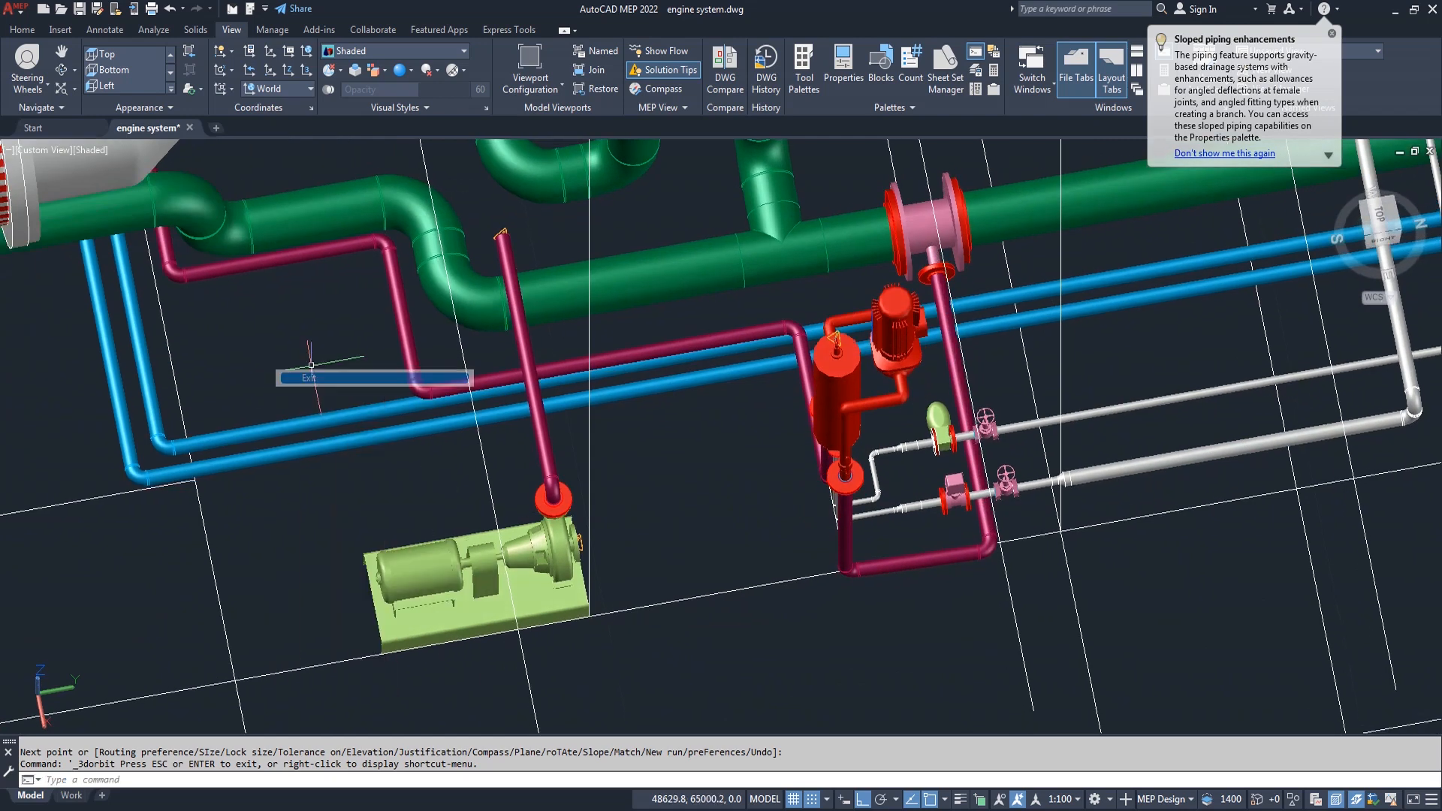
{"action": "left_click", "coordinate": [22, 30]}
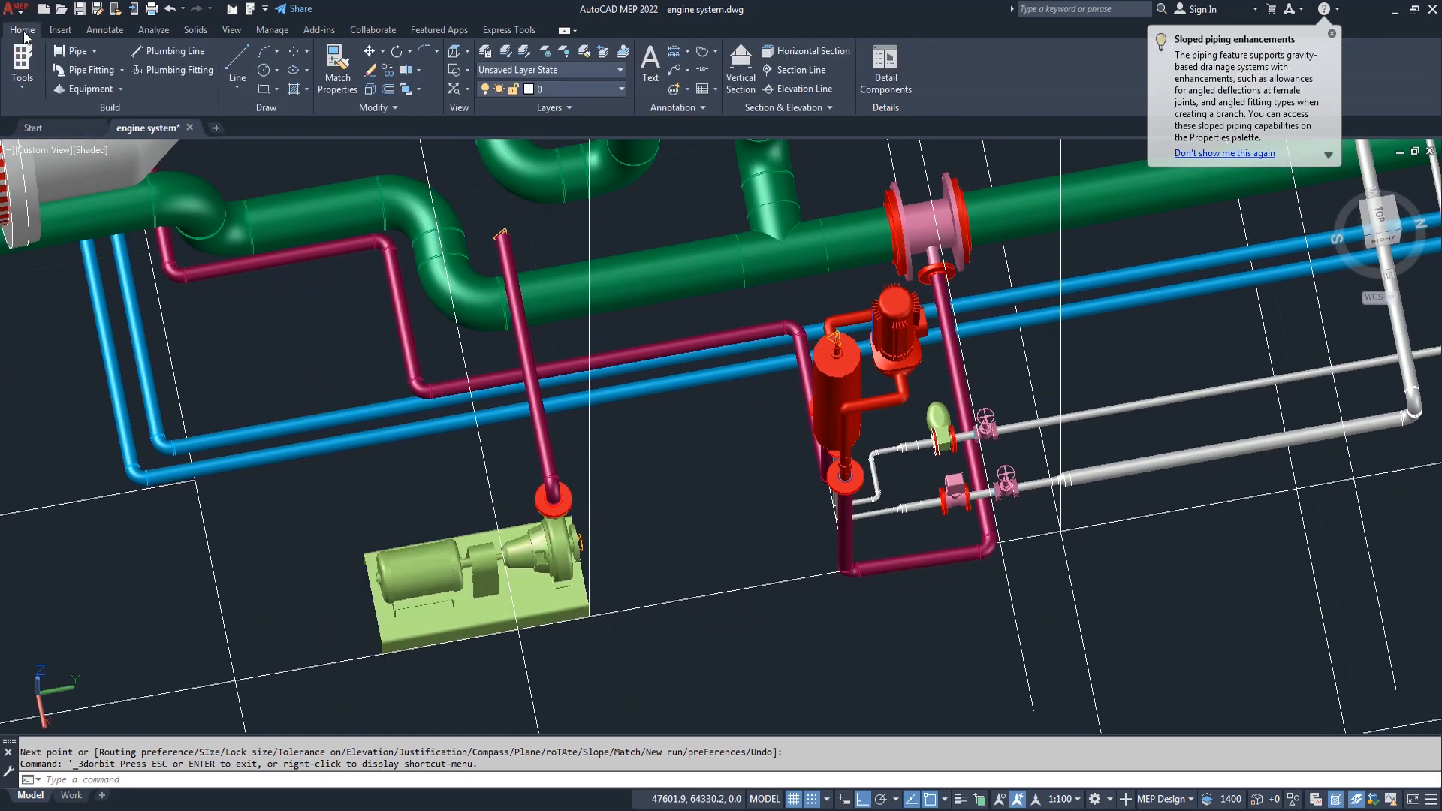
{"action": "left_click", "coordinate": [89, 89]}
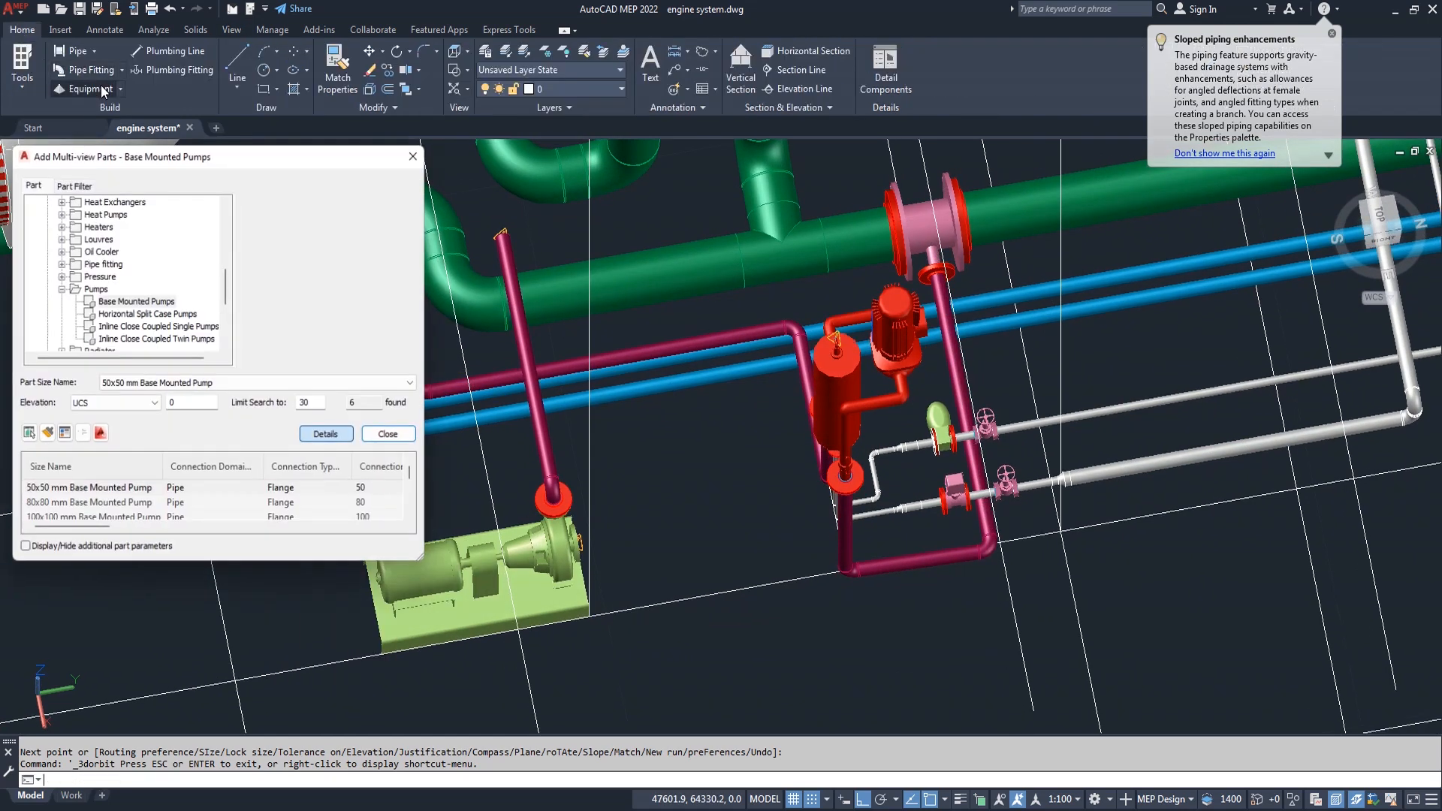
{"action": "left_click", "coordinate": [60, 289]}
{"action": "scroll", "coordinate": [68, 300], "scroll_direction": "down", "scroll_amount": 1}
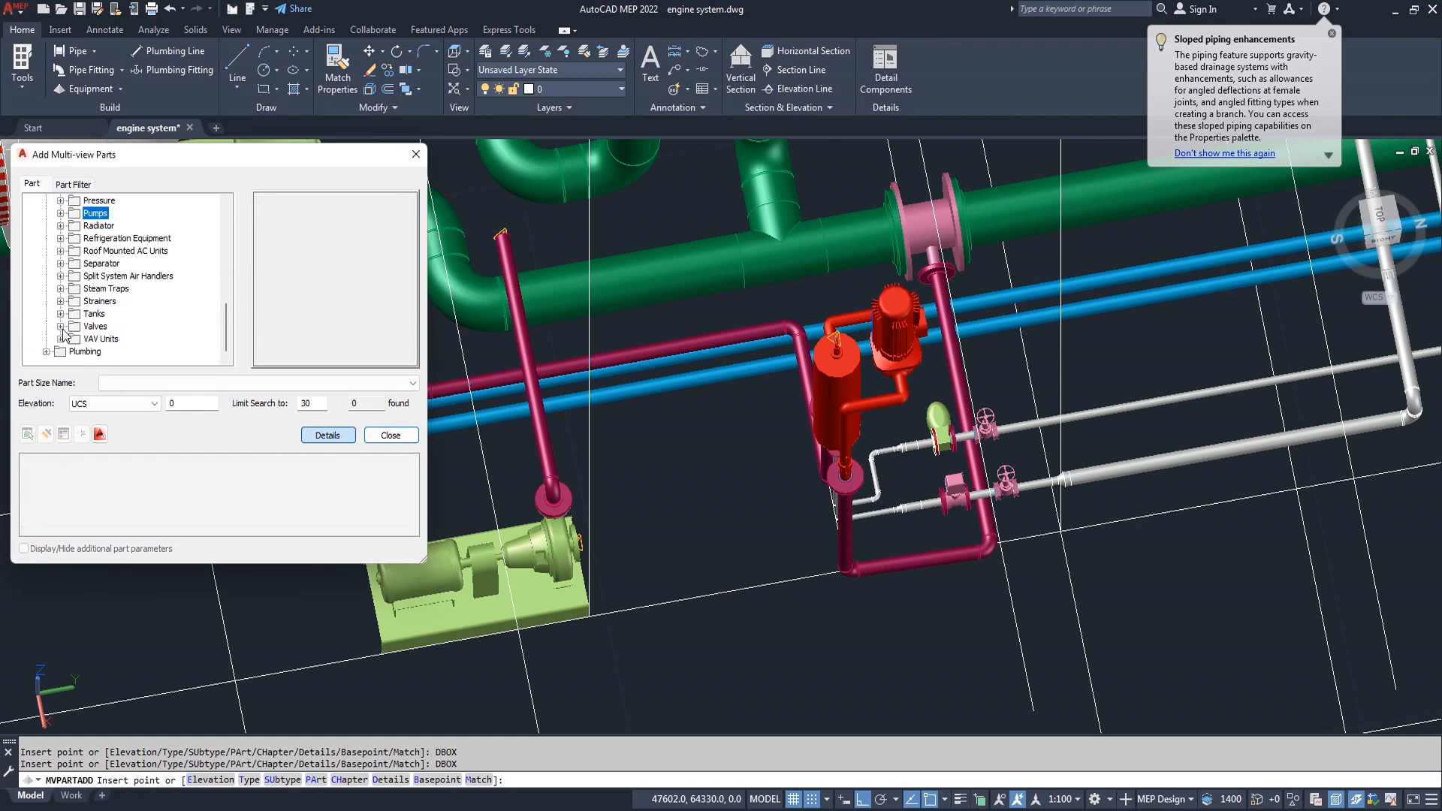
{"action": "left_click", "coordinate": [61, 327]}
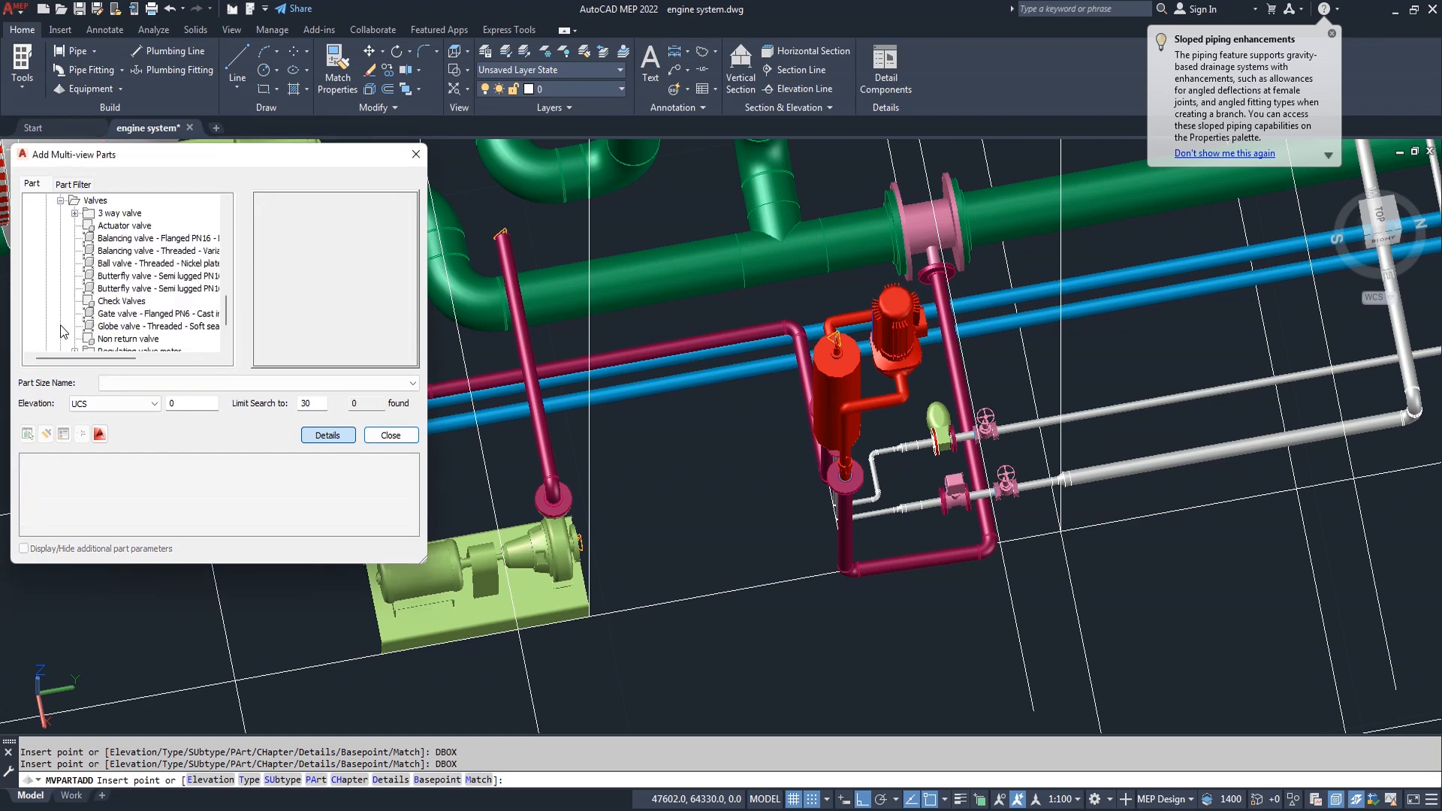
{"action": "left_click", "coordinate": [154, 288]}
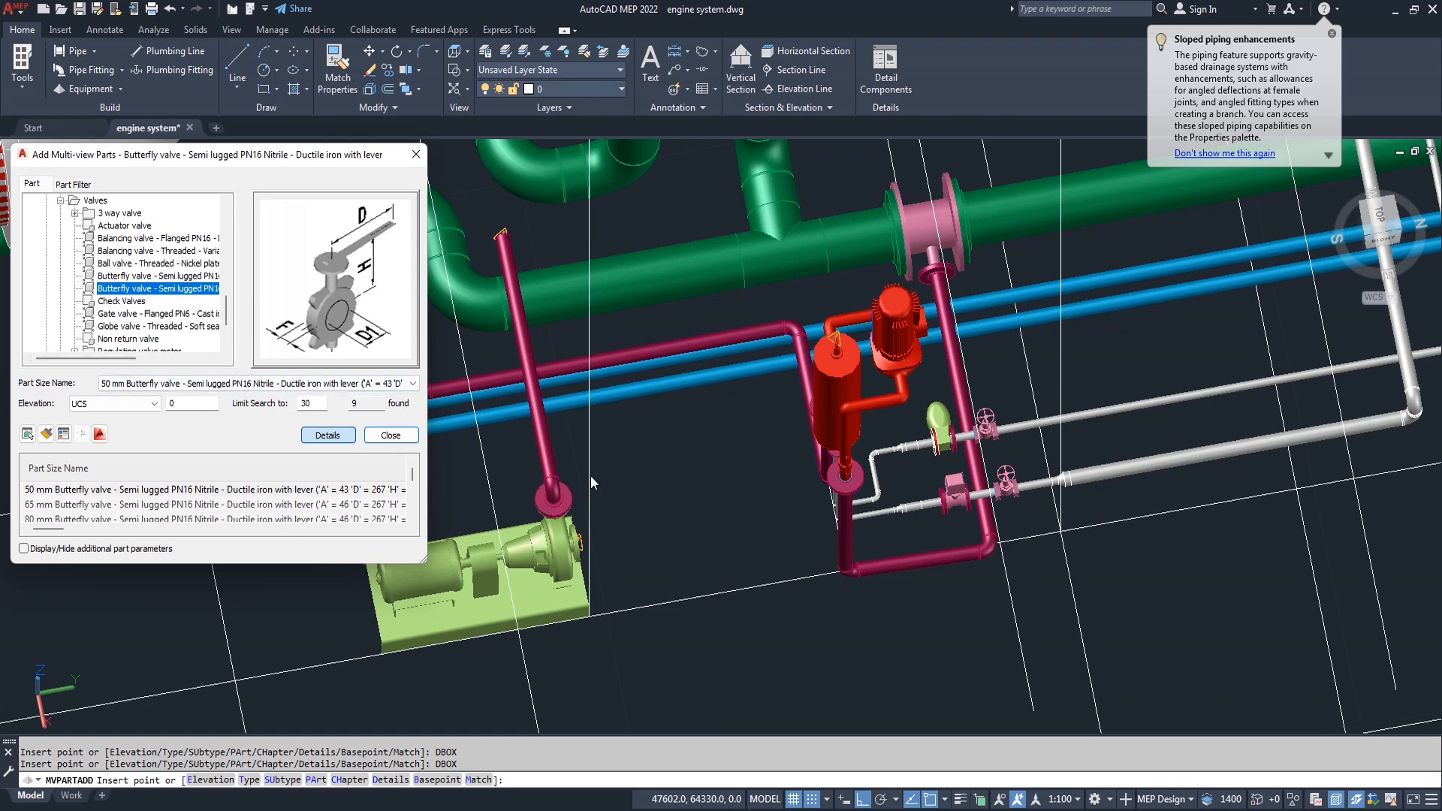
Insert the butterfly valve in the new pipe near the pump with its lever above the pipe, accept the suggested flange, and finish adding parts.
{"action": "scroll", "coordinate": [523, 431], "scroll_direction": "up", "scroll_amount": 2}
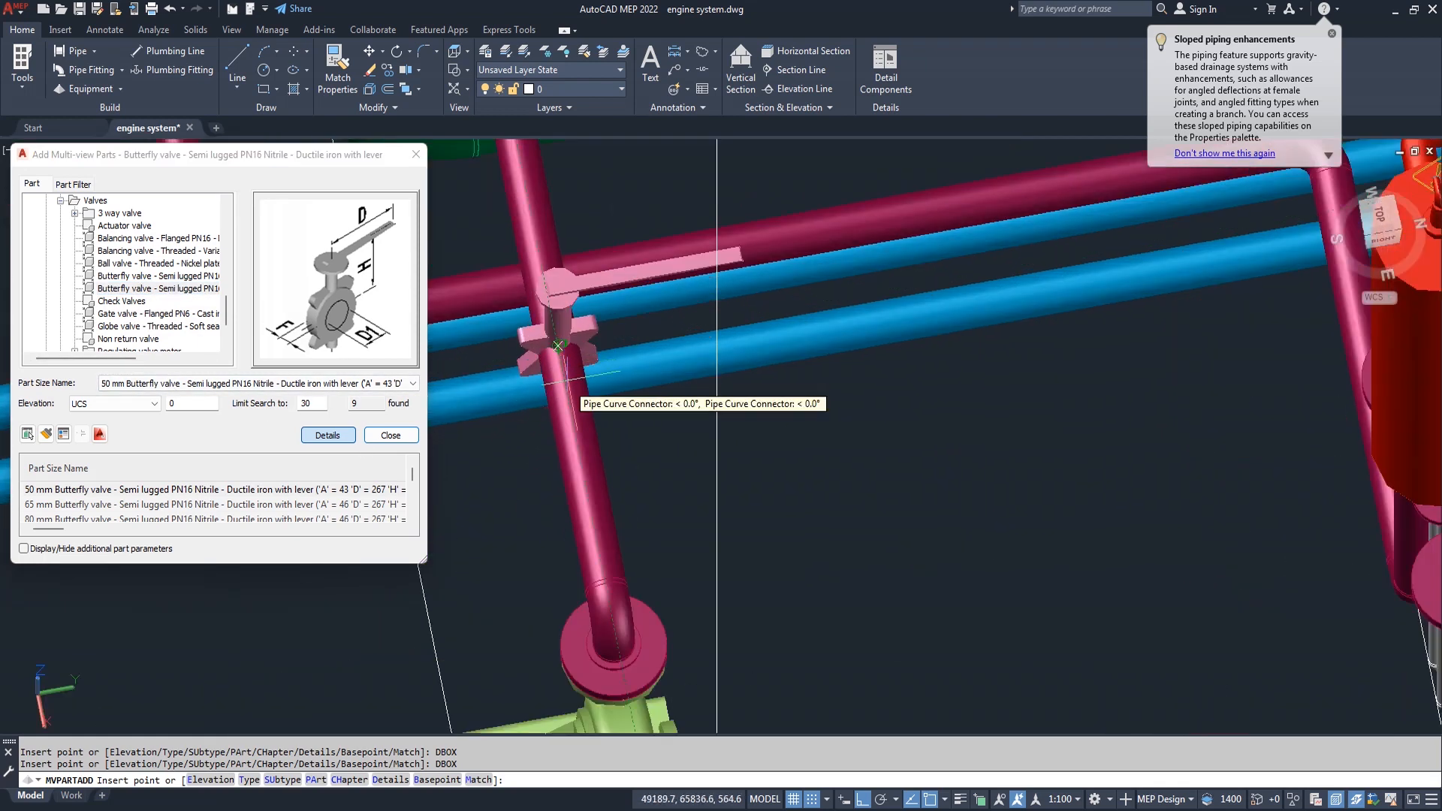
{"action": "left_click", "coordinate": [582, 466]}
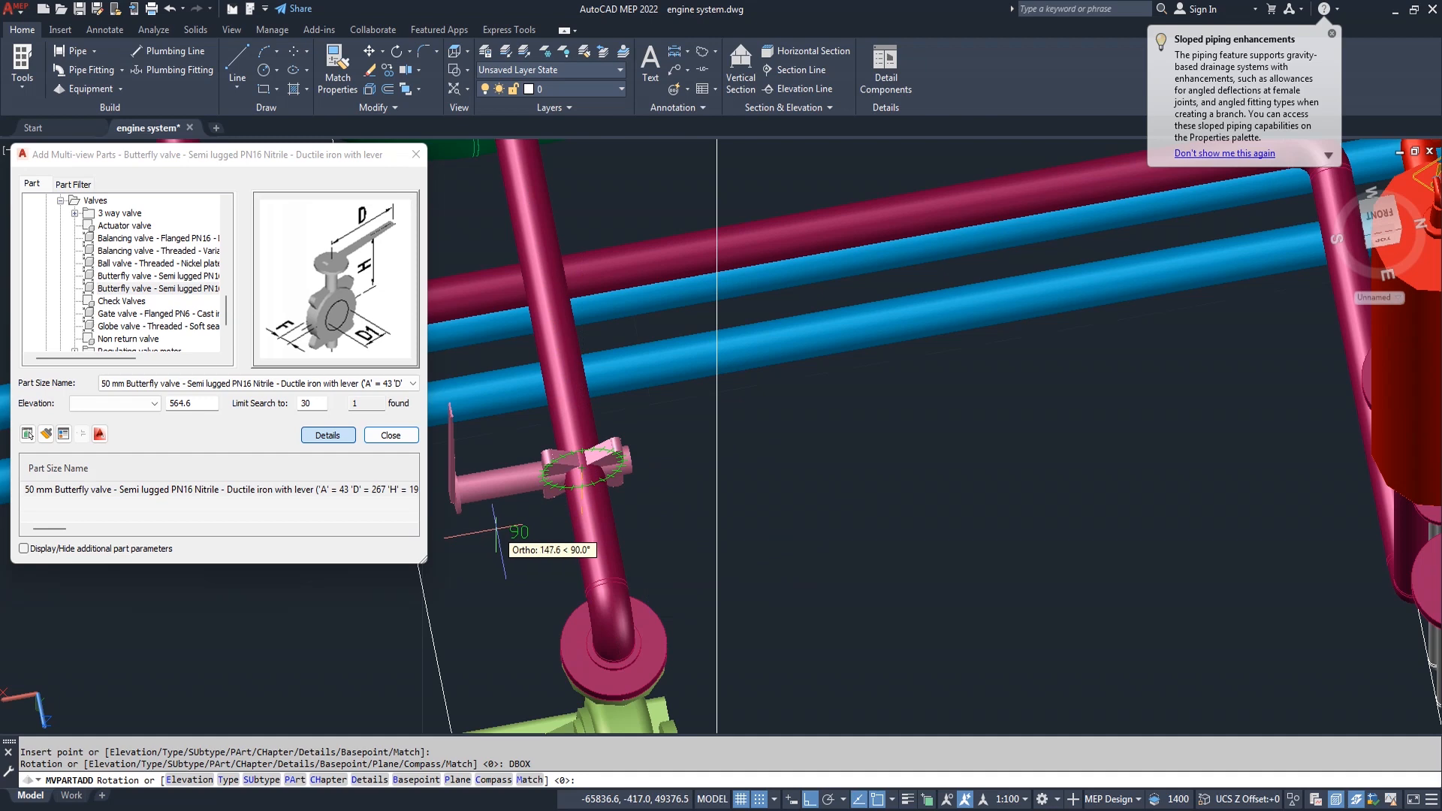
{"action": "left_click", "coordinate": [497, 482]}
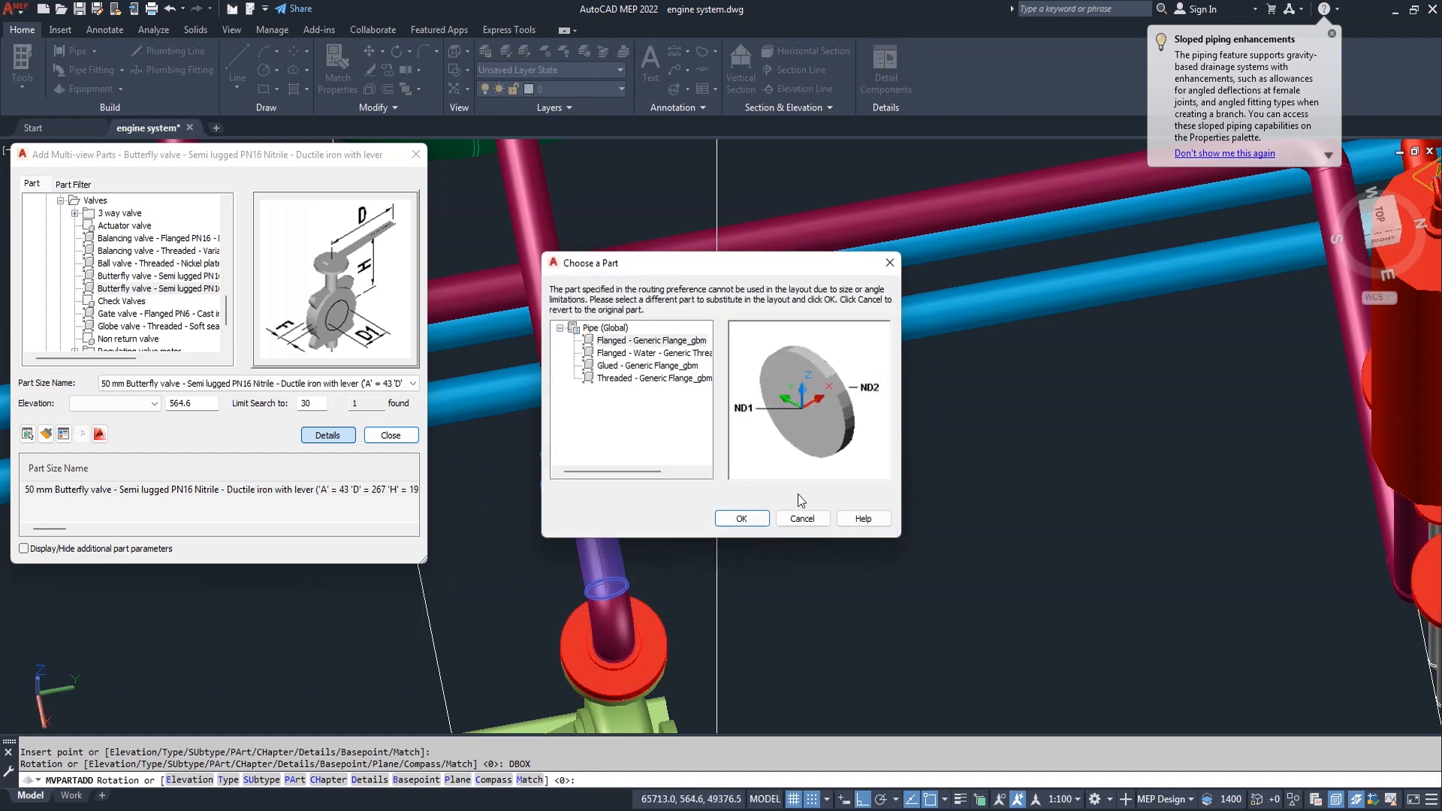
{"action": "left_click", "coordinate": [751, 515]}
{"action": "scroll", "coordinate": [762, 553], "scroll_direction": "down", "scroll_amount": 5}
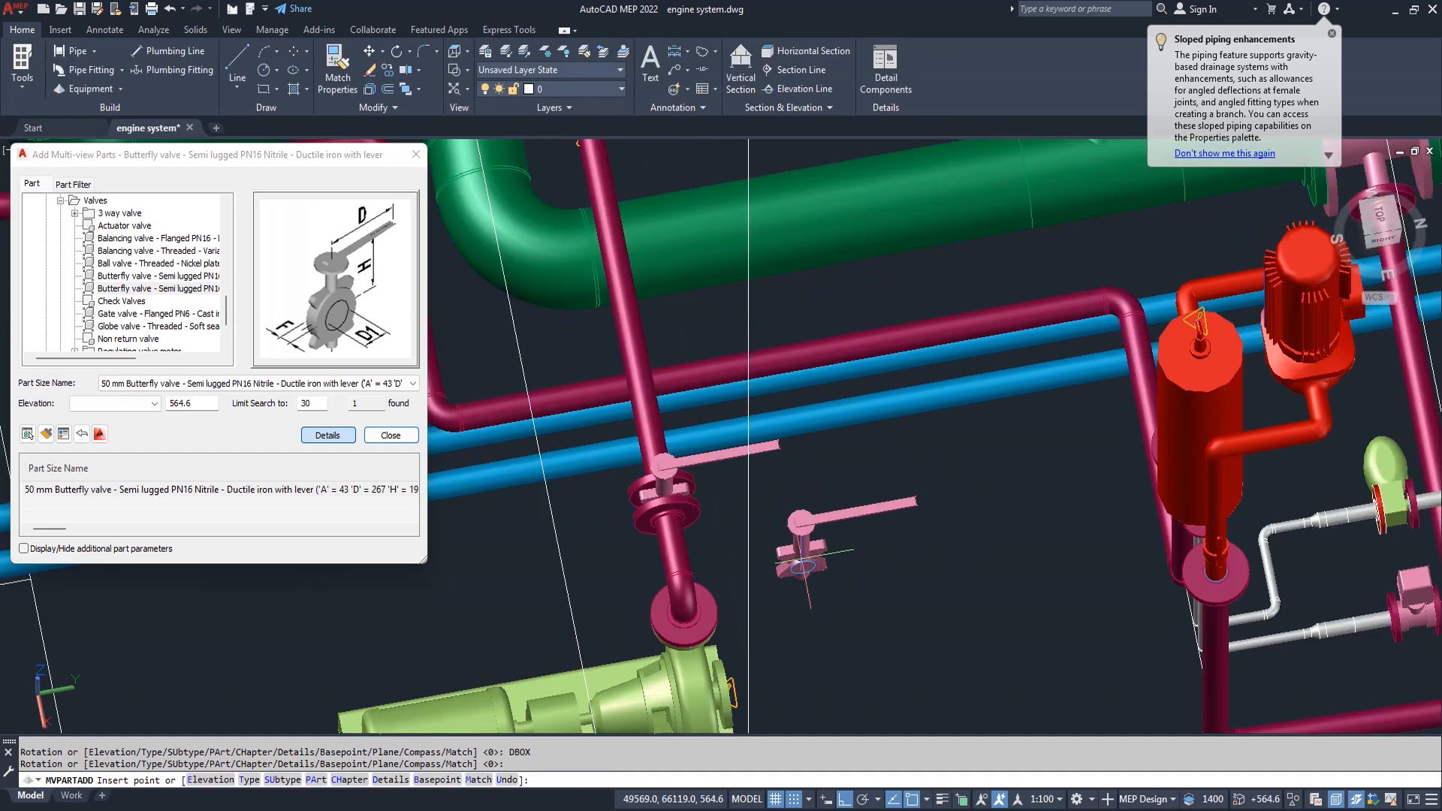
{"action": "key", "text": "Escape"}
{"action": "scroll", "coordinate": [801, 558], "scroll_direction": "down", "scroll_amount": 3}
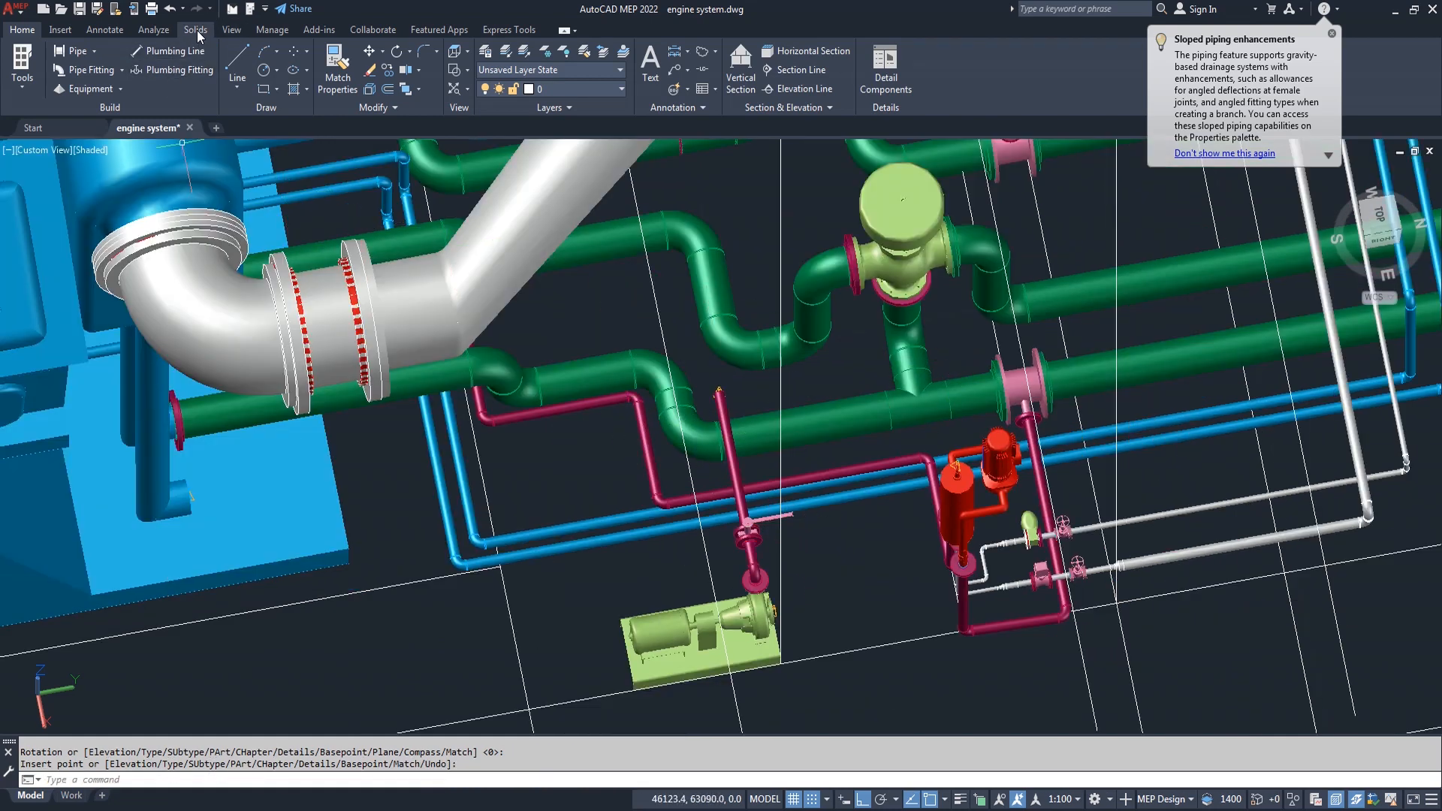
Show the area around the new pipe's open end from a lower angle in the 2D Wireframe visual style.
{"action": "left_click", "coordinate": [228, 29]}
{"action": "left_click", "coordinate": [62, 68]}
{"action": "left_click_drag", "start_coordinate": [578, 495], "coordinate": [611, 421]}
{"action": "scroll", "coordinate": [683, 346], "scroll_direction": "up", "scroll_amount": 4}
{"action": "left_click_drag", "start_coordinate": [659, 483], "coordinate": [606, 444]}
{"action": "right_click", "coordinate": [790, 409]}
{"action": "left_click", "coordinate": [815, 415]}
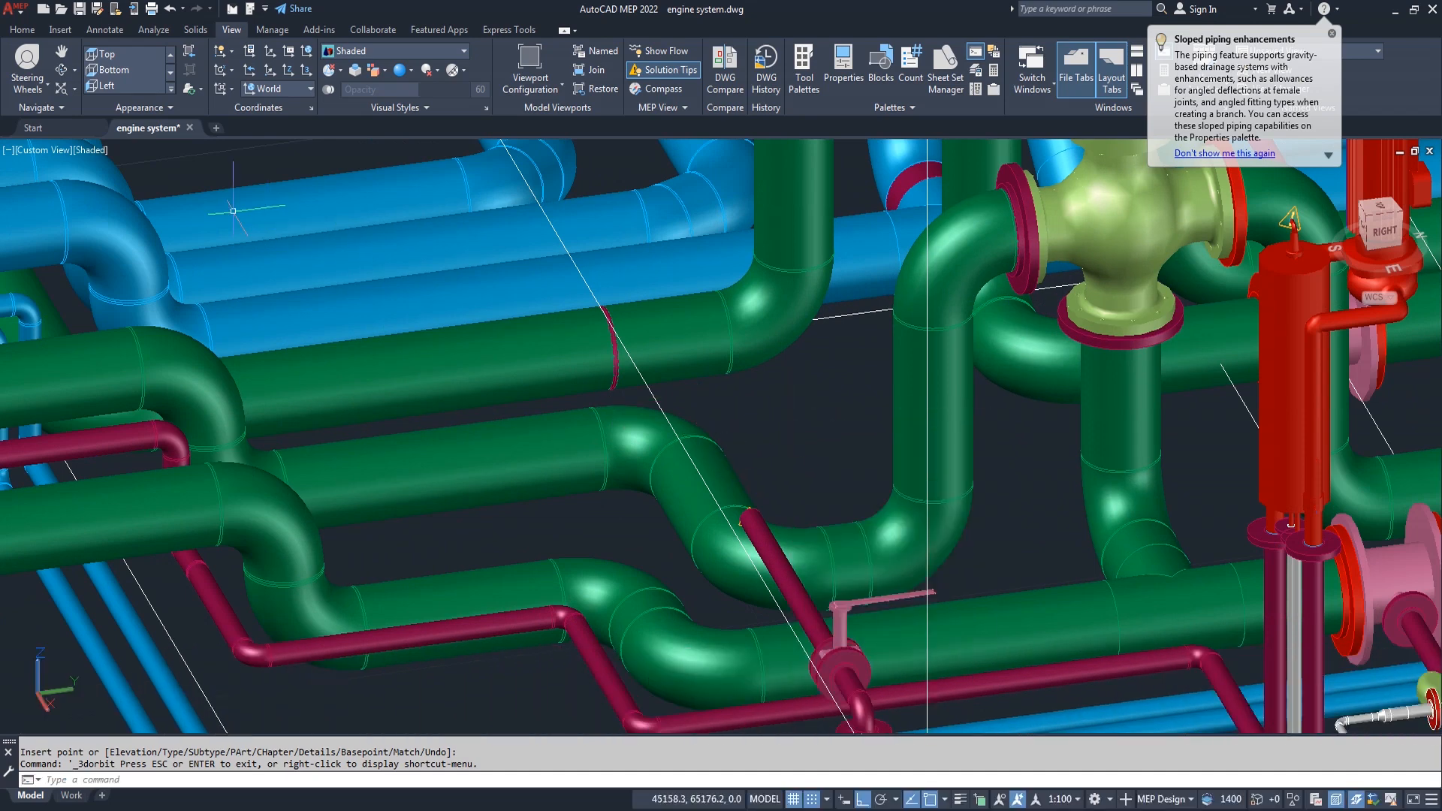
{"action": "left_click", "coordinate": [88, 150]}
{"action": "left_click", "coordinate": [150, 196]}
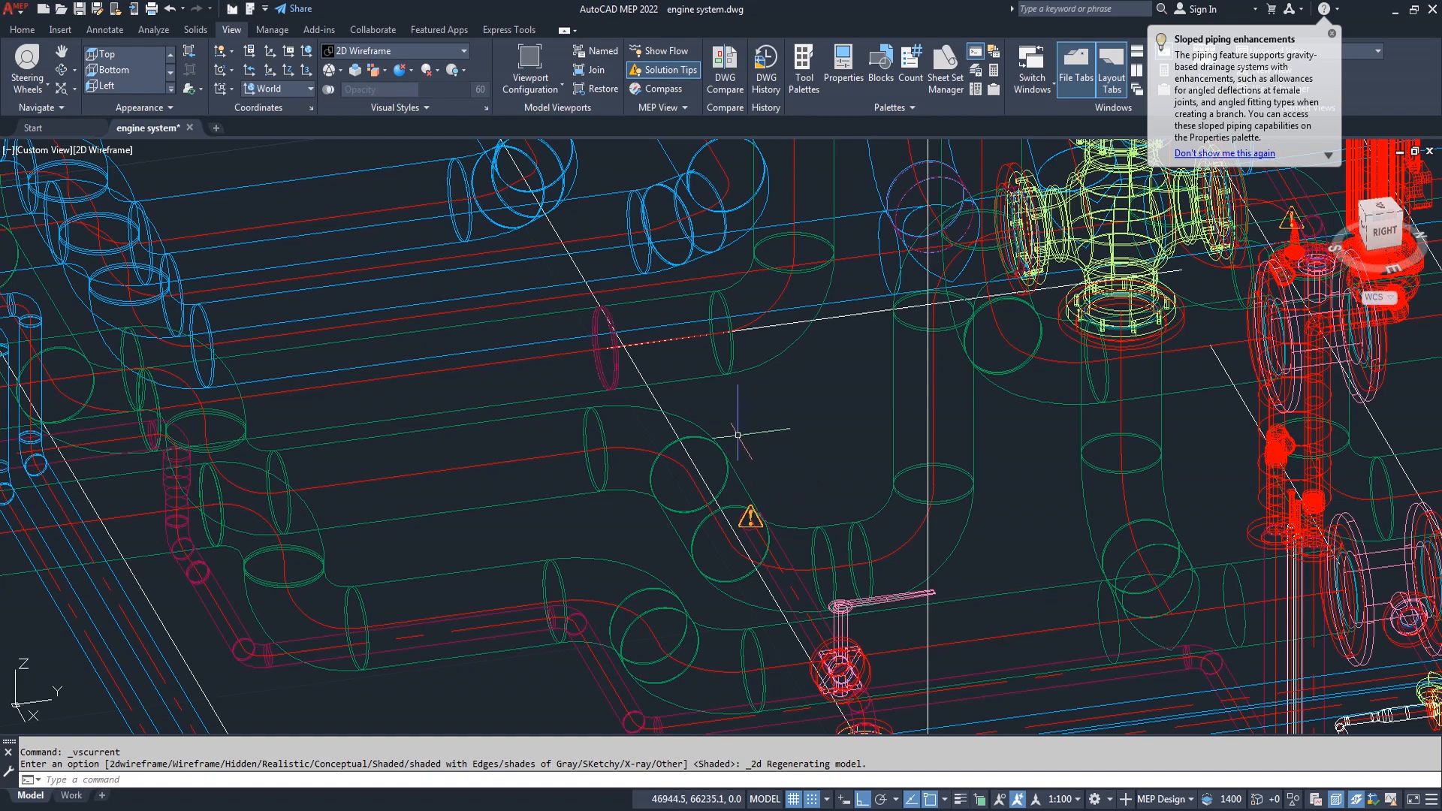
Draw a guide line about 1306 long in the 180° direction from the new pipe's open end and finish the line.
{"action": "type", "text": "l"}
{"action": "key", "text": "Return"}
{"action": "scroll", "coordinate": [749, 518], "scroll_direction": "up", "scroll_amount": 4}
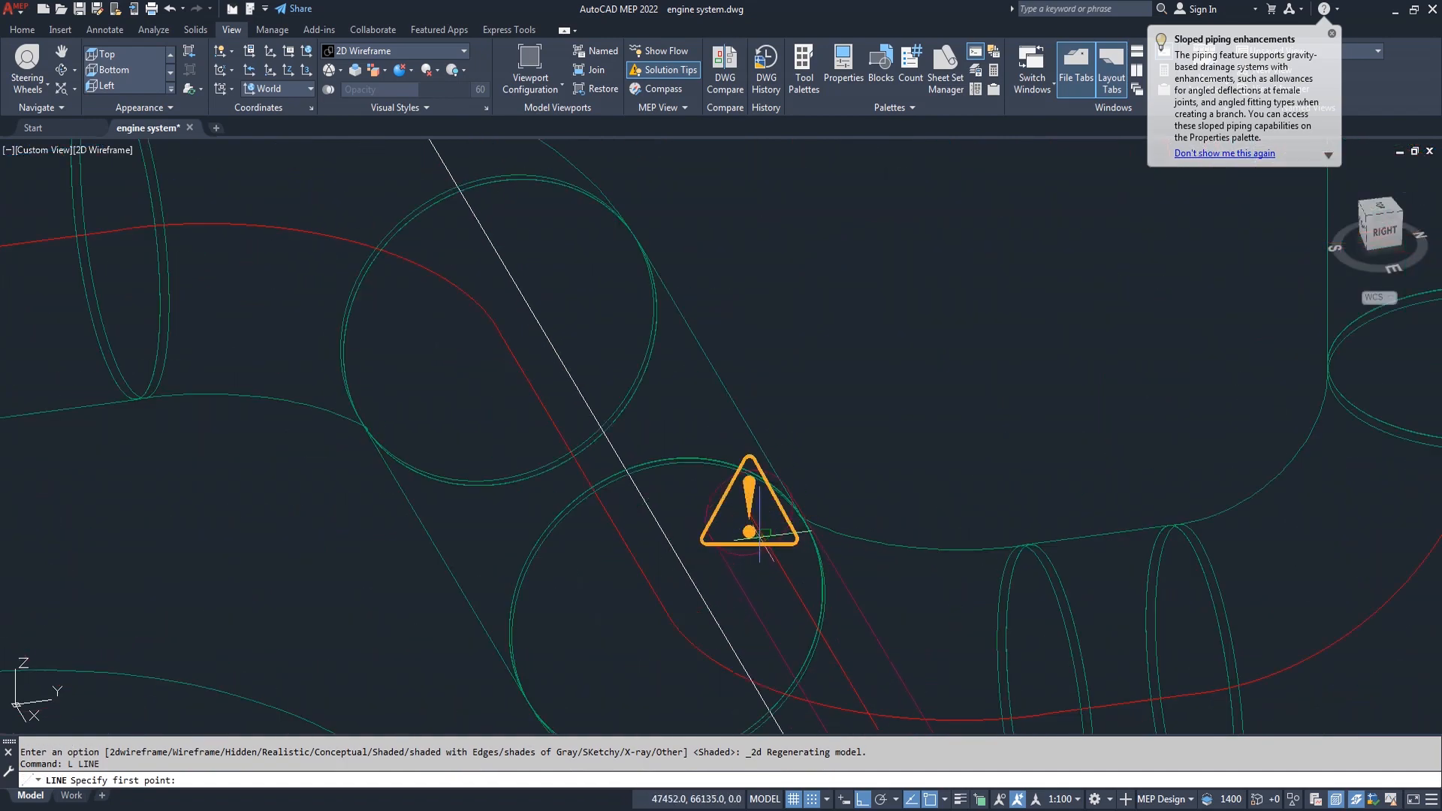
{"action": "left_click", "coordinate": [750, 513]}
{"action": "scroll", "coordinate": [740, 515], "scroll_direction": "down", "scroll_amount": 5}
{"action": "scroll", "coordinate": [661, 323], "scroll_direction": "up", "scroll_amount": 6}
{"action": "scroll", "coordinate": [458, 315], "scroll_direction": "up", "scroll_amount": 3}
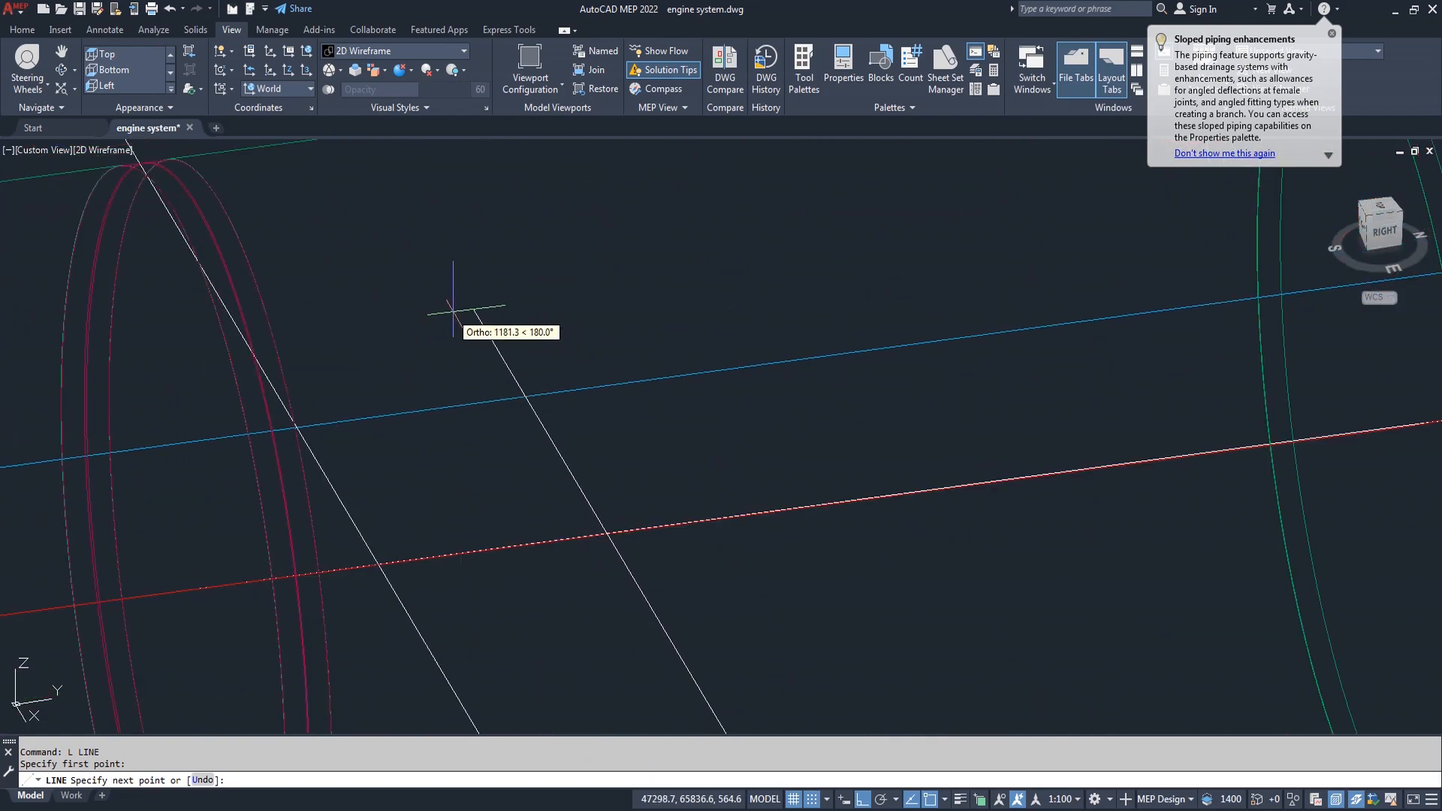
{"action": "scroll", "coordinate": [447, 267], "scroll_direction": "down", "scroll_amount": 4}
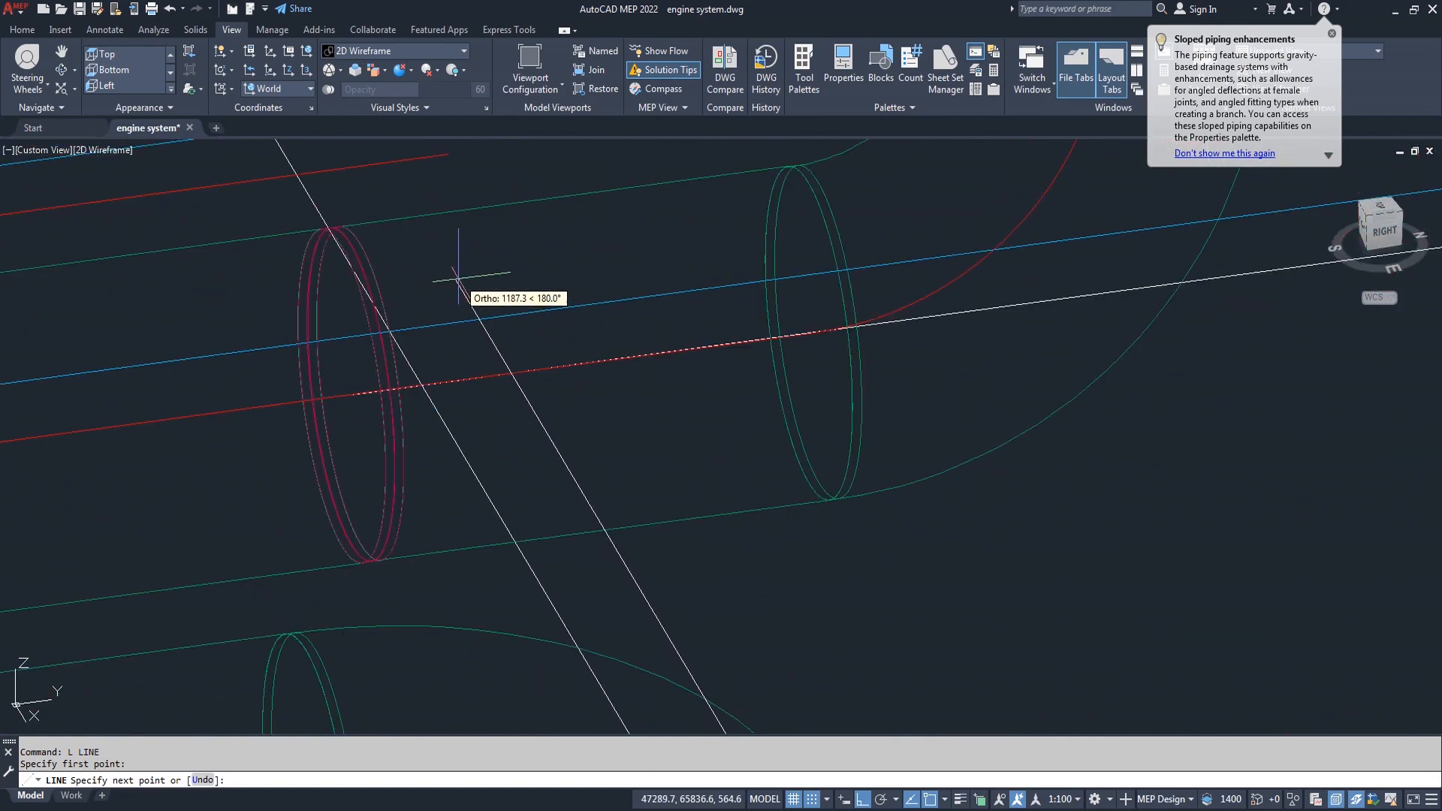
{"action": "middle_click_drag", "start_coordinate": [435, 251], "coordinate": [541, 438]}
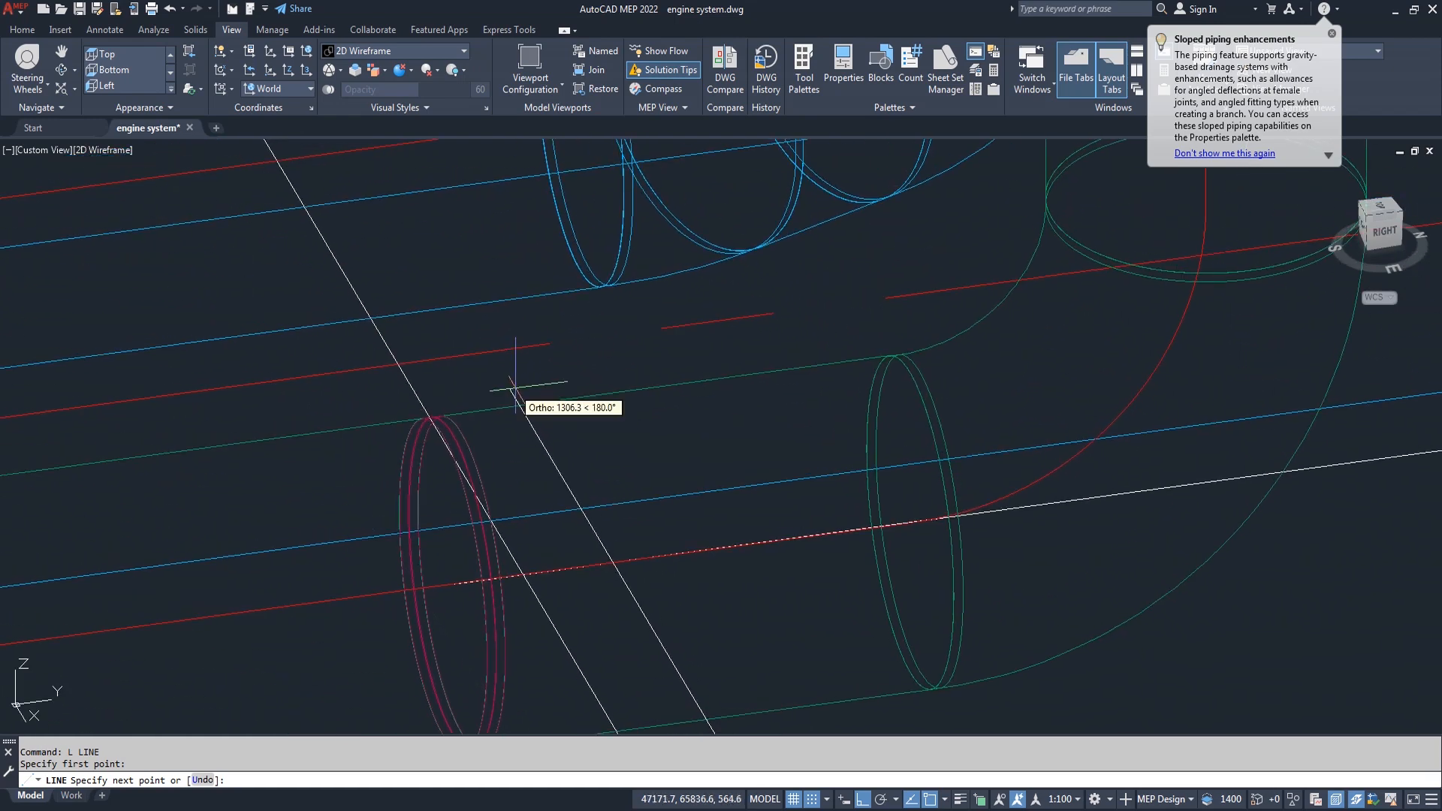
{"action": "key", "text": "Return"}
{"action": "scroll", "coordinate": [590, 380], "scroll_direction": "down", "scroll_amount": 3}
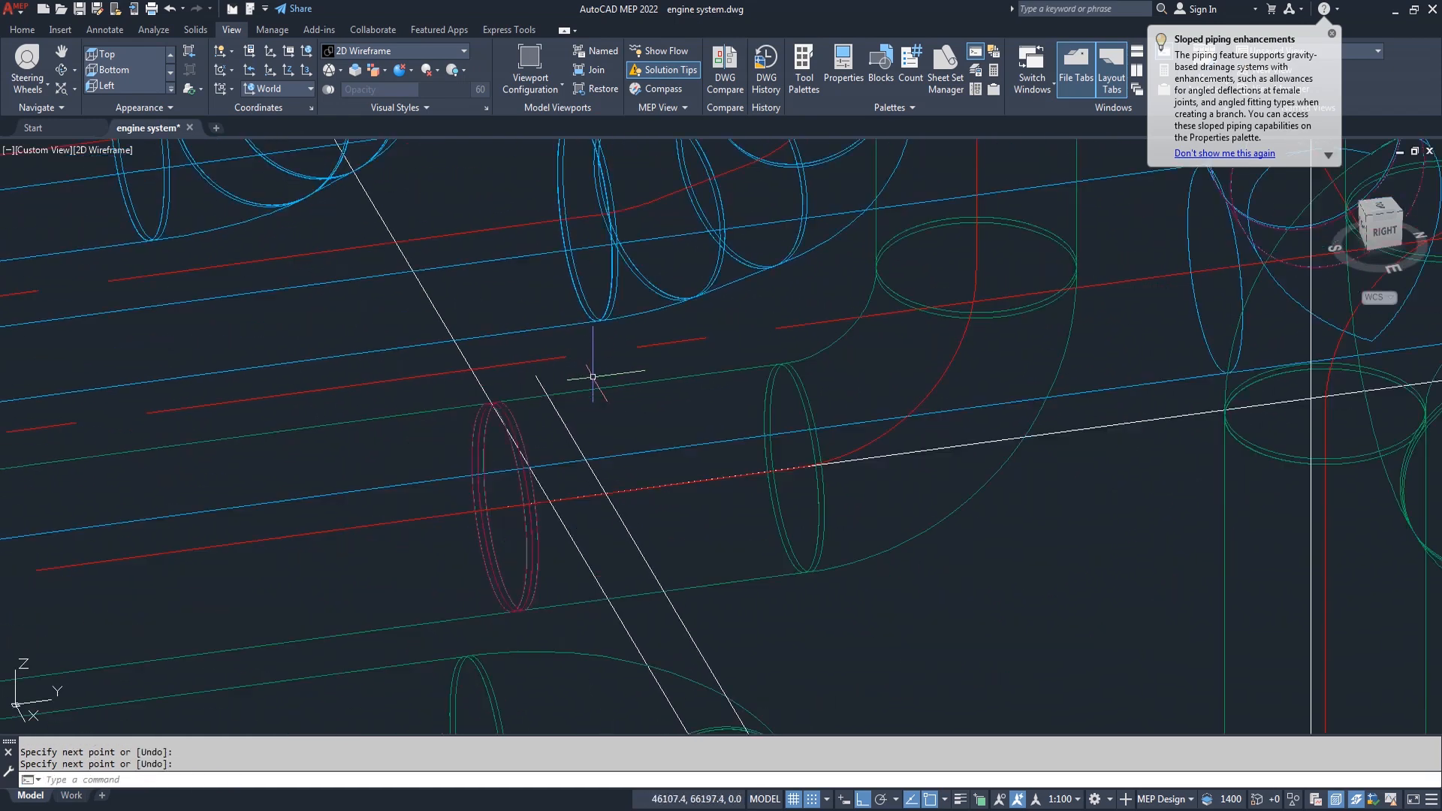
Stretch the new guide line's free end about 339 further in the 180° direction, past the green pipe with the flange.
{"action": "scroll", "coordinate": [598, 458], "scroll_direction": "up", "scroll_amount": 5}
{"action": "scroll", "coordinate": [550, 434], "scroll_direction": "down", "scroll_amount": 3}
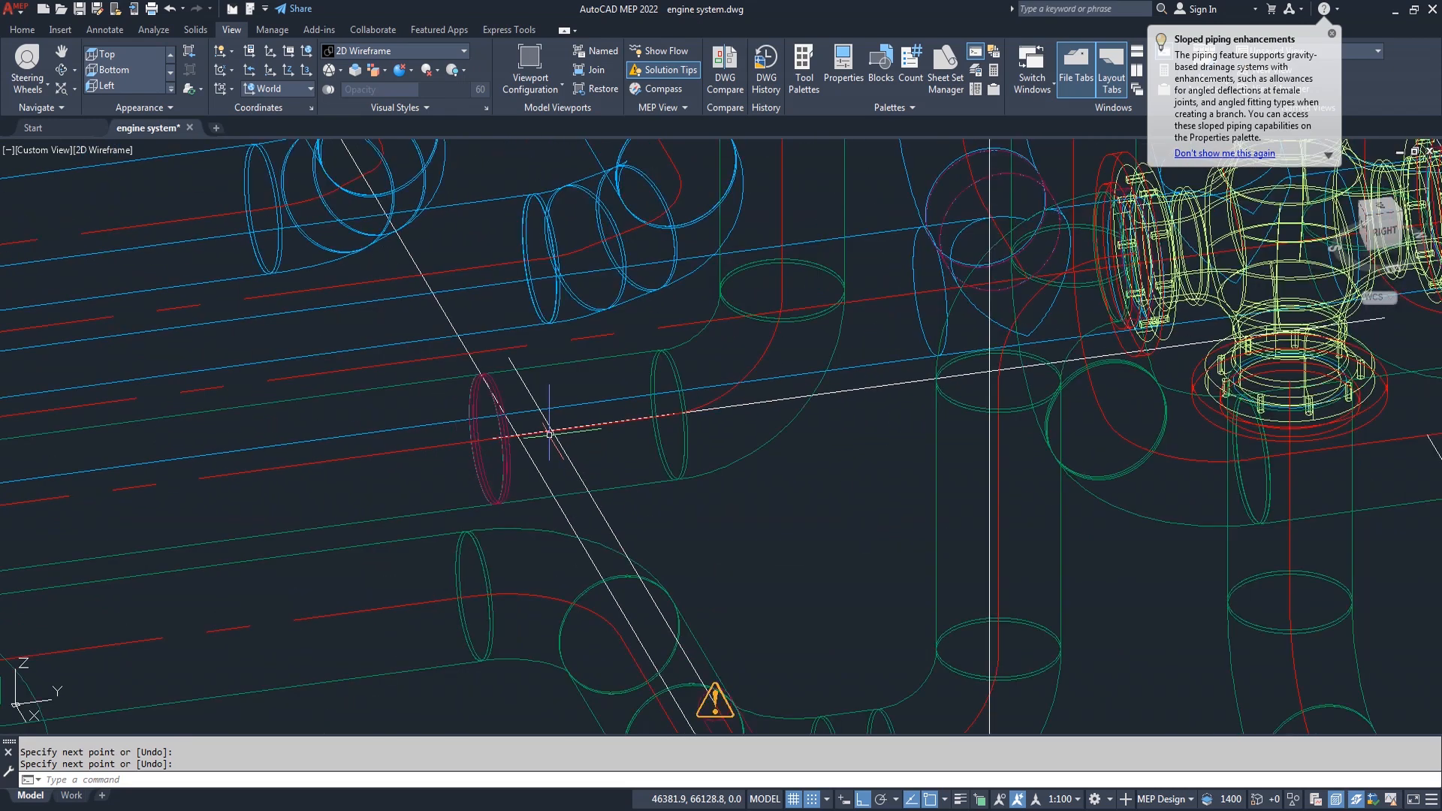
{"action": "scroll", "coordinate": [549, 434], "scroll_direction": "down", "scroll_amount": 2}
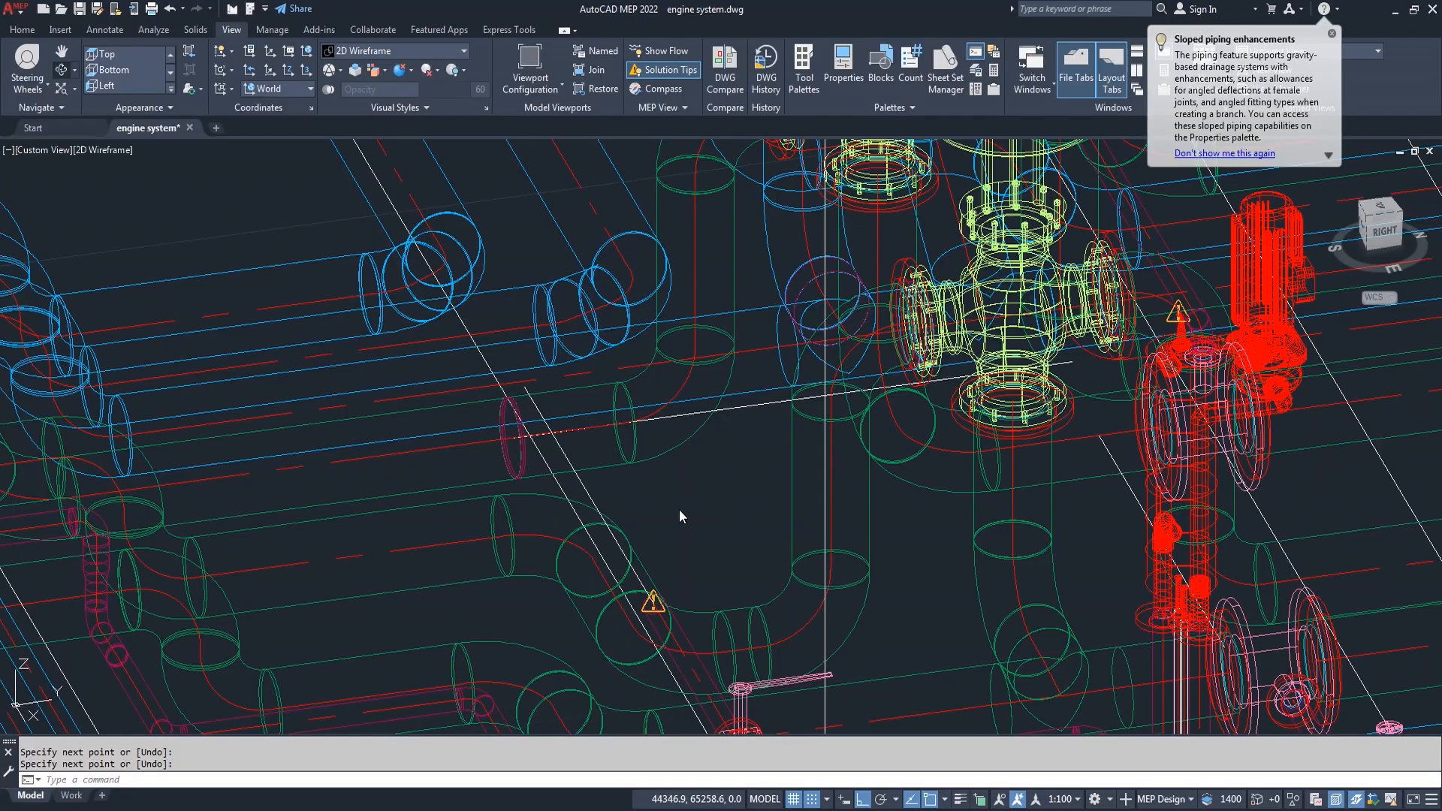
{"action": "middle_click_drag", "start_coordinate": [677, 514], "coordinate": [569, 548], "text": "shift"}
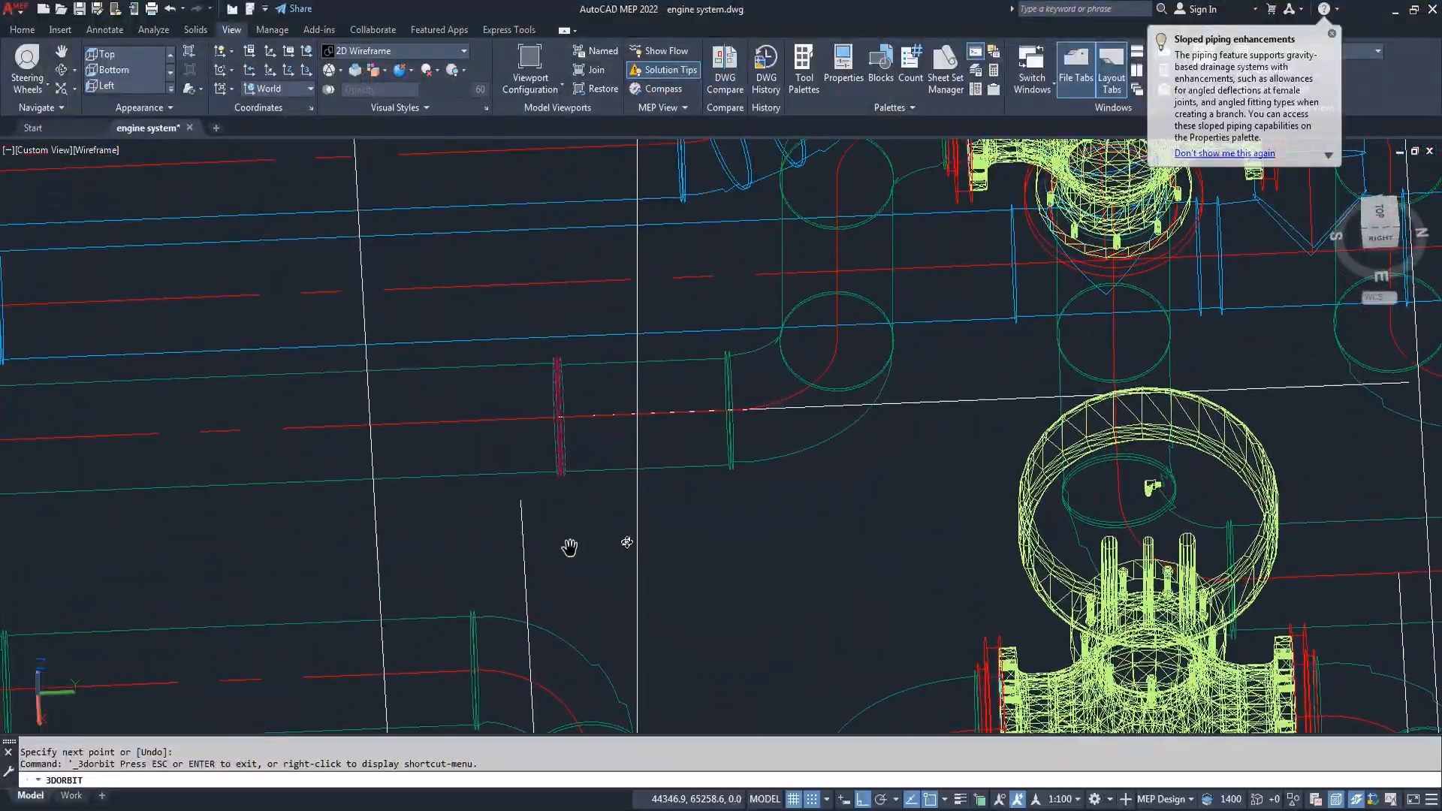
{"action": "right_click", "coordinate": [569, 548]}
{"action": "left_click", "coordinate": [684, 256]}
{"action": "left_click", "coordinate": [525, 533]}
{"action": "left_click", "coordinate": [521, 500]}
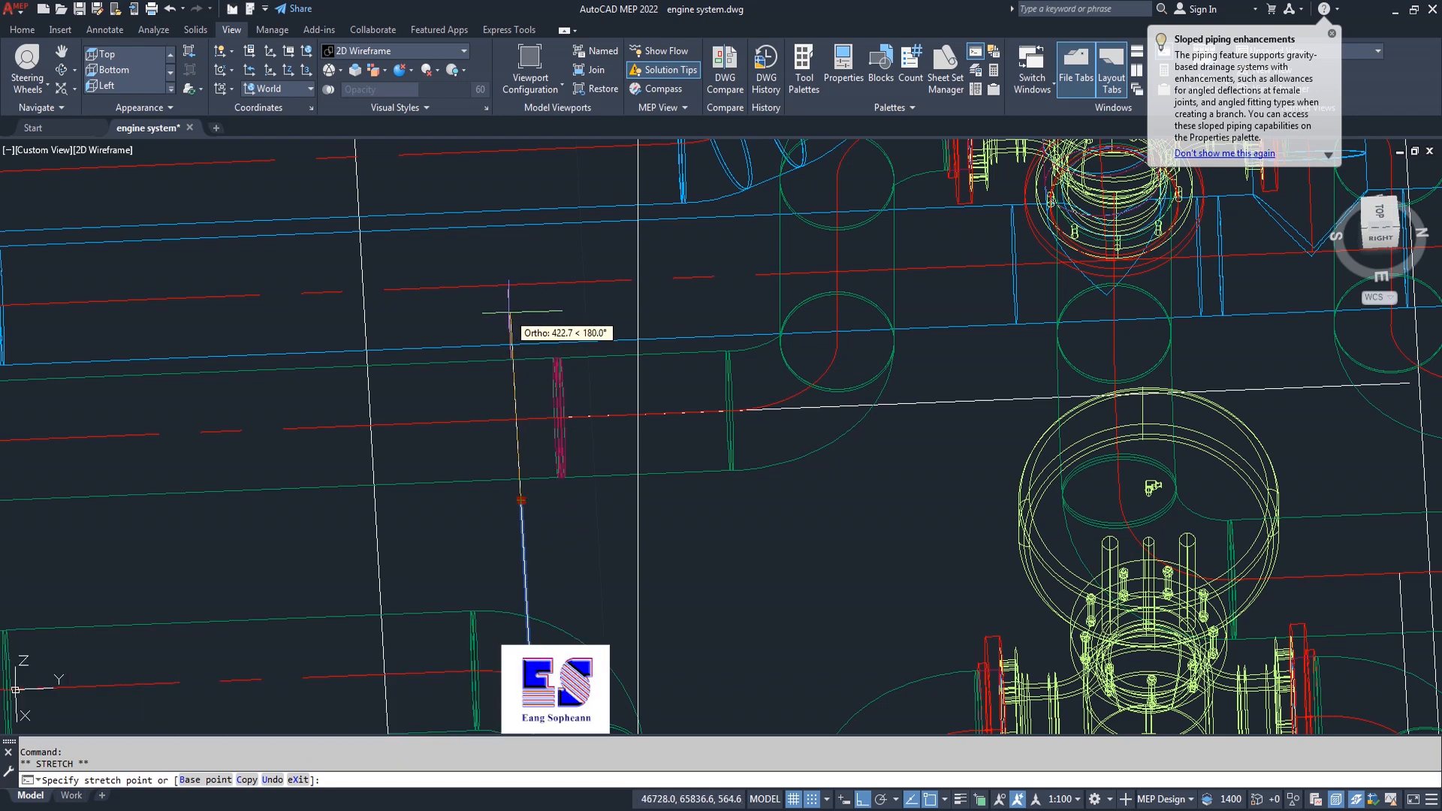
{"action": "scroll", "coordinate": [507, 312], "scroll_direction": "up", "scroll_amount": 2}
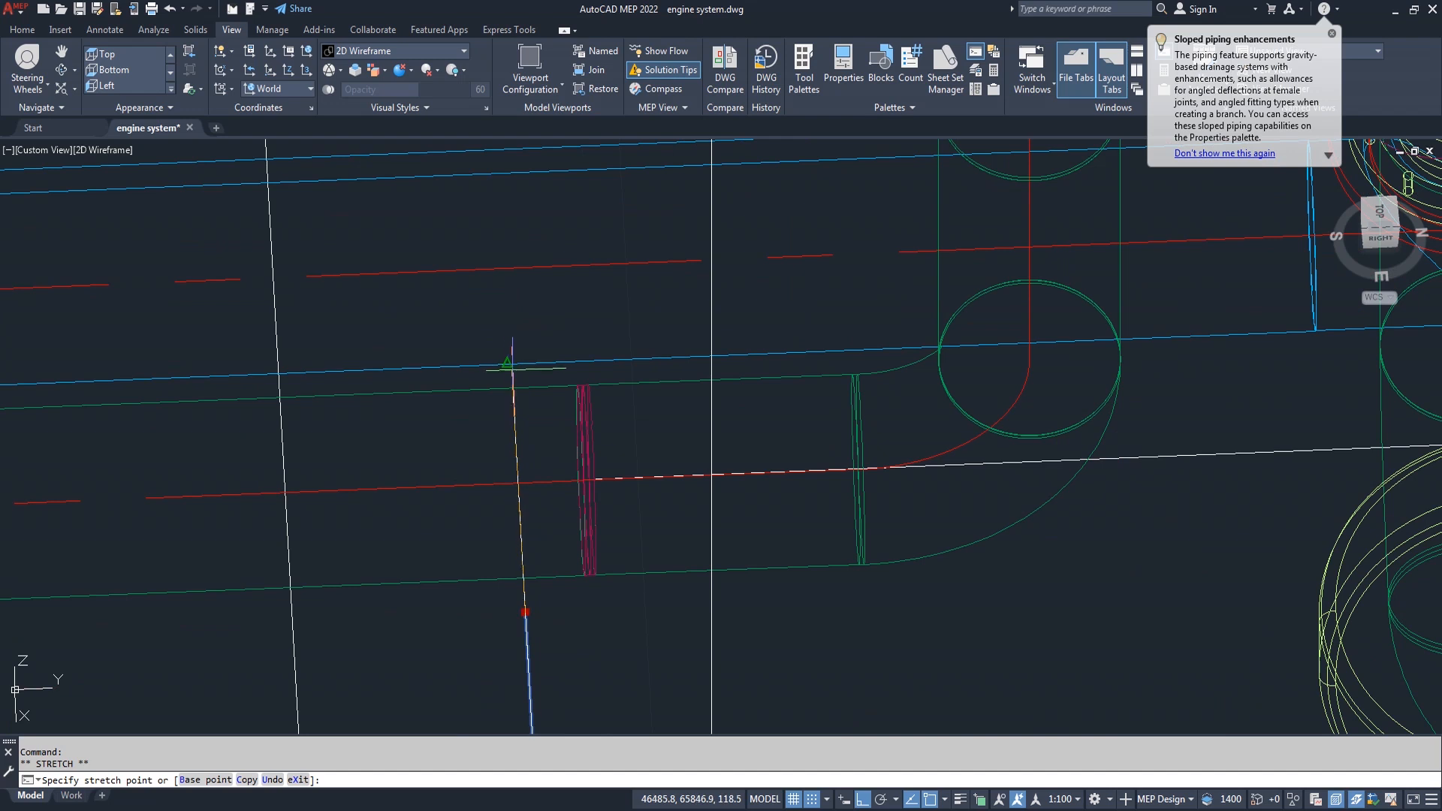
{"action": "scroll", "coordinate": [504, 372], "scroll_direction": "up", "scroll_amount": 2}
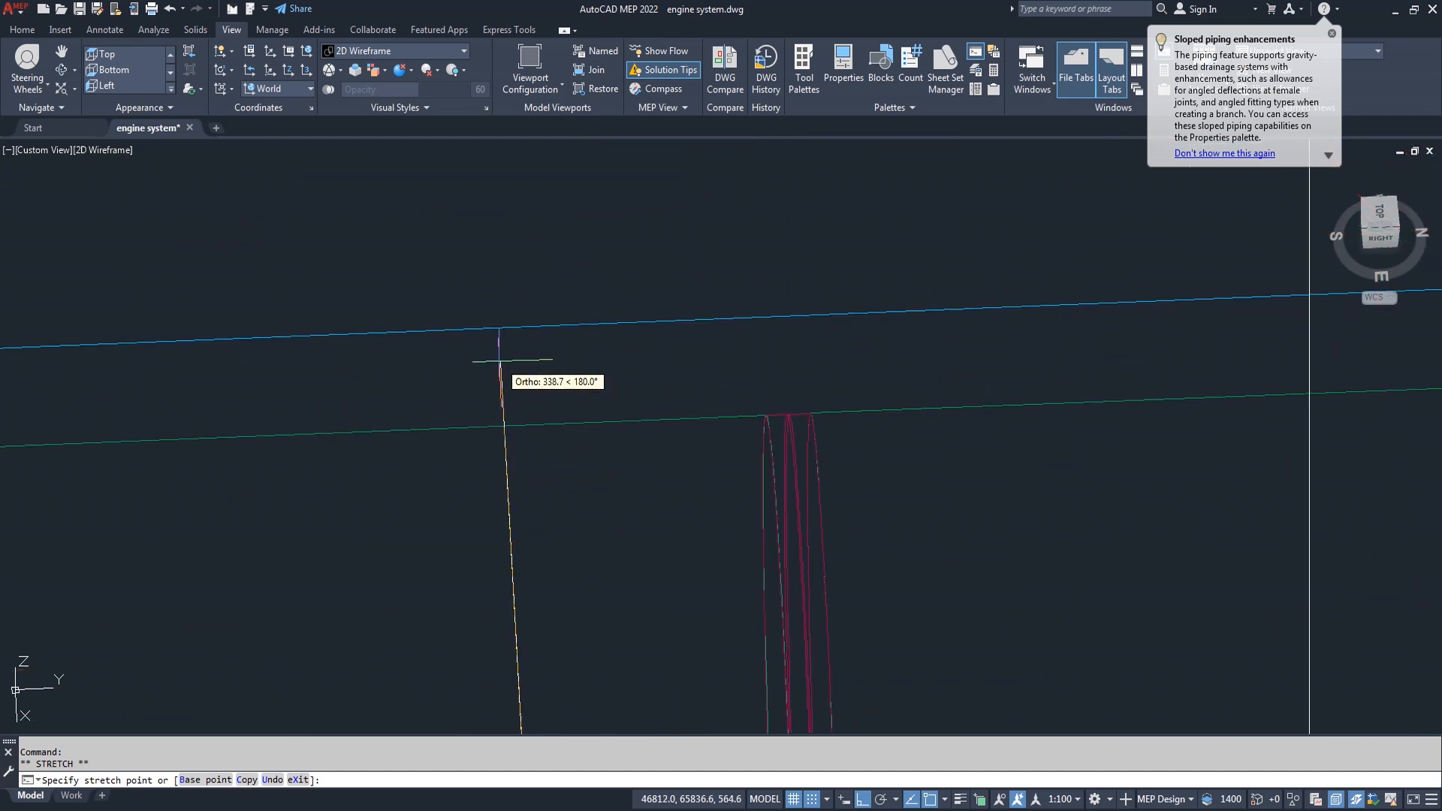
{"action": "left_click", "coordinate": [502, 365]}
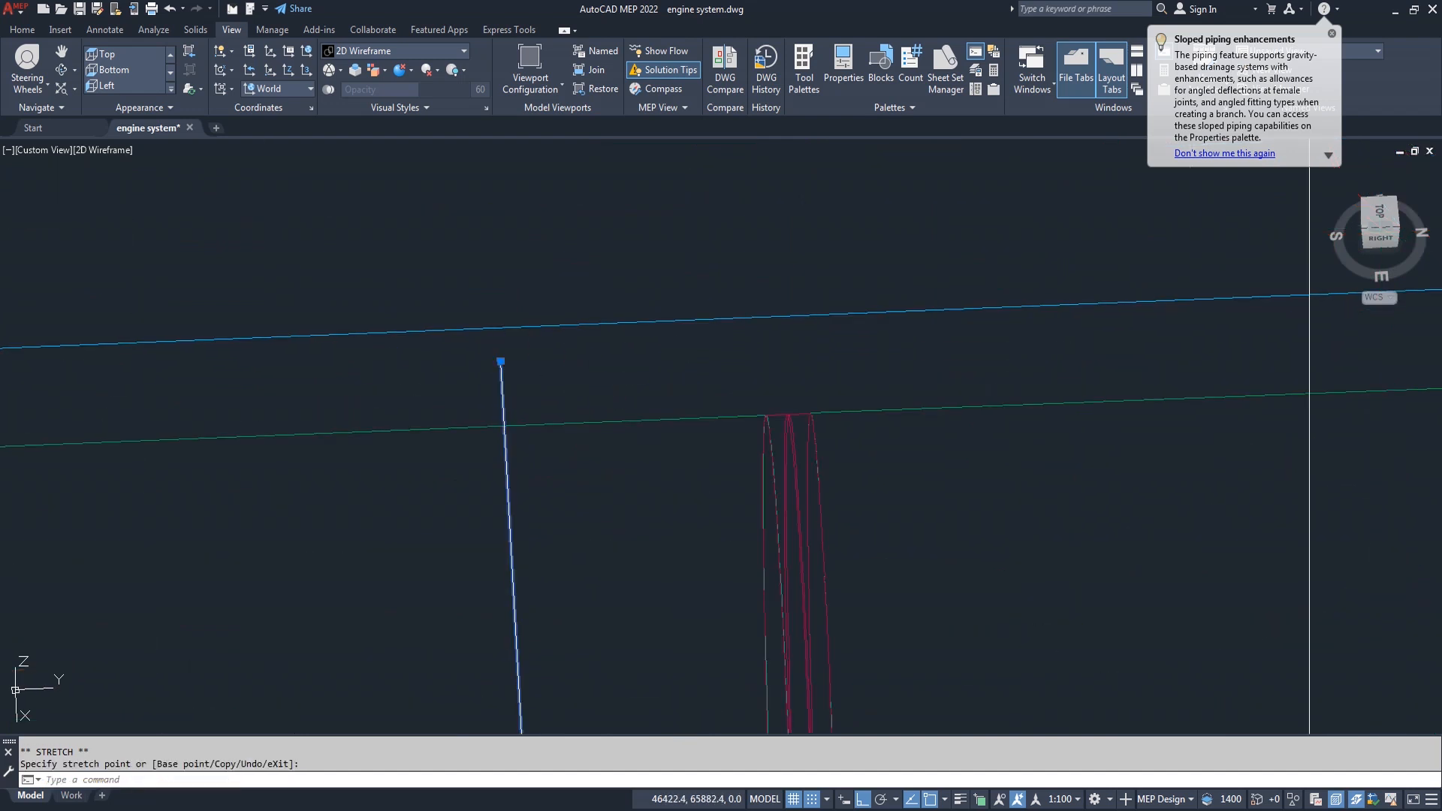
{"action": "middle_click_drag", "start_coordinate": [526, 381], "coordinate": [531, 386], "text": "shift"}
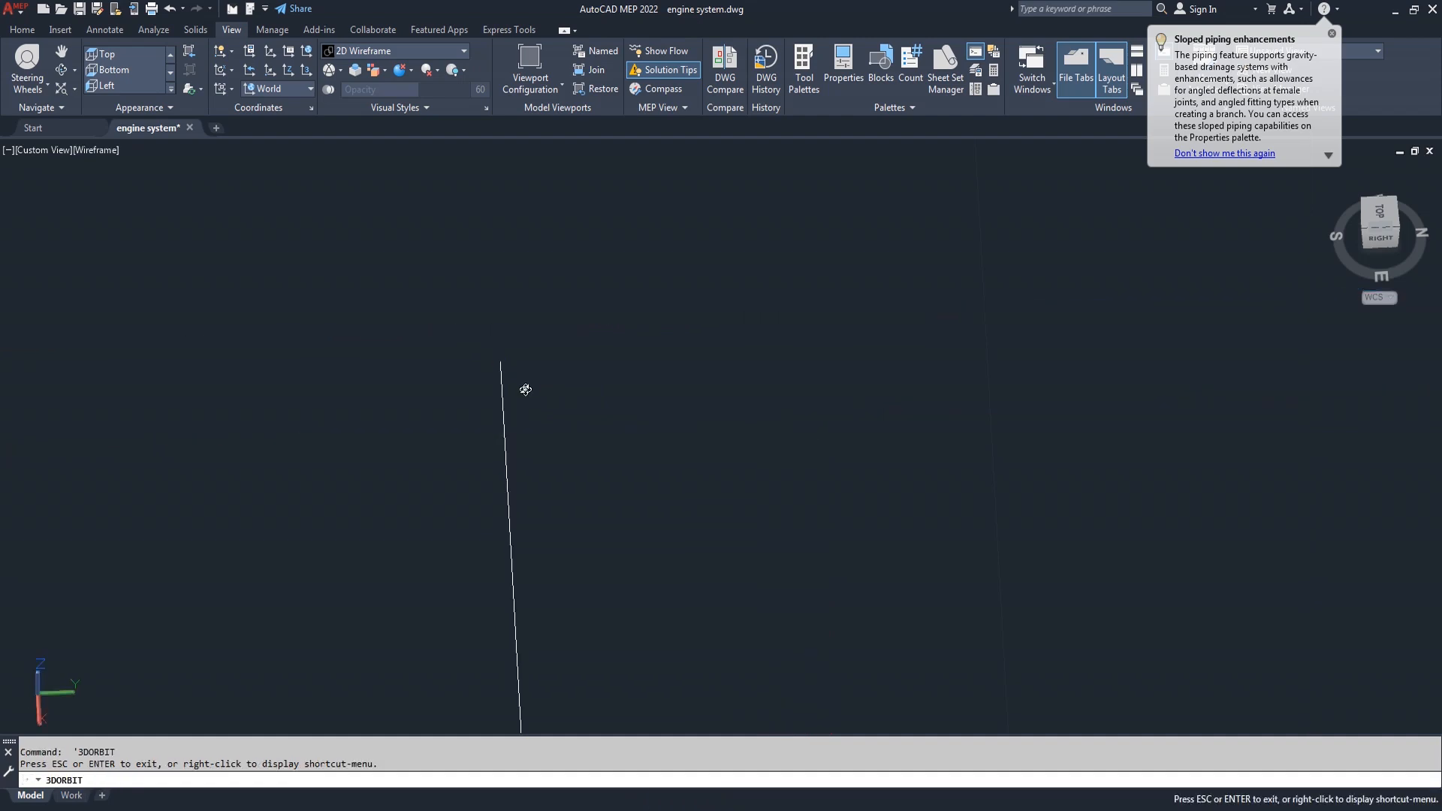
Examine the guide line's free end and the surrounding green pipes from several angles.
{"action": "key", "text": "Escape"}
{"action": "key", "text": "Escape"}
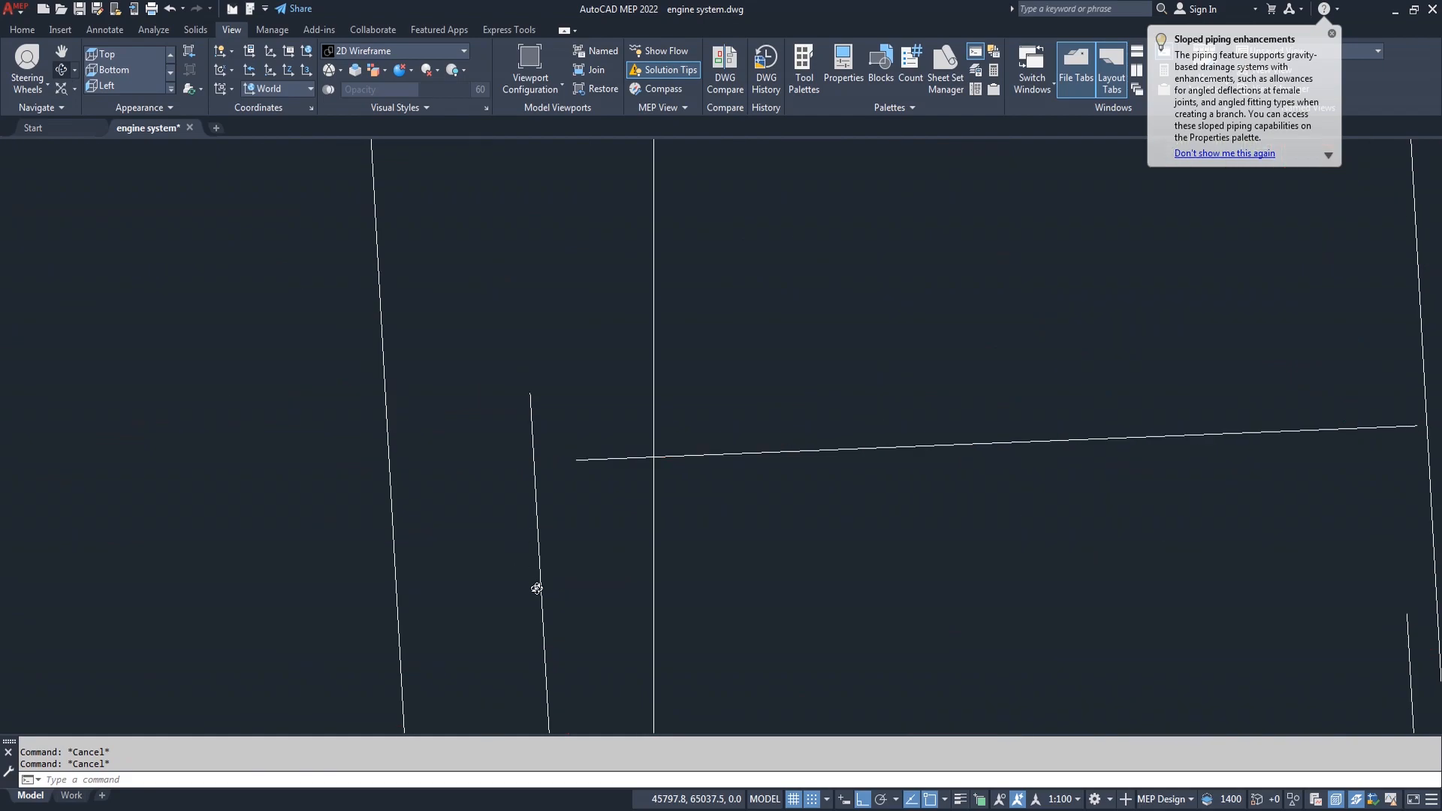
{"action": "scroll", "coordinate": [661, 563], "scroll_direction": "down", "scroll_amount": 1}
{"action": "key", "text": "Escape"}
{"action": "scroll", "coordinate": [663, 560], "scroll_direction": "down", "scroll_amount": 2}
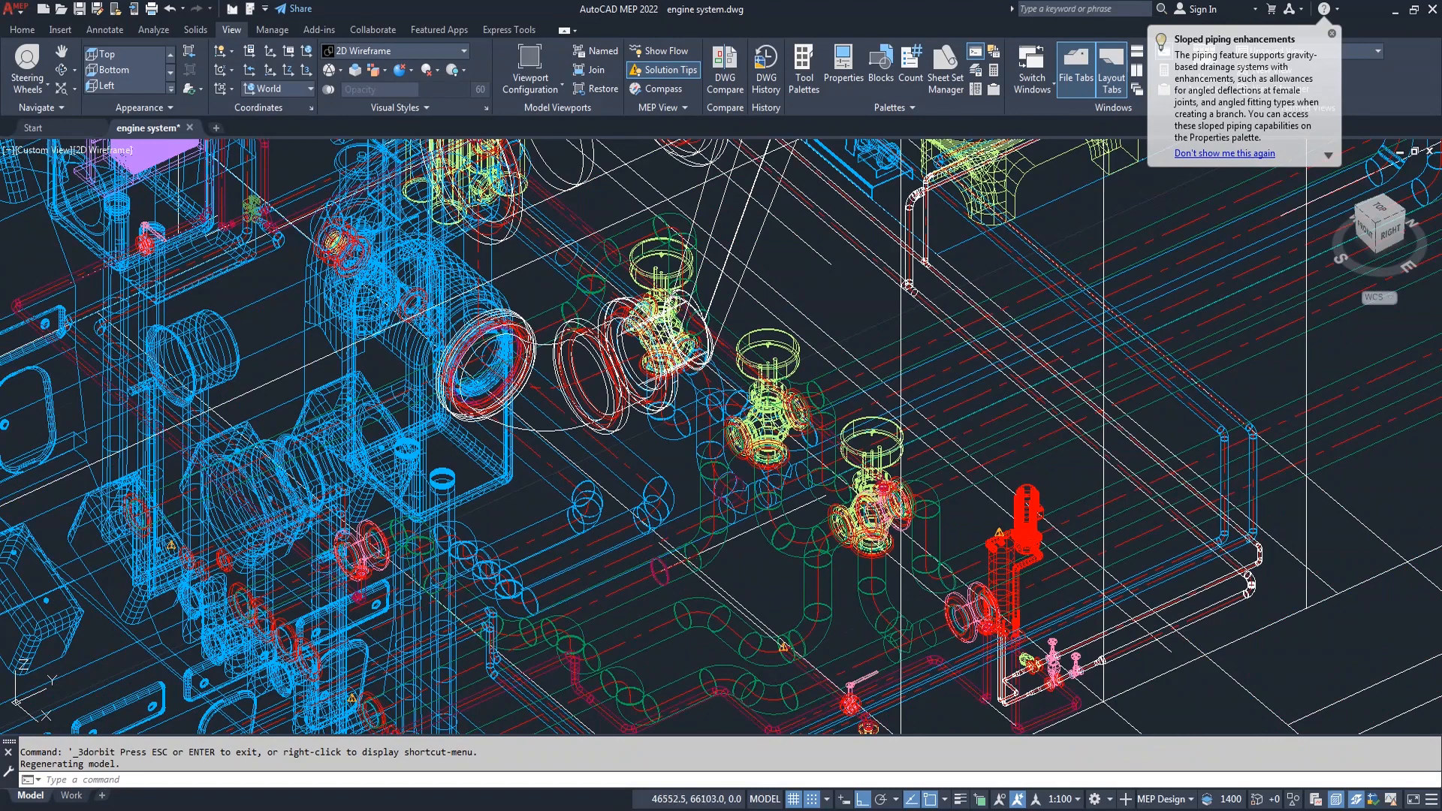
{"action": "left_click", "coordinate": [666, 573]}
{"action": "key", "text": "Escape"}
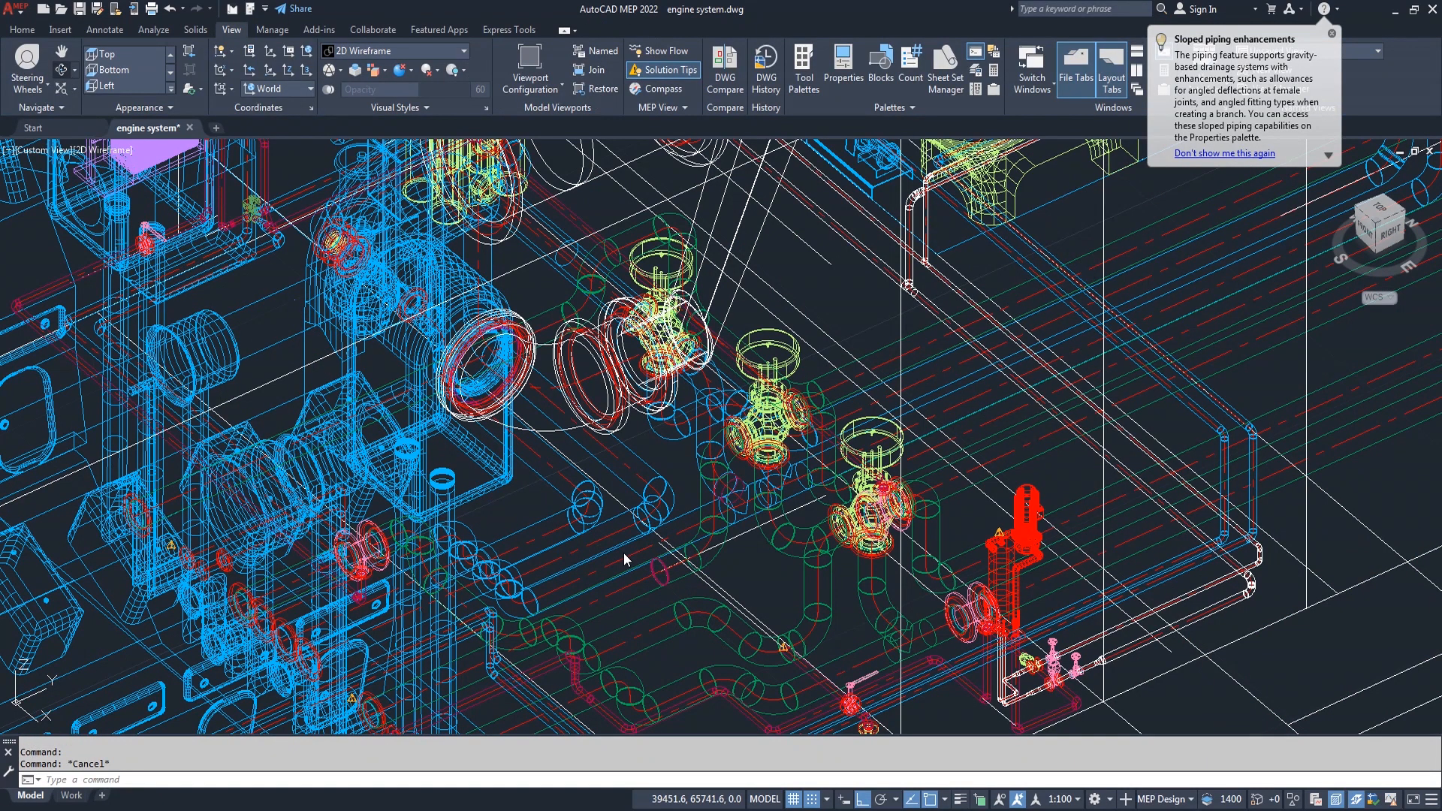
{"action": "middle_click_drag", "start_coordinate": [628, 557], "coordinate": [642, 611], "text": "shift"}
{"action": "scroll", "coordinate": [642, 612], "scroll_direction": "up", "scroll_amount": 10}
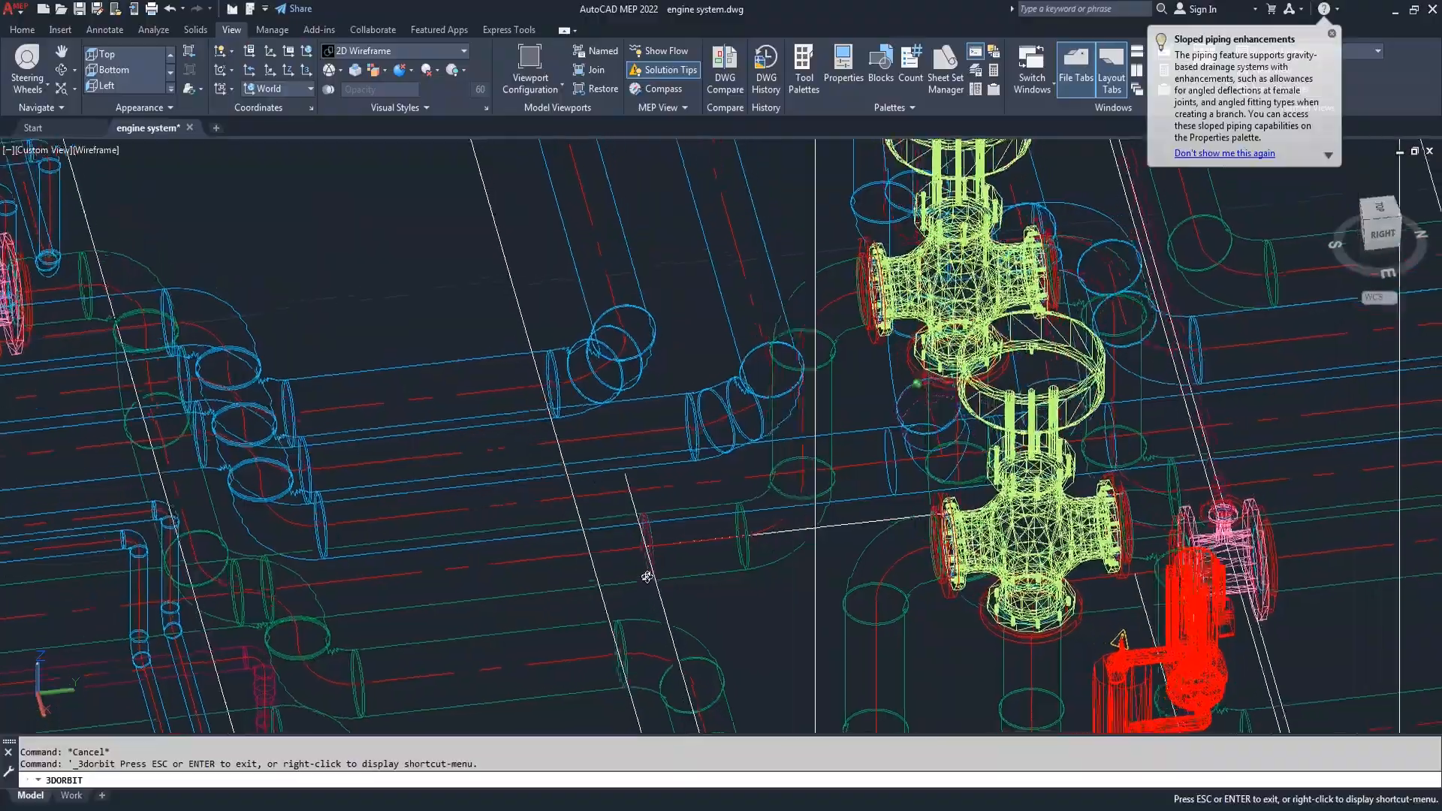
{"action": "middle_click_drag", "start_coordinate": [646, 605], "coordinate": [786, 539], "text": "shift"}
{"action": "scroll", "coordinate": [786, 539], "scroll_direction": "down", "scroll_amount": 3}
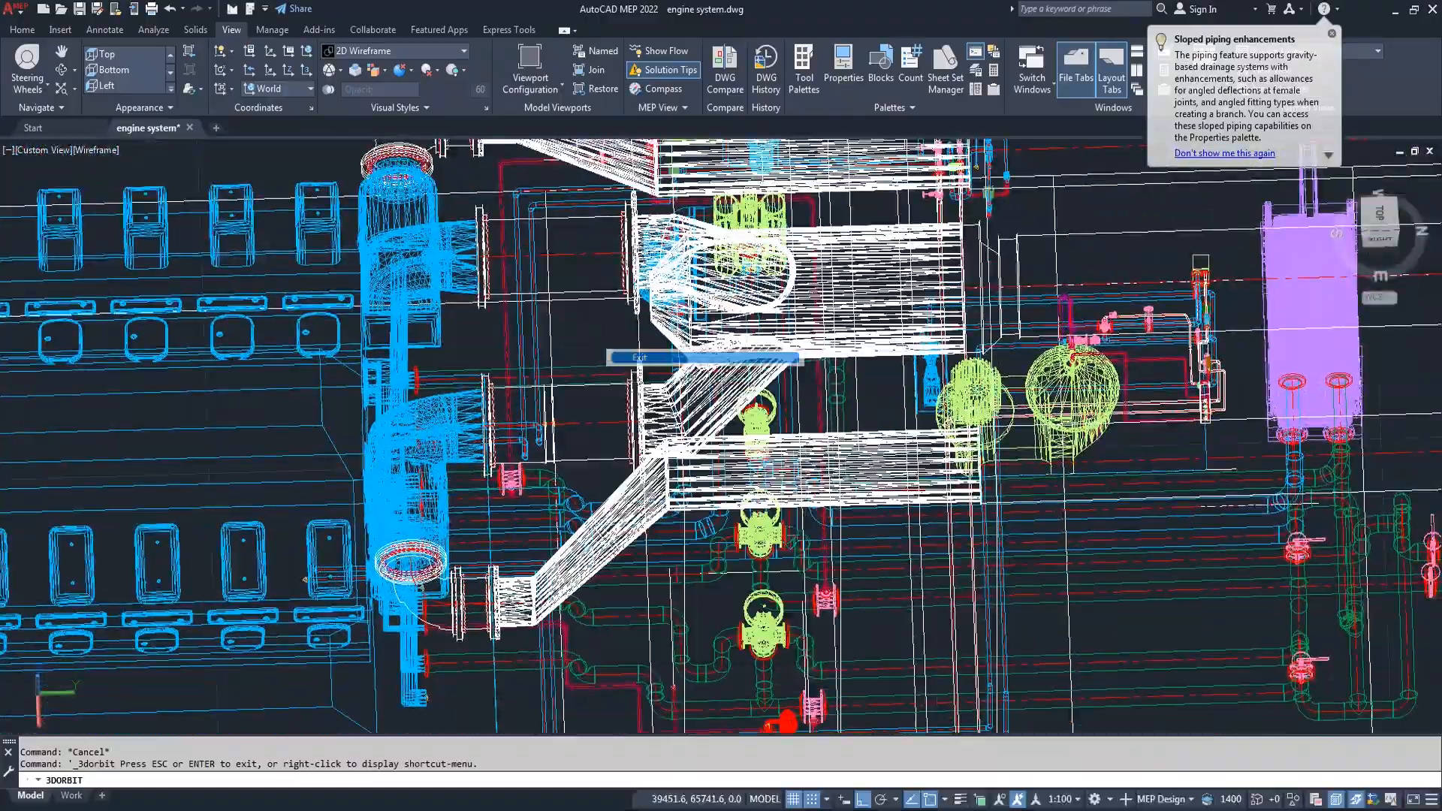
{"action": "key", "text": "Escape"}
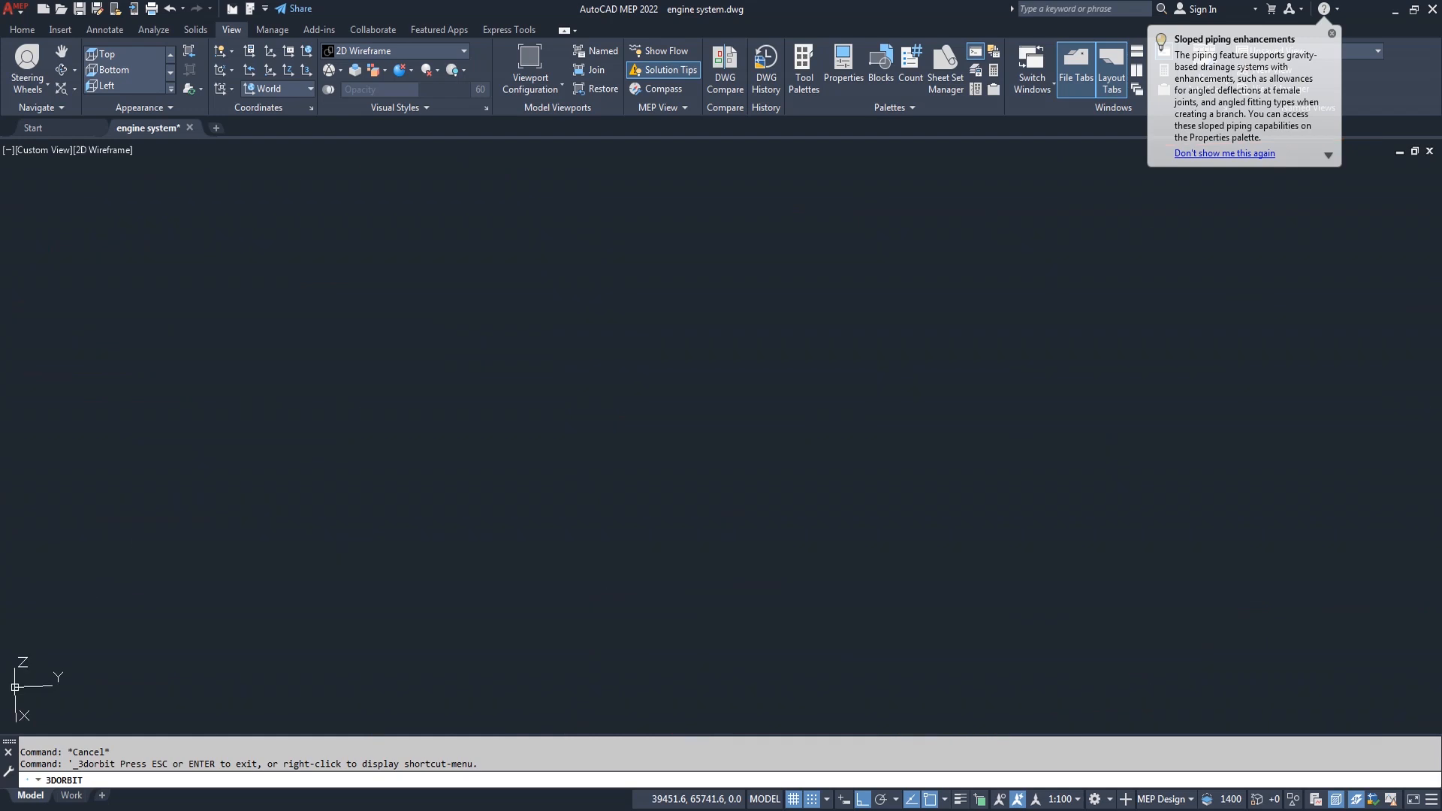
In the Top view, stretch the guide line's free end in the 180° direction onto the green pipe's centreline.
{"action": "left_click", "coordinate": [1380, 216]}
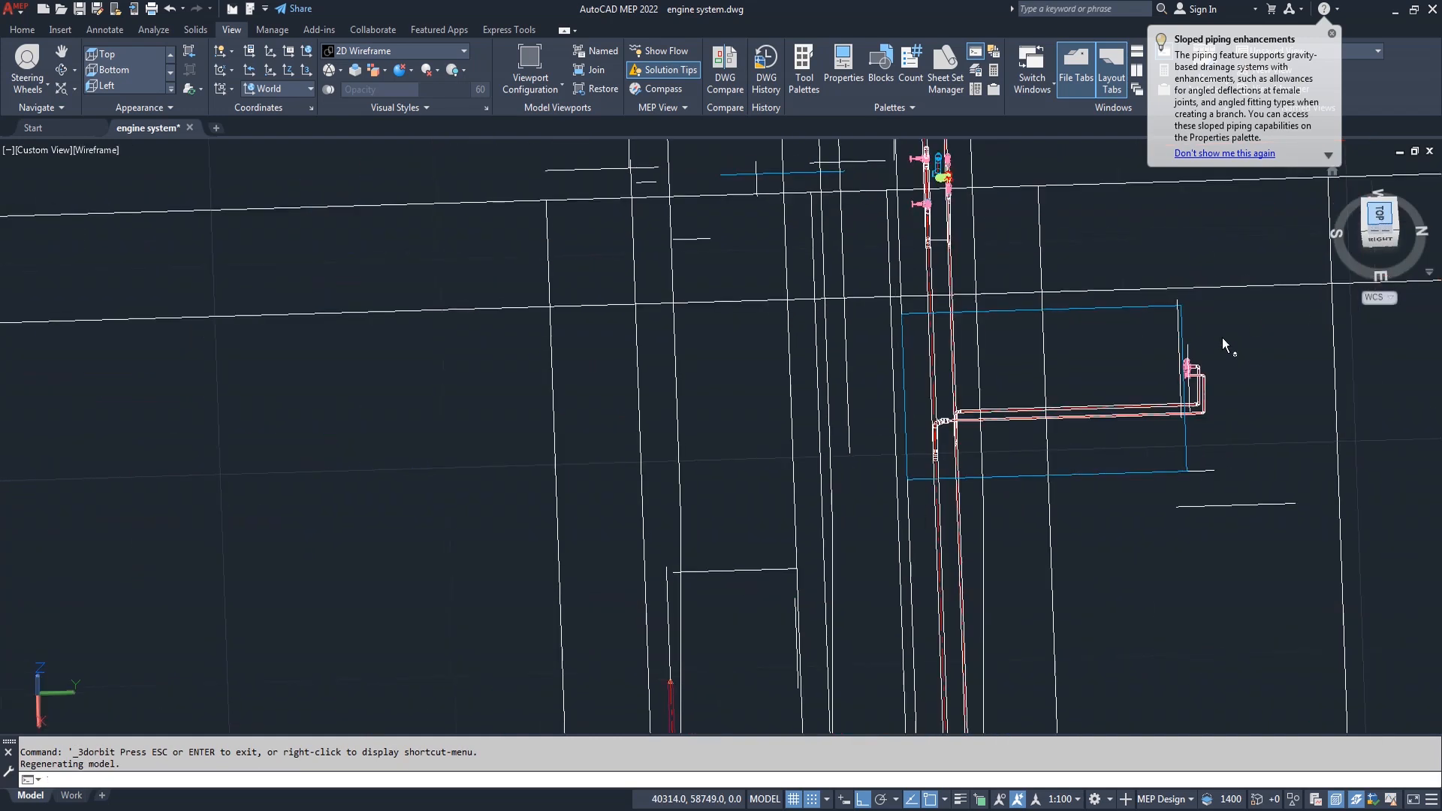
{"action": "key", "text": "Escape"}
{"action": "scroll", "coordinate": [586, 439], "scroll_direction": "up", "scroll_amount": 10}
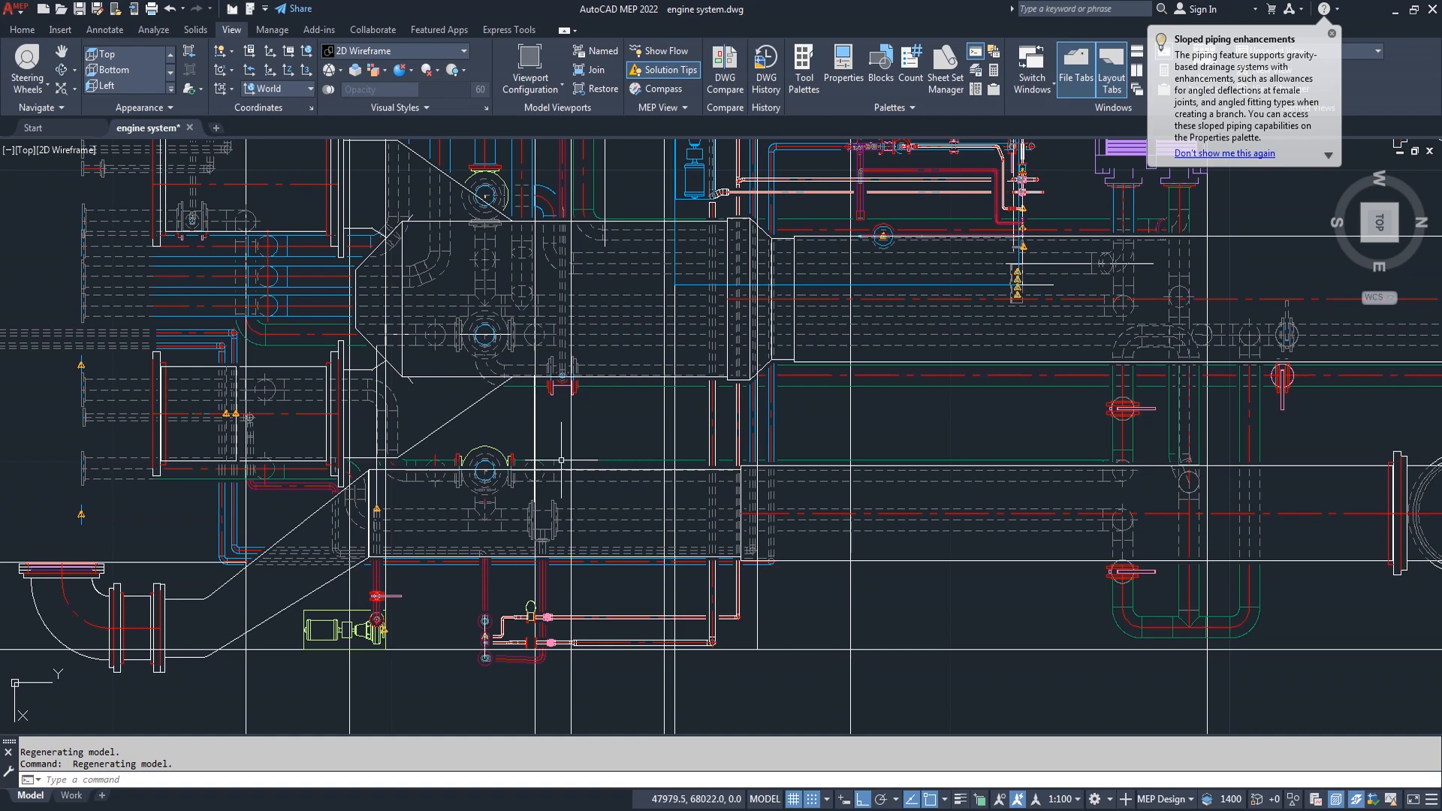
{"action": "scroll", "coordinate": [458, 414], "scroll_direction": "up", "scroll_amount": 6}
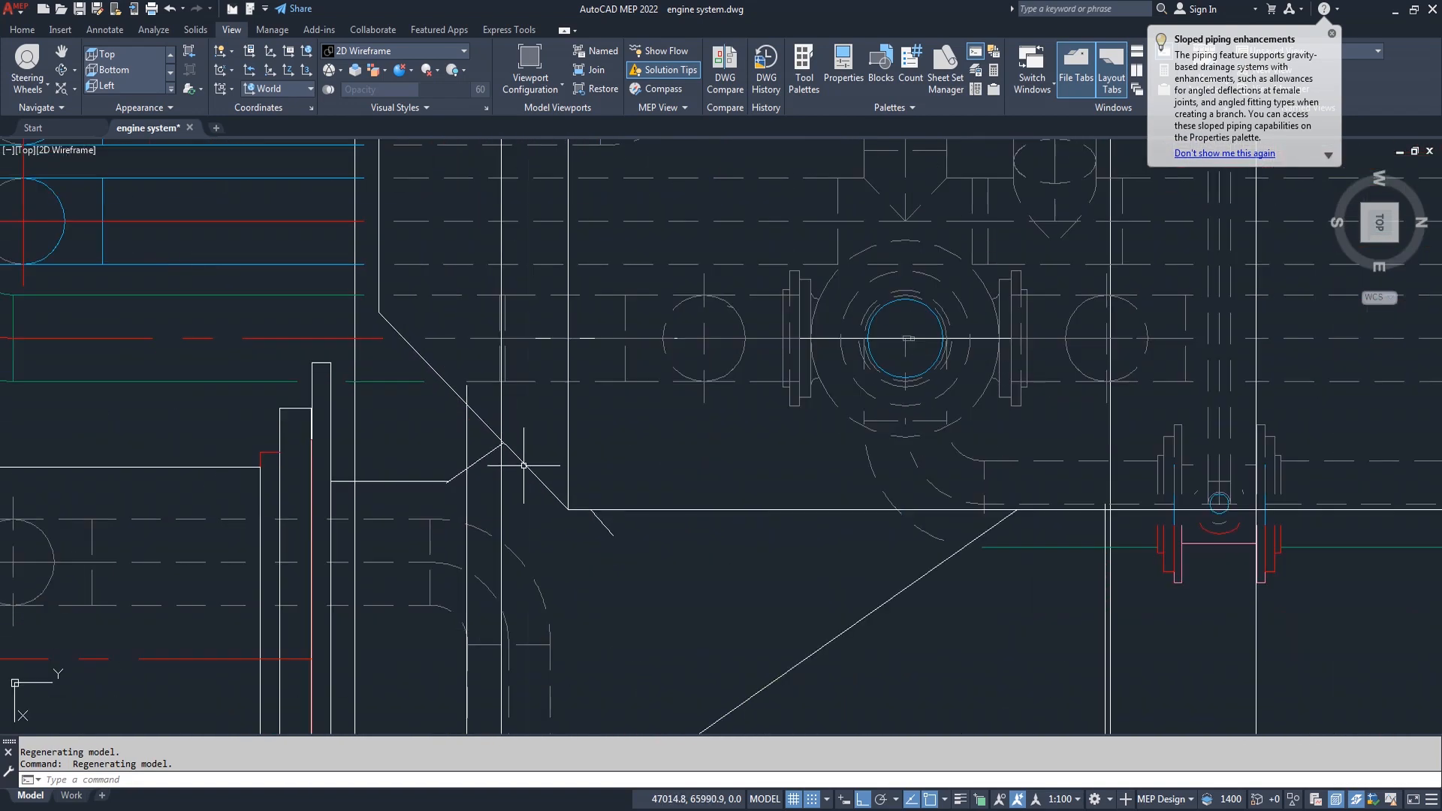
{"action": "scroll", "coordinate": [475, 445], "scroll_direction": "up", "scroll_amount": 4}
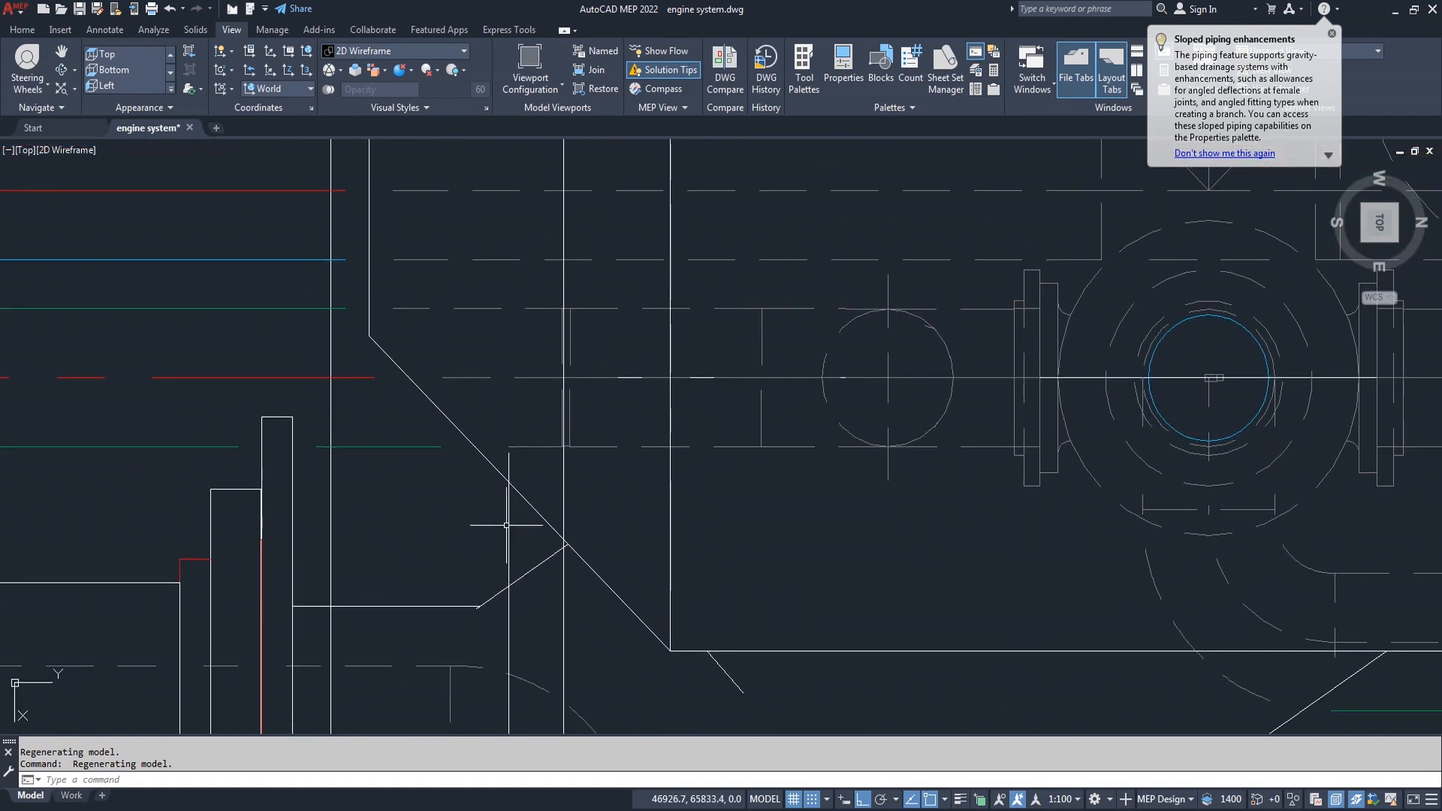
{"action": "left_click", "coordinate": [509, 529]}
{"action": "left_click", "coordinate": [509, 452]}
{"action": "scroll", "coordinate": [488, 368], "scroll_direction": "up", "scroll_amount": 3}
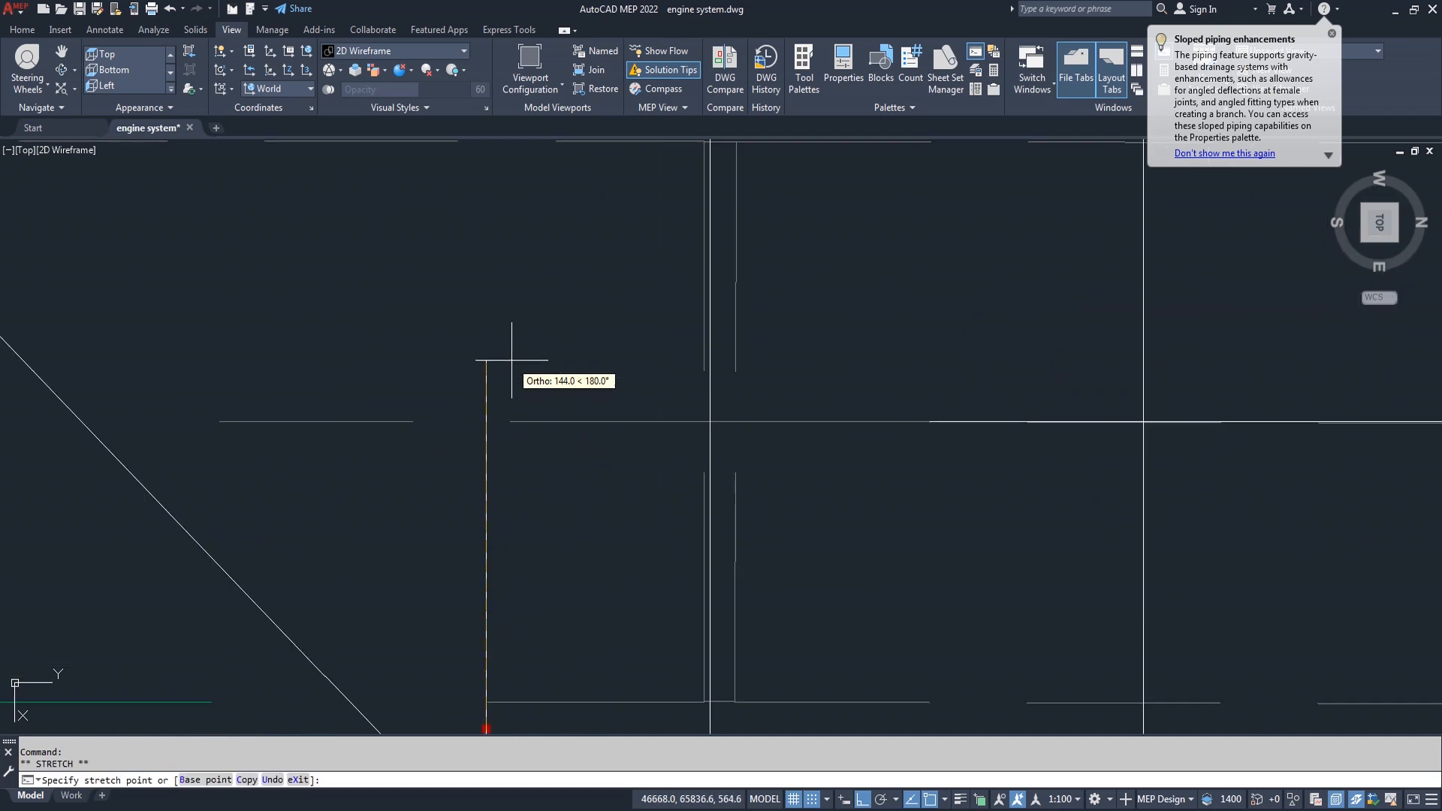
{"action": "left_click", "coordinate": [485, 421]}
{"action": "key", "text": "Escape"}
{"action": "scroll", "coordinate": [509, 370], "scroll_direction": "down", "scroll_amount": 5}
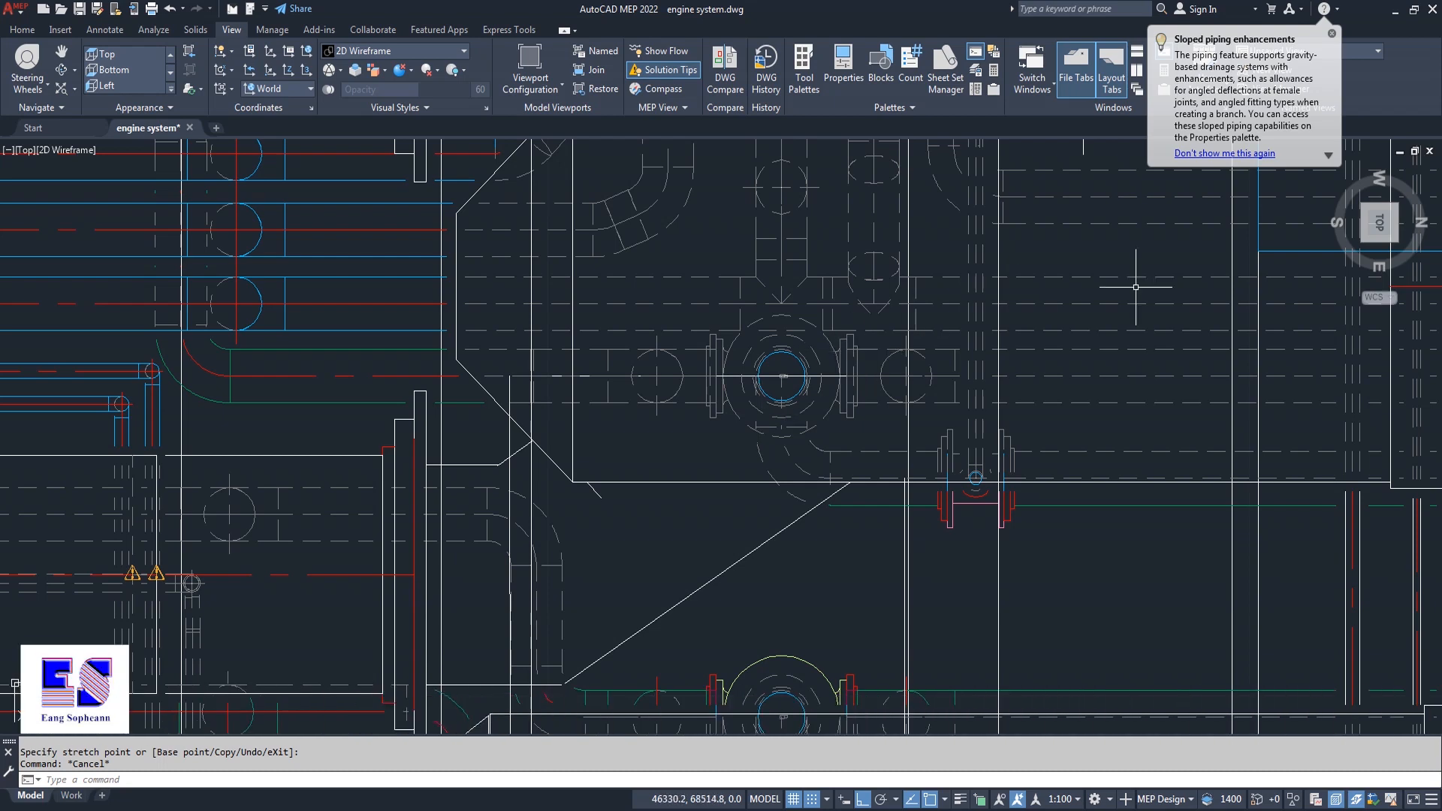
Show the guide line's end and the neighbouring green pipes from a low angle, starting from the SE Isometric view.
{"action": "left_click", "coordinate": [1363, 240]}
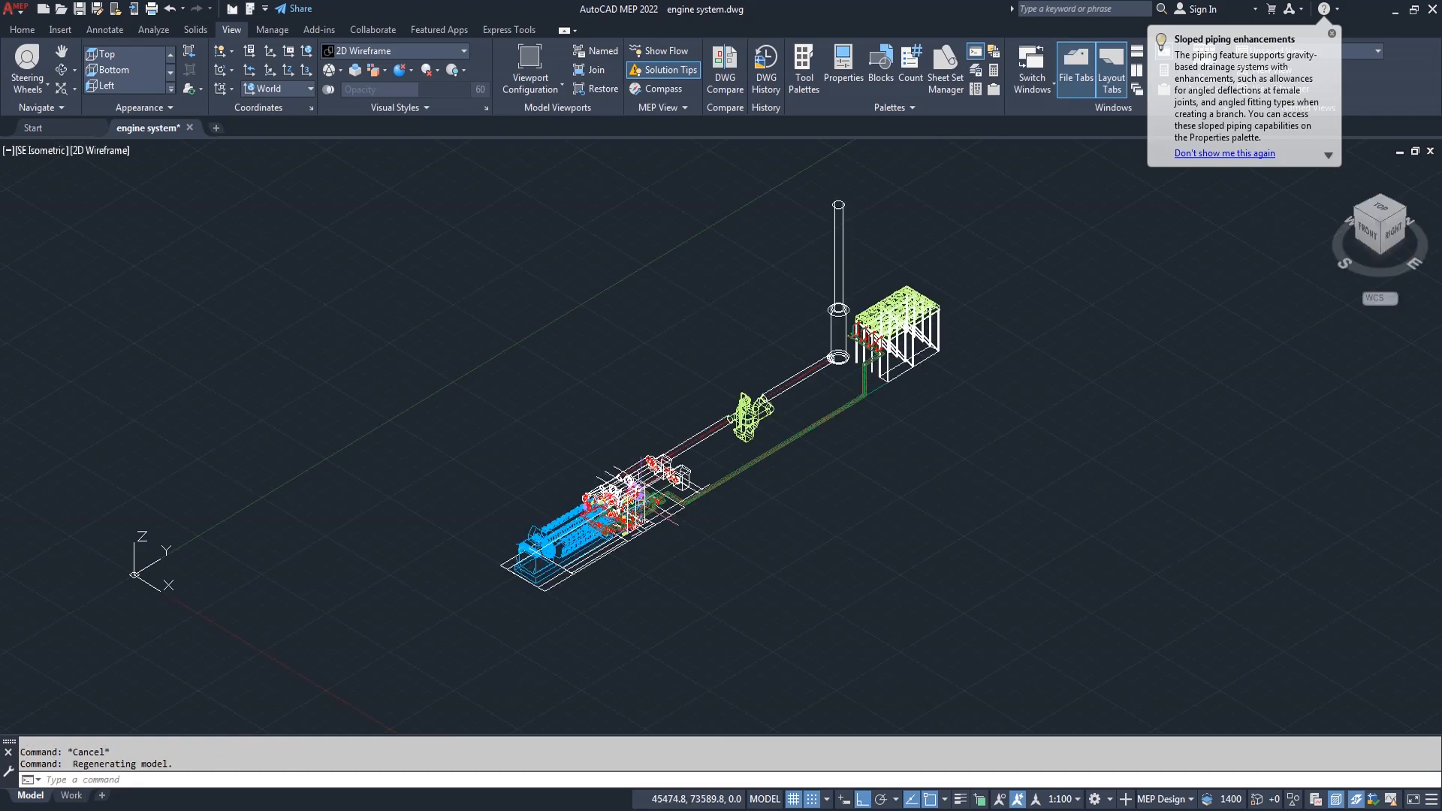
{"action": "scroll", "coordinate": [616, 518], "scroll_direction": "up", "scroll_amount": 6}
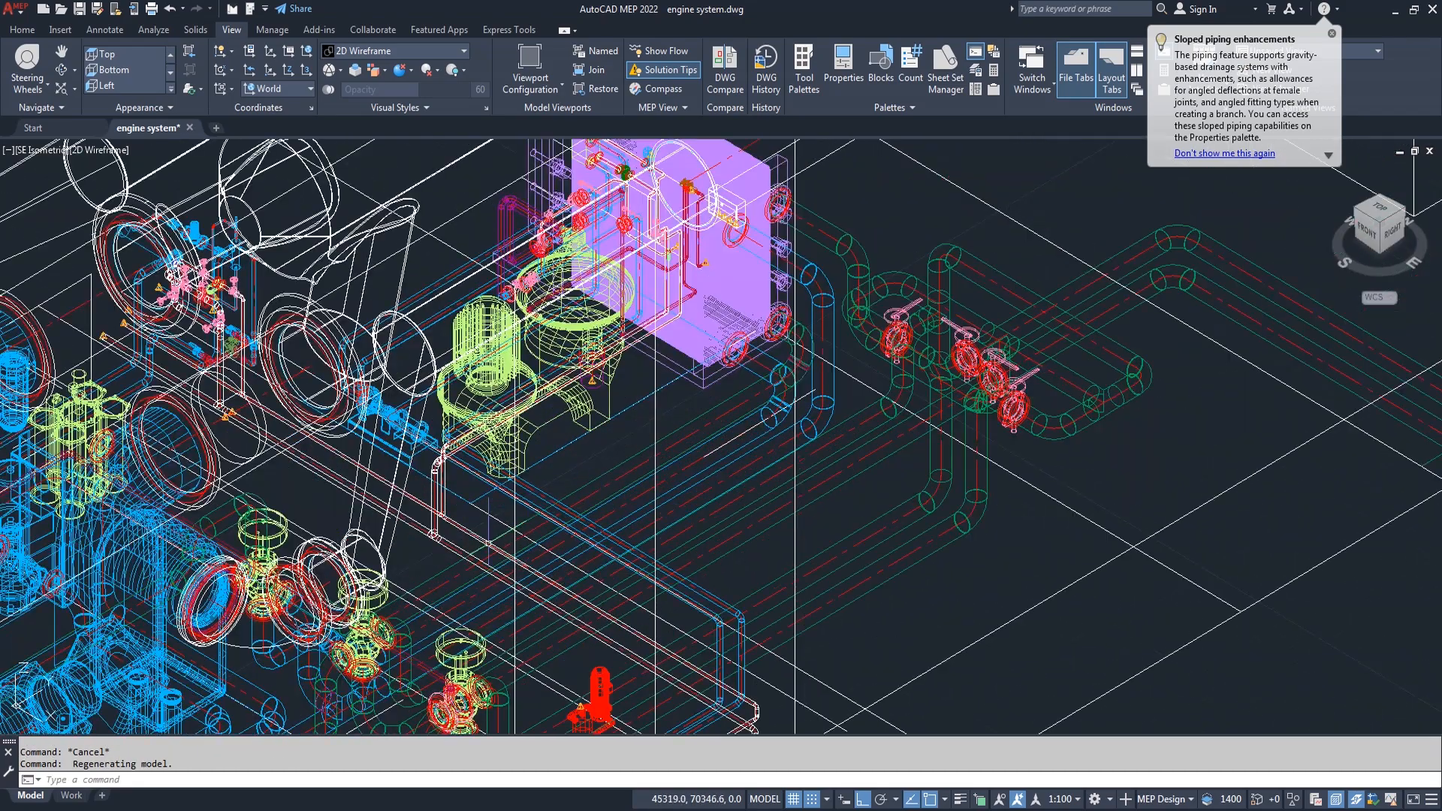
{"action": "scroll", "coordinate": [450, 545], "scroll_direction": "down", "scroll_amount": 2}
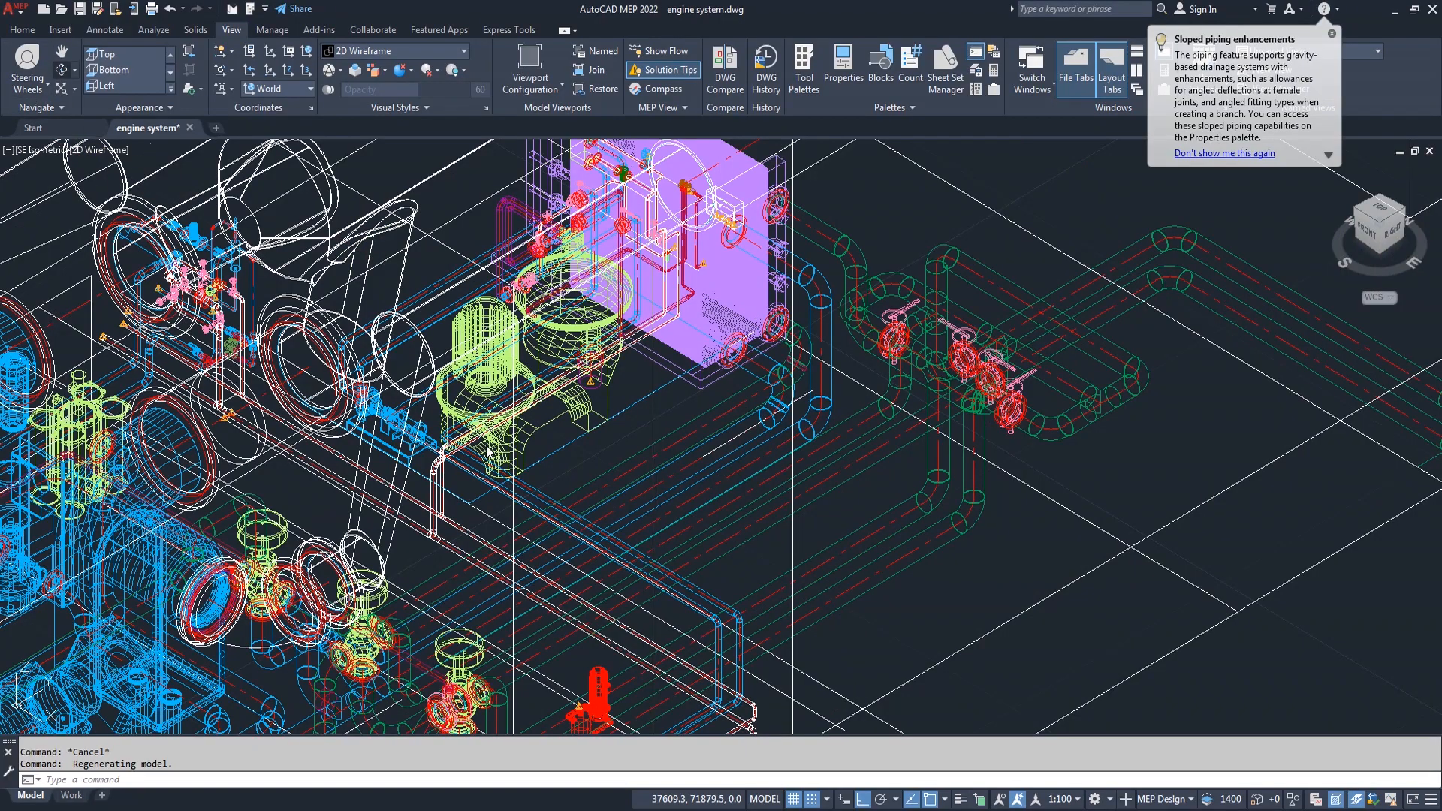
{"action": "middle_click_drag", "start_coordinate": [538, 473], "coordinate": [534, 531], "text": "shift"}
{"action": "mouse_move", "coordinate": [533, 530]}
{"action": "left_mouse_down"}
{"action": "mouse_move", "coordinate": [508, 515]}
{"action": "mouse_move", "coordinate": [545, 525]}
{"action": "left_mouse_up"}
{"action": "scroll", "coordinate": [545, 525], "scroll_direction": "down", "scroll_amount": 2}
{"action": "middle_click_drag", "start_coordinate": [489, 562], "coordinate": [704, 562]}
{"action": "left_click_drag", "start_coordinate": [482, 584], "coordinate": [441, 655]}
{"action": "scroll", "coordinate": [441, 655], "scroll_direction": "up", "scroll_amount": 2}
{"action": "scroll", "coordinate": [442, 655], "scroll_direction": "up", "scroll_amount": 5}
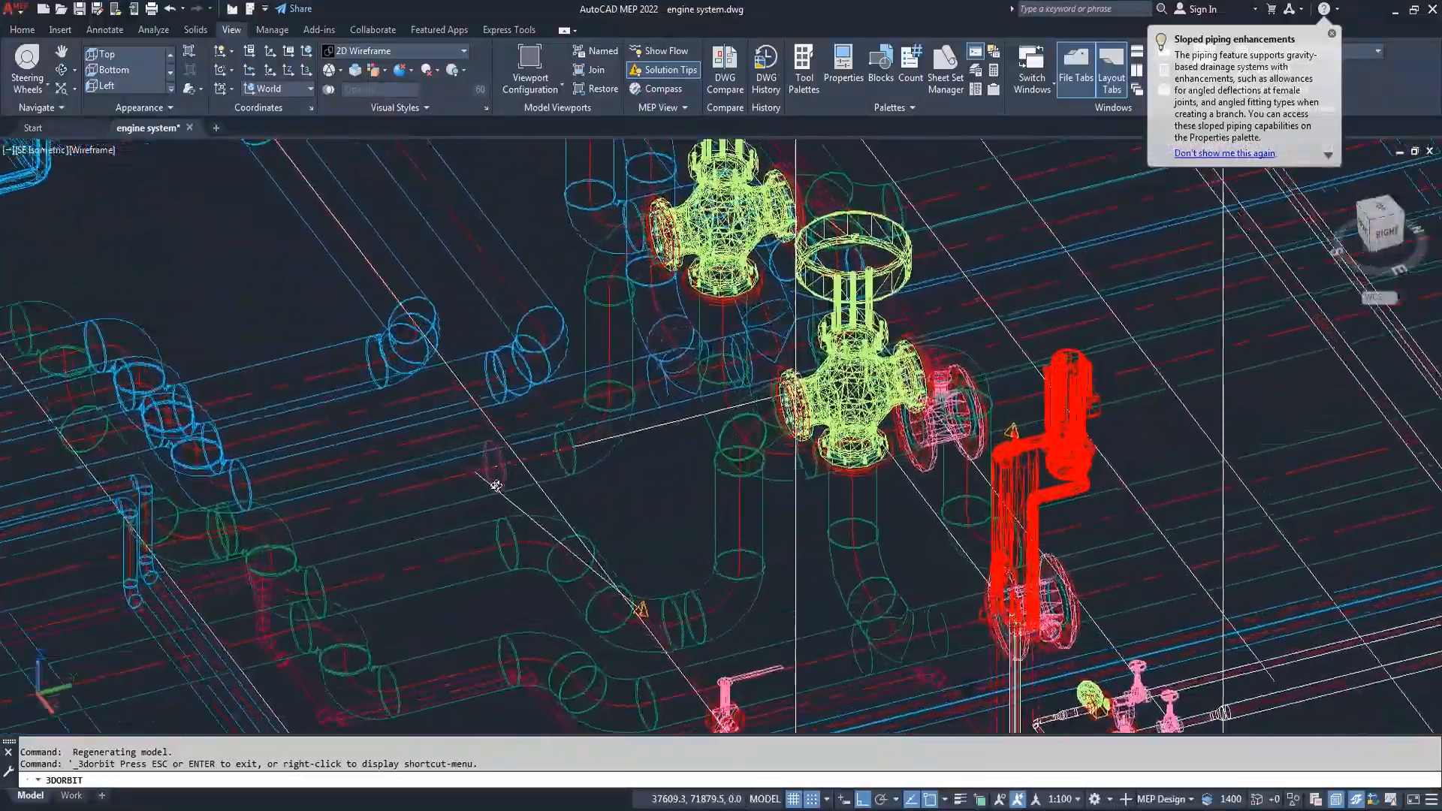
{"action": "right_click", "coordinate": [635, 477]}
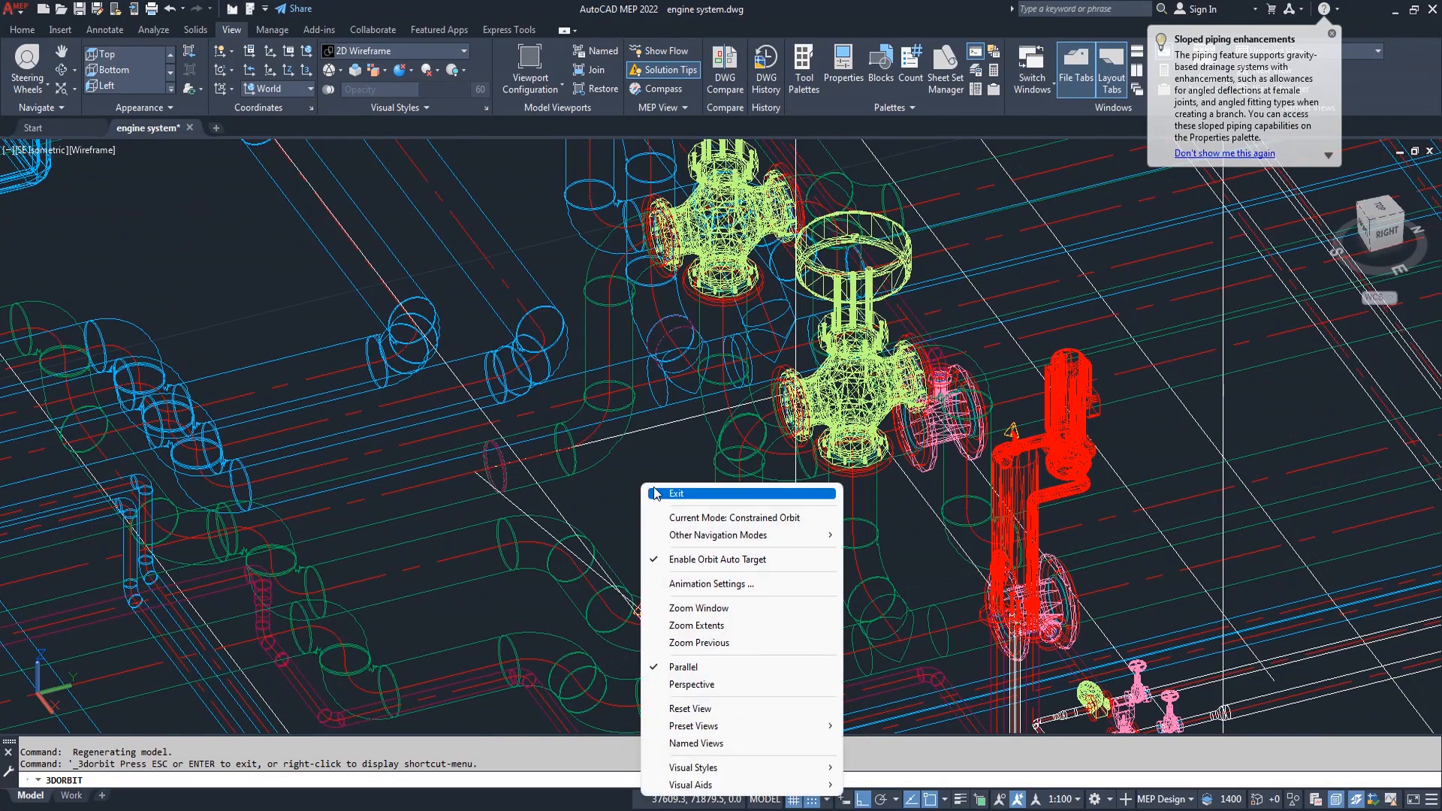
{"action": "left_click", "coordinate": [664, 492]}
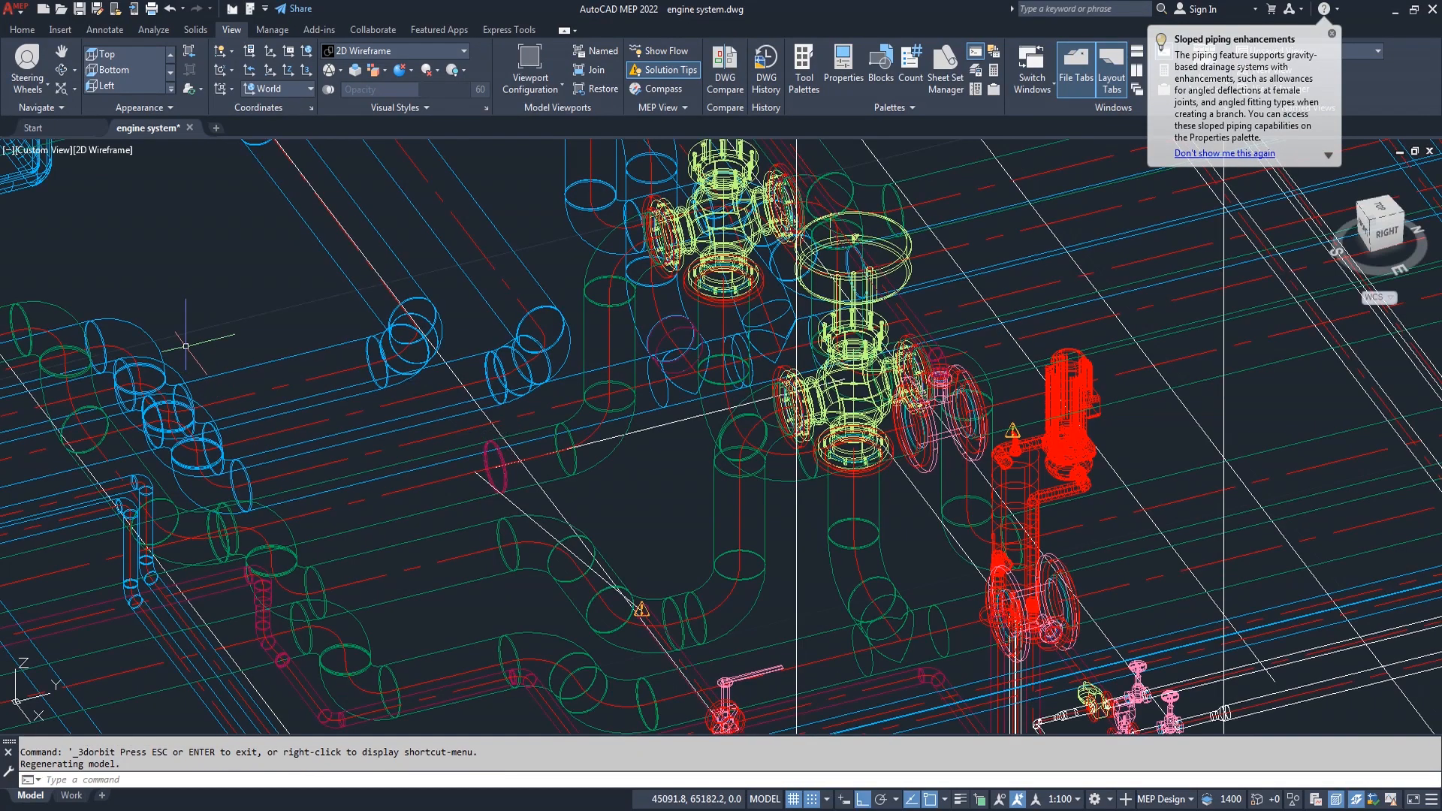
Start adding equipment and choose the fitting 200 to 50 from the Pipe fitting parts, in the 200 to 50 mm size.
{"action": "left_click", "coordinate": [22, 30]}
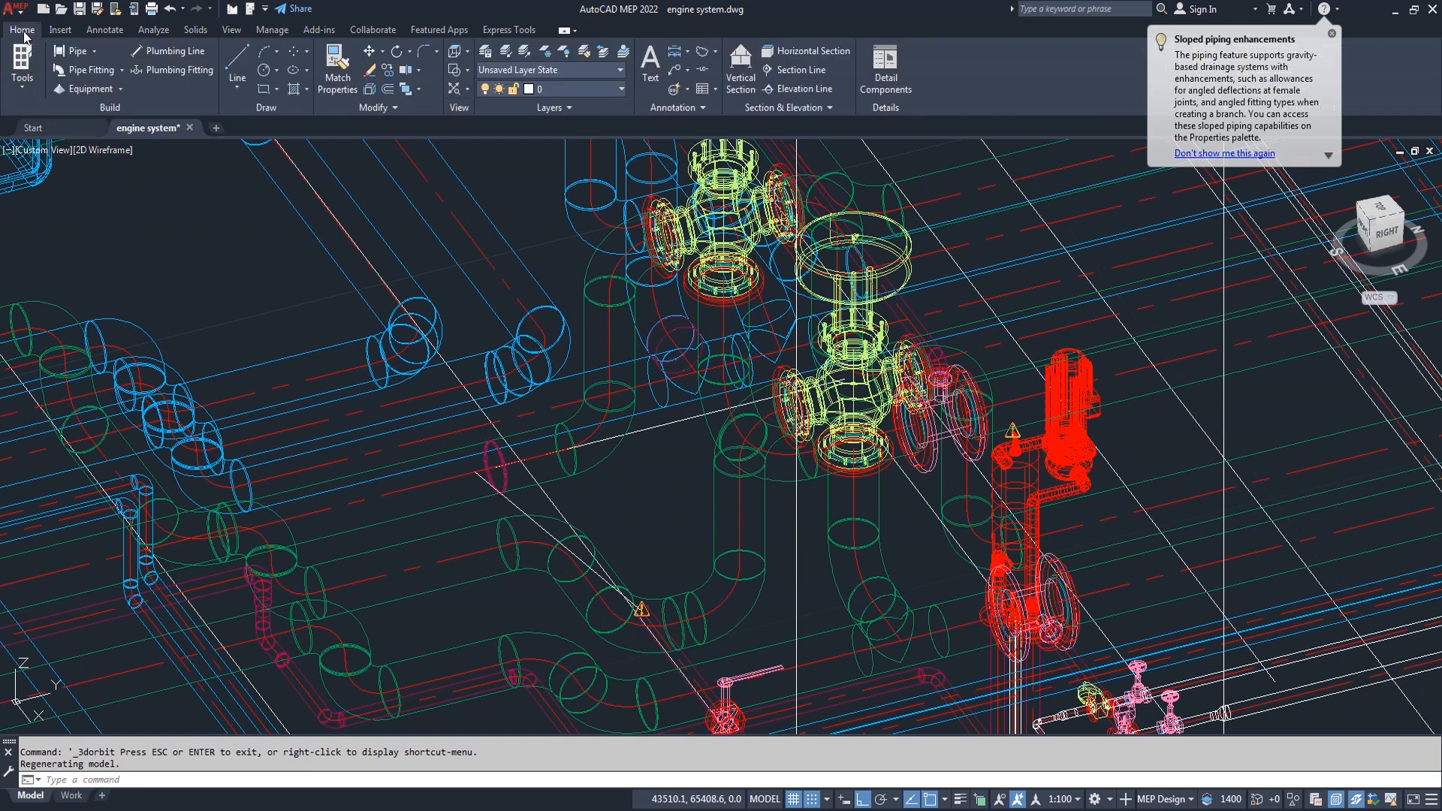
{"action": "left_click", "coordinate": [100, 91]}
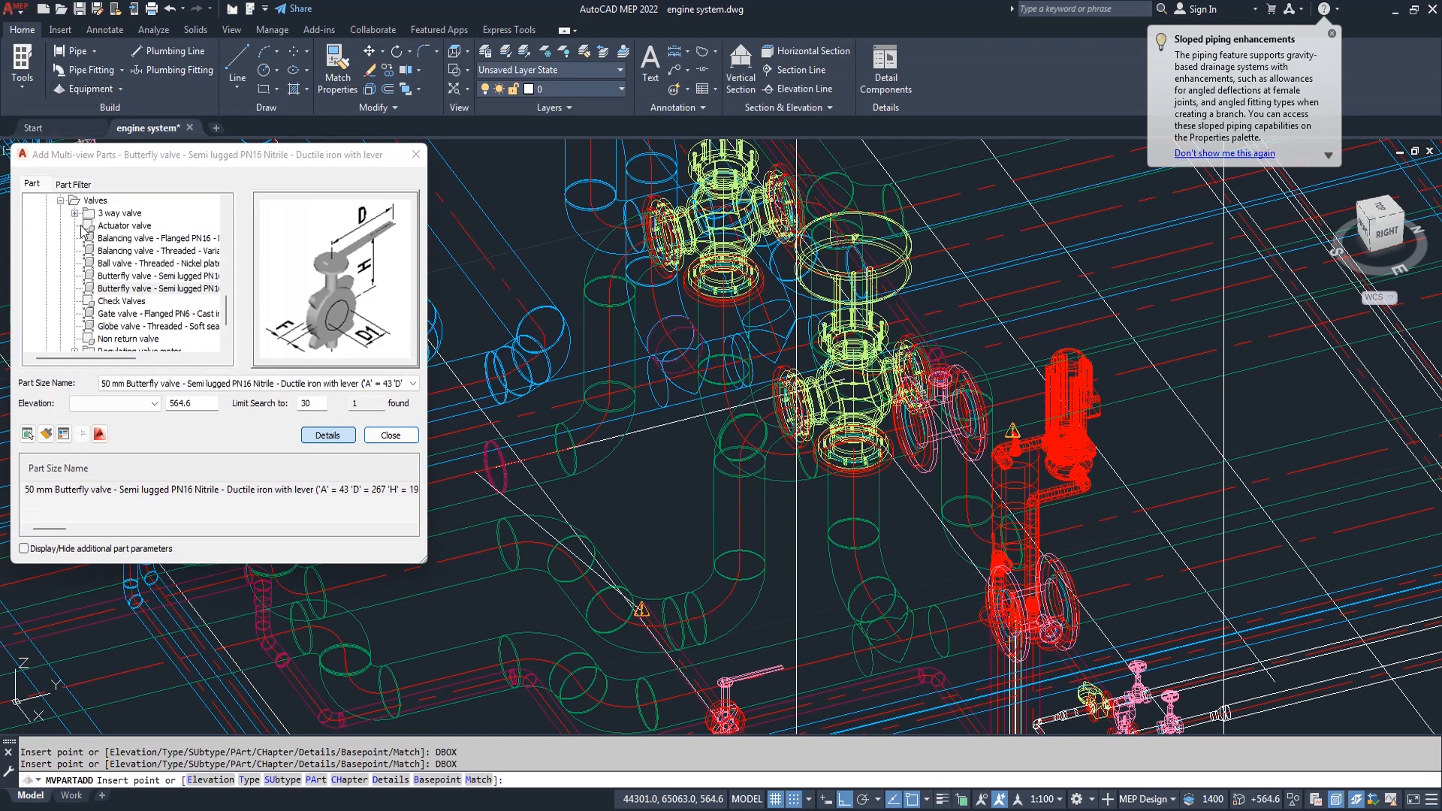
{"action": "left_click", "coordinate": [60, 202]}
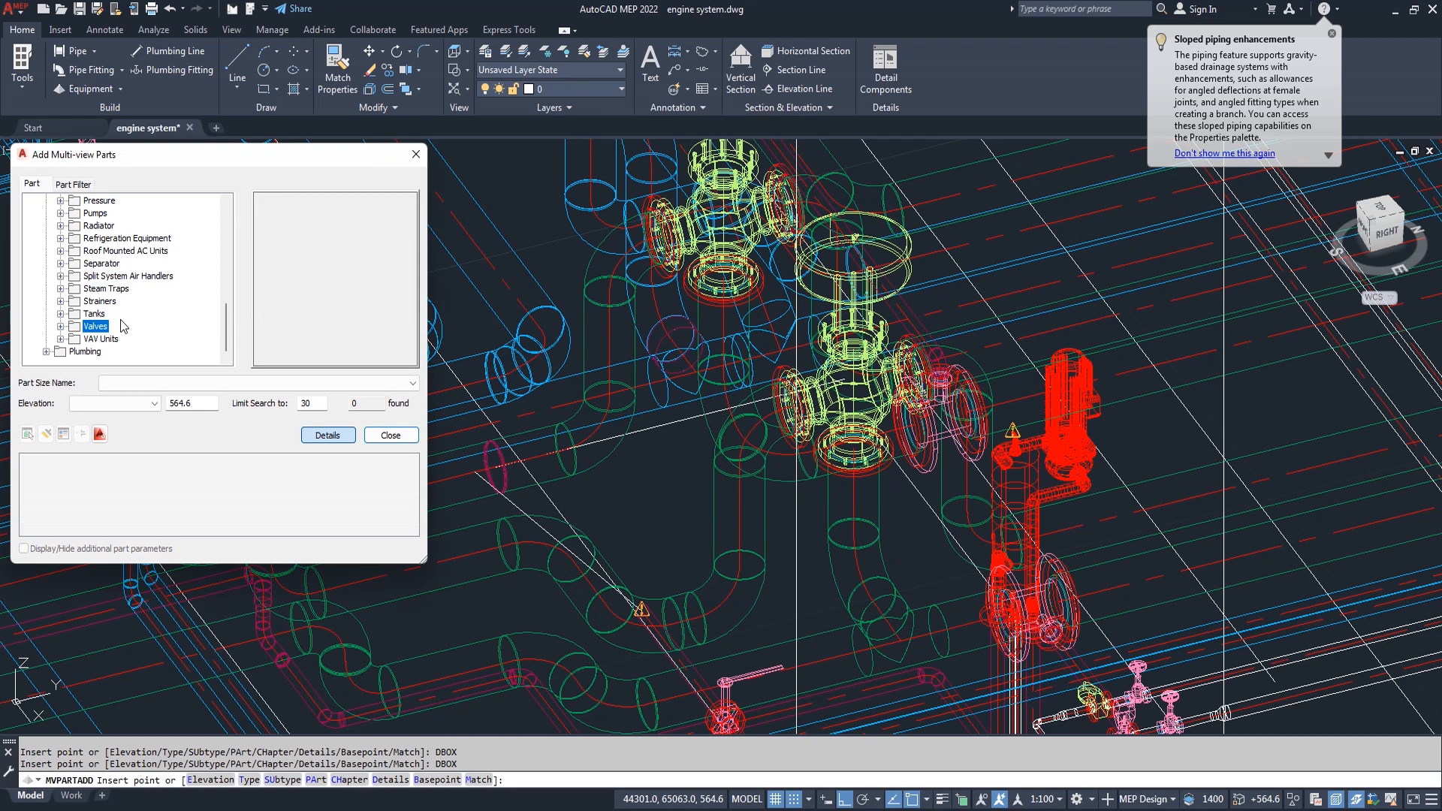
{"action": "scroll", "coordinate": [122, 326], "scroll_direction": "up", "scroll_amount": 1}
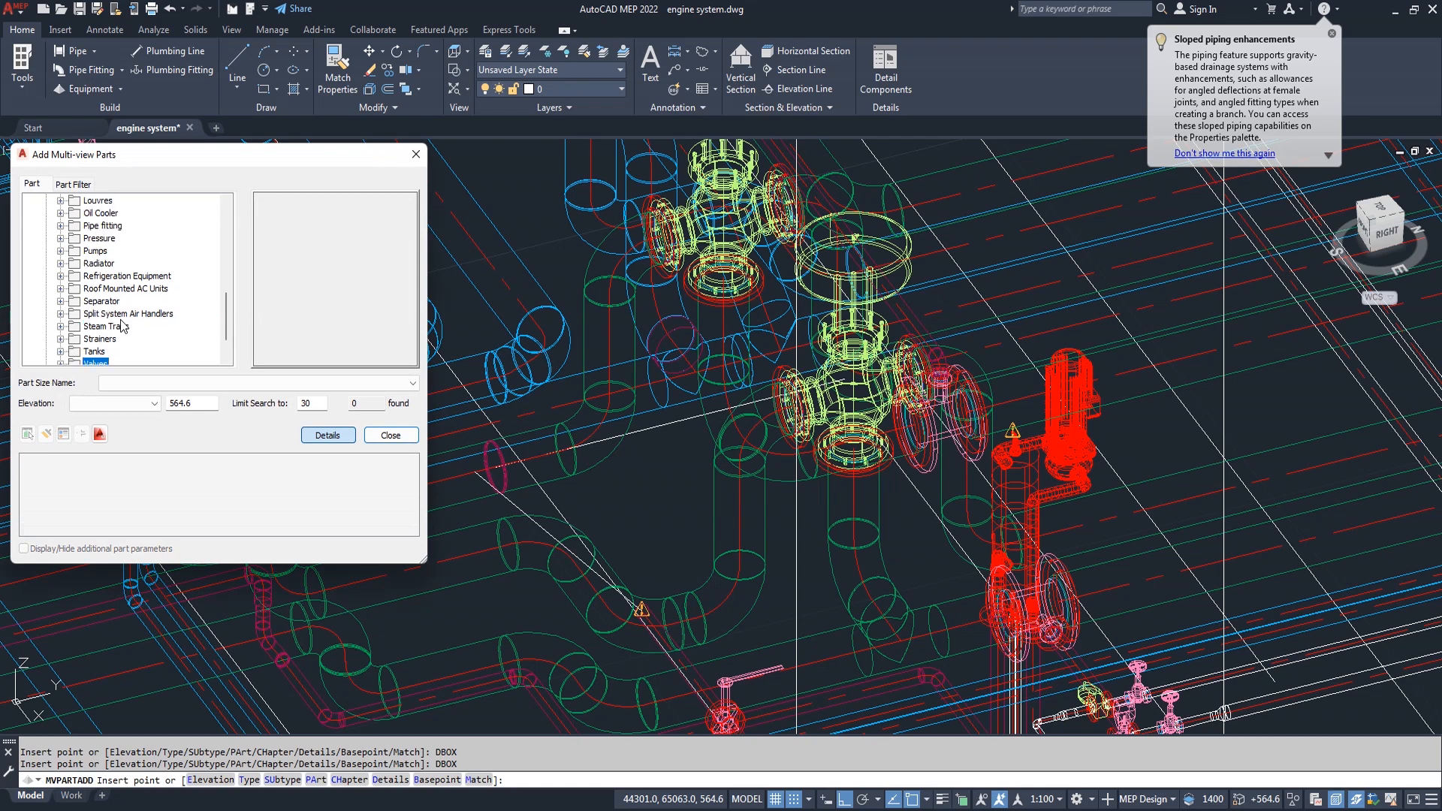
{"action": "left_click", "coordinate": [60, 226]}
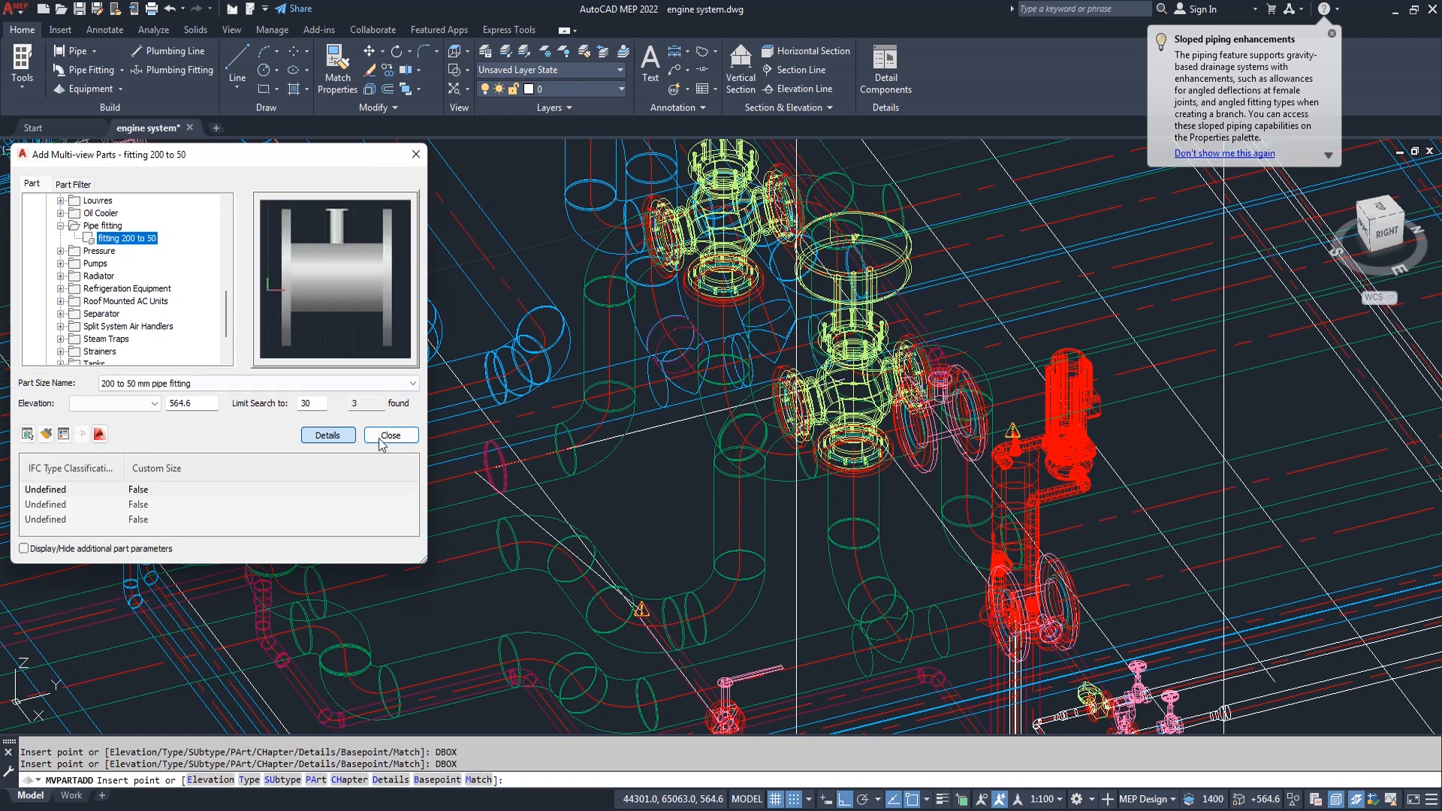
Insert the 200 to 50 mm fitting into the green pipe at the guide line's end with its branch pointing up, and finish adding parts.
{"action": "left_click", "coordinate": [624, 507]}
{"action": "middle_click_drag", "start_coordinate": [619, 501], "coordinate": [802, 553]}
{"action": "scroll", "coordinate": [755, 549], "scroll_direction": "up", "scroll_amount": 6}
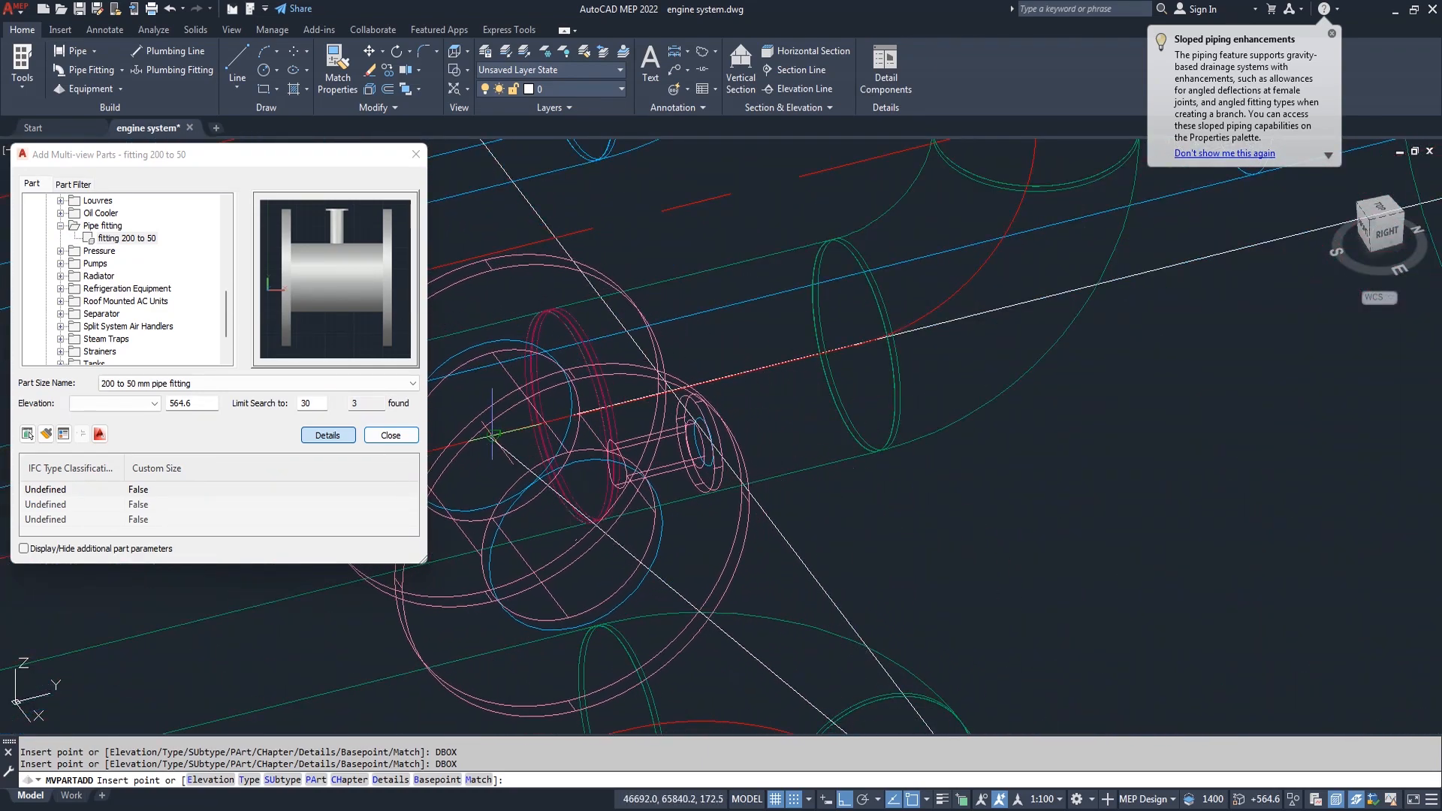
{"action": "scroll", "coordinate": [484, 424], "scroll_direction": "up", "scroll_amount": 5}
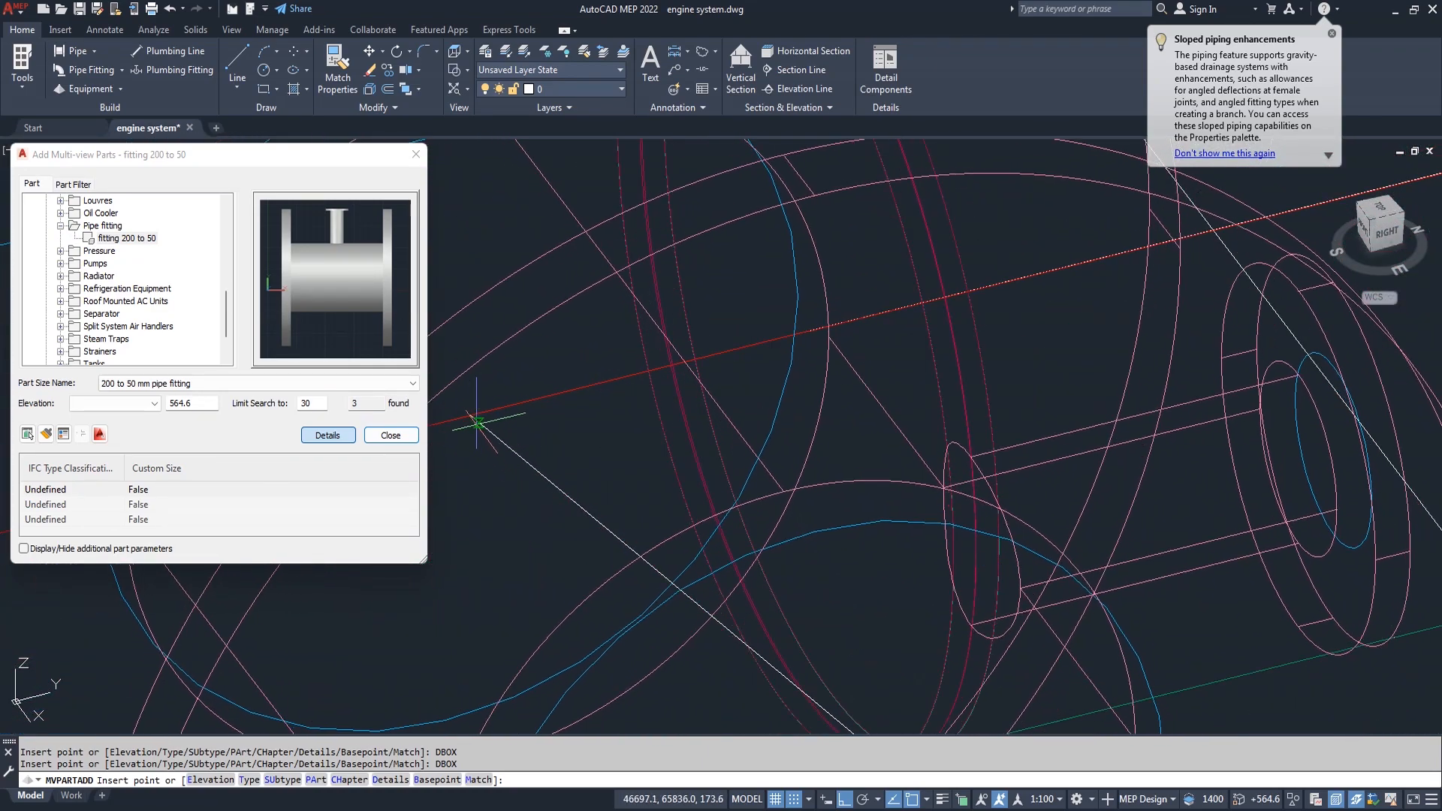
{"action": "left_click", "coordinate": [473, 414]}
{"action": "scroll", "coordinate": [492, 384], "scroll_direction": "down", "scroll_amount": 5}
{"action": "middle_click_drag", "start_coordinate": [502, 428], "coordinate": [844, 601]}
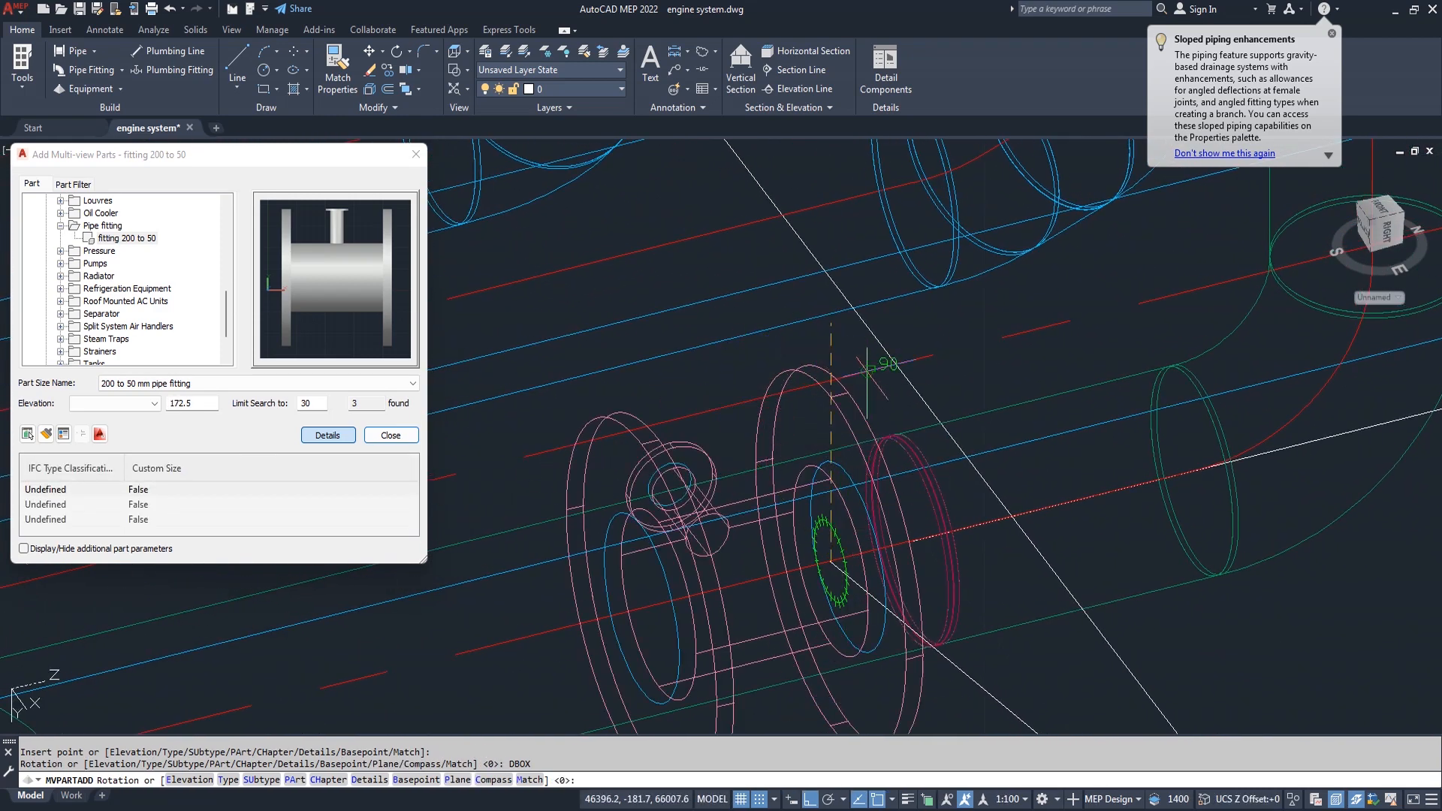
{"action": "scroll", "coordinate": [839, 350], "scroll_direction": "up", "scroll_amount": 4}
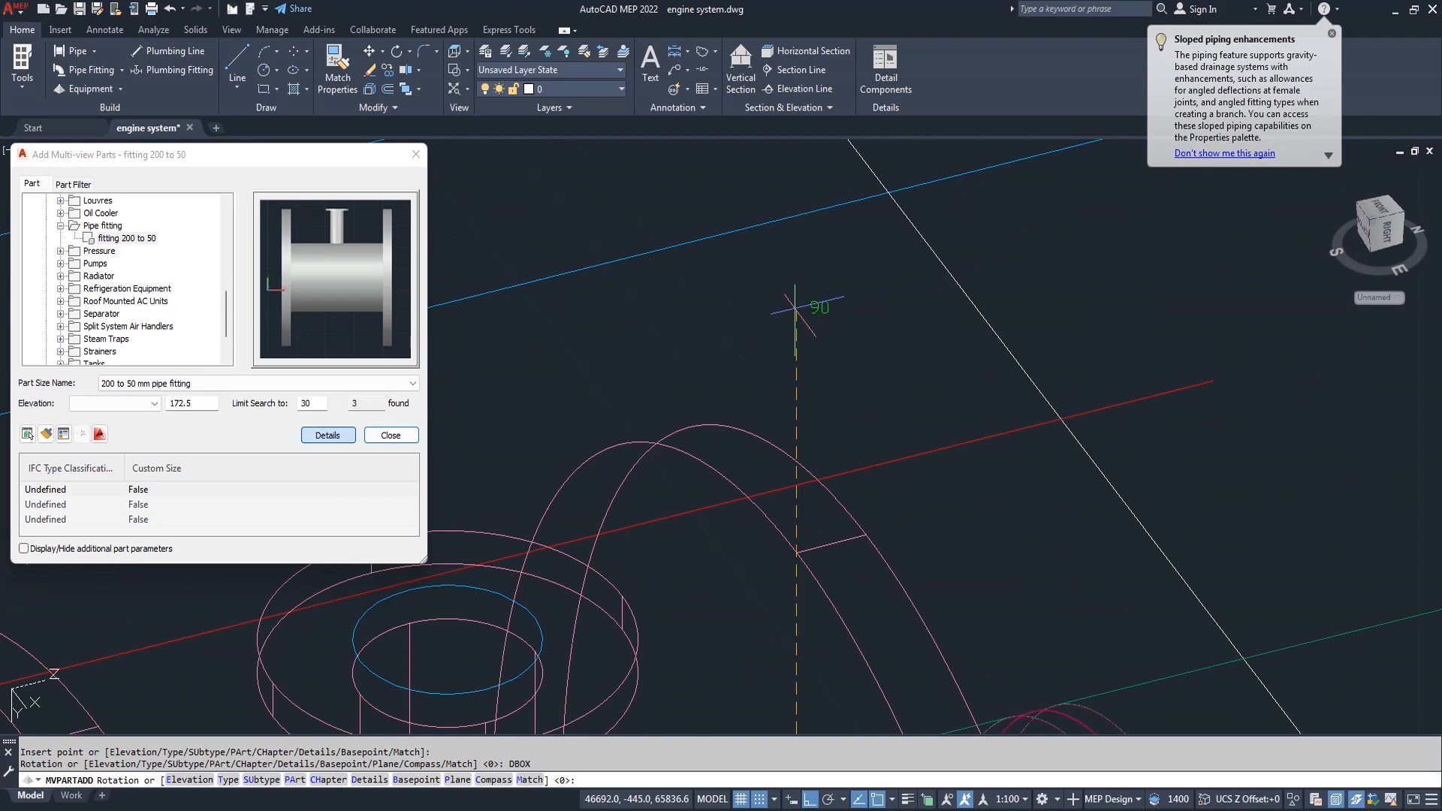
{"action": "left_click", "coordinate": [710, 314]}
{"action": "left_click", "coordinate": [760, 525]}
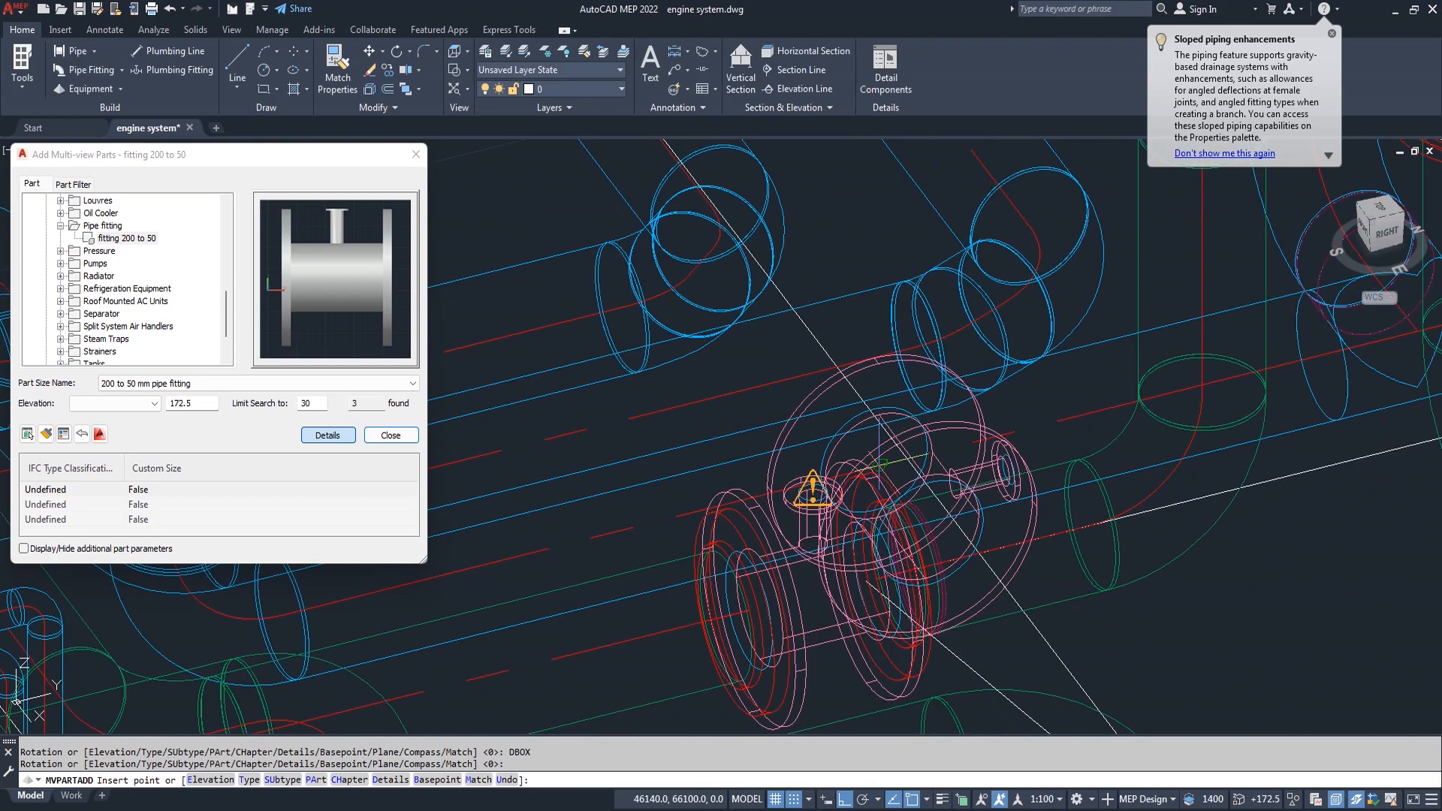
{"action": "scroll", "coordinate": [784, 502], "scroll_direction": "up", "scroll_amount": 5}
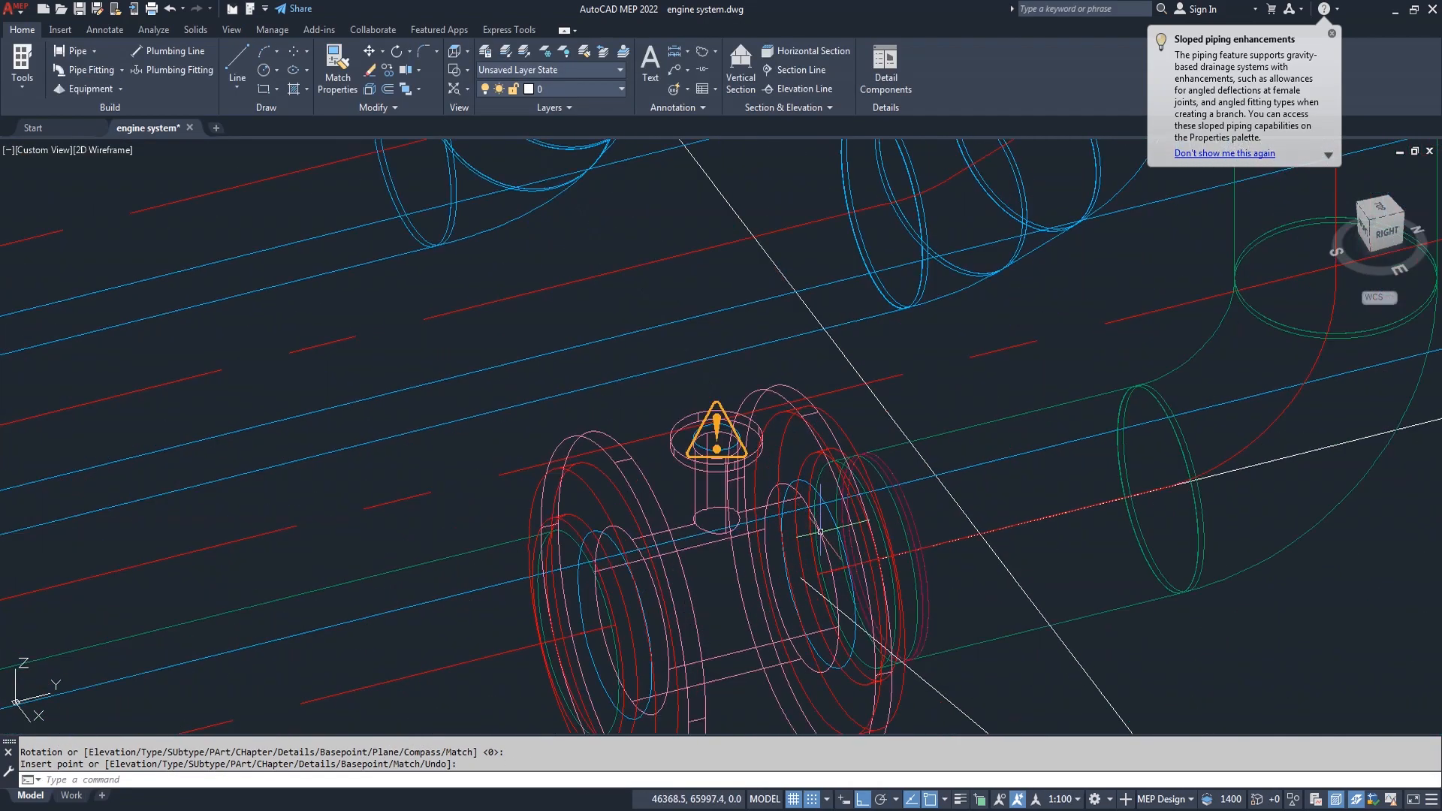
{"action": "key", "text": "Escape"}
Run a 50 mm pipe from the new fitting's upper branch to the open end of the pump's pipe and accept the connection.
{"action": "left_click", "coordinate": [542, 396]}
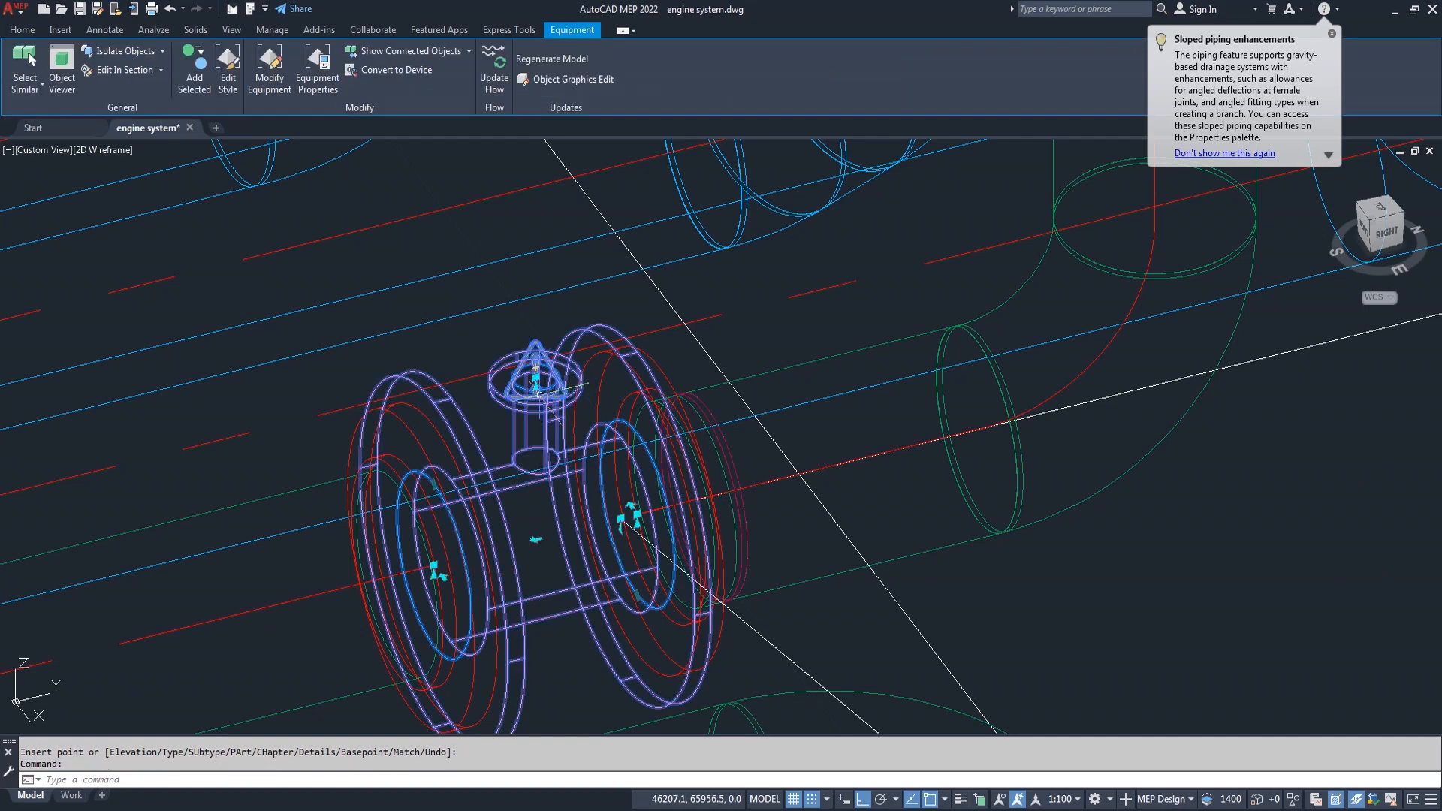
{"action": "left_click", "coordinate": [631, 516]}
{"action": "scroll", "coordinate": [625, 518], "scroll_direction": "down", "scroll_amount": 10}
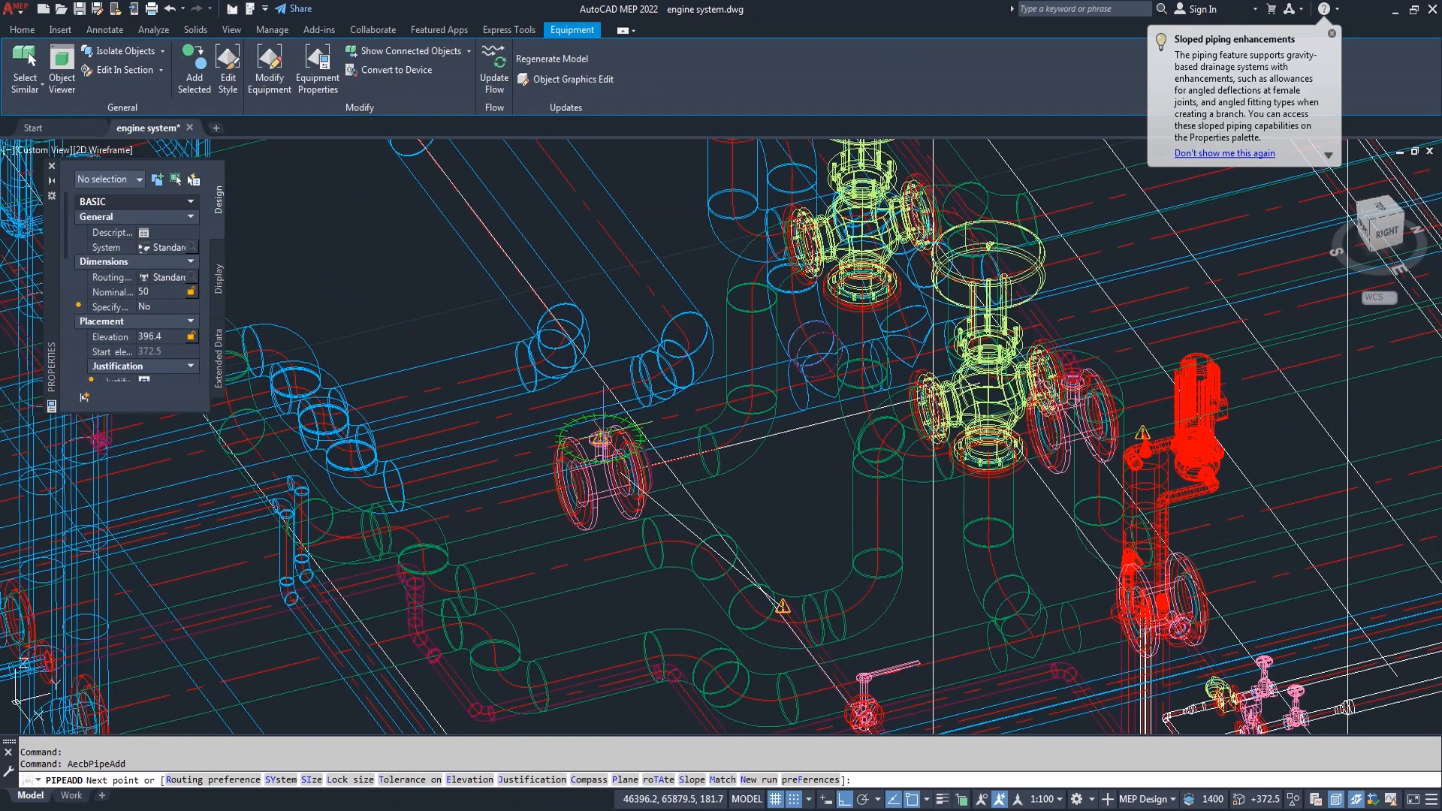
{"action": "scroll", "coordinate": [725, 569], "scroll_direction": "up", "scroll_amount": 10}
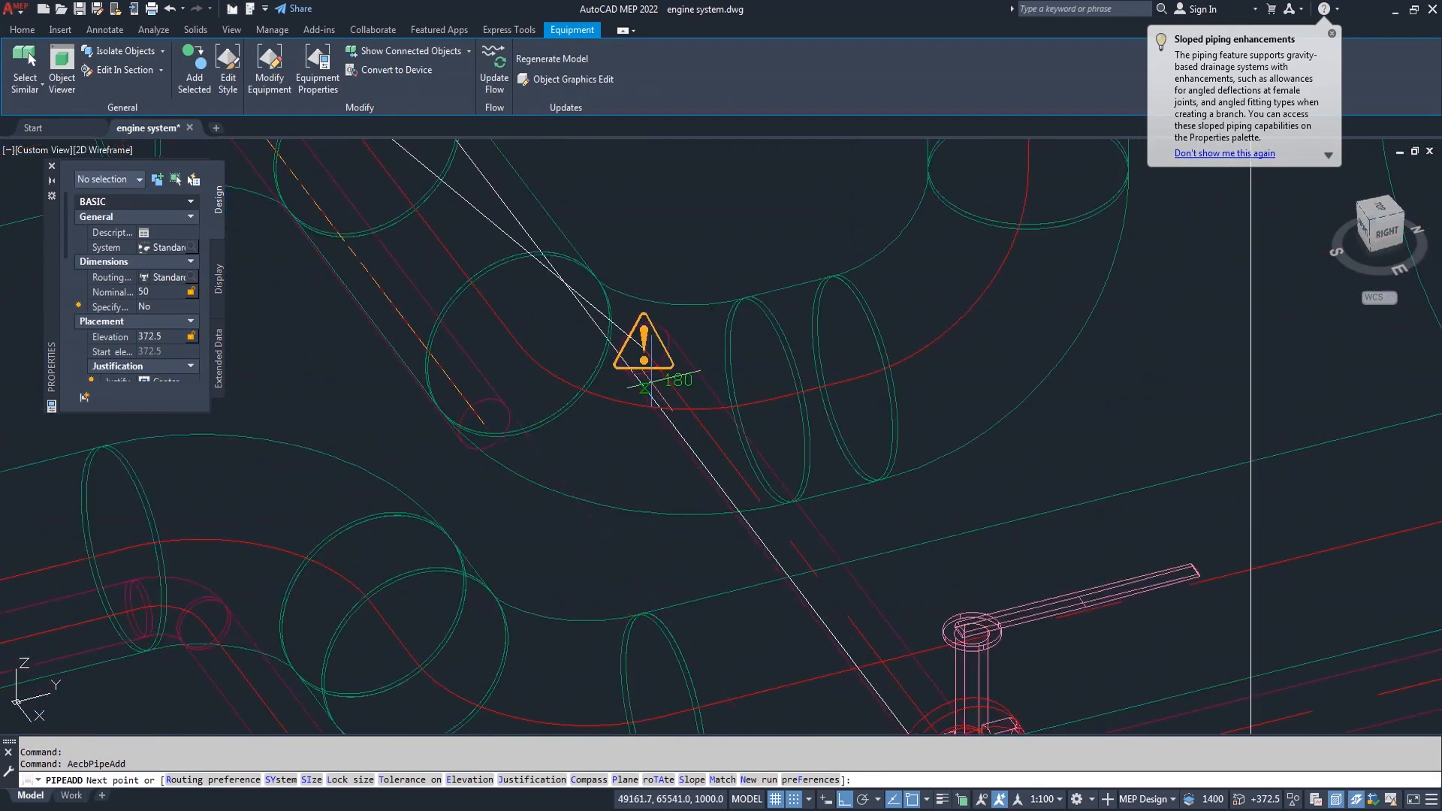
{"action": "left_click", "coordinate": [644, 341]}
{"action": "left_click", "coordinate": [737, 515]}
{"action": "scroll", "coordinate": [574, 489], "scroll_direction": "down", "scroll_amount": 8}
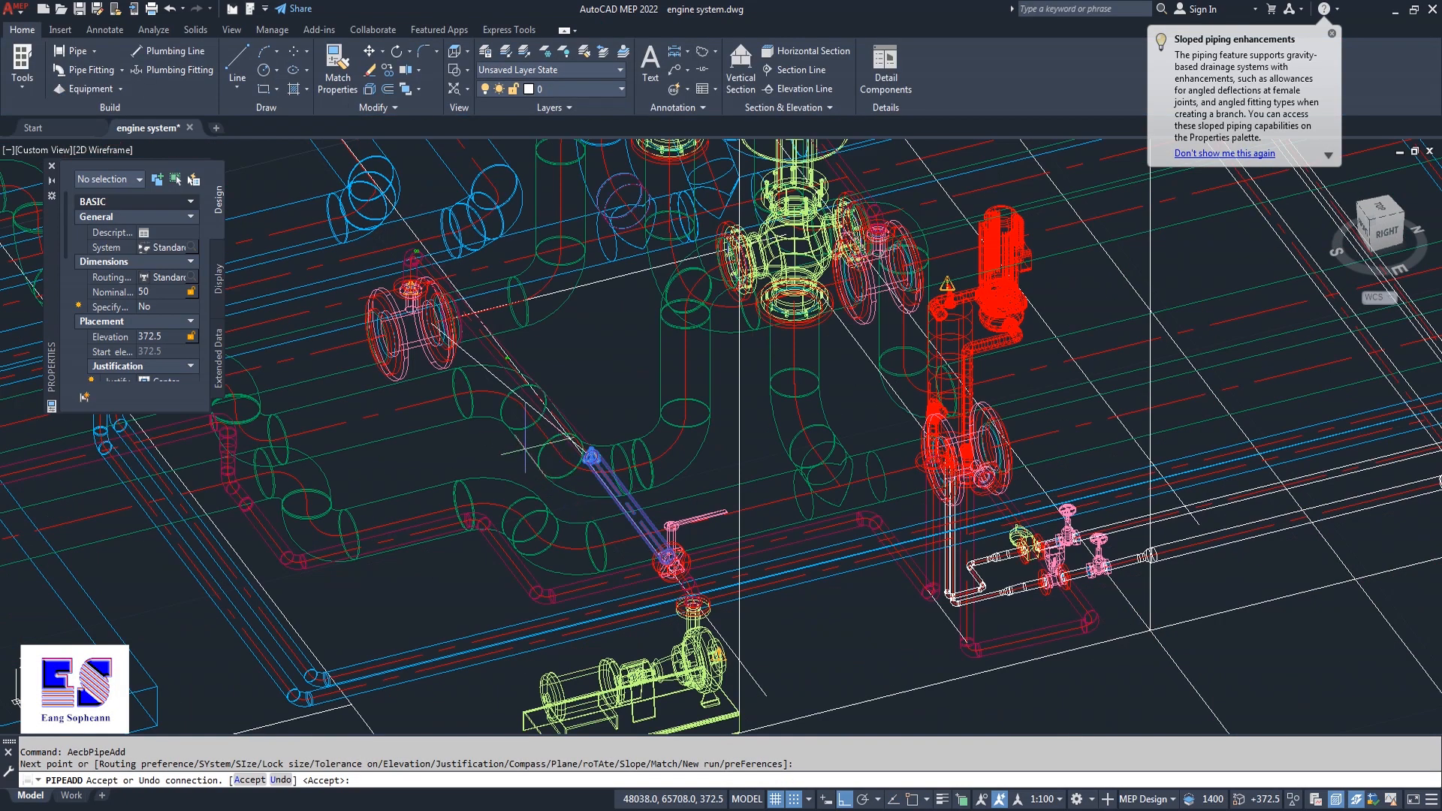
{"action": "key", "text": "Return"}
{"action": "key", "text": "Return"}
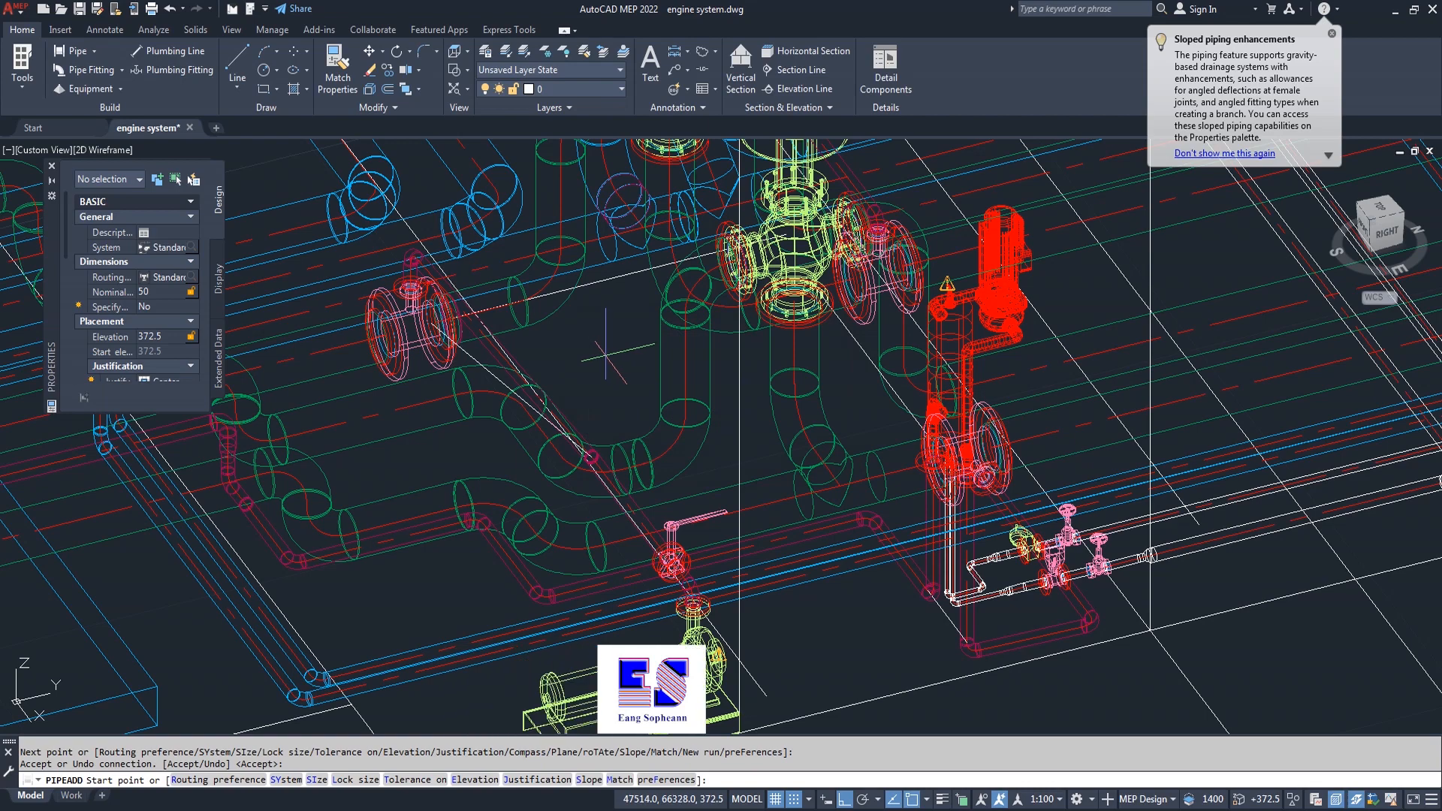
{"action": "scroll", "coordinate": [542, 348], "scroll_direction": "up", "scroll_amount": 3}
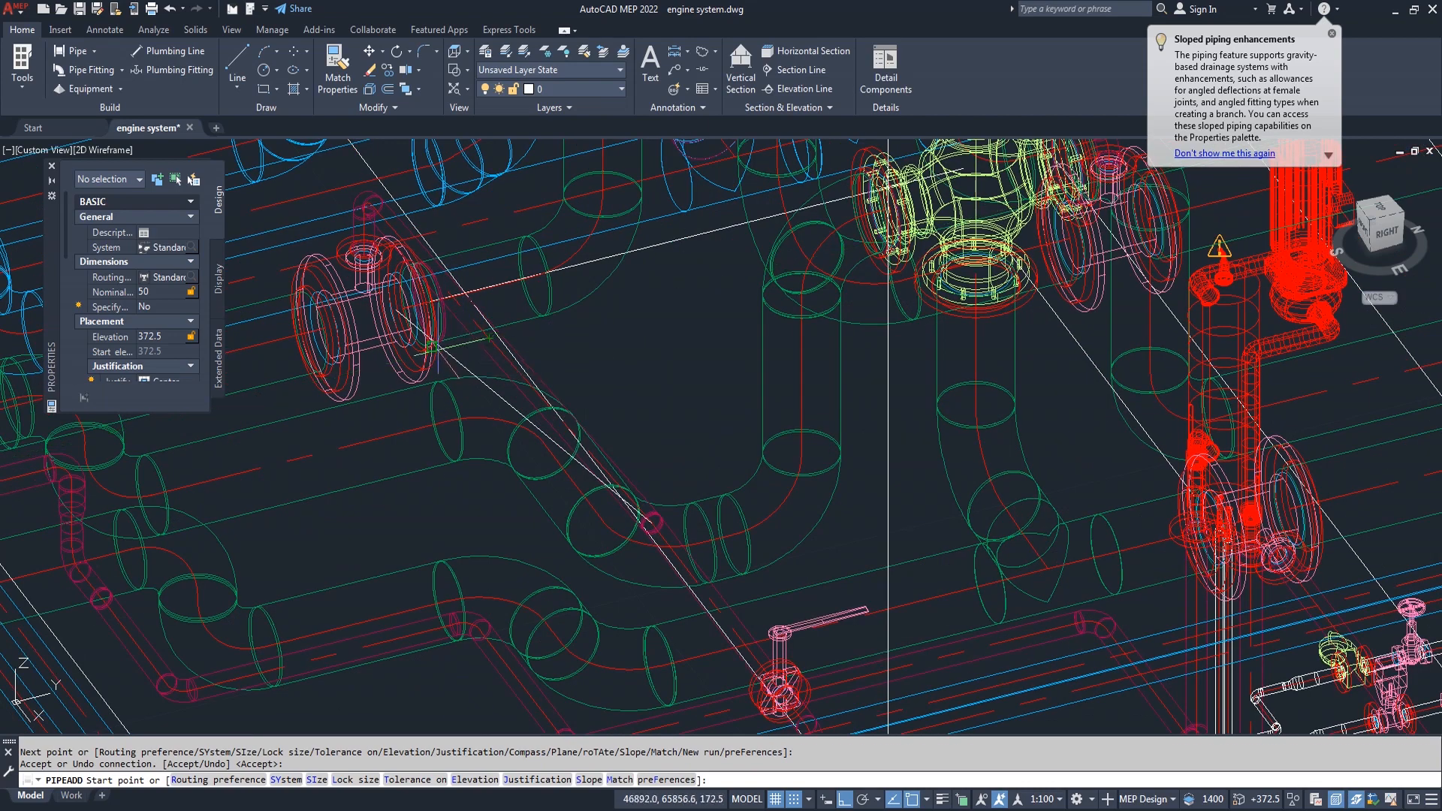
Finish the pipe run and erase the white guide line between the new fitting and the neighbouring green pipe.
{"action": "key", "text": "Escape"}
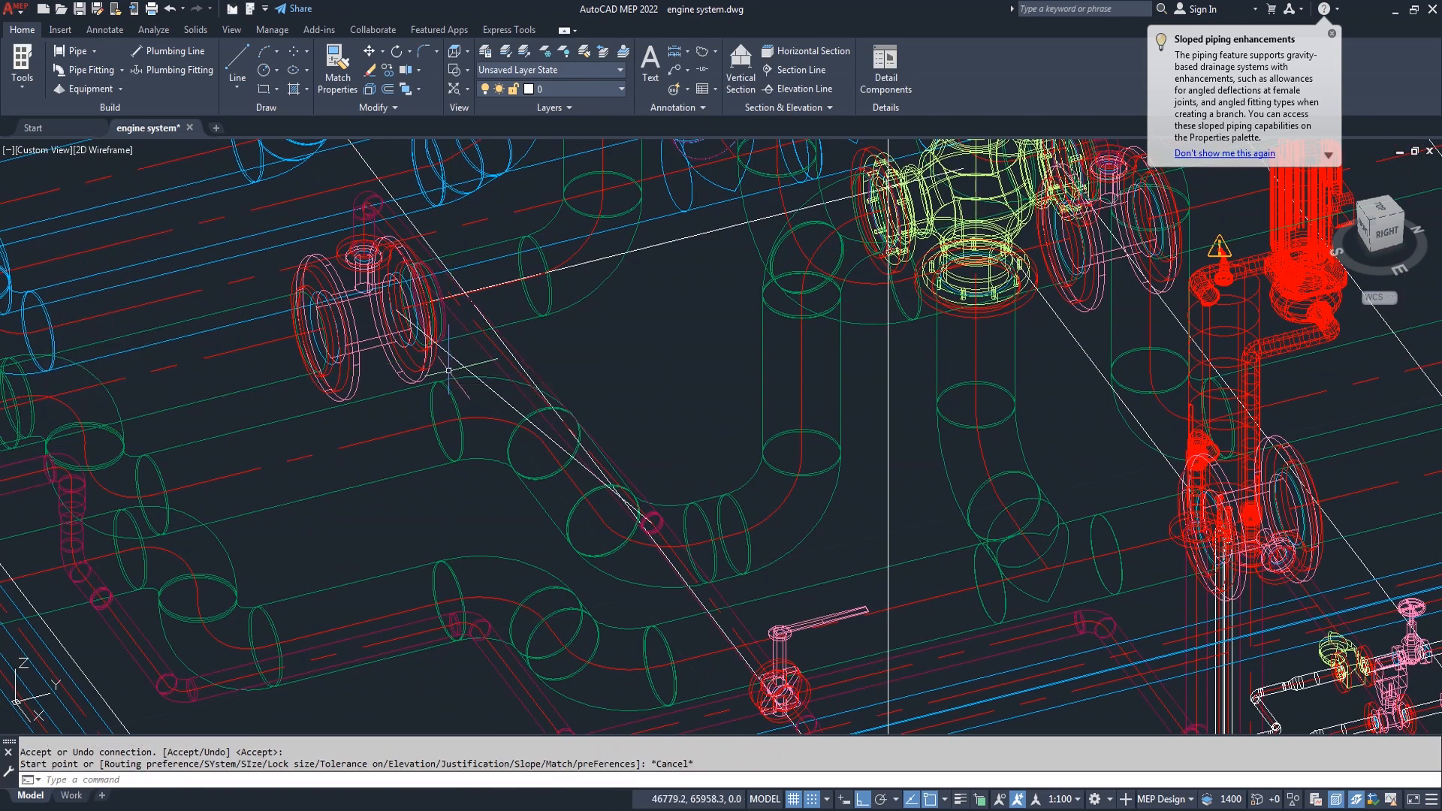
{"action": "left_click", "coordinate": [456, 360]}
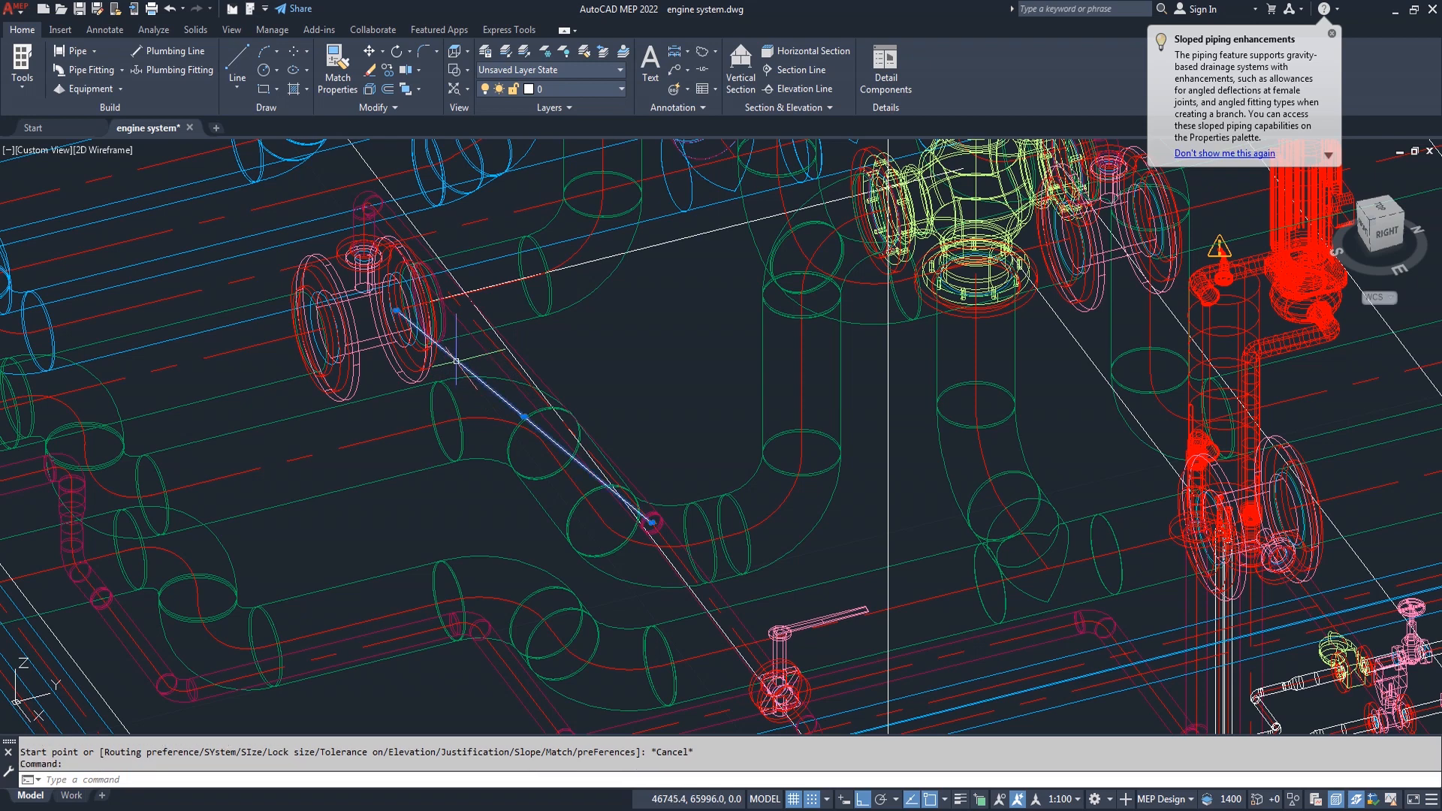
{"action": "type", "text": "e"}
{"action": "key", "text": "Return"}
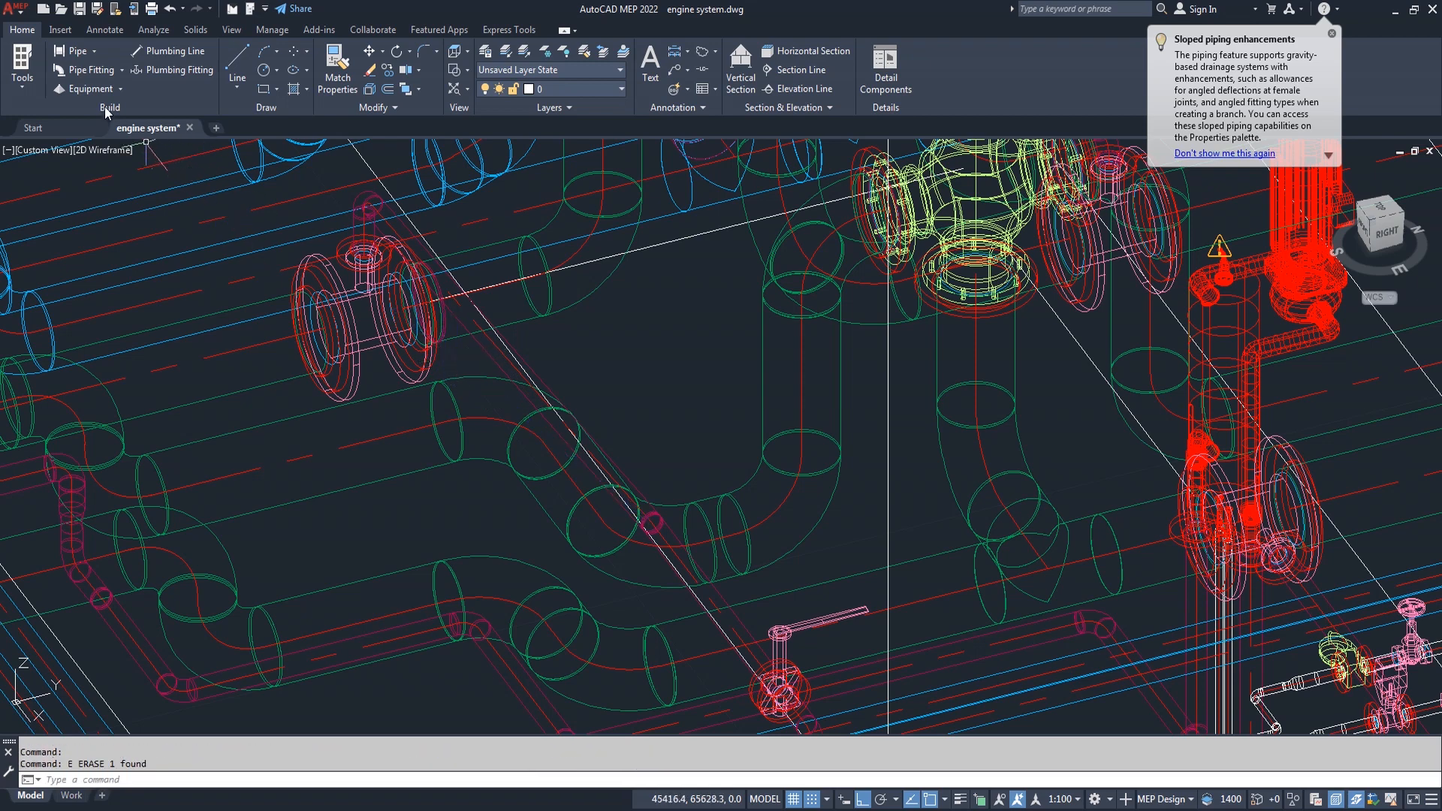
Display the model in the Shaded visual style and orbit it to show the pump's free side port.
{"action": "left_click", "coordinate": [110, 149]}
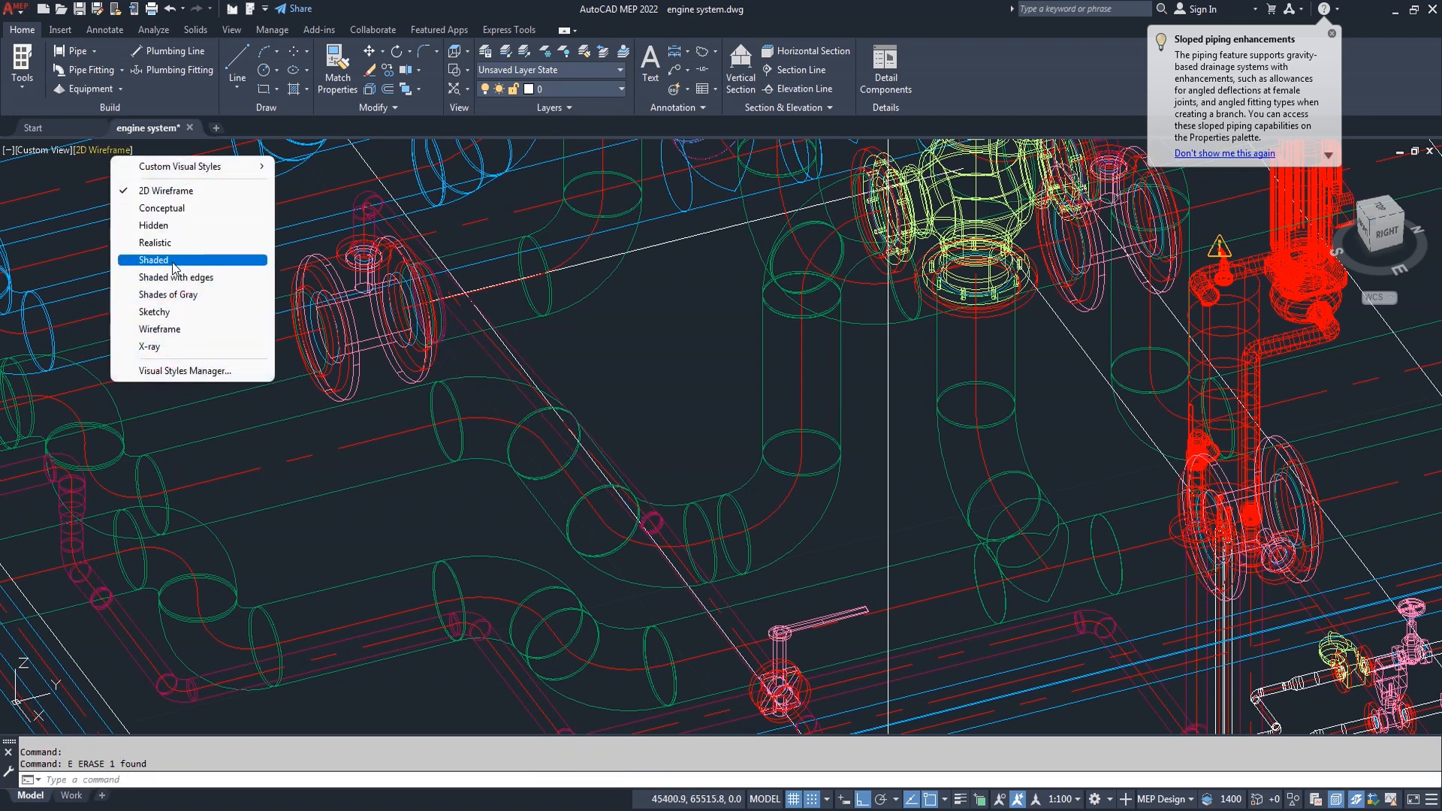
{"action": "left_click", "coordinate": [135, 258]}
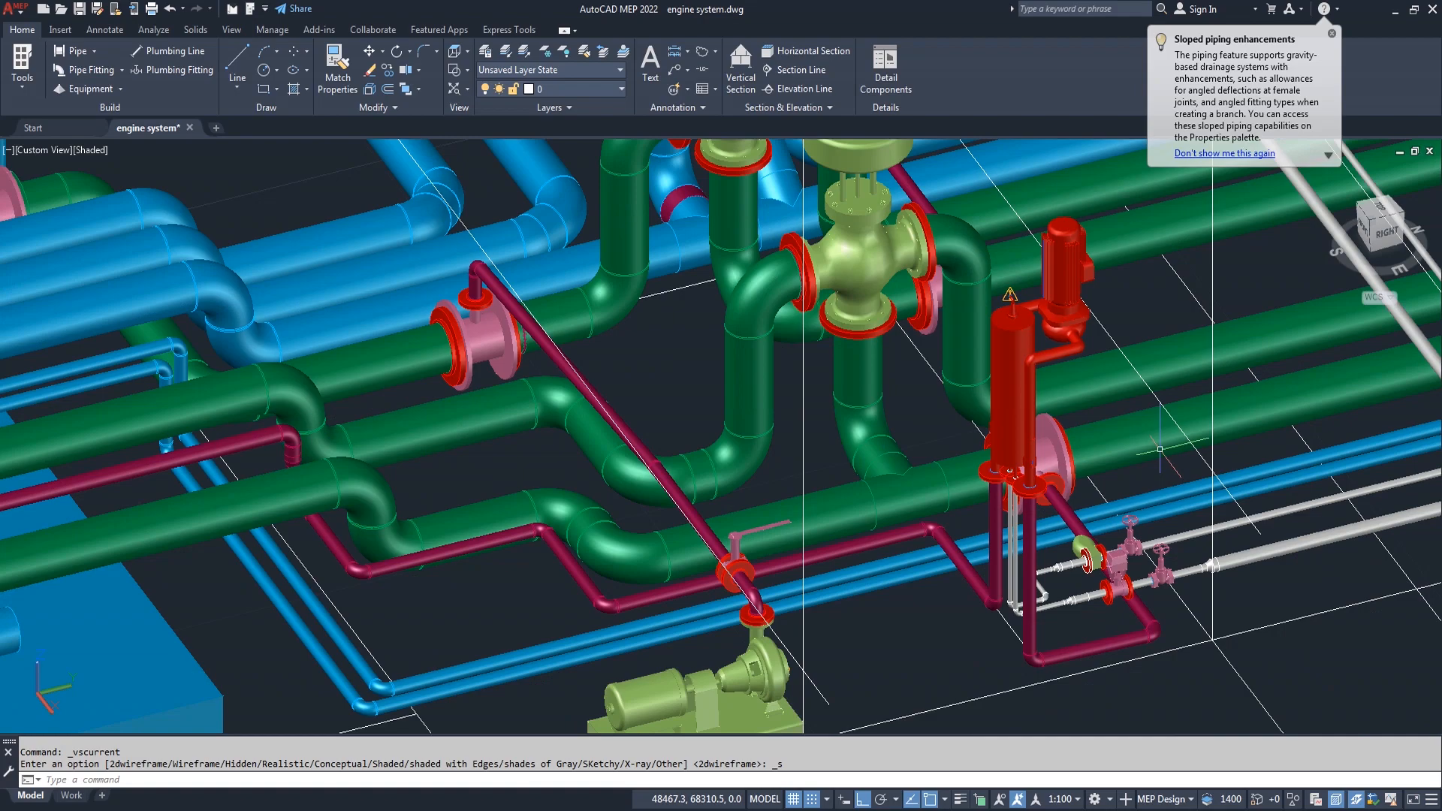
{"action": "left_click", "coordinate": [228, 30]}
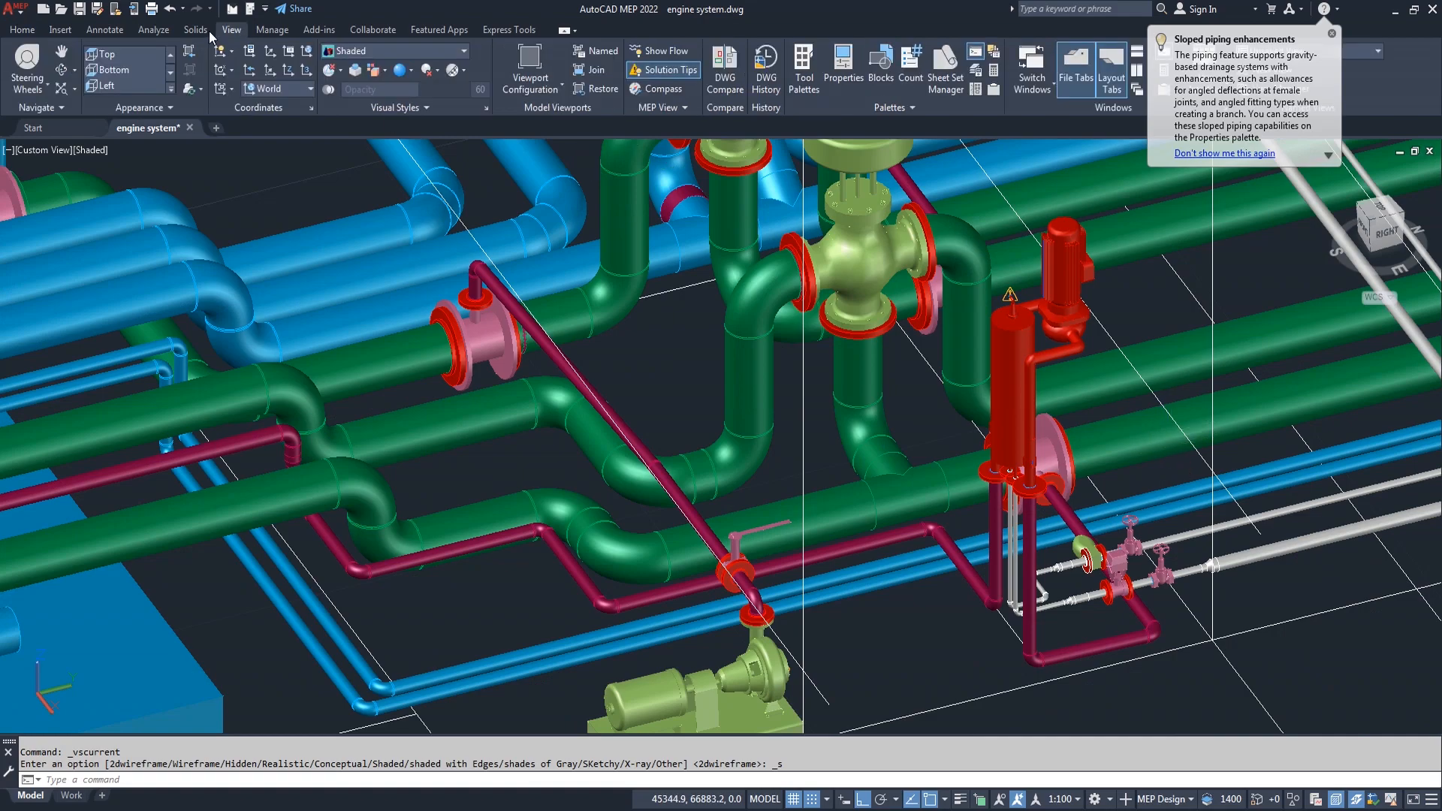
{"action": "left_click", "coordinate": [61, 68]}
{"action": "left_click_drag", "start_coordinate": [524, 360], "coordinate": [648, 537]}
{"action": "right_click", "coordinate": [648, 537]}
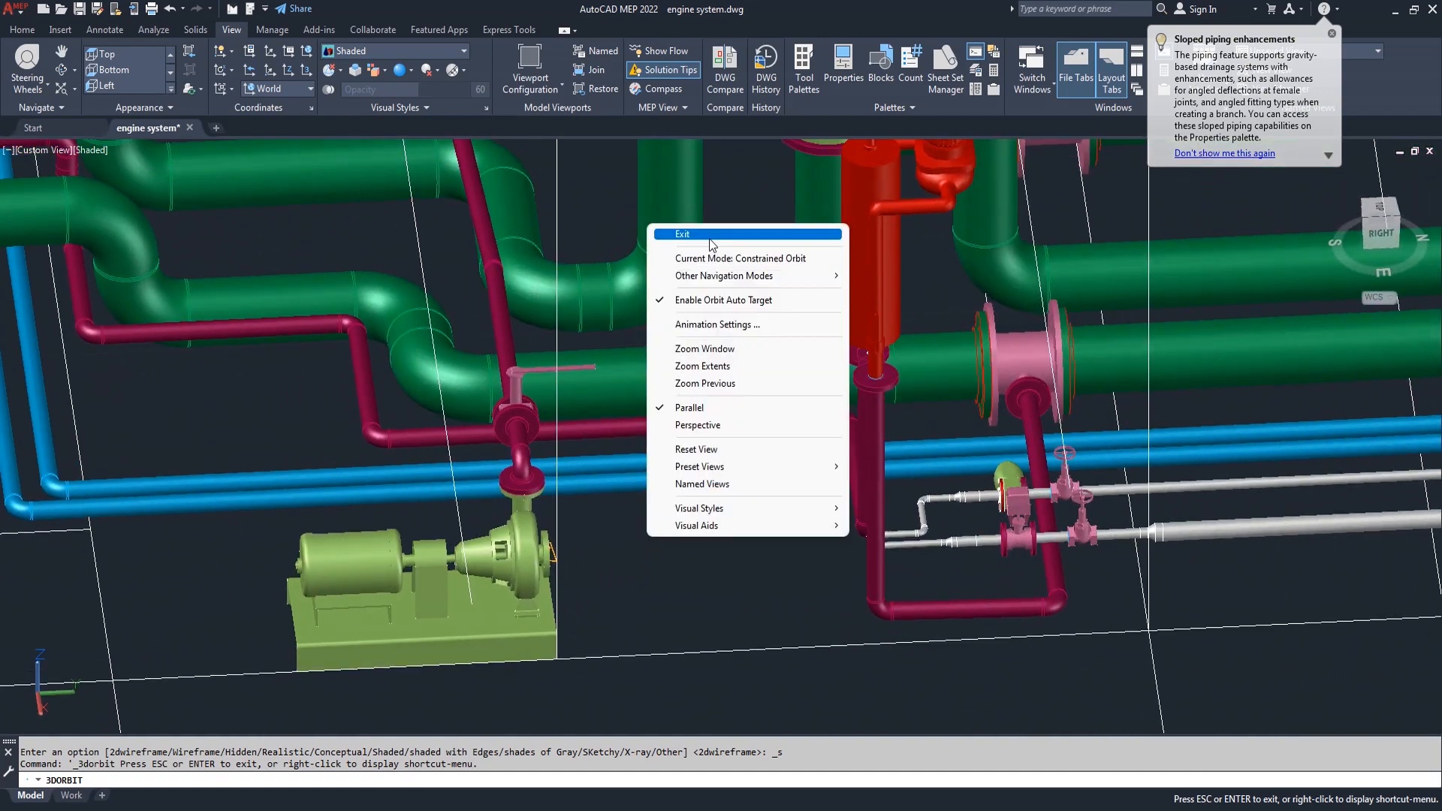
{"action": "left_click", "coordinate": [676, 231]}
{"action": "scroll", "coordinate": [567, 538], "scroll_direction": "up", "scroll_amount": 2}
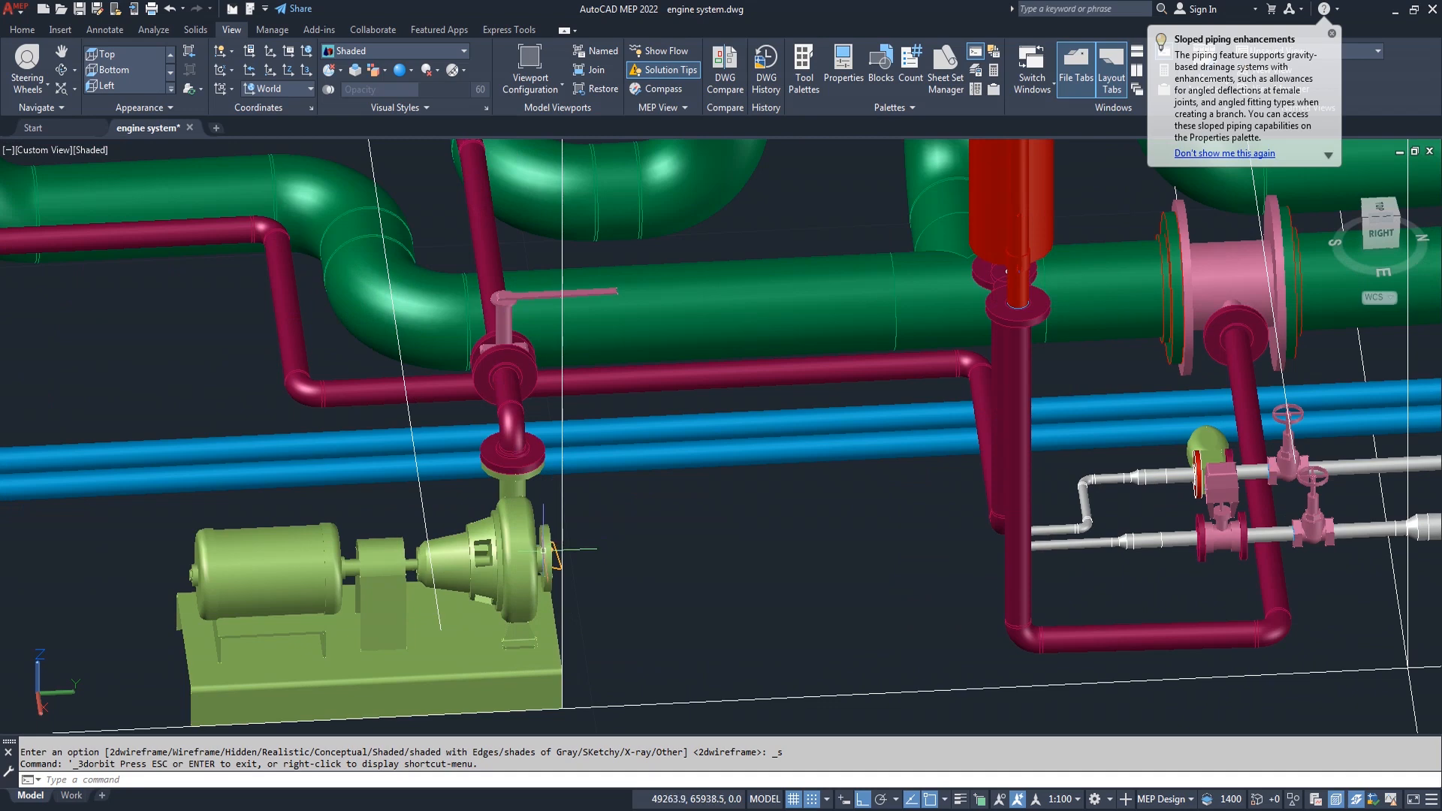
Run a 200 mm long, 50 mm pipe straight out of the pump's side port, accepting the substitute flange.
{"action": "left_click", "coordinate": [544, 552]}
{"action": "left_click", "coordinate": [560, 557]}
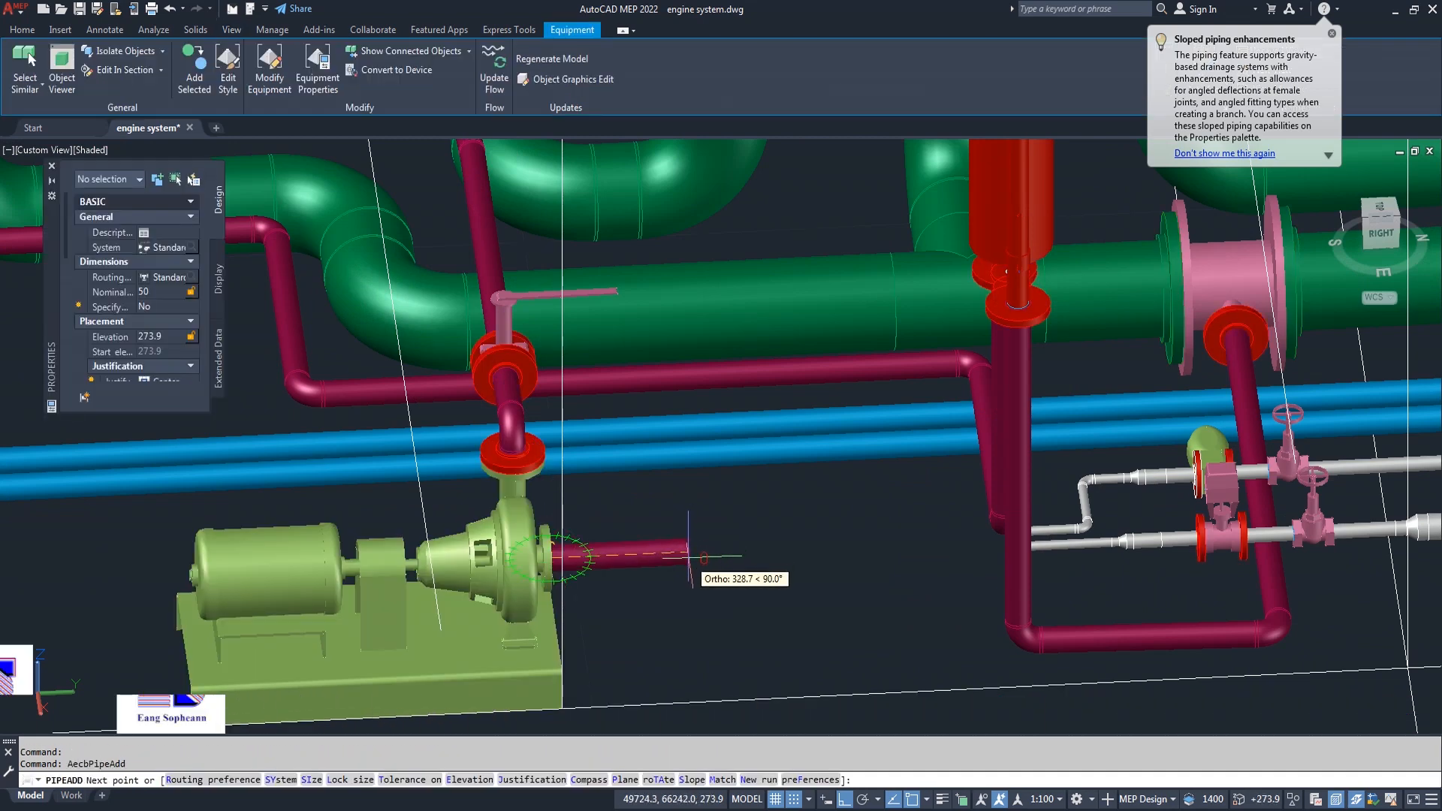
{"action": "key", "text": "Return"}
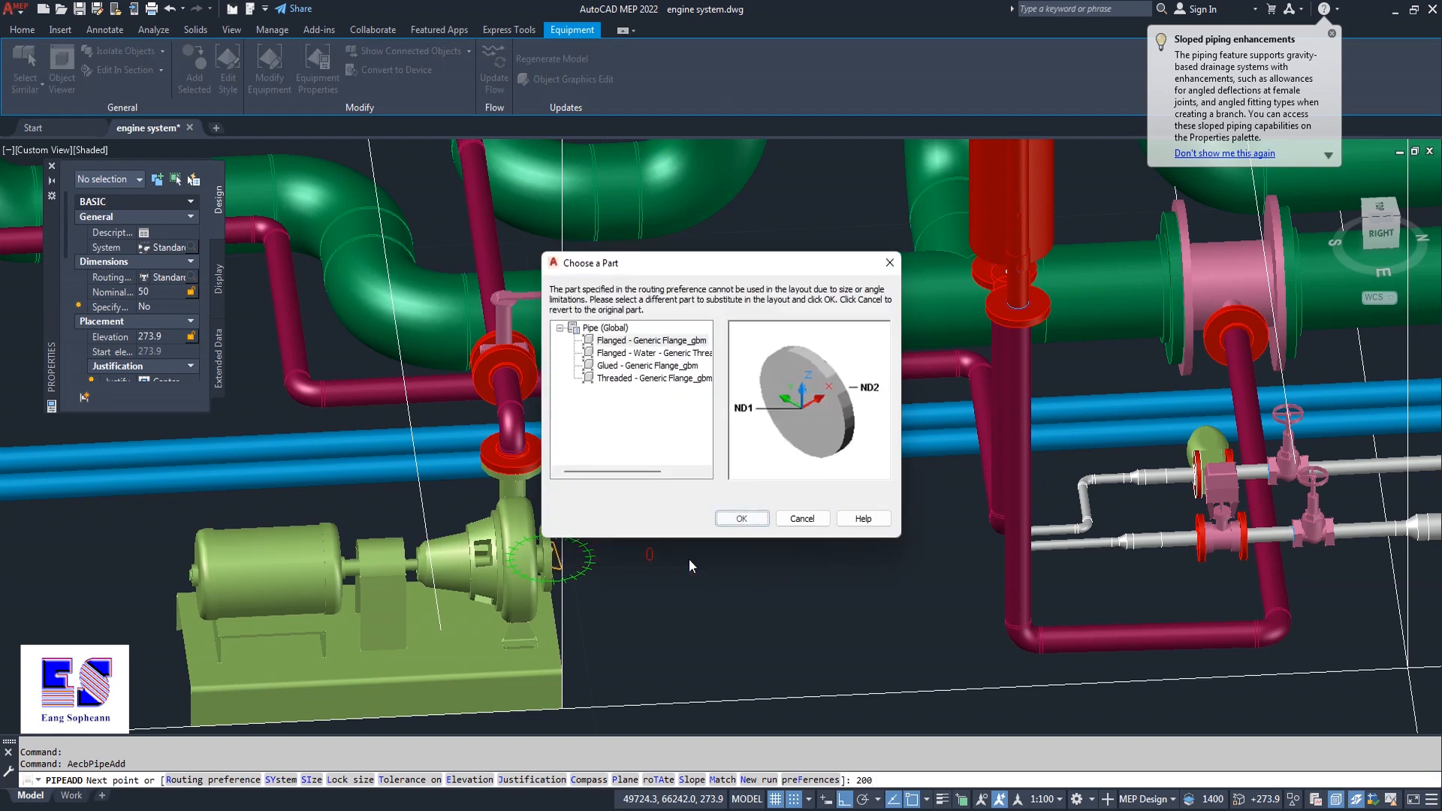
{"action": "left_click", "coordinate": [742, 524]}
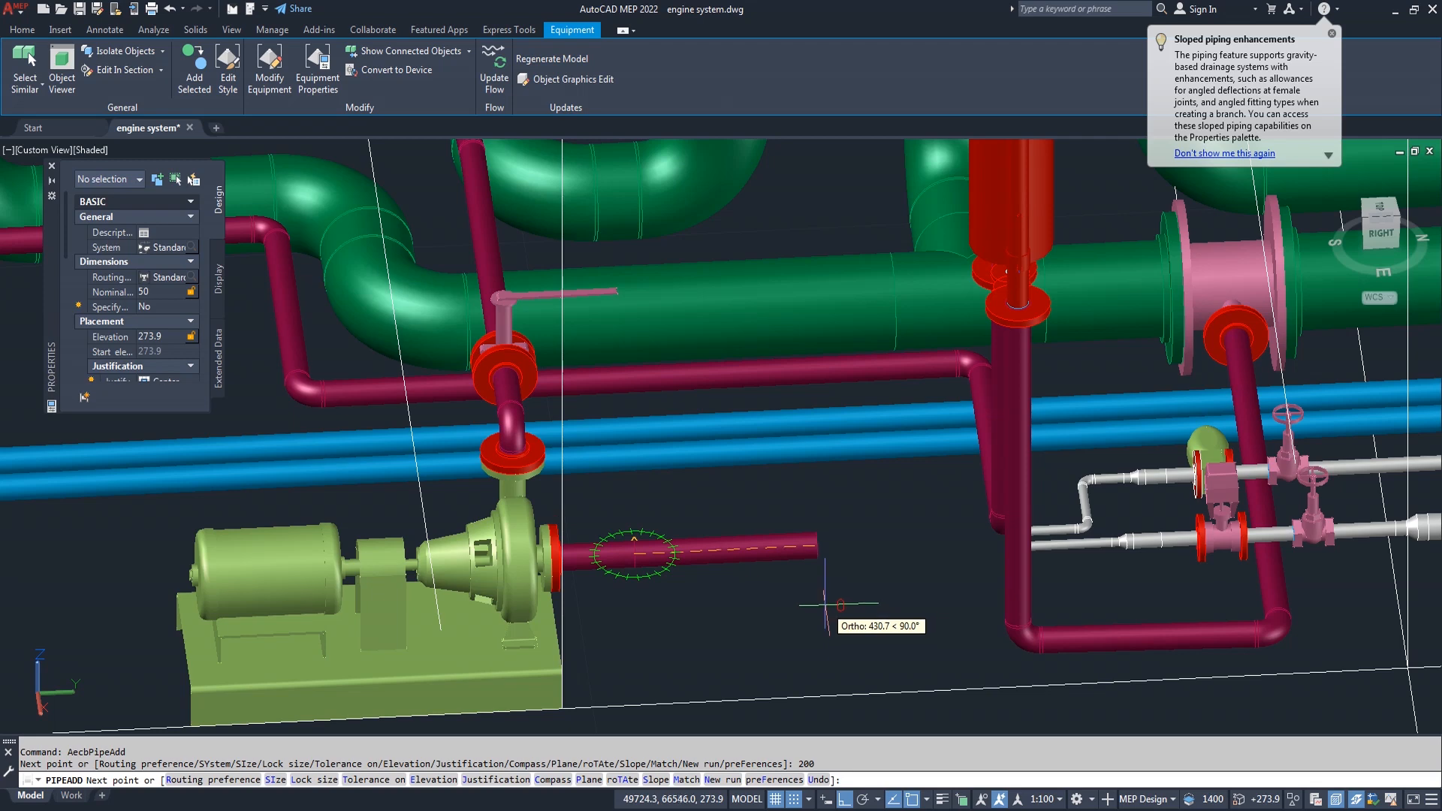
{"action": "key", "text": "Escape"}
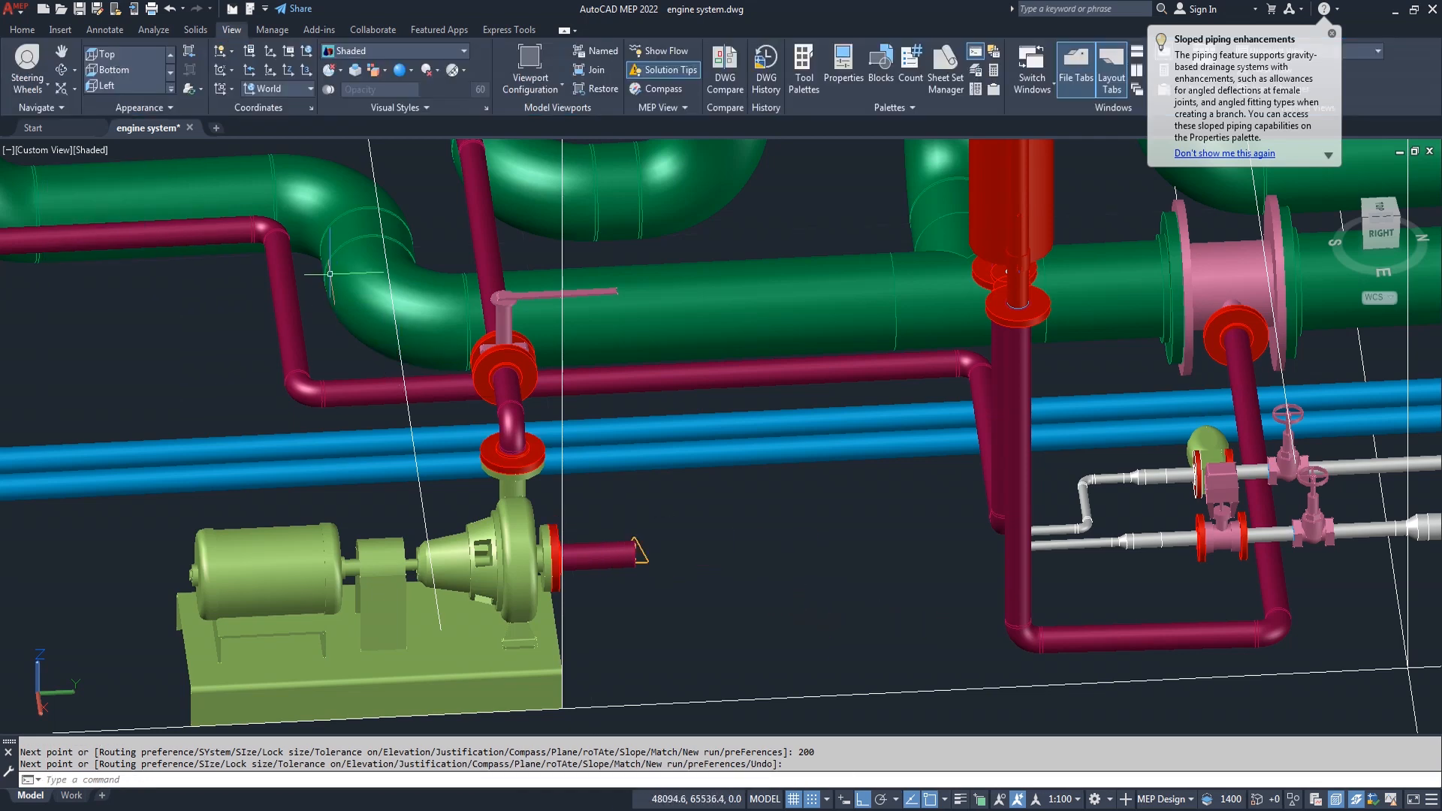
Start adding equipment and choose the 50 mm Butterfly valve - Semi lugged PN16 Nitrile - Ductile iron with lever.
{"action": "left_click", "coordinate": [23, 30]}
{"action": "left_click", "coordinate": [83, 91]}
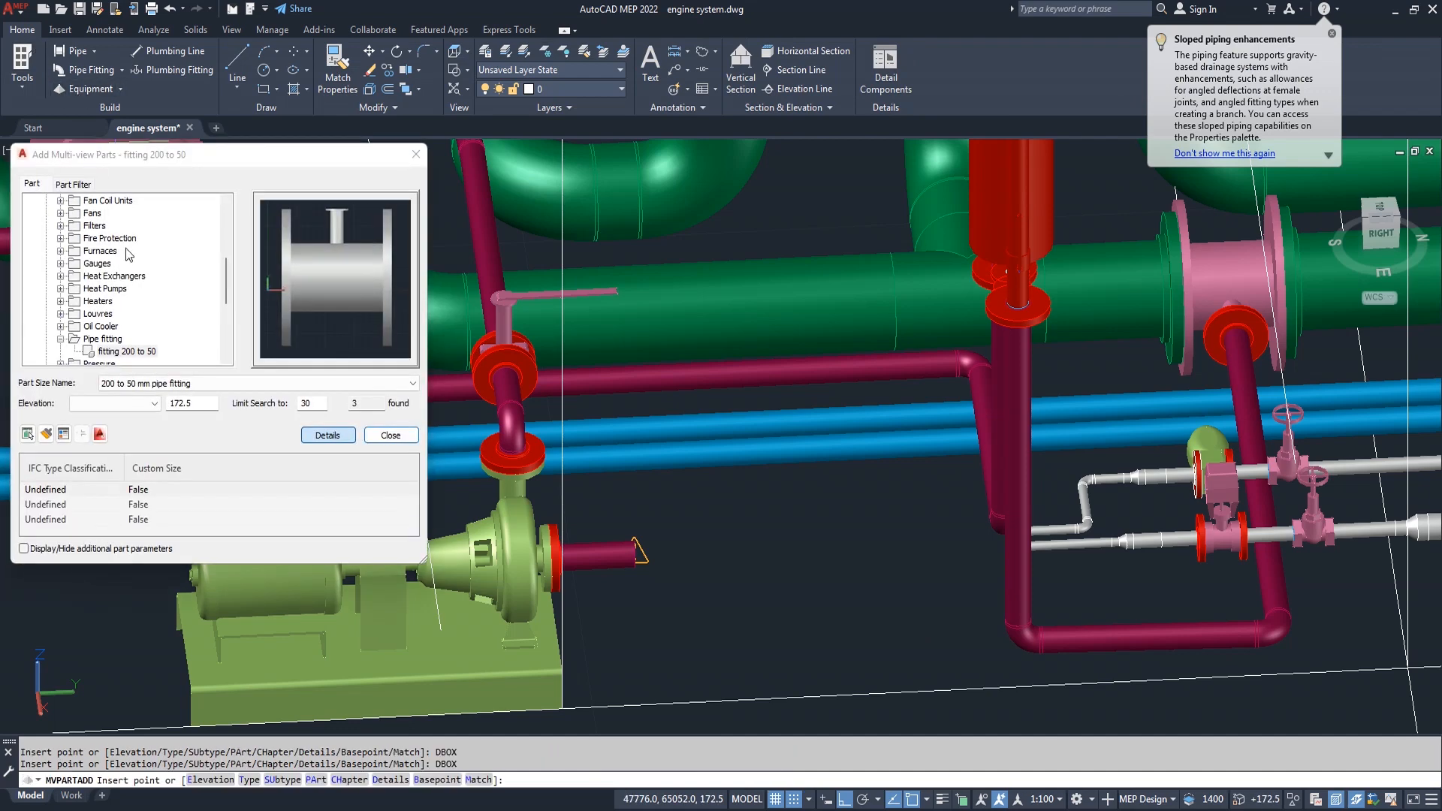
{"action": "scroll", "coordinate": [74, 344], "scroll_direction": "down", "scroll_amount": 3}
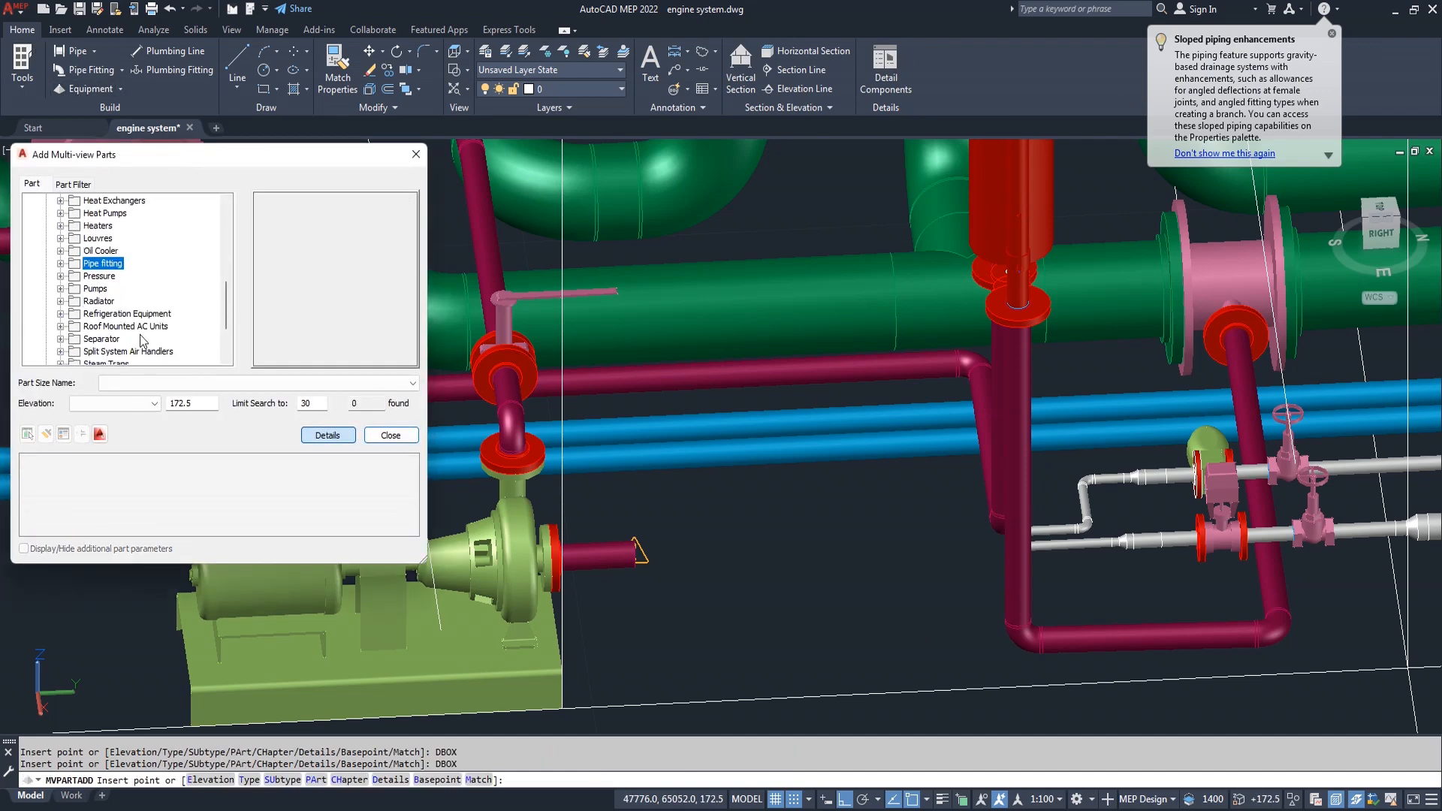
{"action": "scroll", "coordinate": [139, 336], "scroll_direction": "down", "scroll_amount": 1}
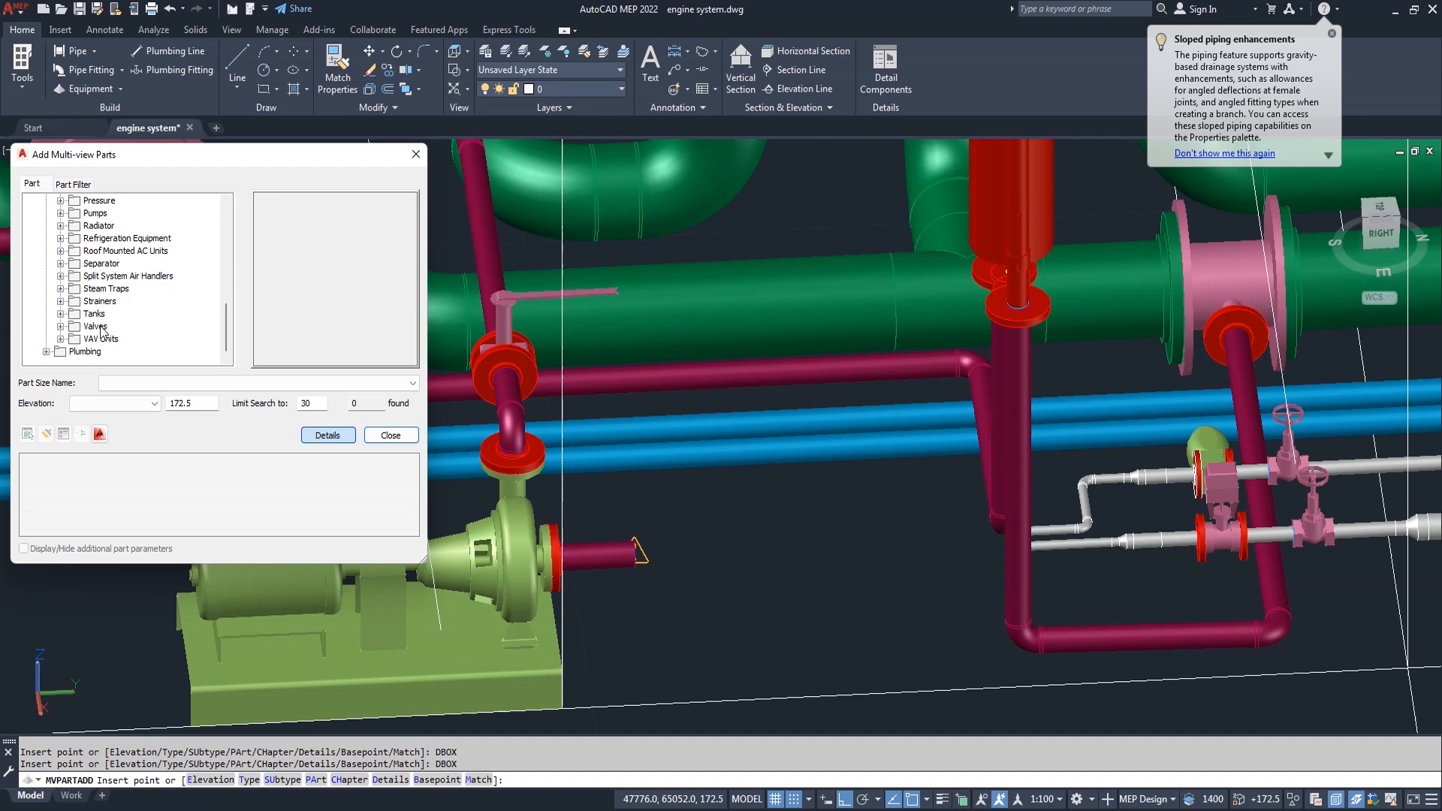
{"action": "left_click", "coordinate": [60, 328]}
{"action": "left_click", "coordinate": [128, 288]}
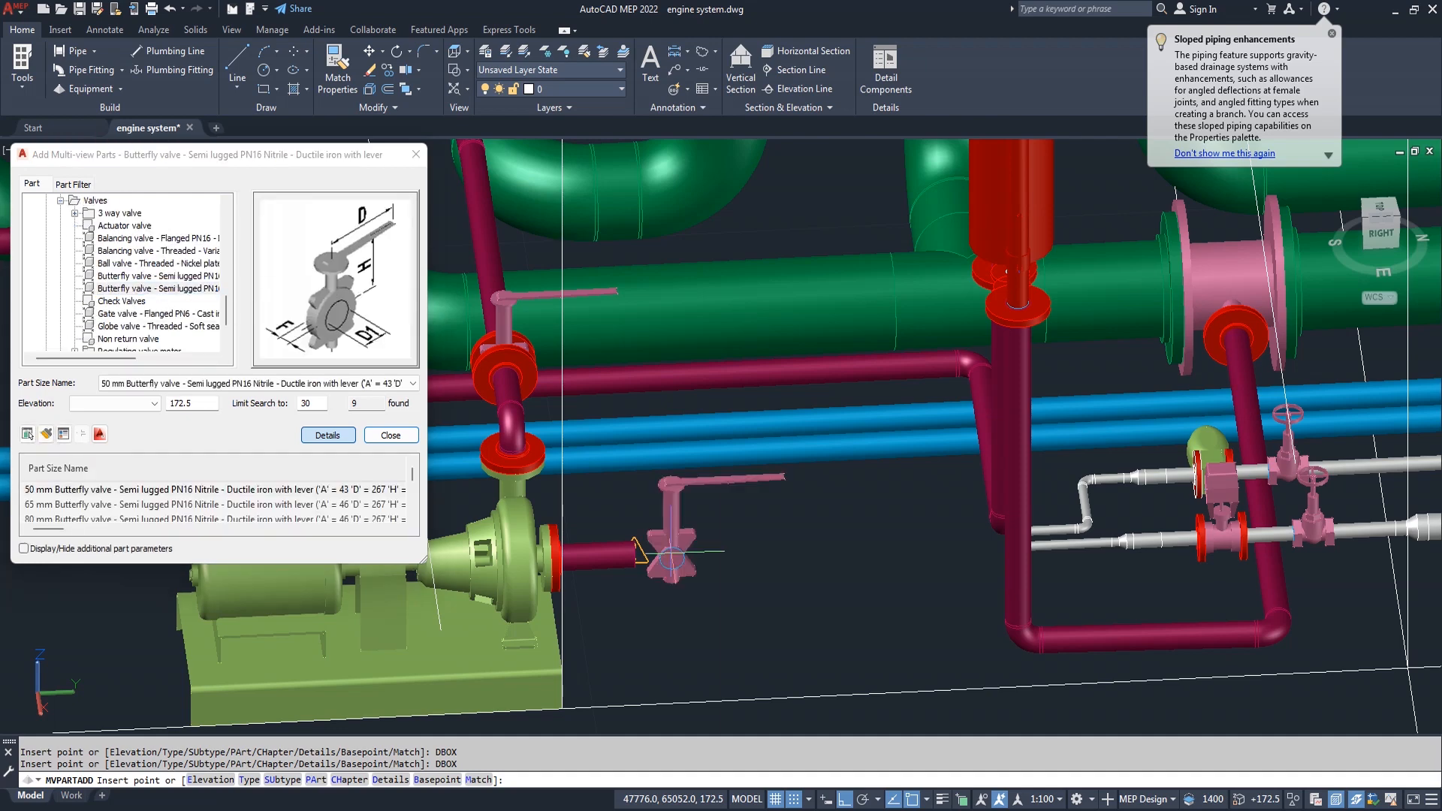
Insert the butterfly valve on the open end of the pump's side pipe with its lever upward, accept the flange, and finish adding parts.
{"action": "scroll", "coordinate": [638, 556], "scroll_direction": "up", "scroll_amount": 3}
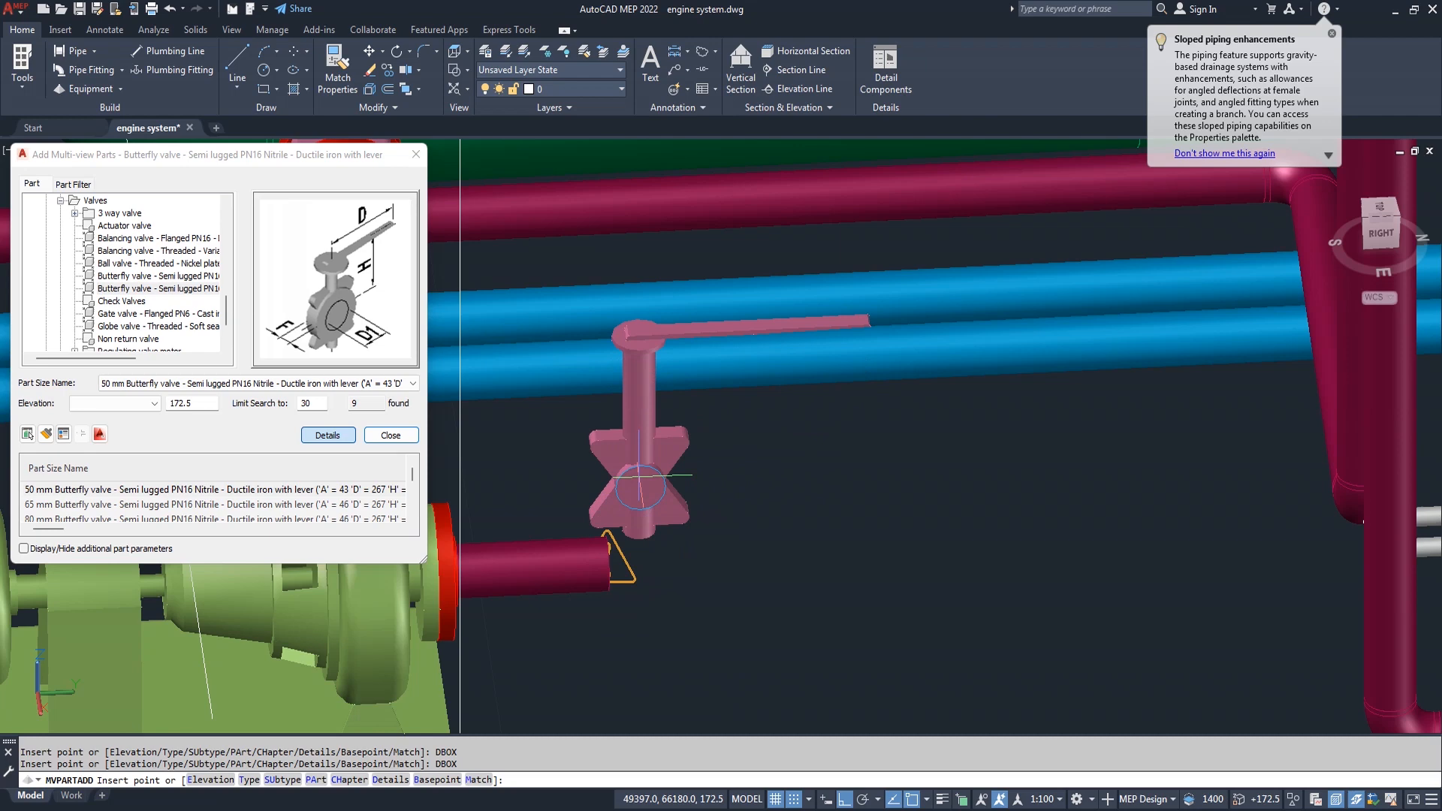
{"action": "left_click", "coordinate": [232, 31]}
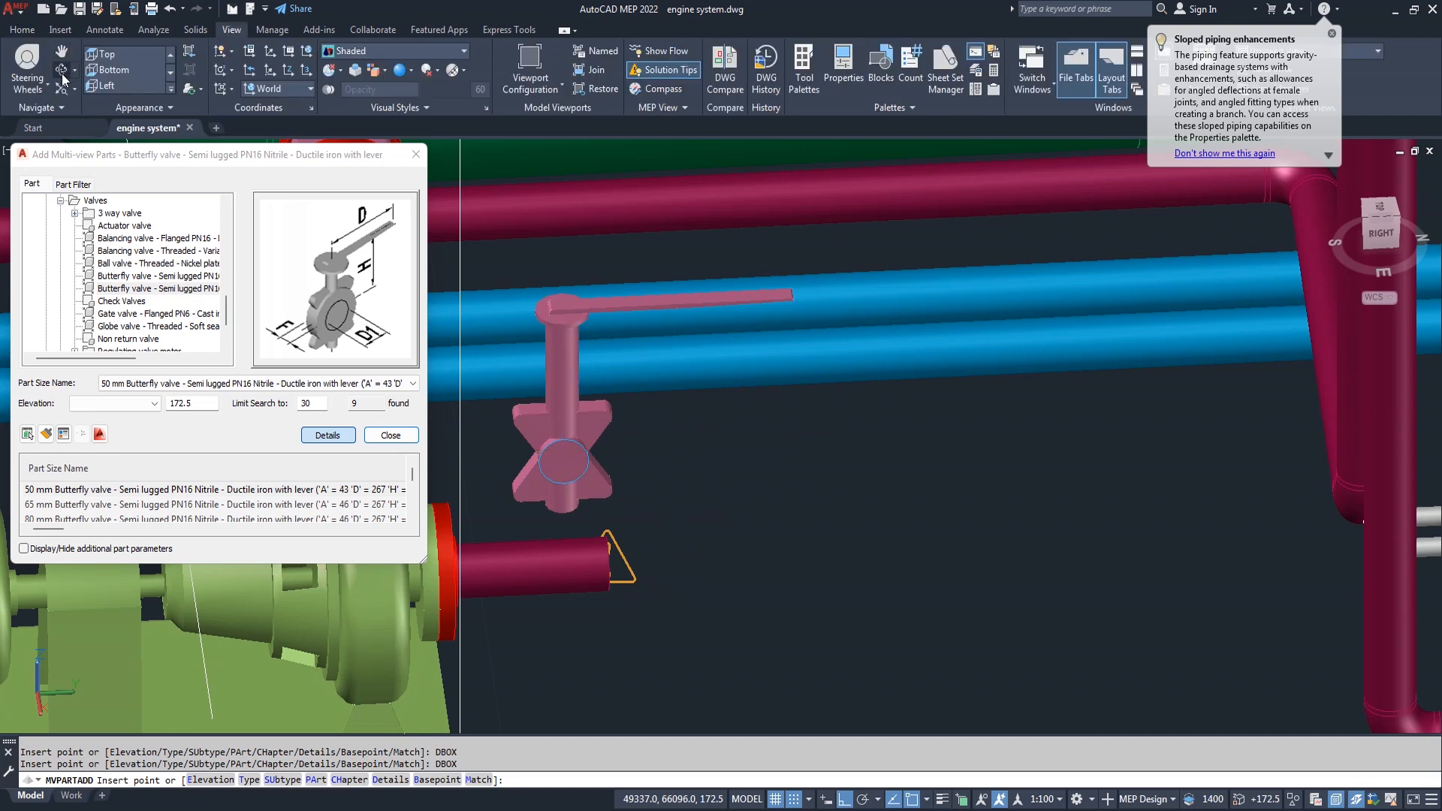
{"action": "left_click", "coordinate": [63, 73]}
{"action": "left_click_drag", "start_coordinate": [556, 594], "coordinate": [663, 501]}
{"action": "right_click", "coordinate": [664, 326]}
{"action": "left_click", "coordinate": [680, 329]}
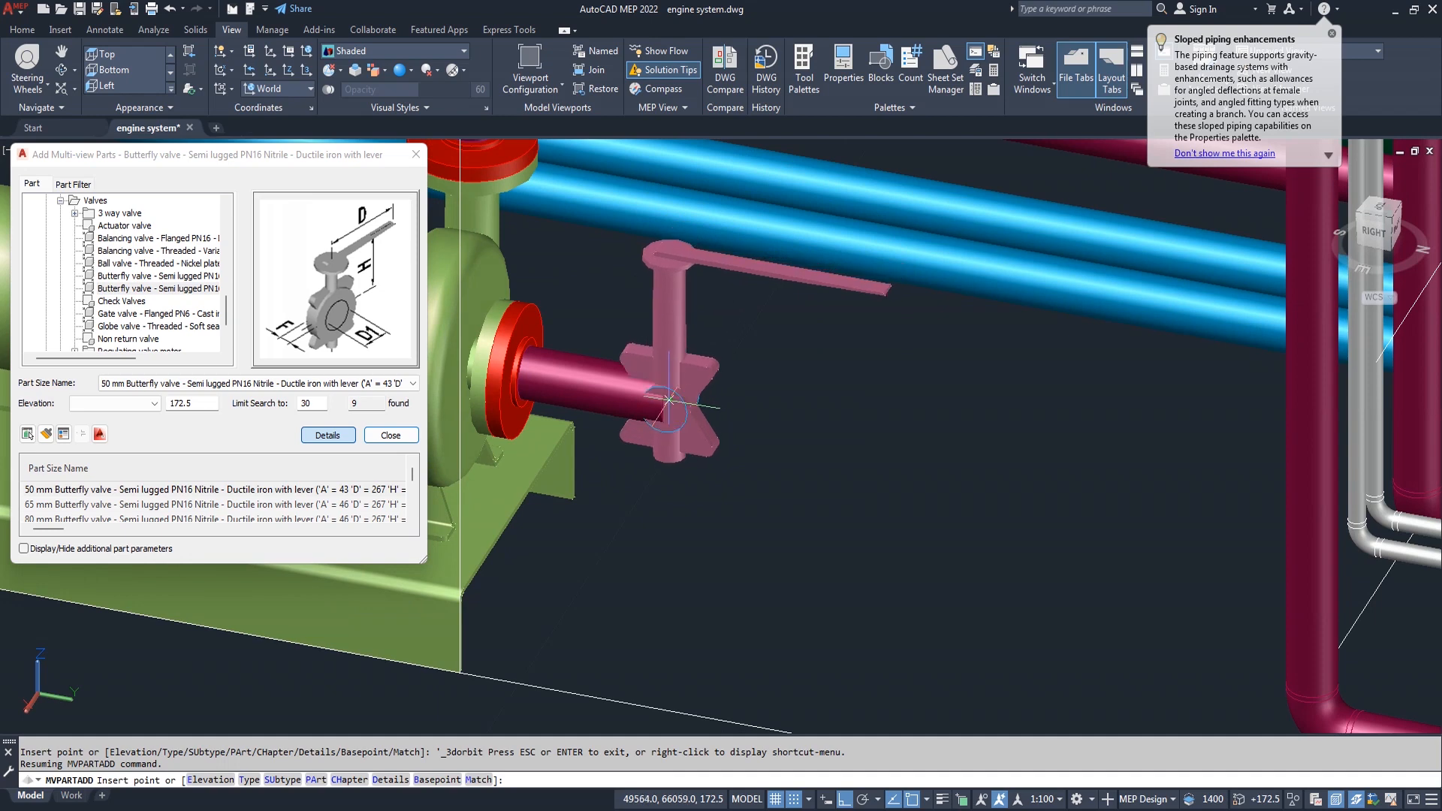
{"action": "scroll", "coordinate": [669, 399], "scroll_direction": "up", "scroll_amount": 5}
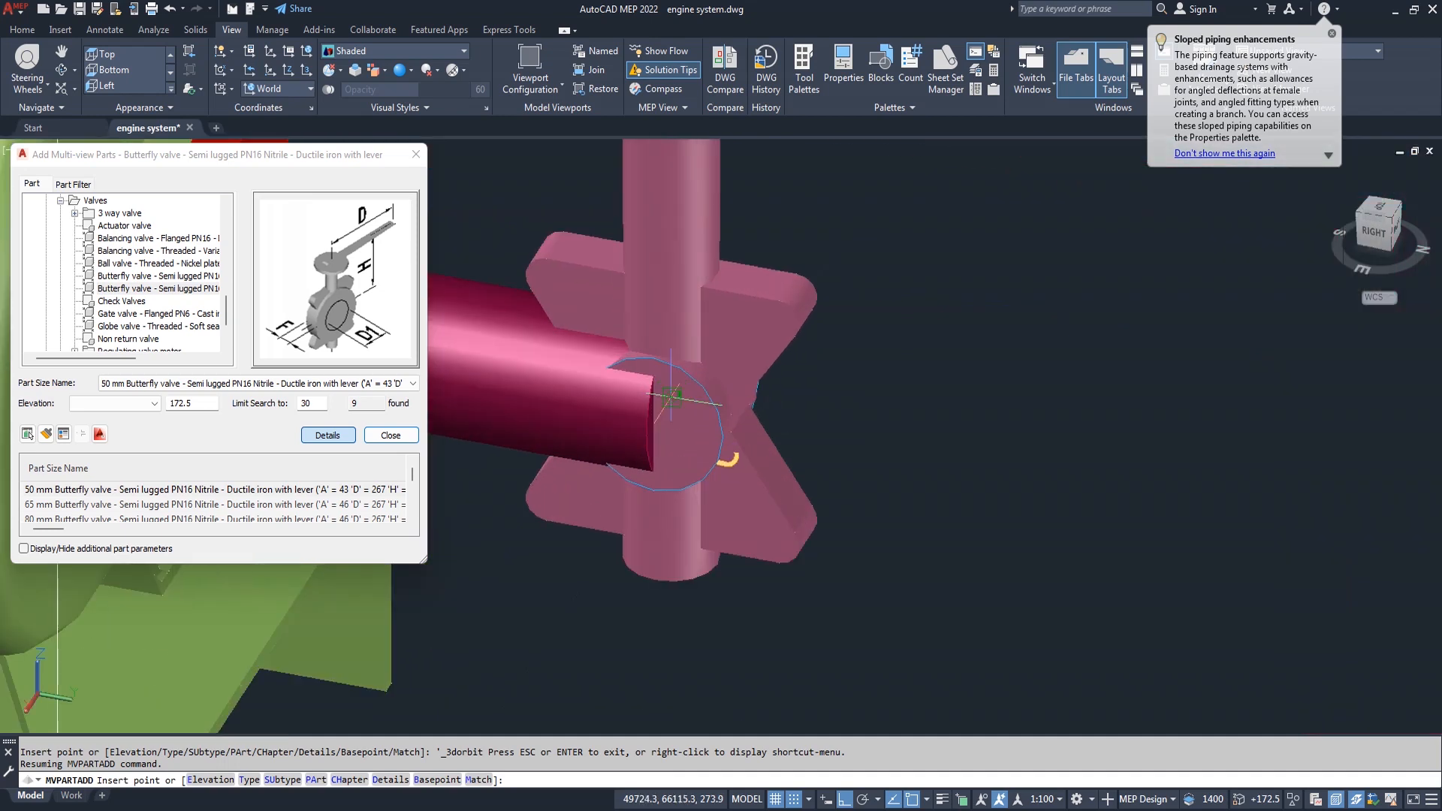
{"action": "left_click", "coordinate": [670, 394]}
{"action": "scroll", "coordinate": [671, 394], "scroll_direction": "down", "scroll_amount": 6}
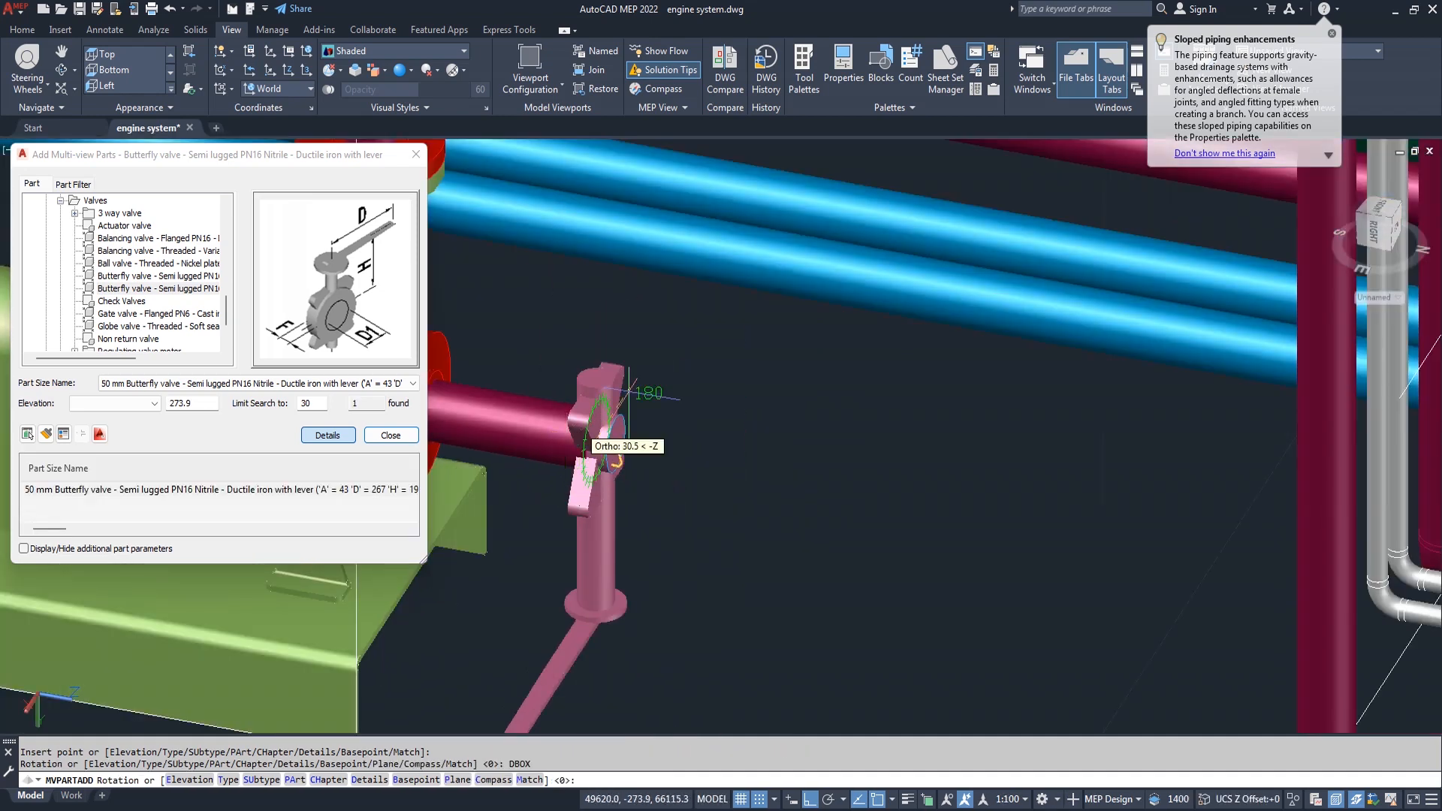
{"action": "left_click", "coordinate": [530, 538]}
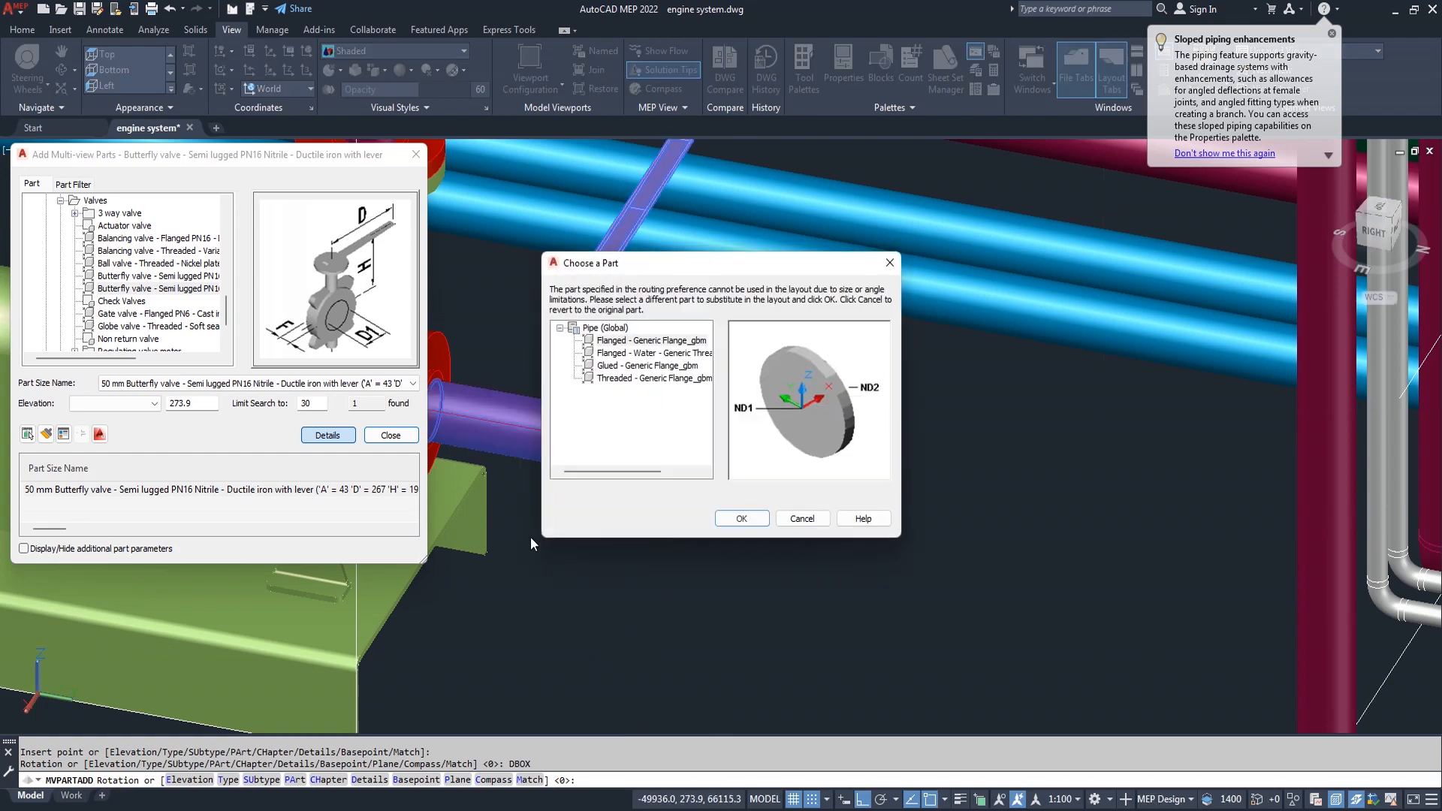
{"action": "left_click", "coordinate": [741, 518]}
{"action": "scroll", "coordinate": [733, 523], "scroll_direction": "down", "scroll_amount": 5}
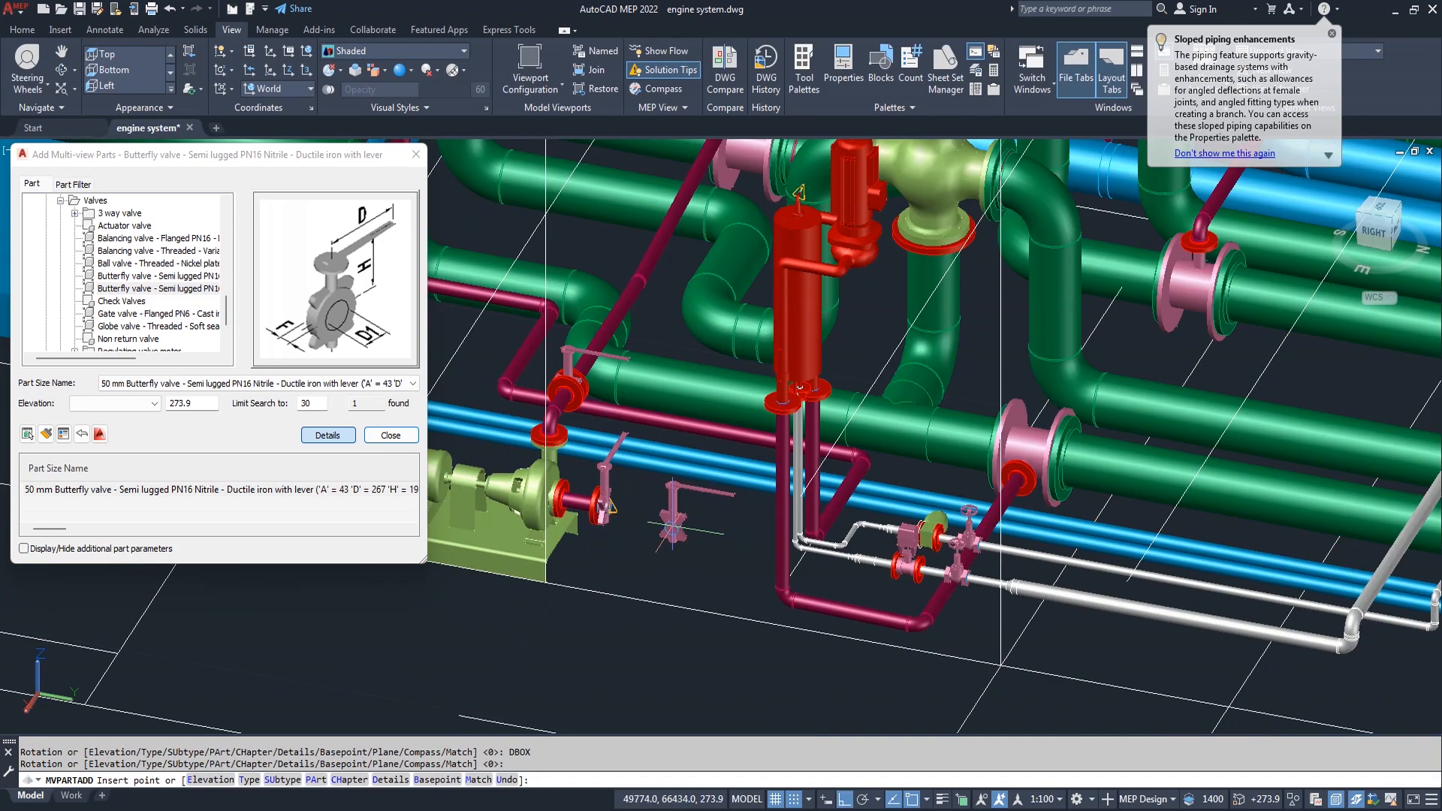
{"action": "scroll", "coordinate": [672, 530], "scroll_direction": "up", "scroll_amount": 5}
{"action": "key", "text": "Return"}
Continue the line with a 200 mm long, 50 mm pipe from the butterfly valve's free side, accepting the substitute flange.
{"action": "scroll", "coordinate": [557, 498], "scroll_direction": "up", "scroll_amount": 3}
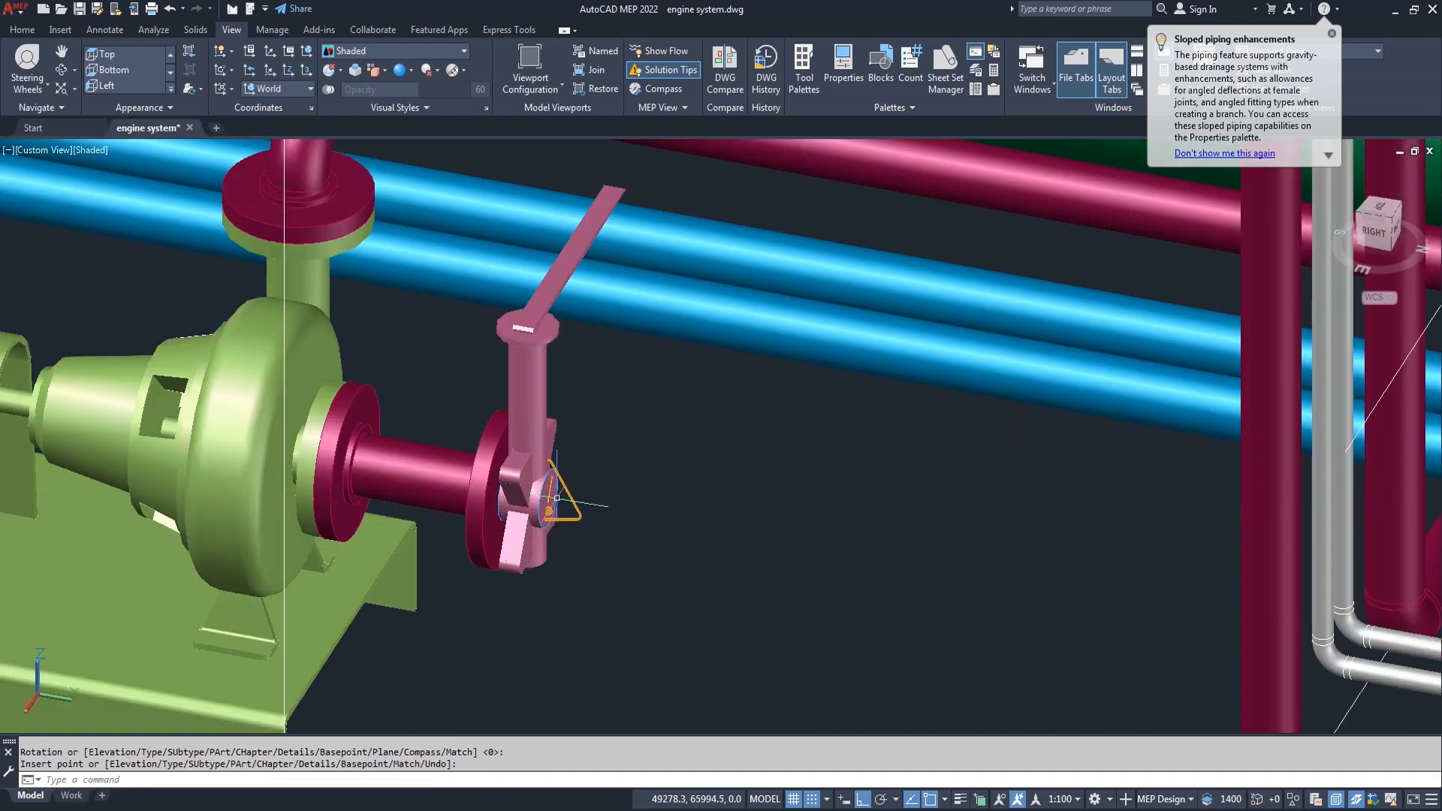
{"action": "left_click", "coordinate": [560, 502]}
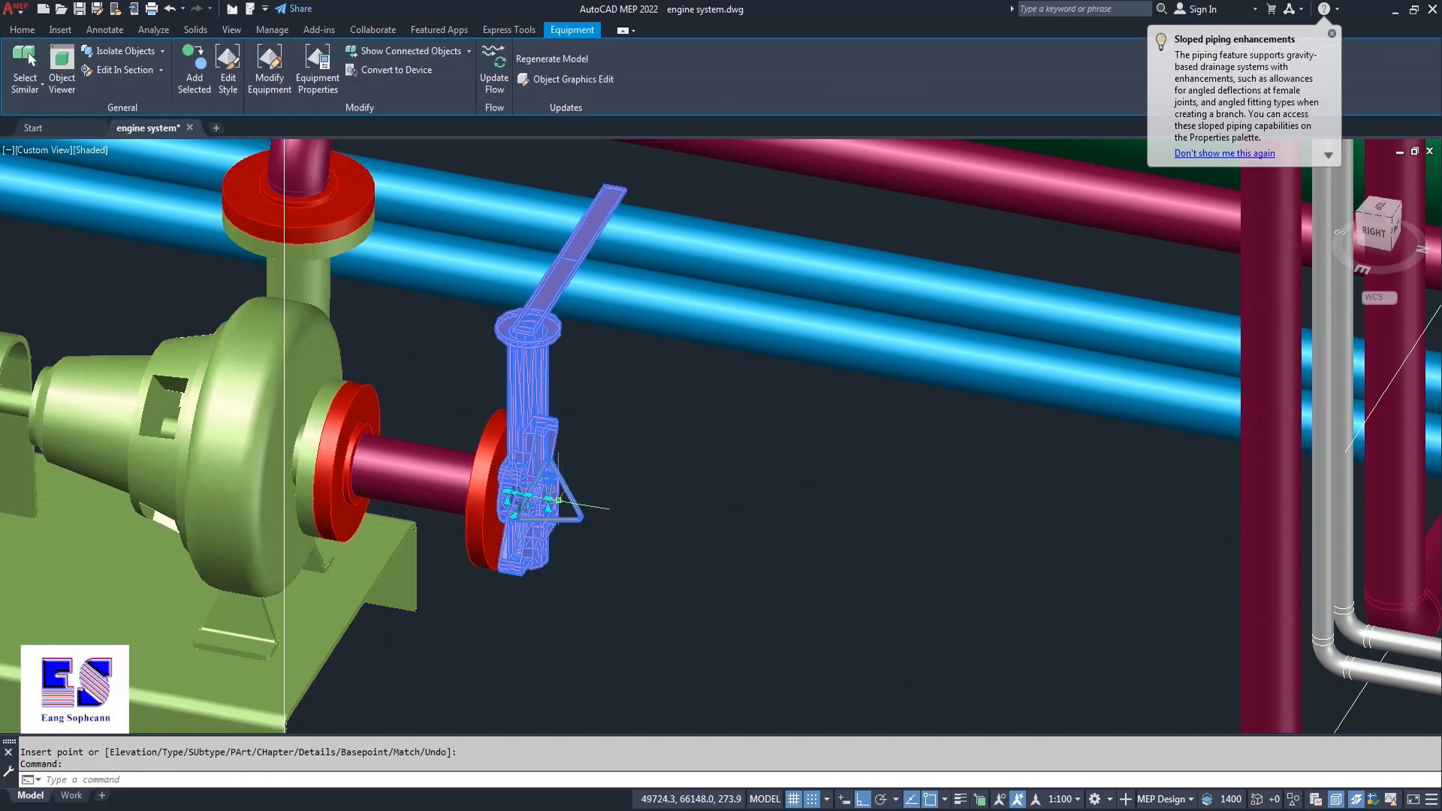
{"action": "left_click", "coordinate": [559, 500]}
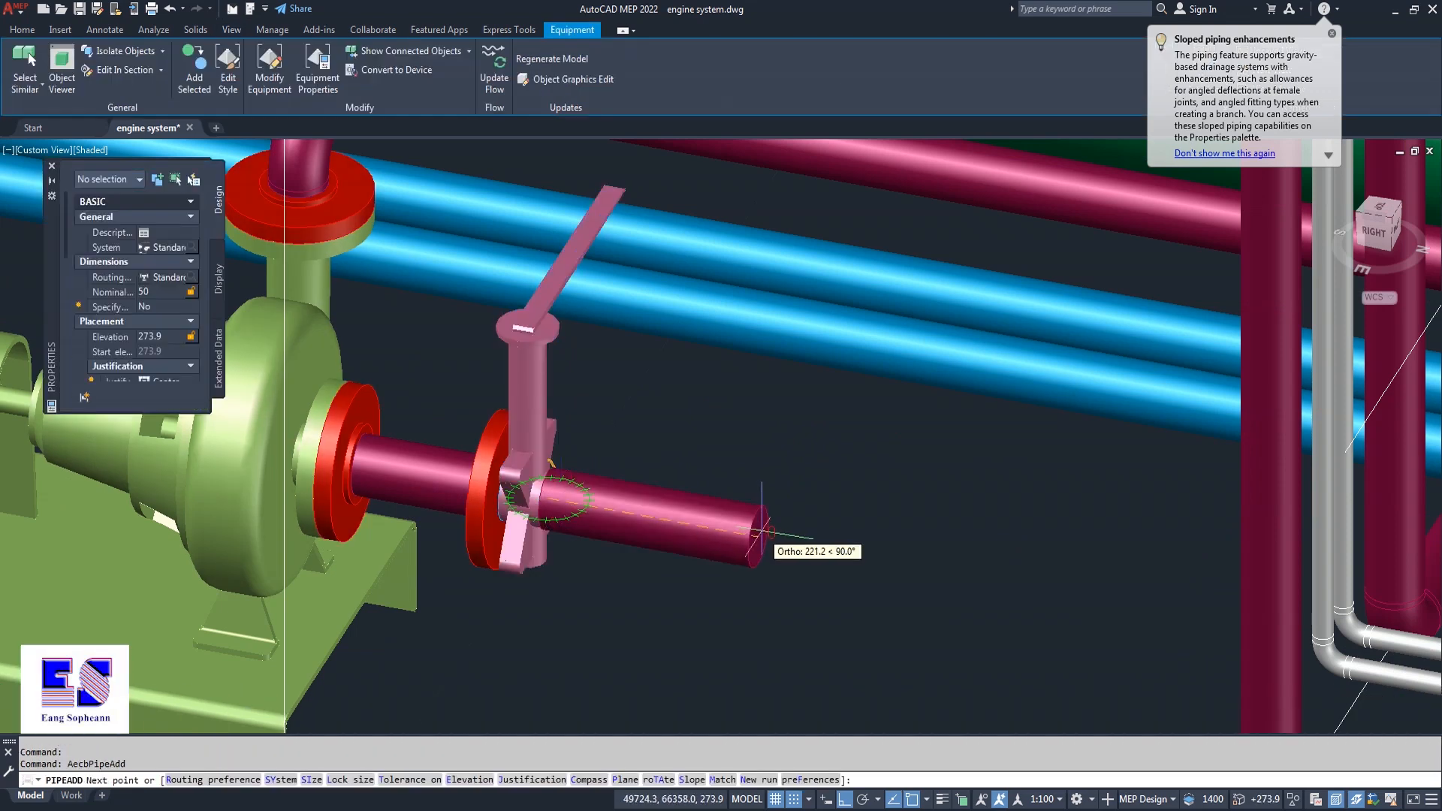
{"action": "type", "text": "20"}
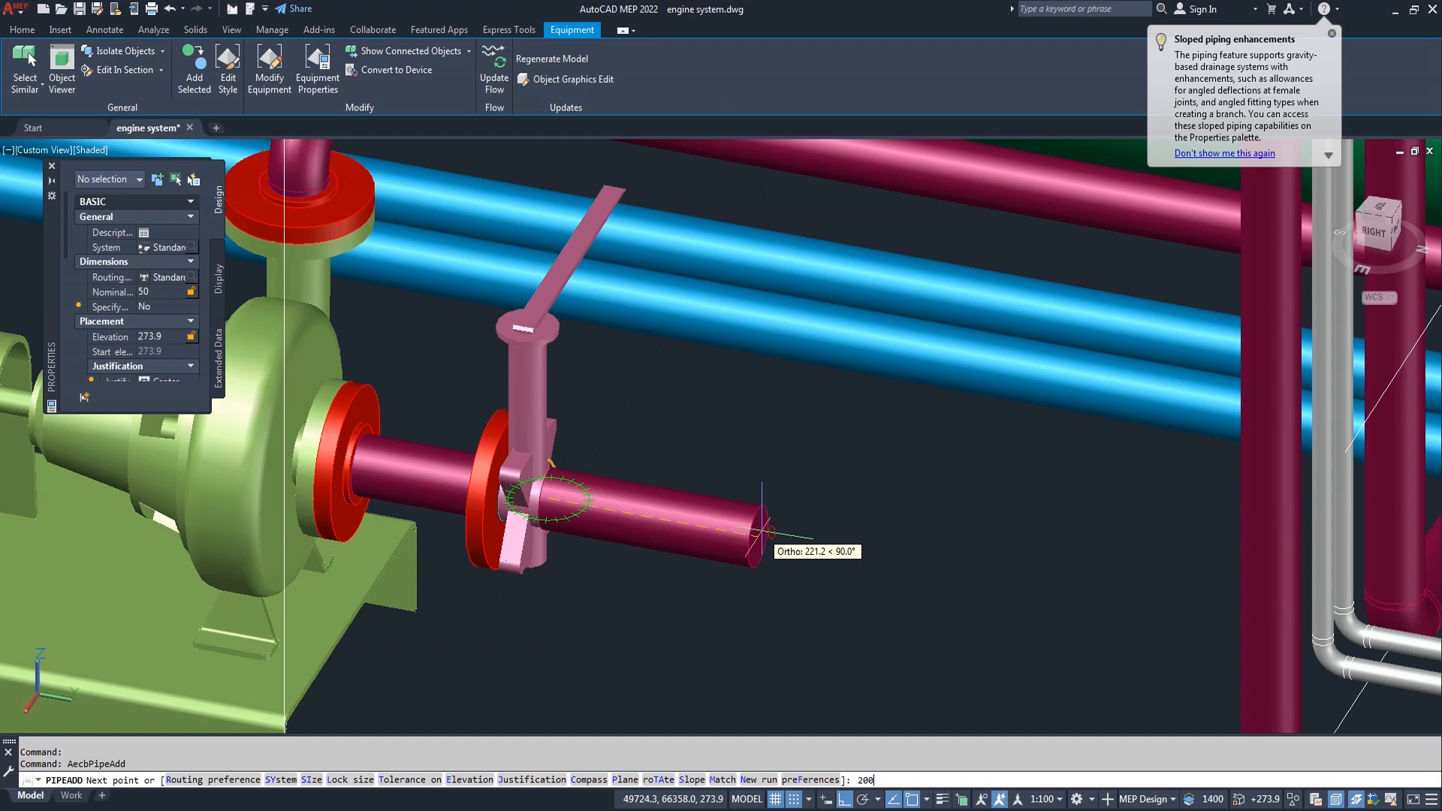
{"action": "type", "text": "0"}
{"action": "key", "text": "Return"}
{"action": "left_click", "coordinate": [741, 518]}
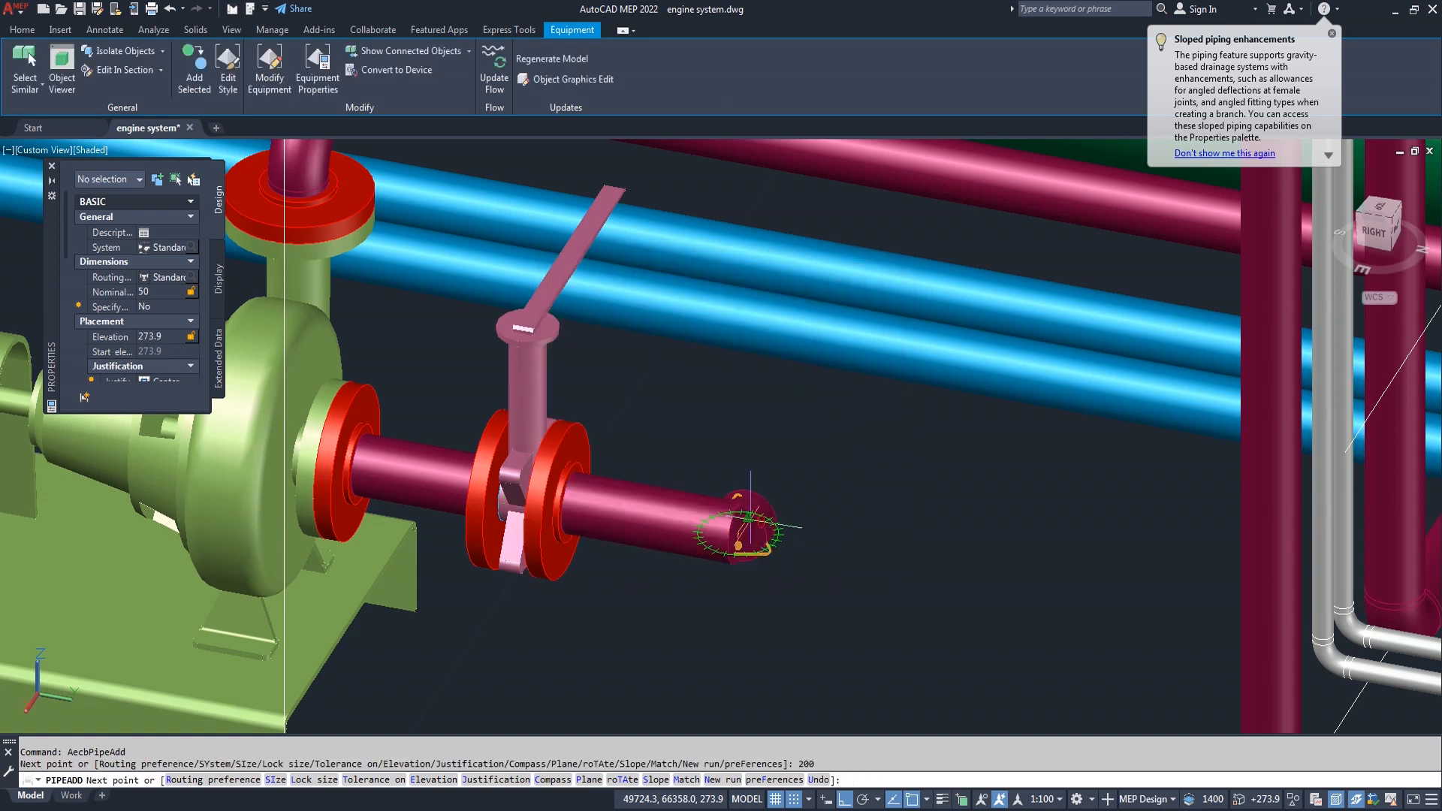
Turn the run 90 degrees along the X axis with a short pipe about 200 mm long, and end the pipe run.
{"action": "scroll", "coordinate": [744, 518], "scroll_direction": "down", "scroll_amount": 4}
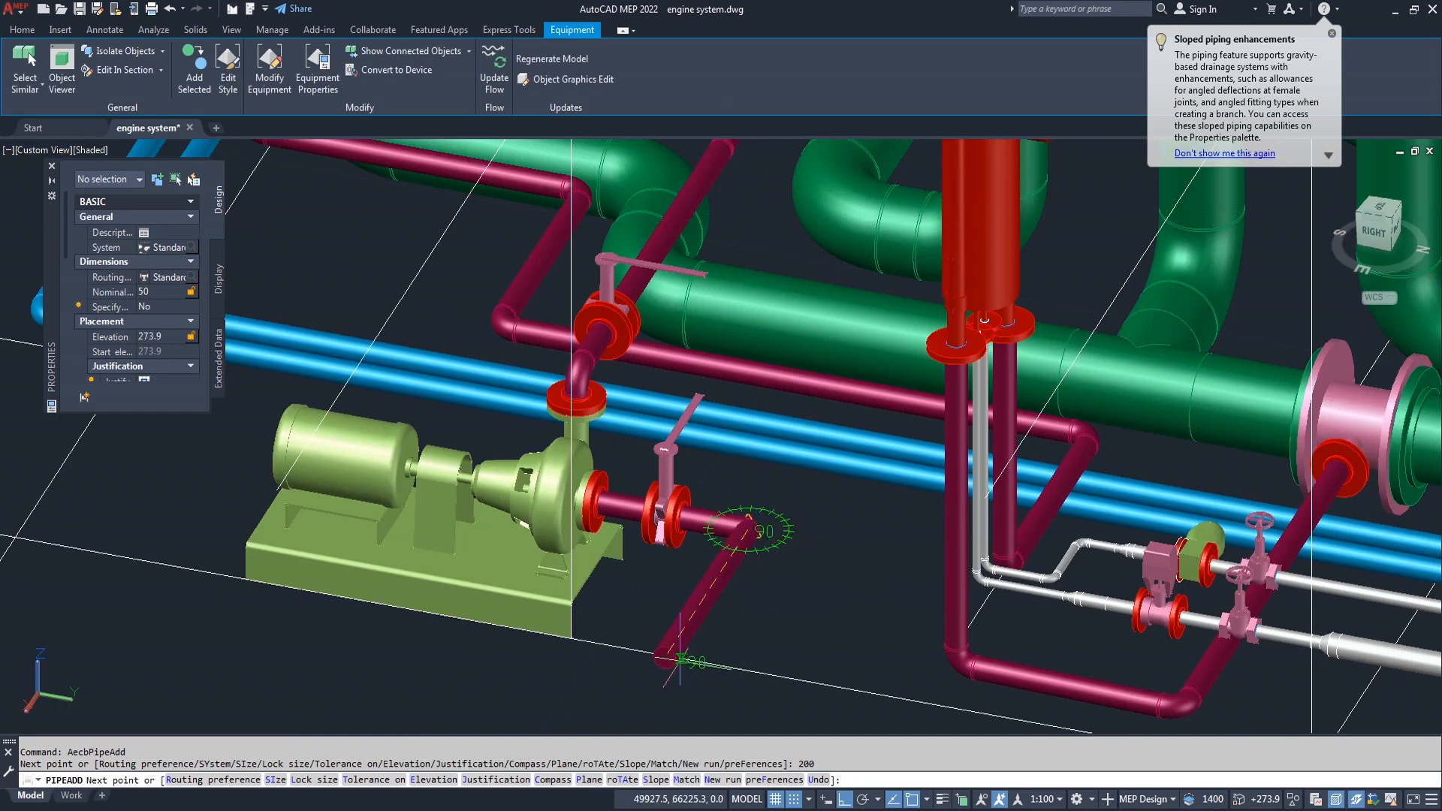
{"action": "scroll", "coordinate": [679, 659], "scroll_direction": "up", "scroll_amount": 3}
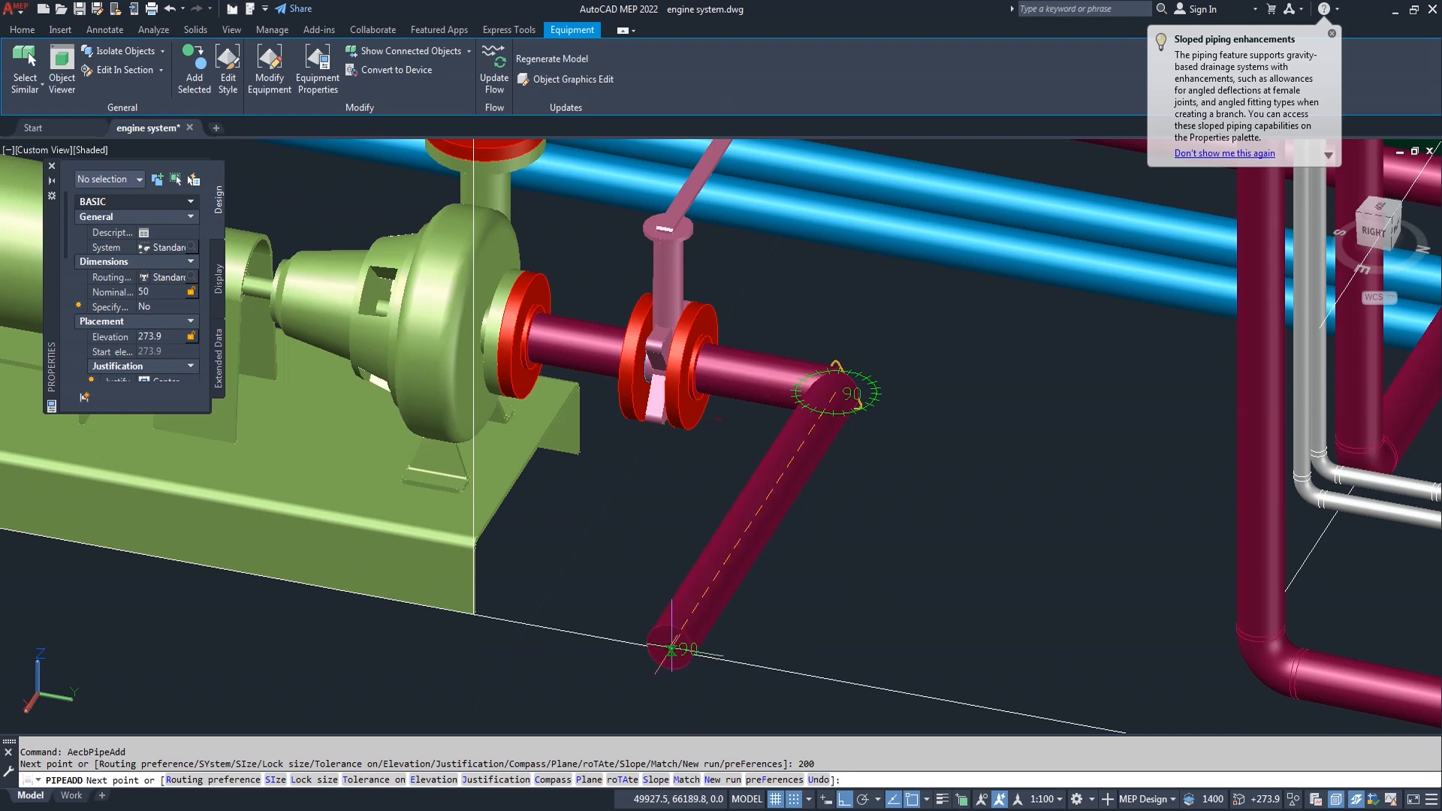
{"action": "left_click", "coordinate": [671, 648]}
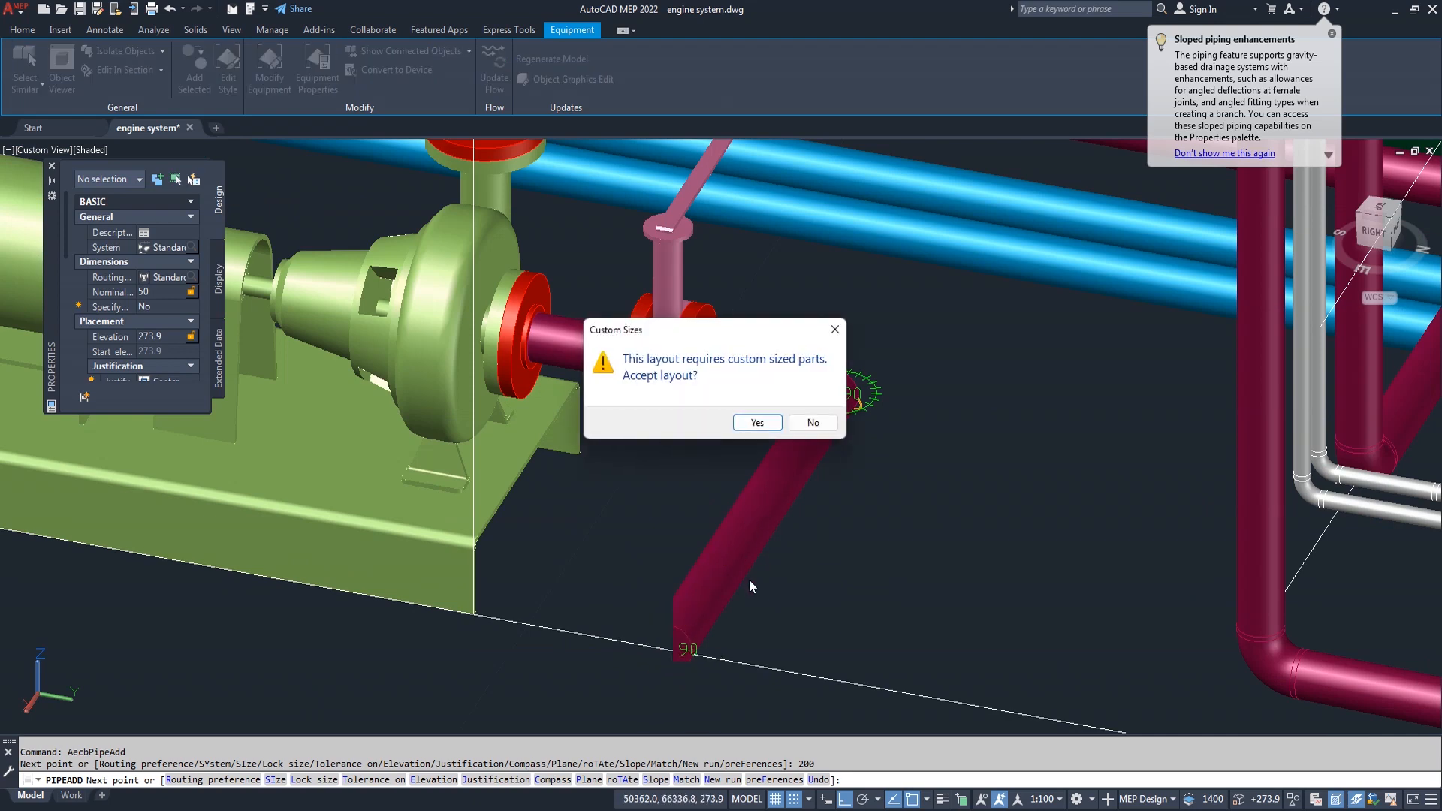
{"action": "key", "text": "Return"}
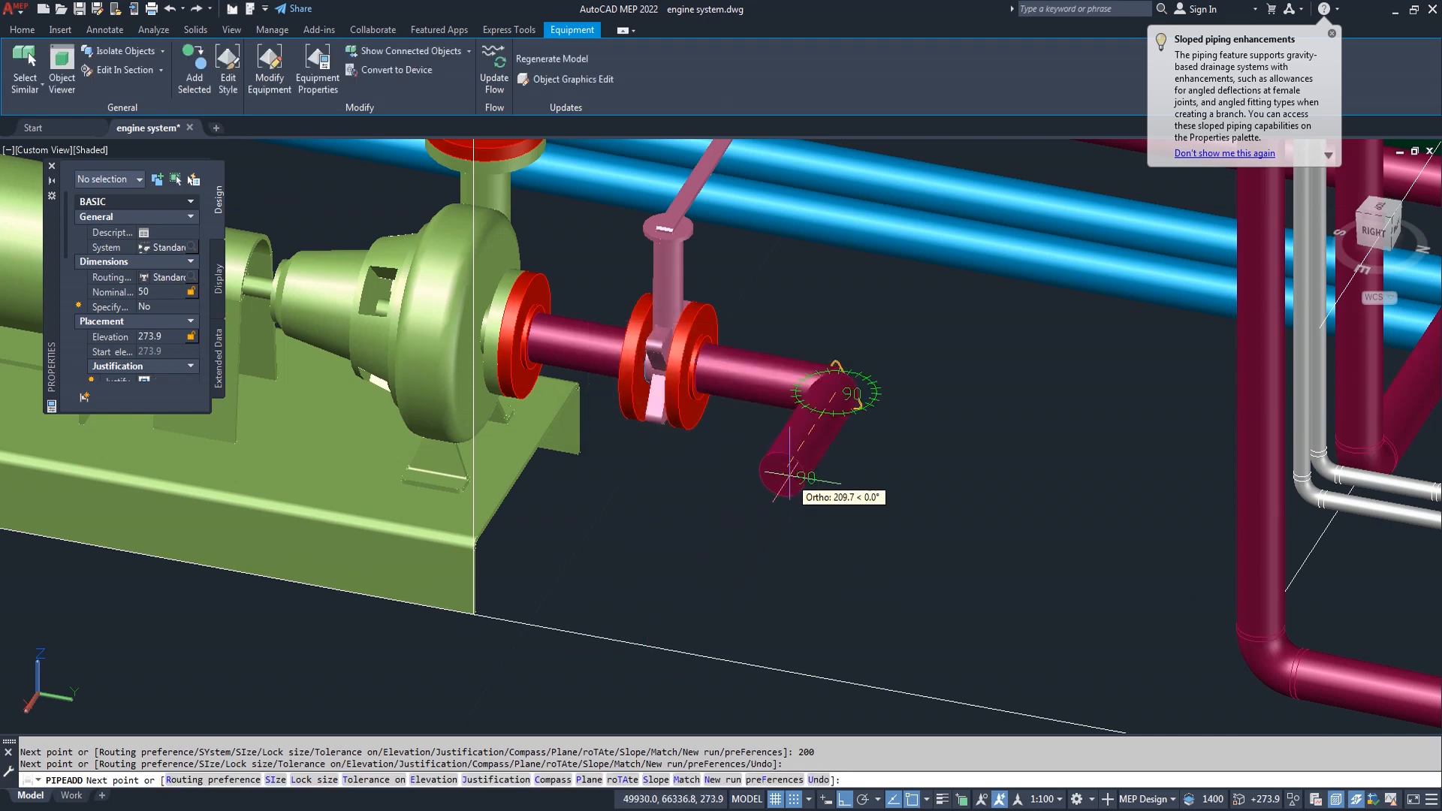
{"action": "left_click", "coordinate": [793, 460]}
{"action": "key", "text": "Return"}
{"action": "scroll", "coordinate": [742, 563], "scroll_direction": "down", "scroll_amount": 4}
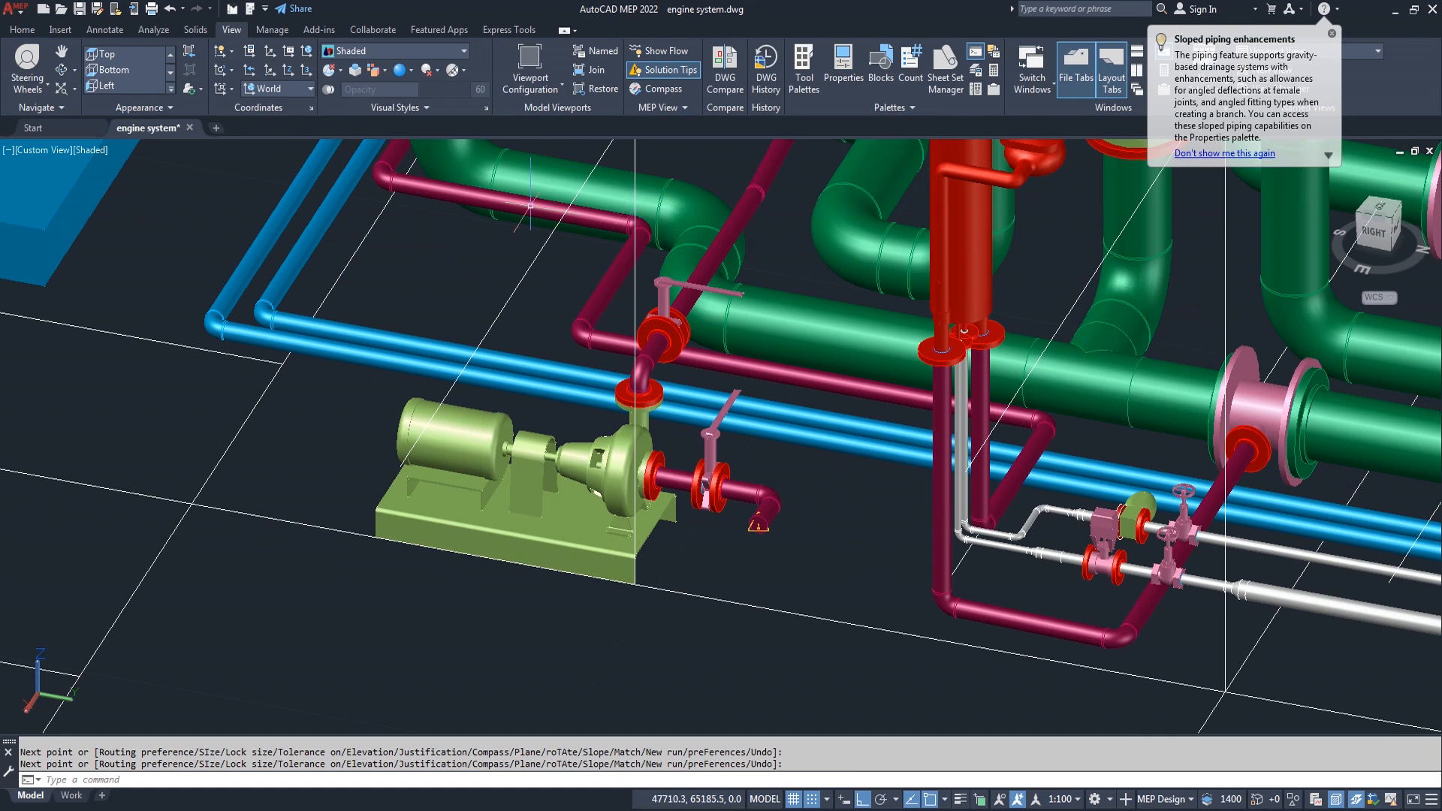
Return the display to the 2D Wireframe visual style and view the whole model from the top.
{"action": "left_click", "coordinate": [89, 150]}
{"action": "left_click", "coordinate": [120, 189]}
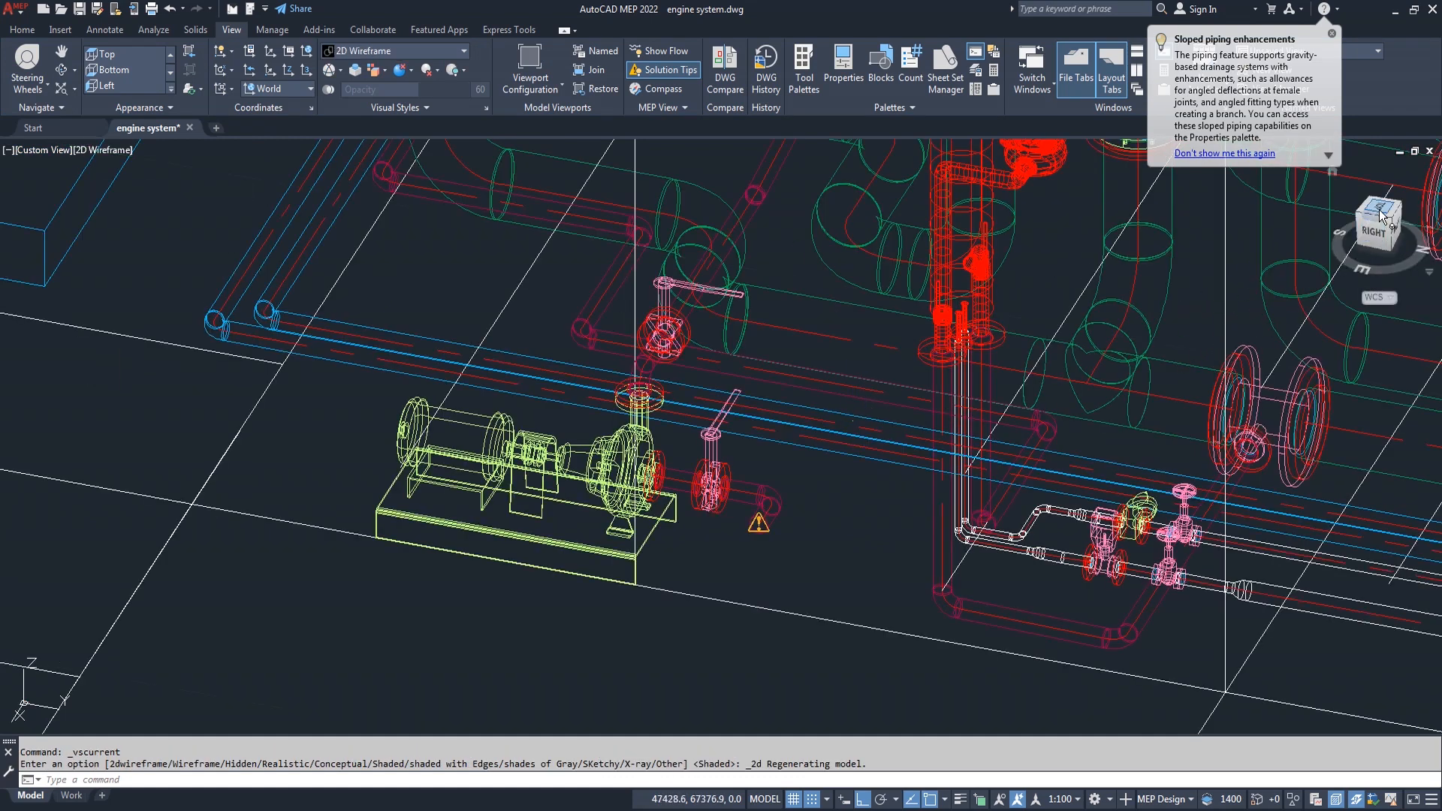
{"action": "left_click", "coordinate": [1380, 213]}
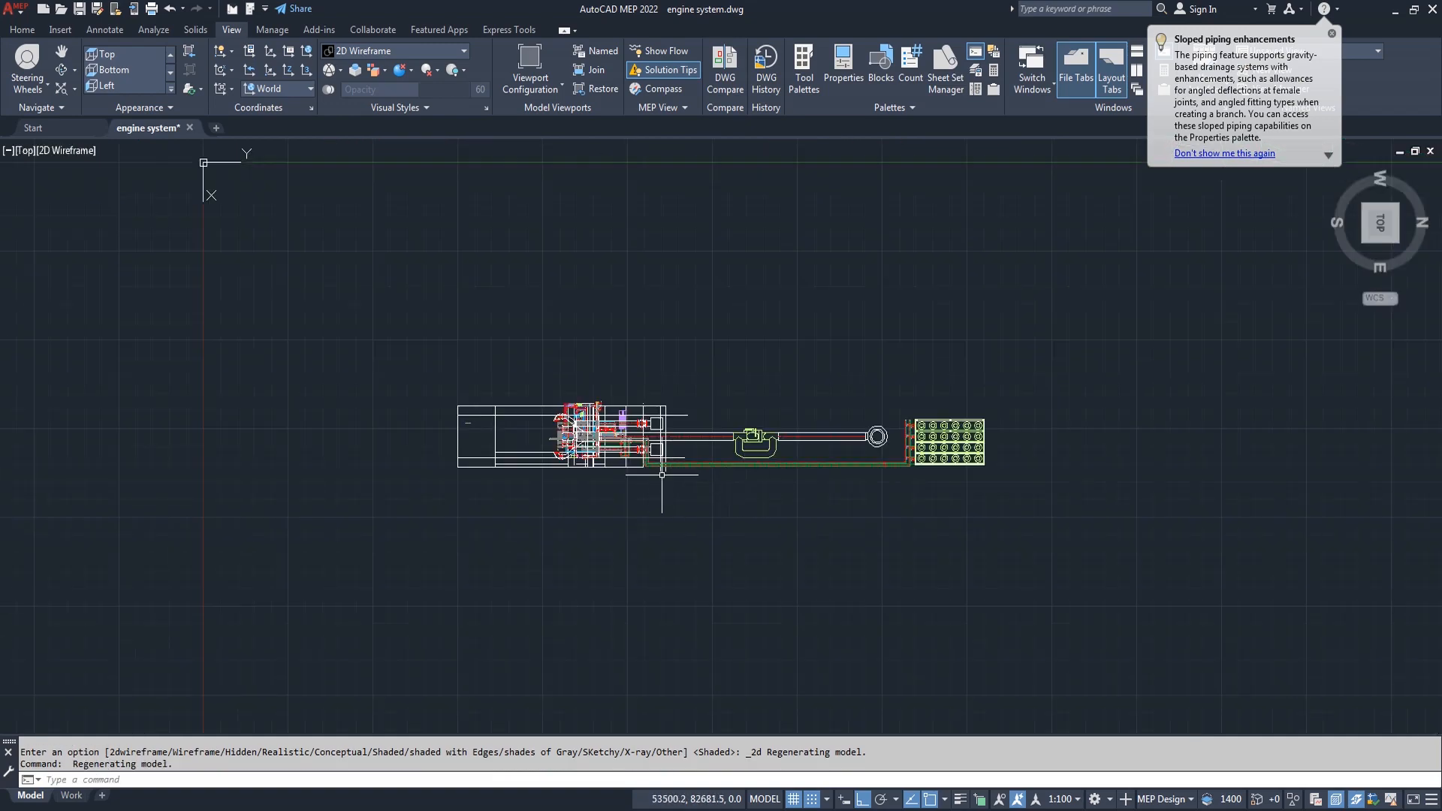
Extend the open end of the 50 mm pipe after the pump's side butterfly valve to the white construction line, and end the run.
{"action": "scroll", "coordinate": [464, 440], "scroll_direction": "up", "scroll_amount": 8}
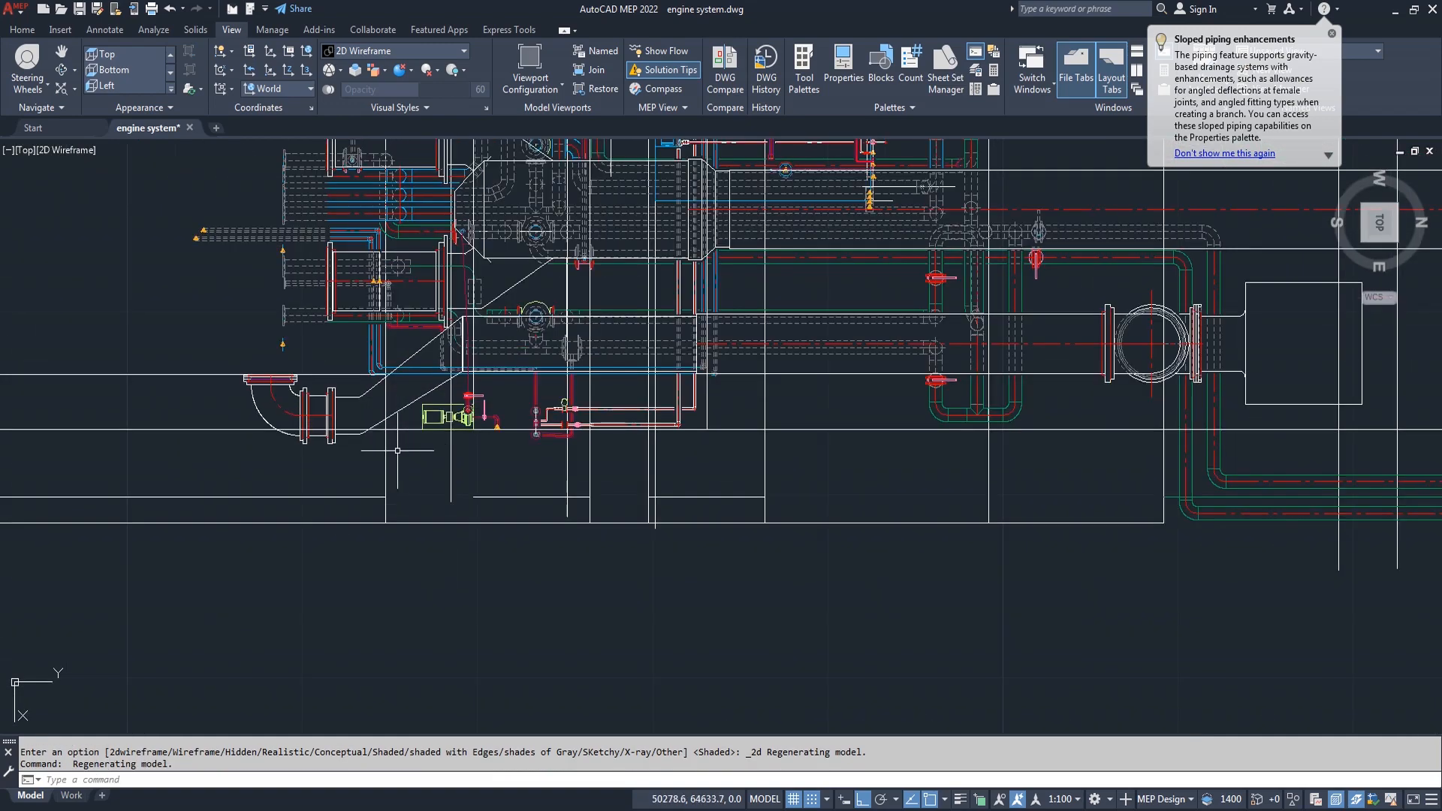
{"action": "scroll", "coordinate": [466, 414], "scroll_direction": "up", "scroll_amount": 6}
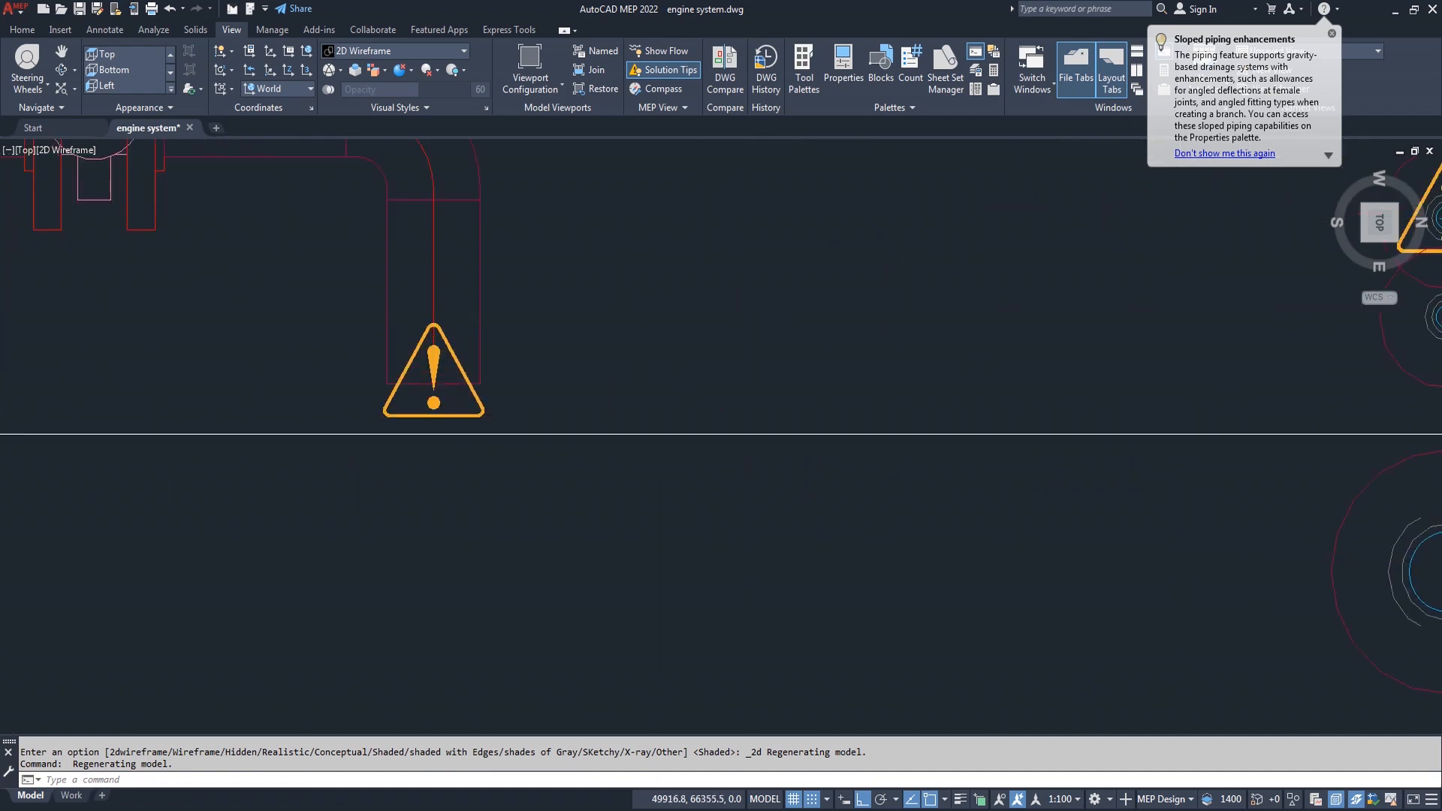
{"action": "left_click", "coordinate": [427, 366]}
{"action": "left_click", "coordinate": [414, 378]}
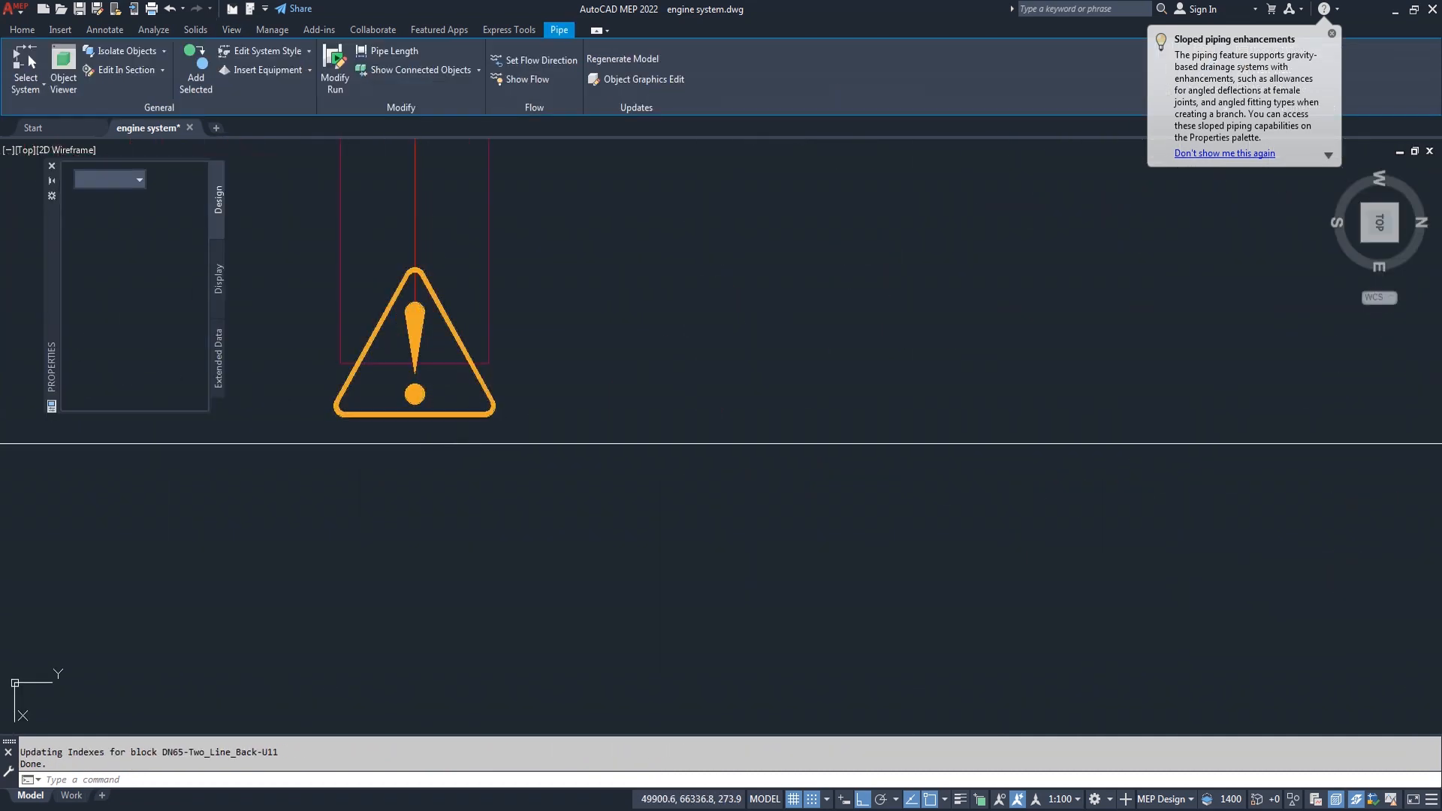
{"action": "left_click", "coordinate": [415, 445]}
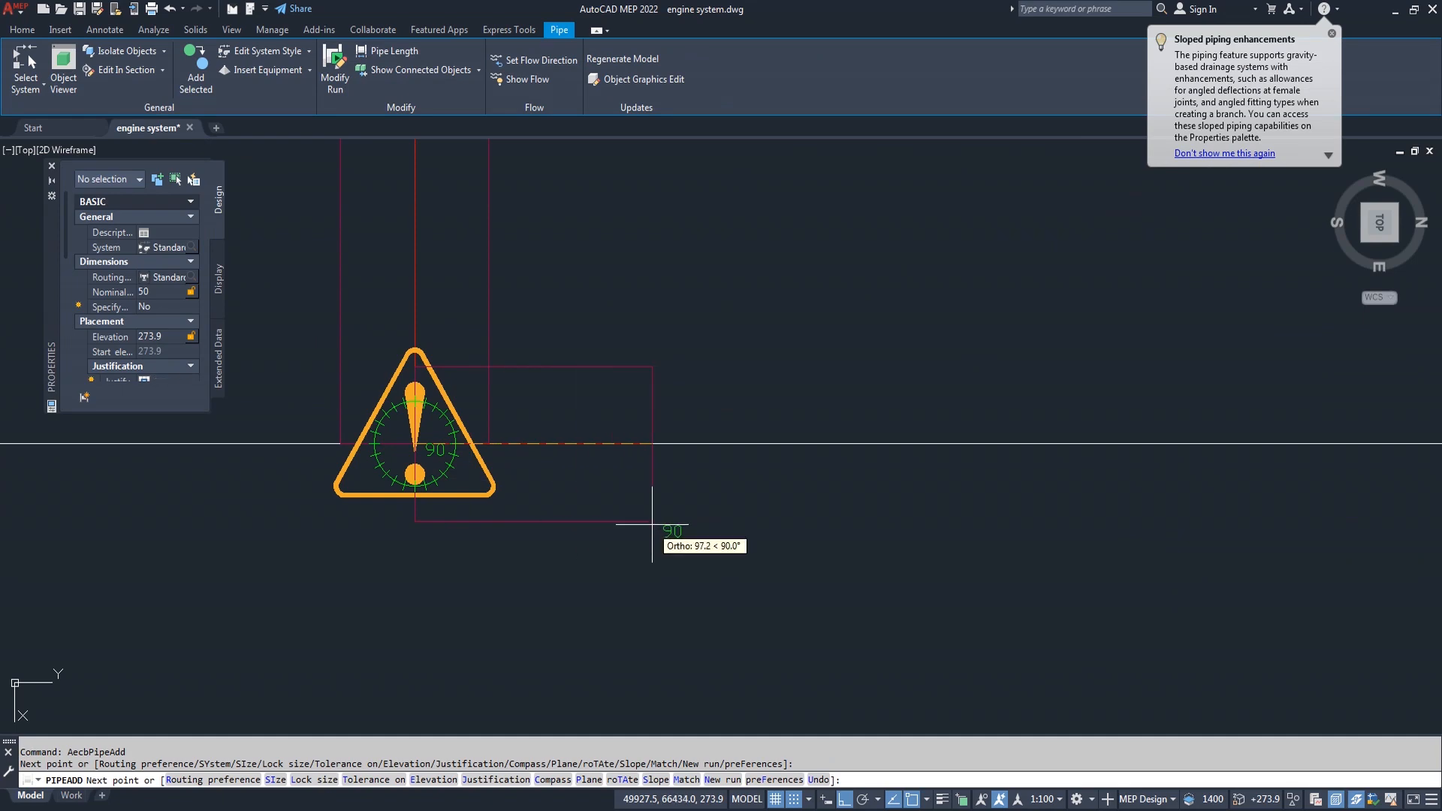
{"action": "key", "text": "Escape"}
{"action": "scroll", "coordinate": [561, 553], "scroll_direction": "down", "scroll_amount": 6}
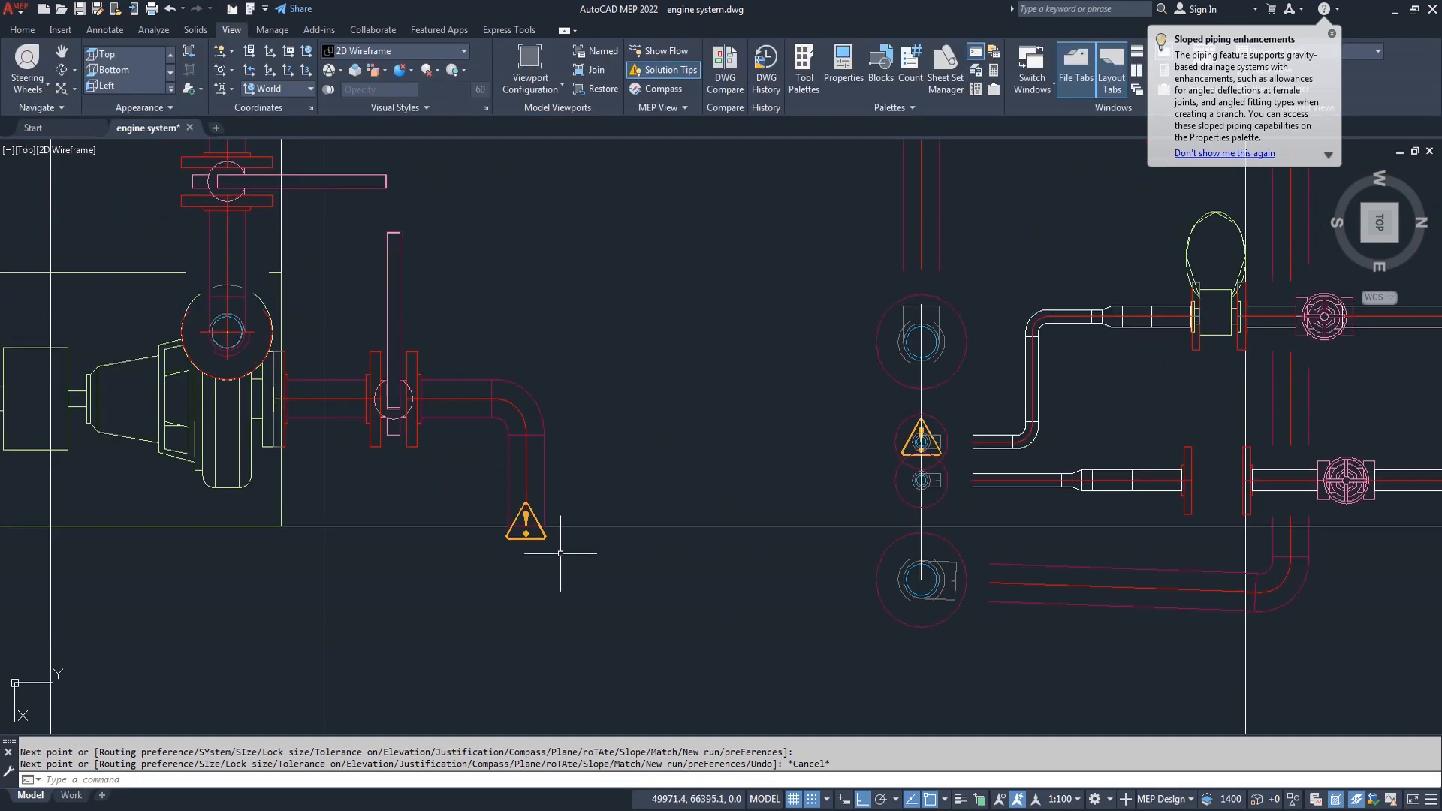
{"action": "scroll", "coordinate": [635, 521], "scroll_direction": "down", "scroll_amount": 5}
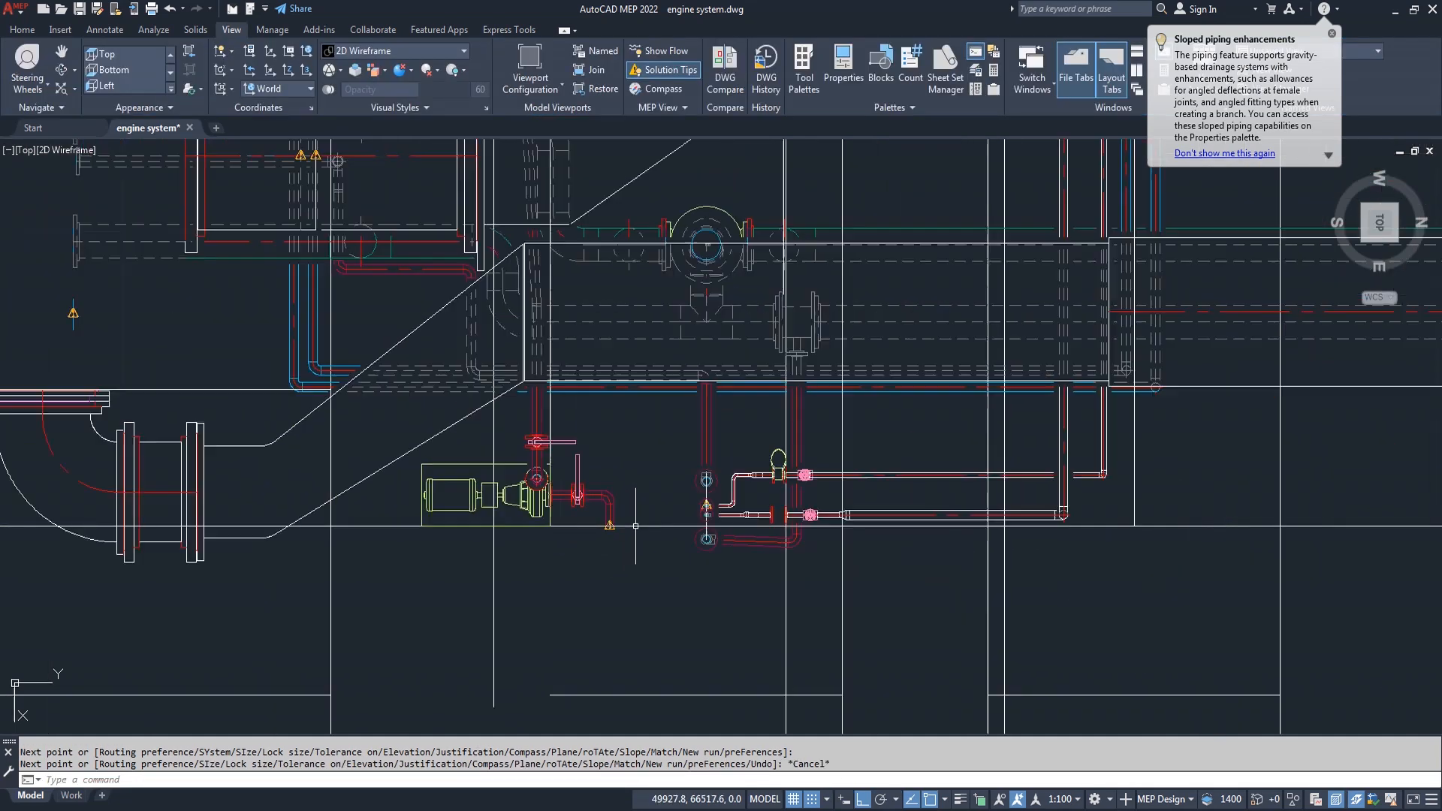
{"action": "scroll", "coordinate": [635, 528], "scroll_direction": "down", "scroll_amount": 3}
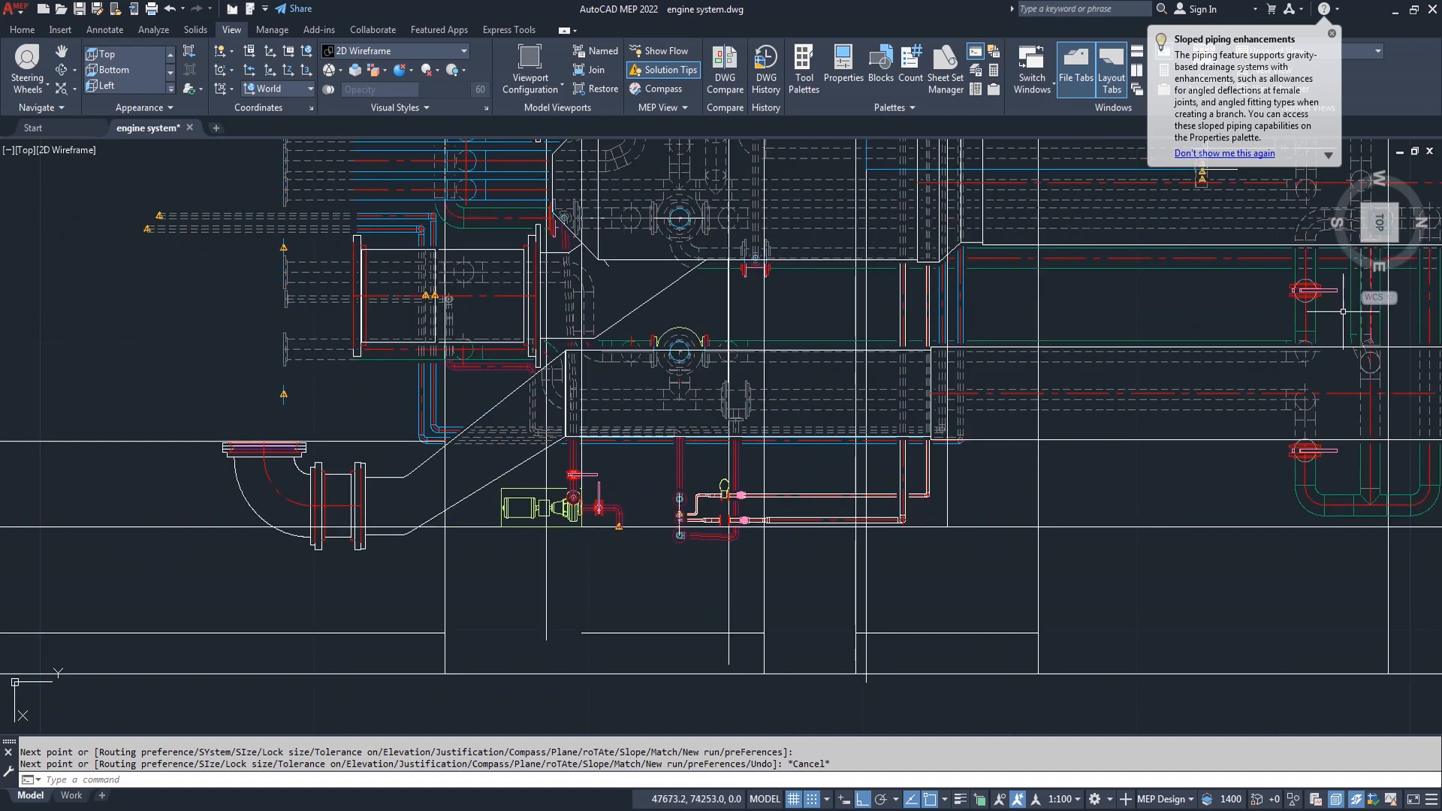
In the NE isometric view, continue that 50 mm pipe from its open end straight down along -Z to elevation 0.
{"action": "left_click", "coordinate": [1398, 247]}
{"action": "scroll", "coordinate": [765, 443], "scroll_direction": "down", "scroll_amount": 3}
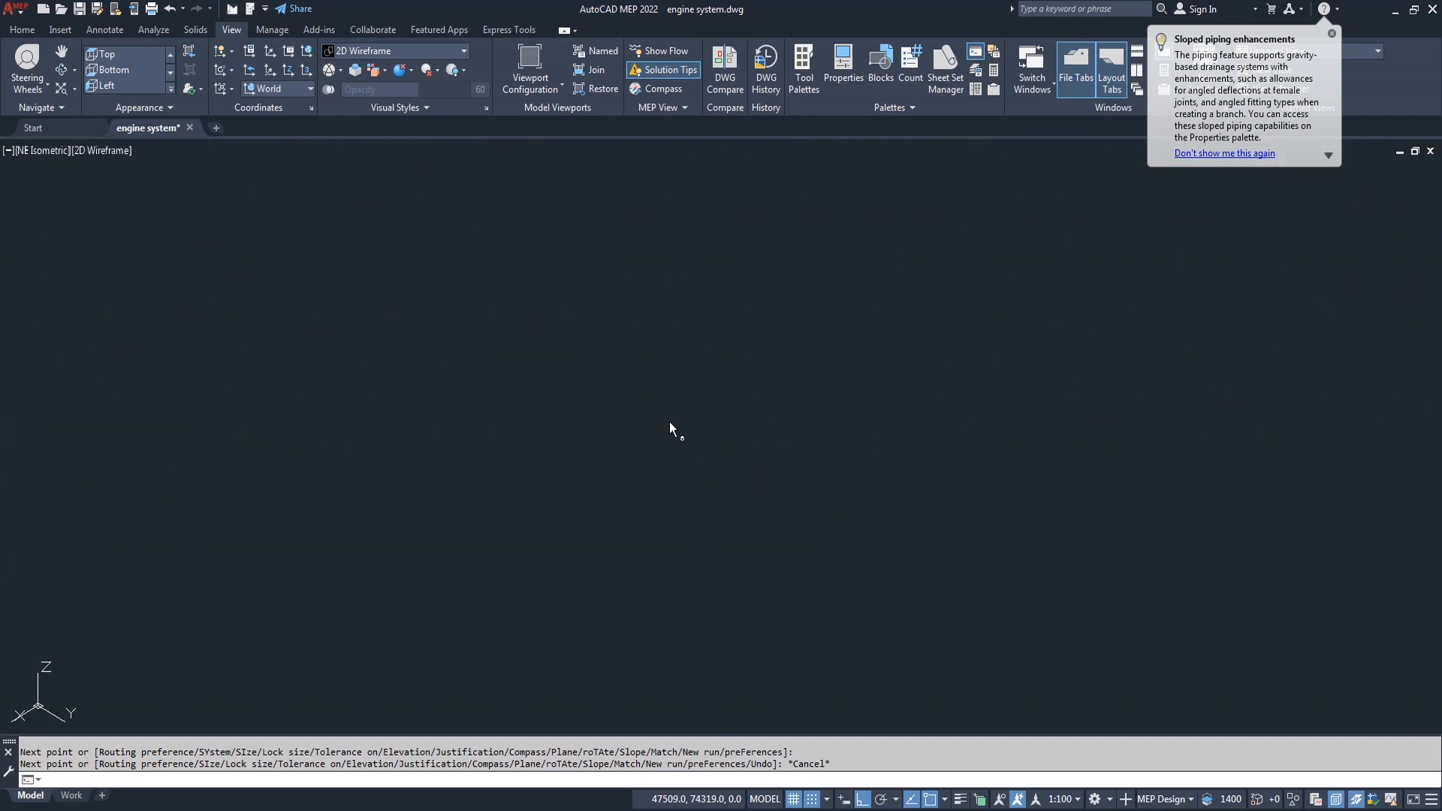
{"action": "scroll", "coordinate": [670, 430], "scroll_direction": "up", "scroll_amount": 3}
{"action": "scroll", "coordinate": [609, 426], "scroll_direction": "up", "scroll_amount": 10}
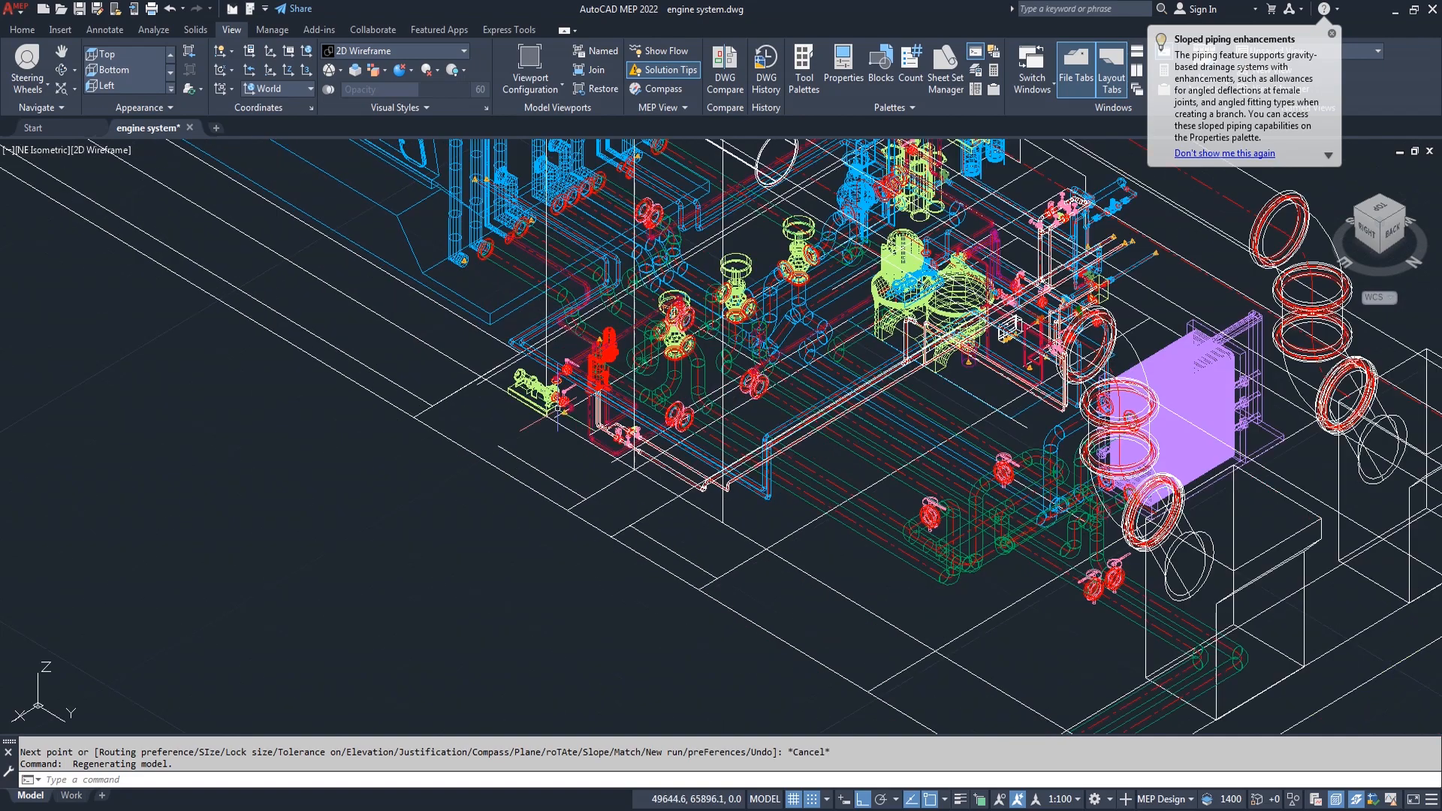
{"action": "scroll", "coordinate": [559, 428], "scroll_direction": "up", "scroll_amount": 4}
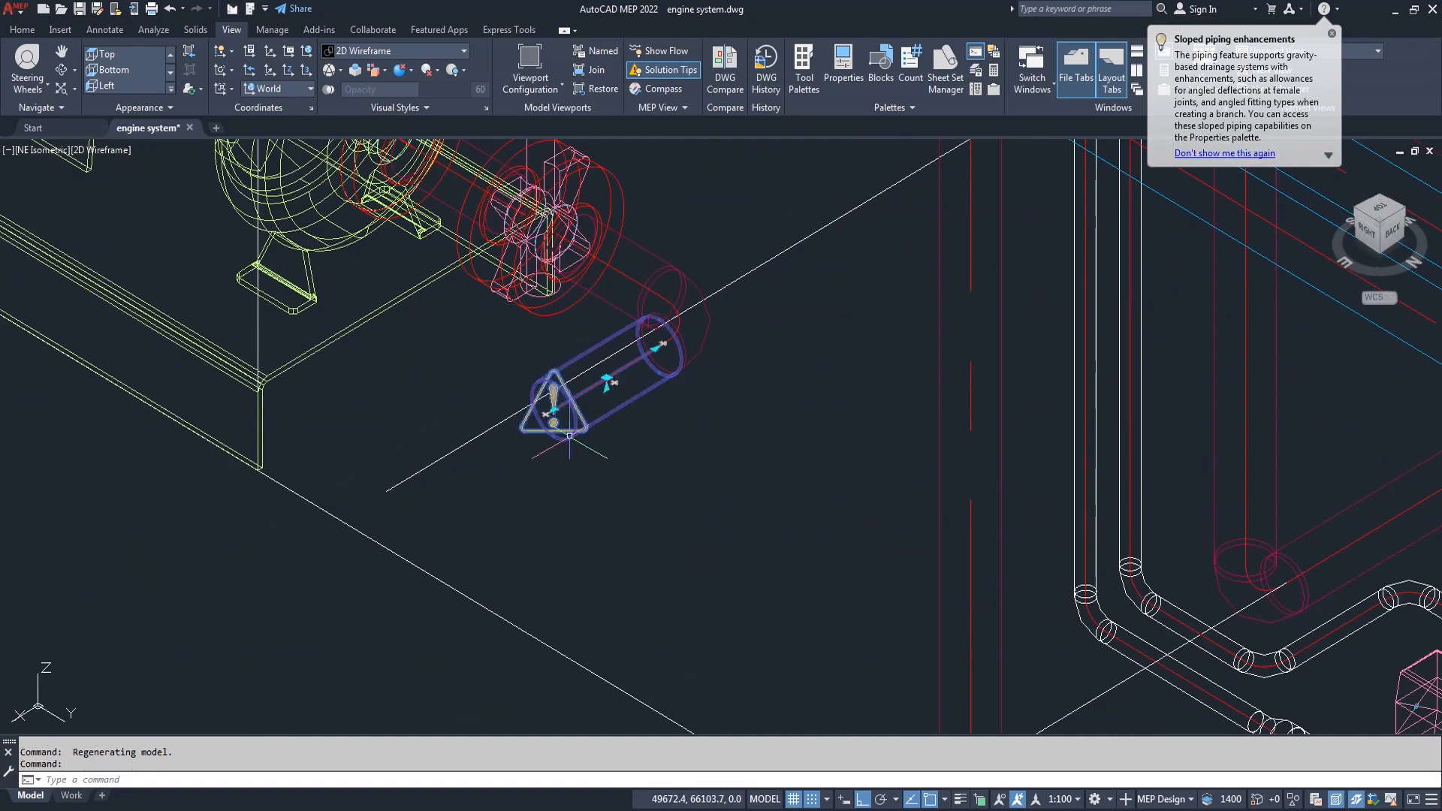
{"action": "left_click", "coordinate": [545, 439]}
{"action": "left_click", "coordinate": [546, 415]}
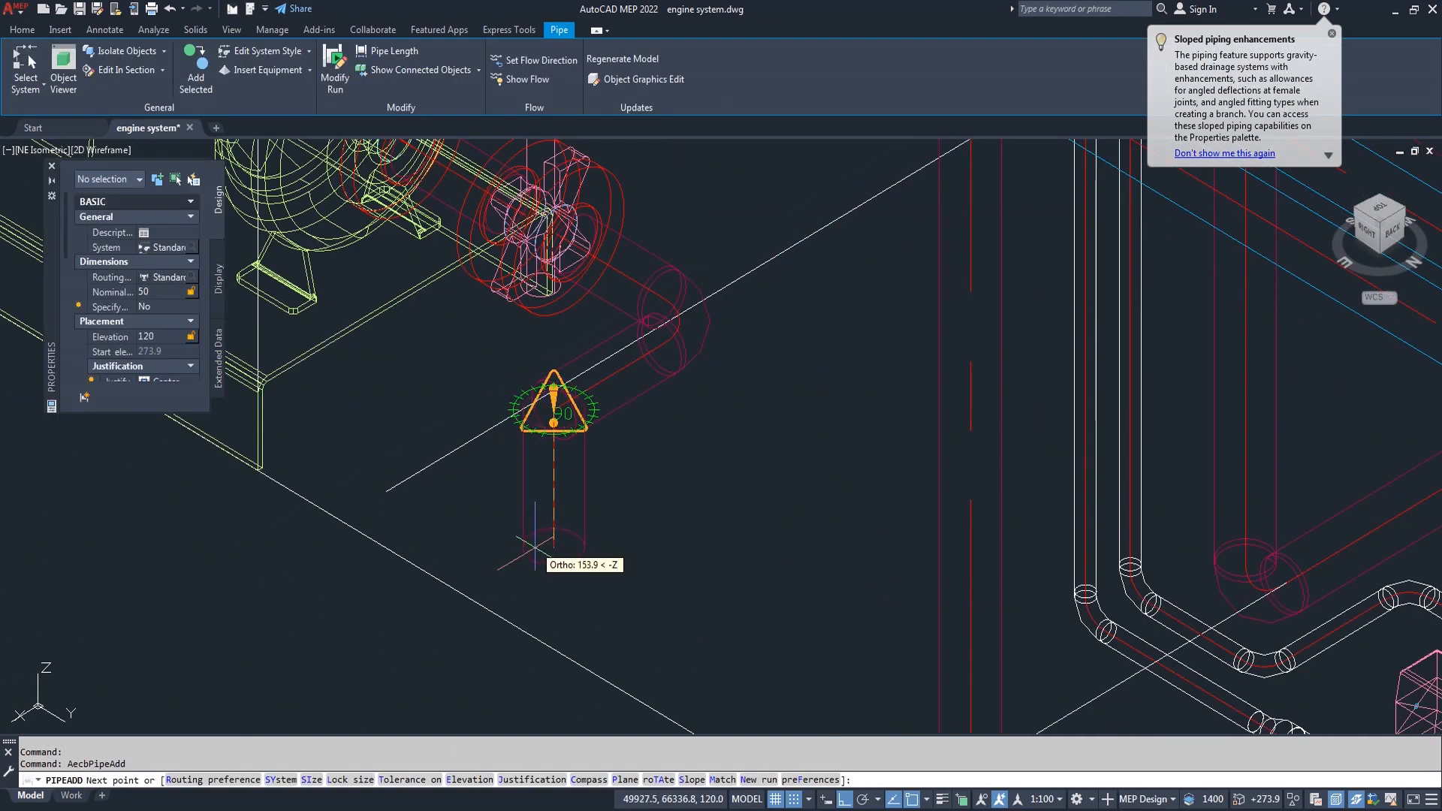
{"action": "left_click", "coordinate": [554, 647]}
{"action": "scroll", "coordinate": [556, 644], "scroll_direction": "down", "scroll_amount": 8}
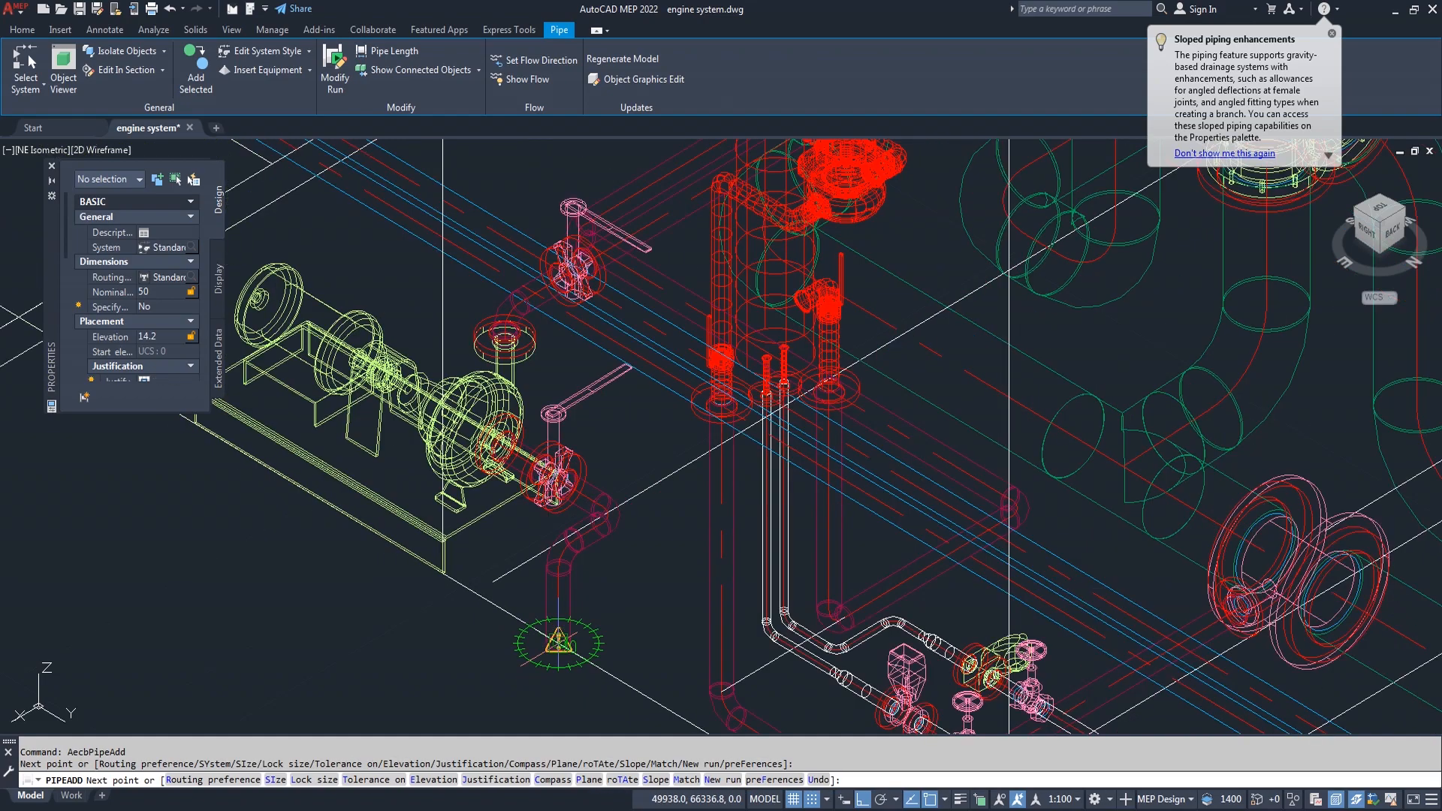
Run the pipe about 1695 mm along the Y axis, raise it about 168 mm vertically, and end the run.
{"action": "scroll", "coordinate": [557, 642], "scroll_direction": "up", "scroll_amount": 8}
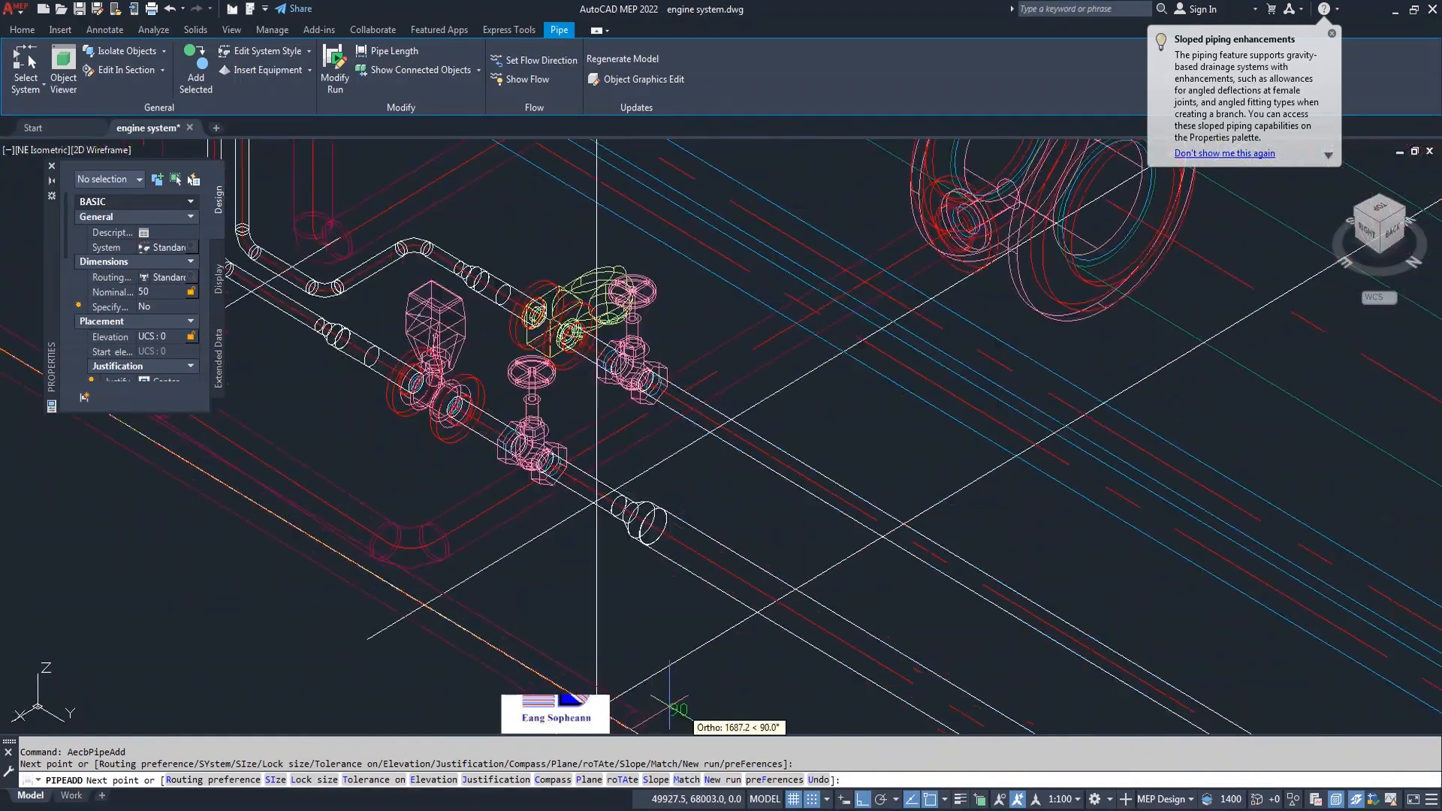
{"action": "left_click", "coordinate": [598, 708]}
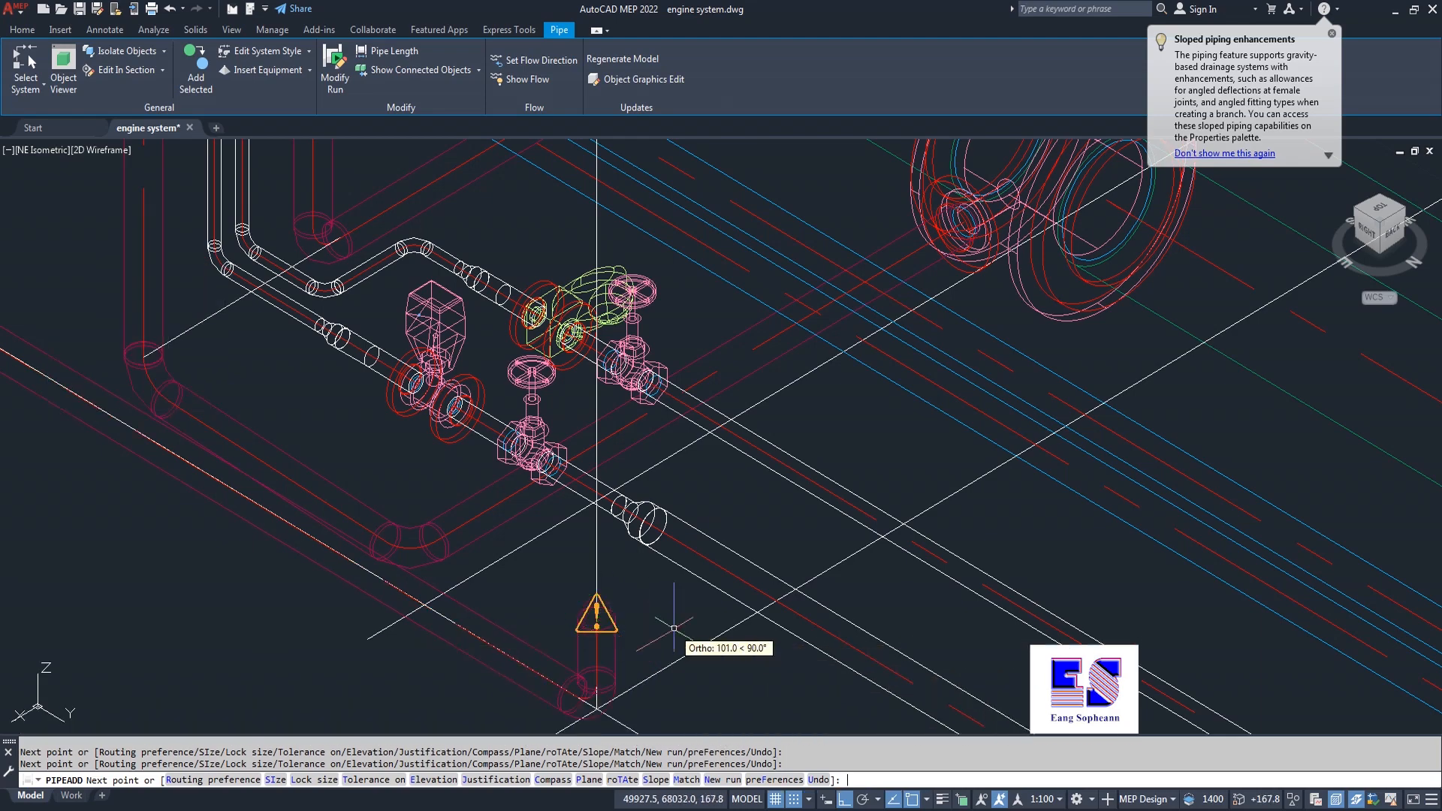
{"action": "key", "text": "Return"}
{"action": "scroll", "coordinate": [676, 646], "scroll_direction": "down", "scroll_amount": 4}
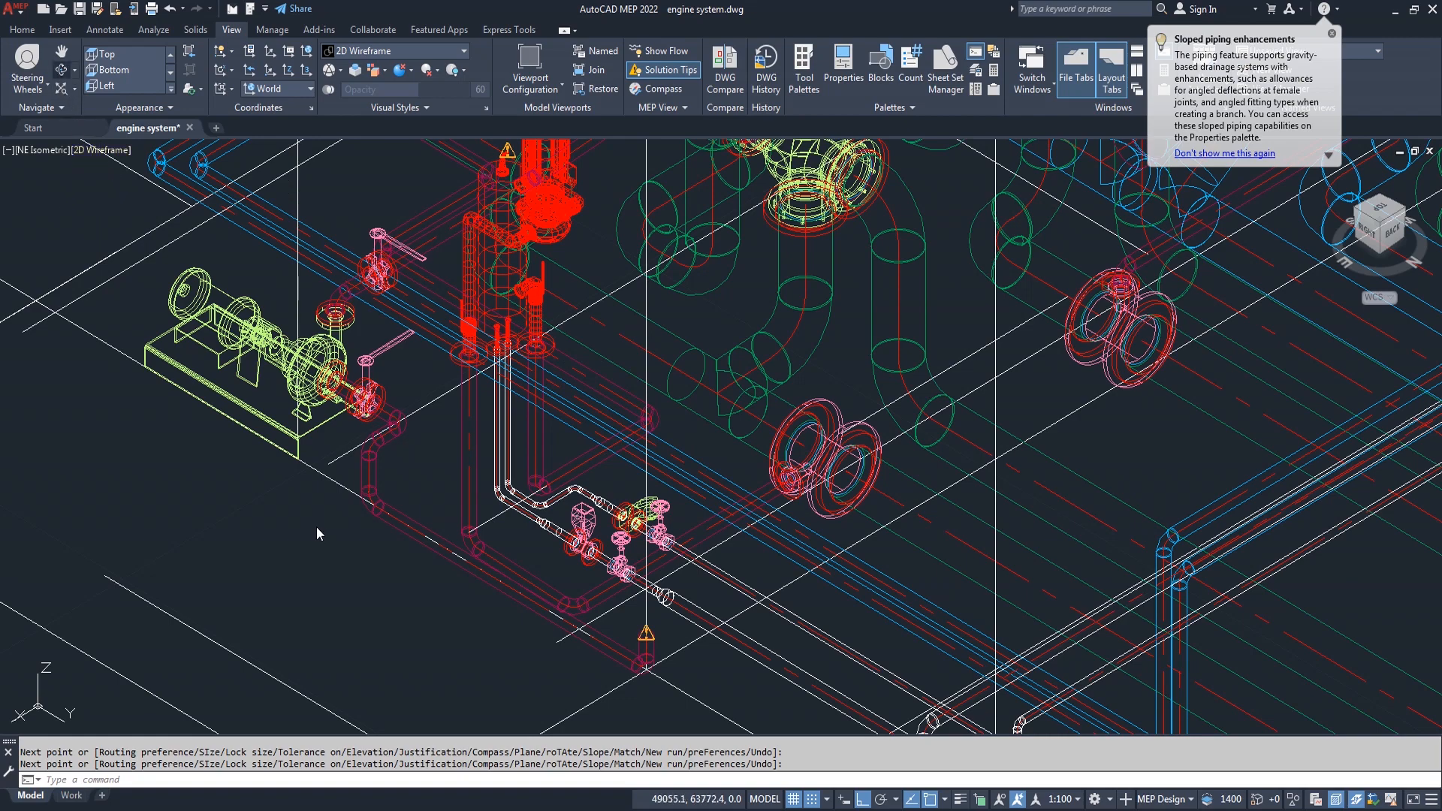
Orbit the model to examine the new pipe run from above, and return to the Top view around the pump.
{"action": "middle_click_drag", "start_coordinate": [317, 530], "coordinate": [446, 695], "text": "shift"}
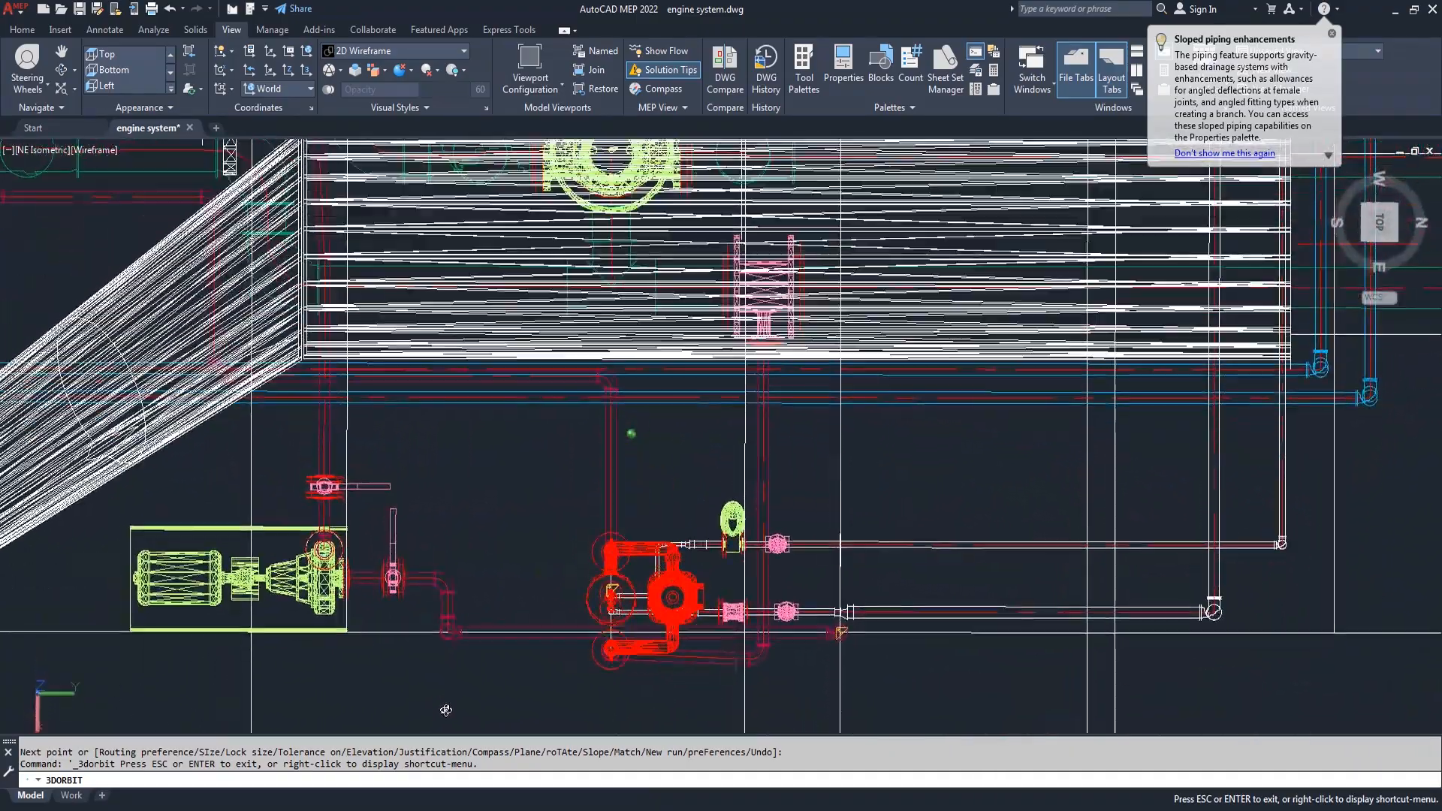
{"action": "right_click", "coordinate": [446, 515]}
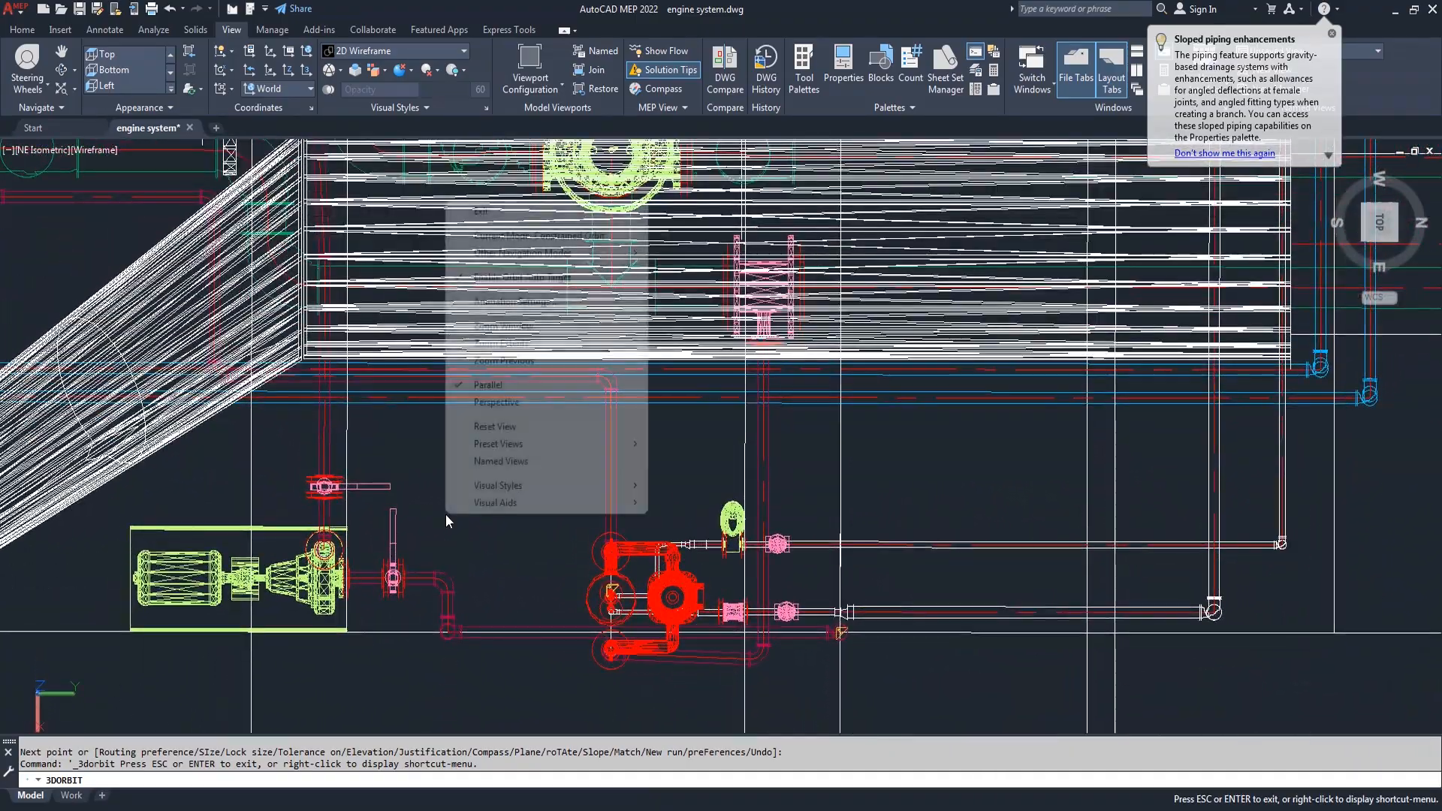
{"action": "left_click", "coordinate": [482, 211]}
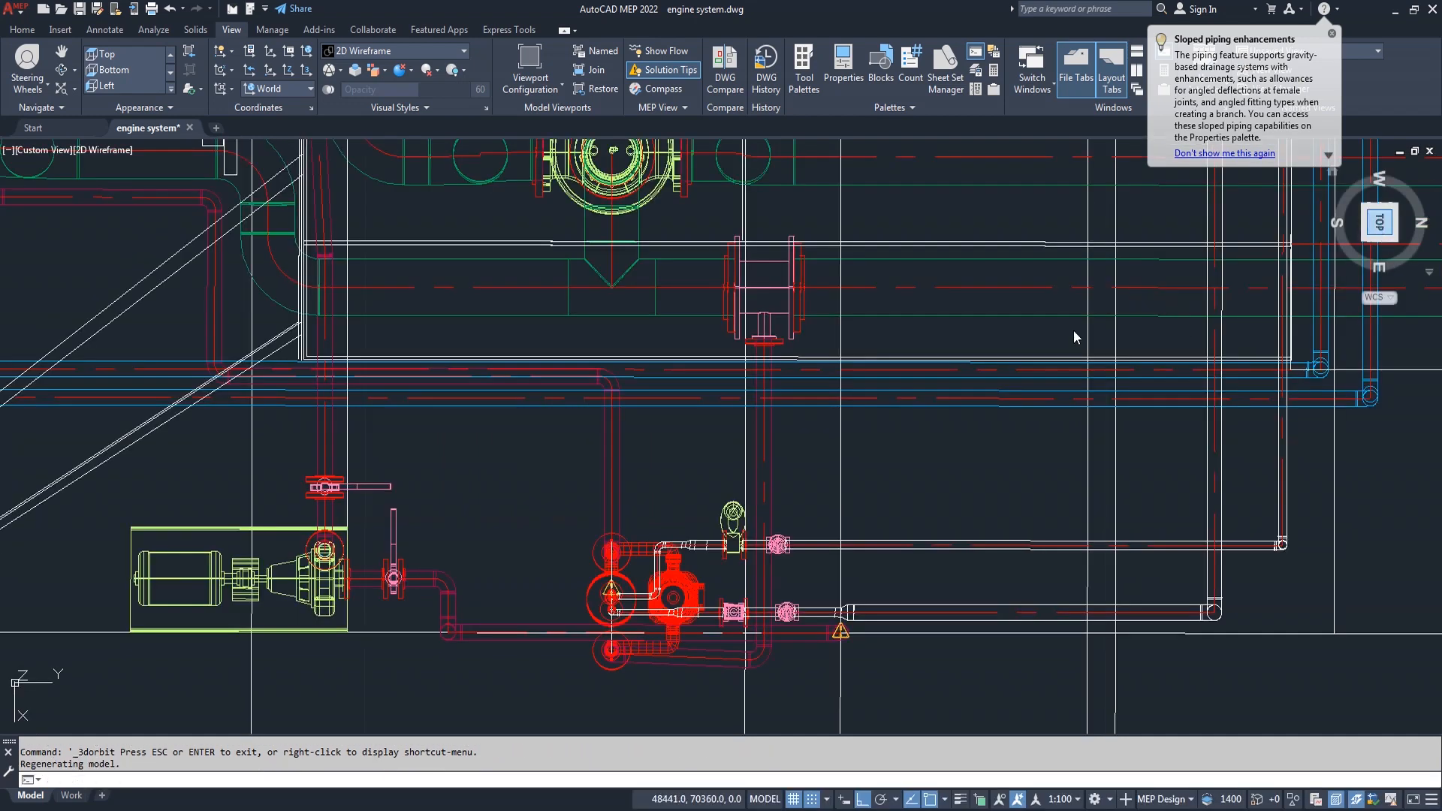
{"action": "key", "text": "Escape"}
{"action": "scroll", "coordinate": [580, 454], "scroll_direction": "up", "scroll_amount": 5}
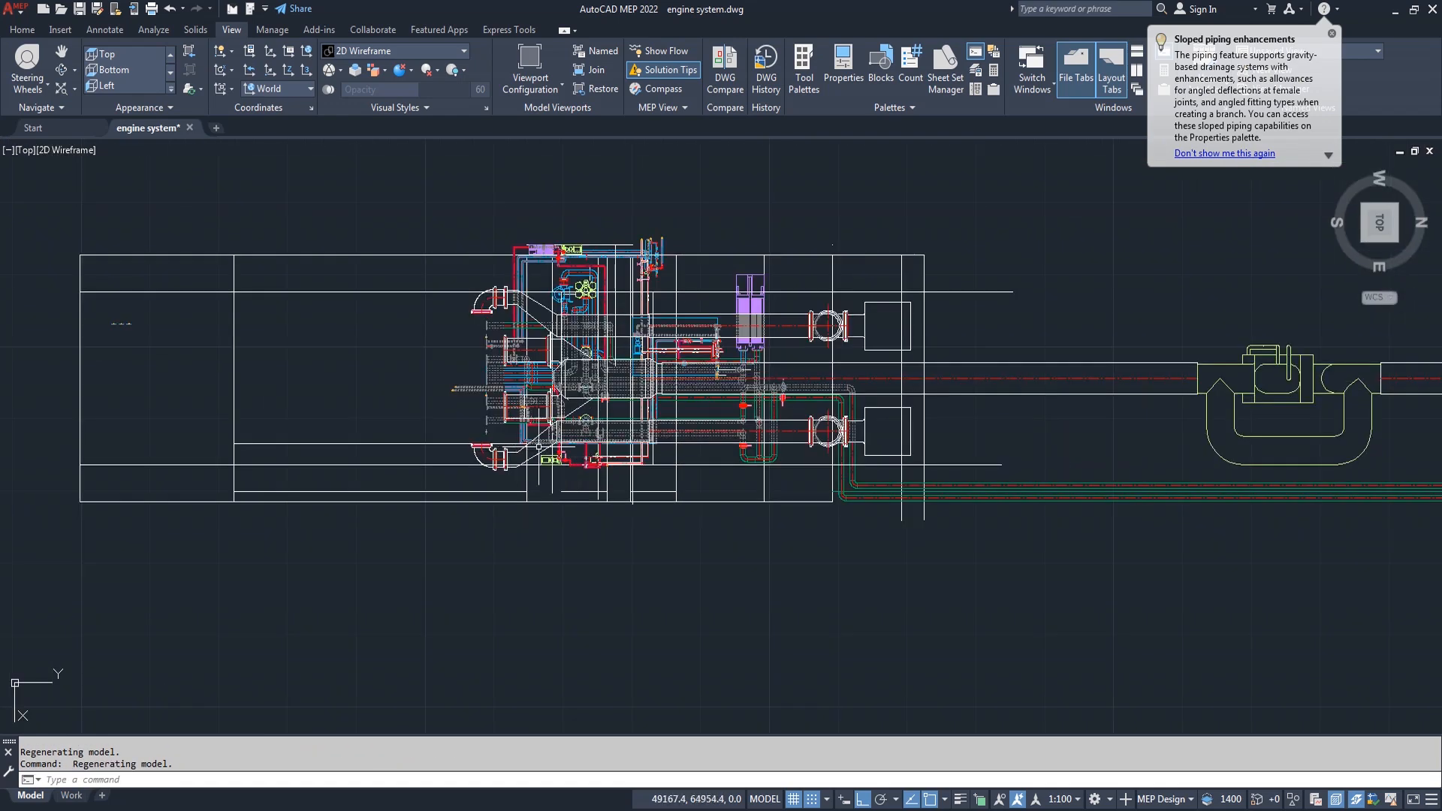
{"action": "scroll", "coordinate": [586, 455], "scroll_direction": "up", "scroll_amount": 6}
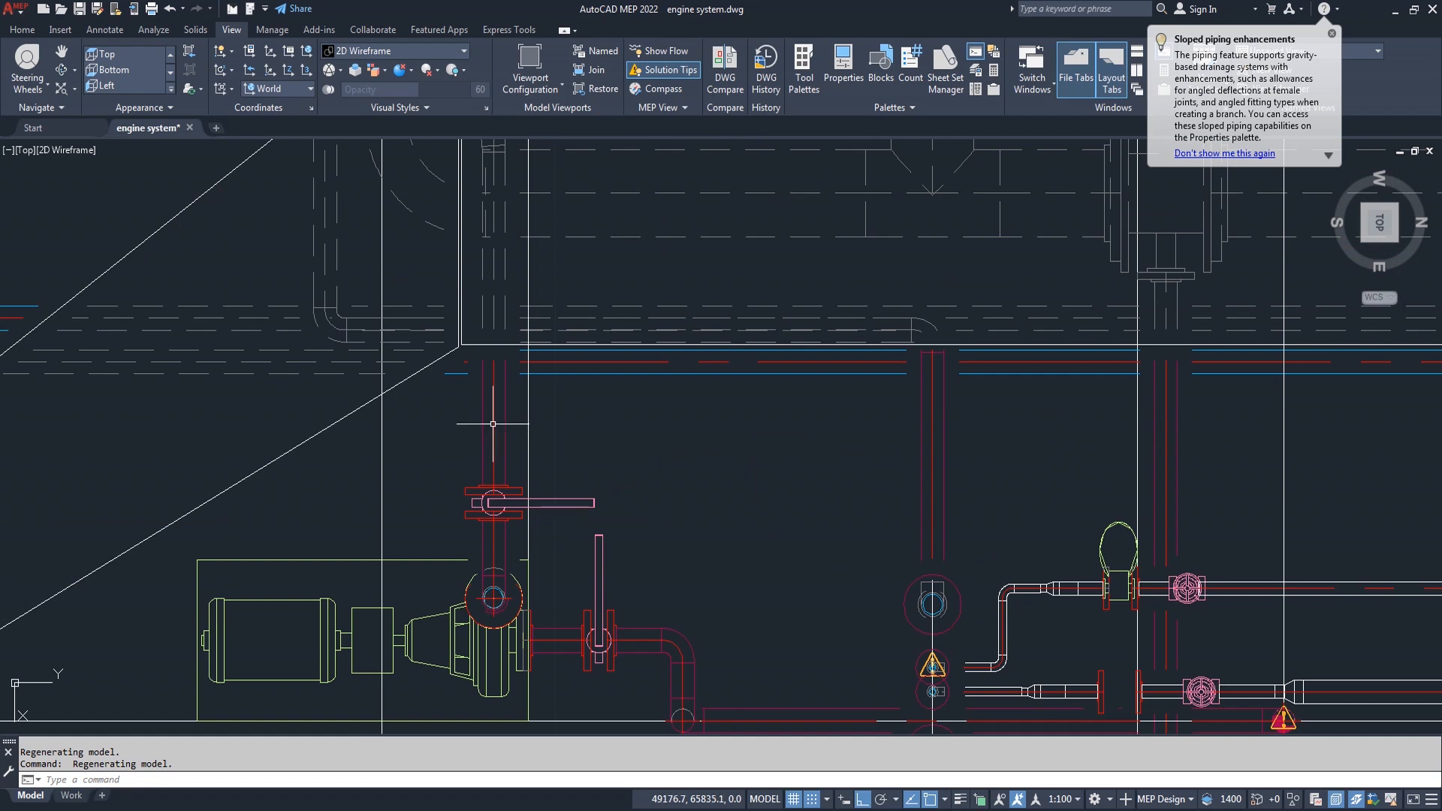
Try to branch a 50 mm pipe at 90 degrees from the middle of the pipe leading from the pump's upper butterfly valve.
{"action": "left_click", "coordinate": [492, 423]}
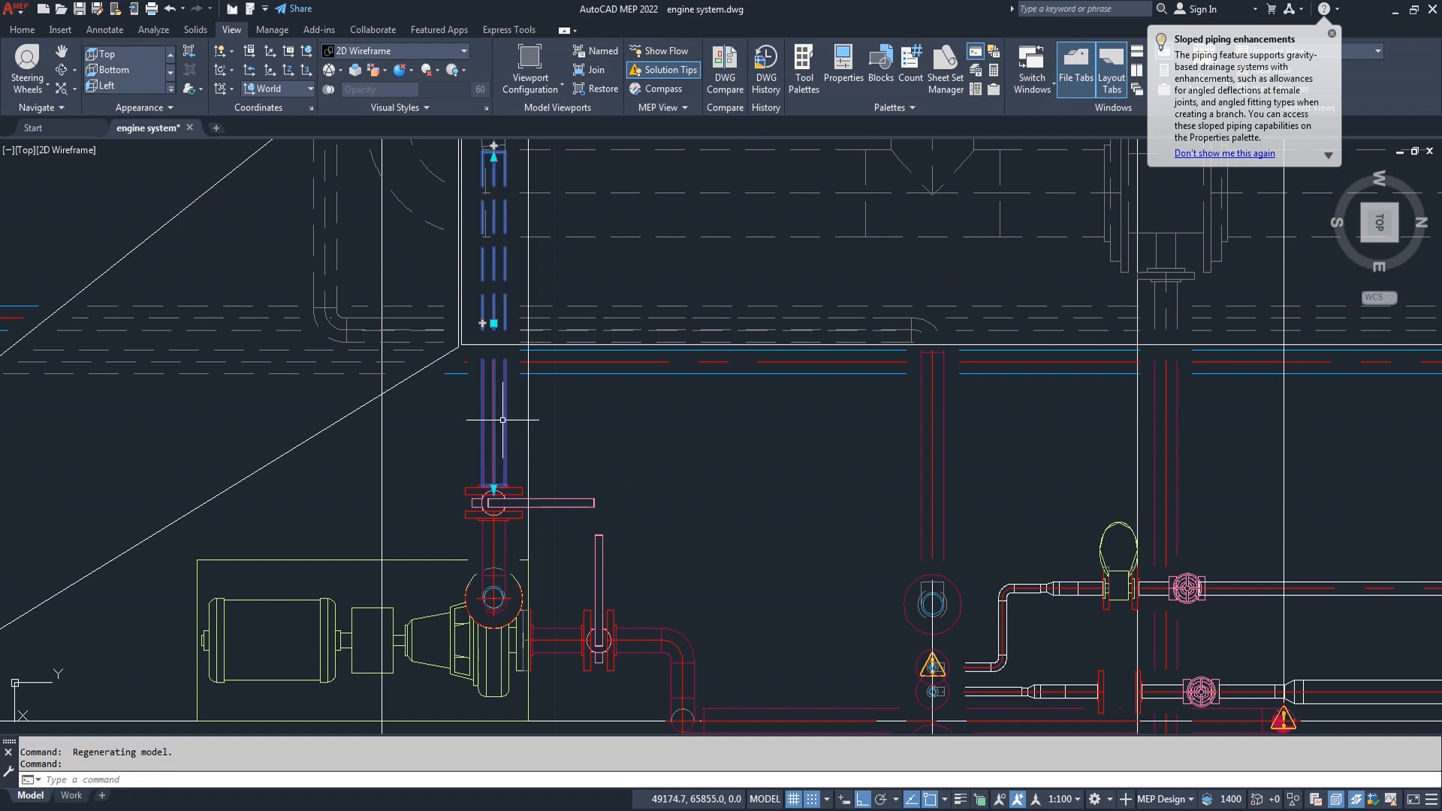
{"action": "left_click", "coordinate": [493, 324]}
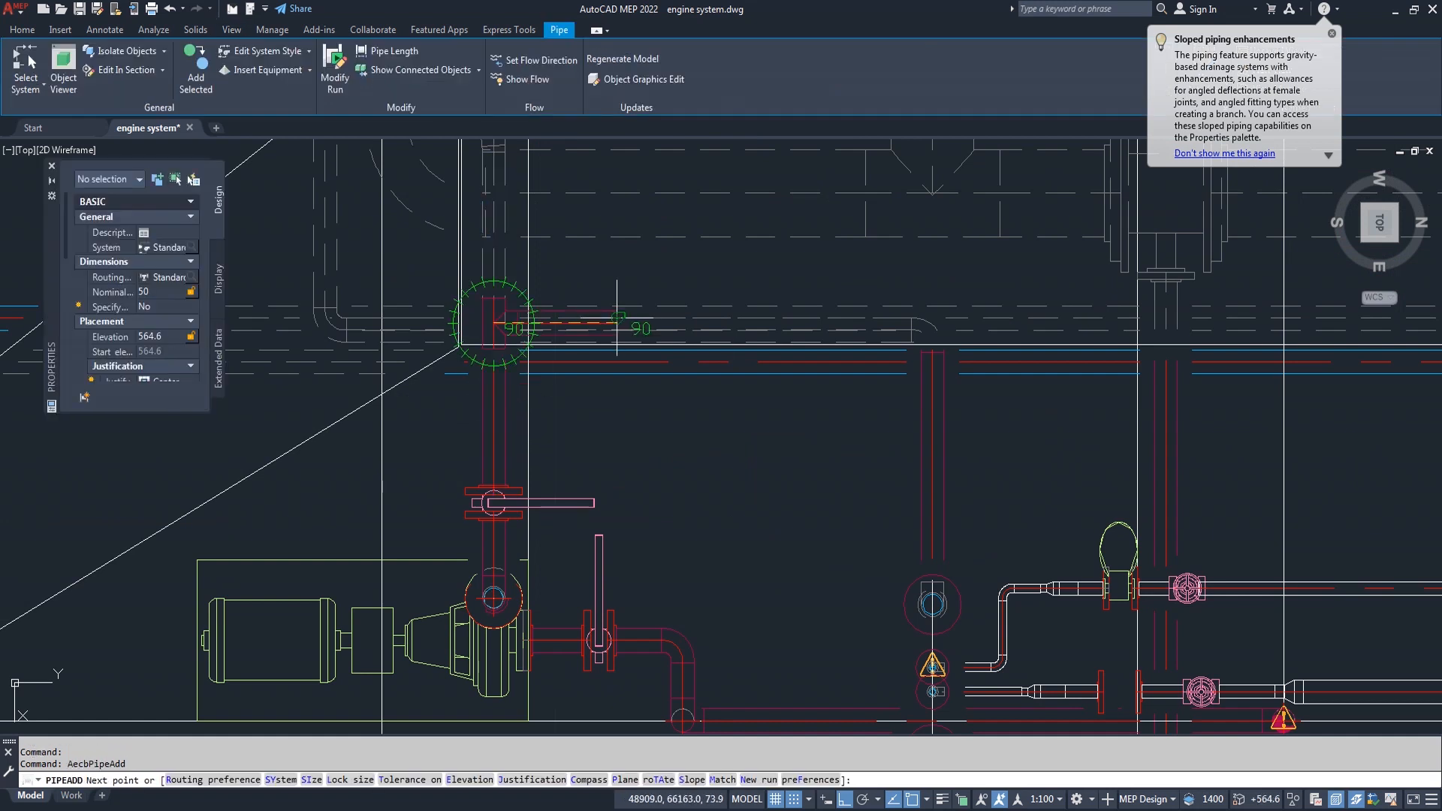
{"action": "left_click", "coordinate": [640, 410]}
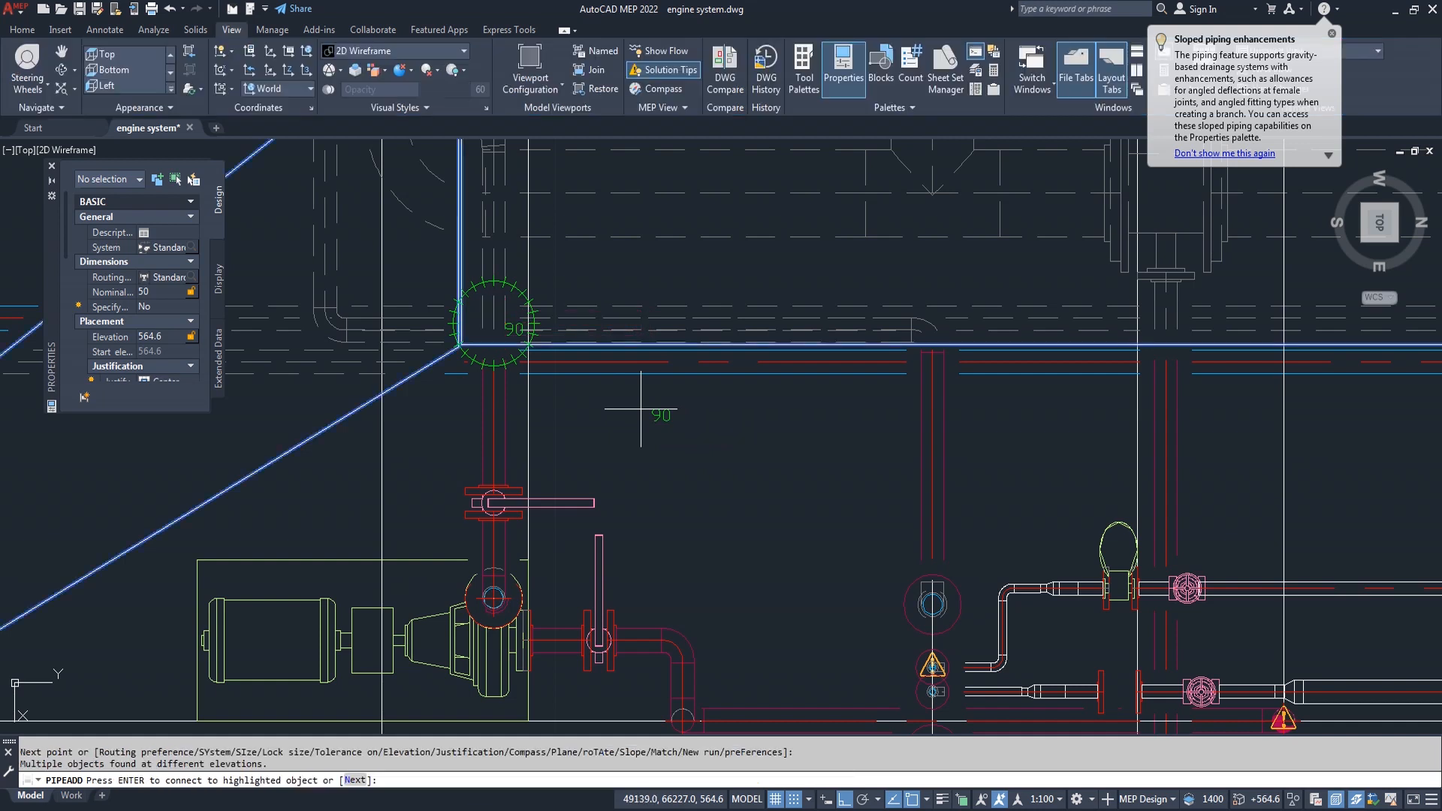
{"action": "key", "text": "Escape"}
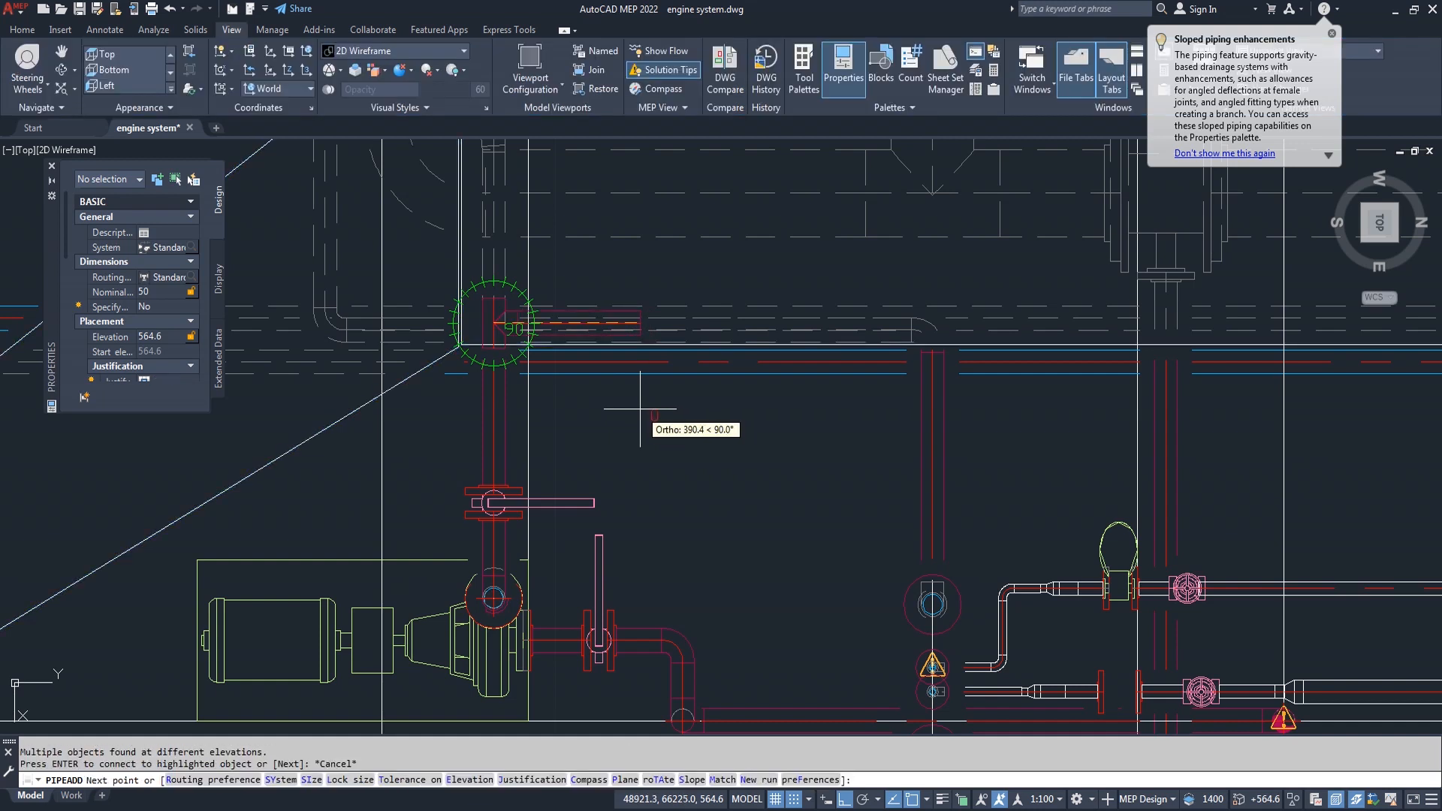
{"action": "key", "text": "Escape"}
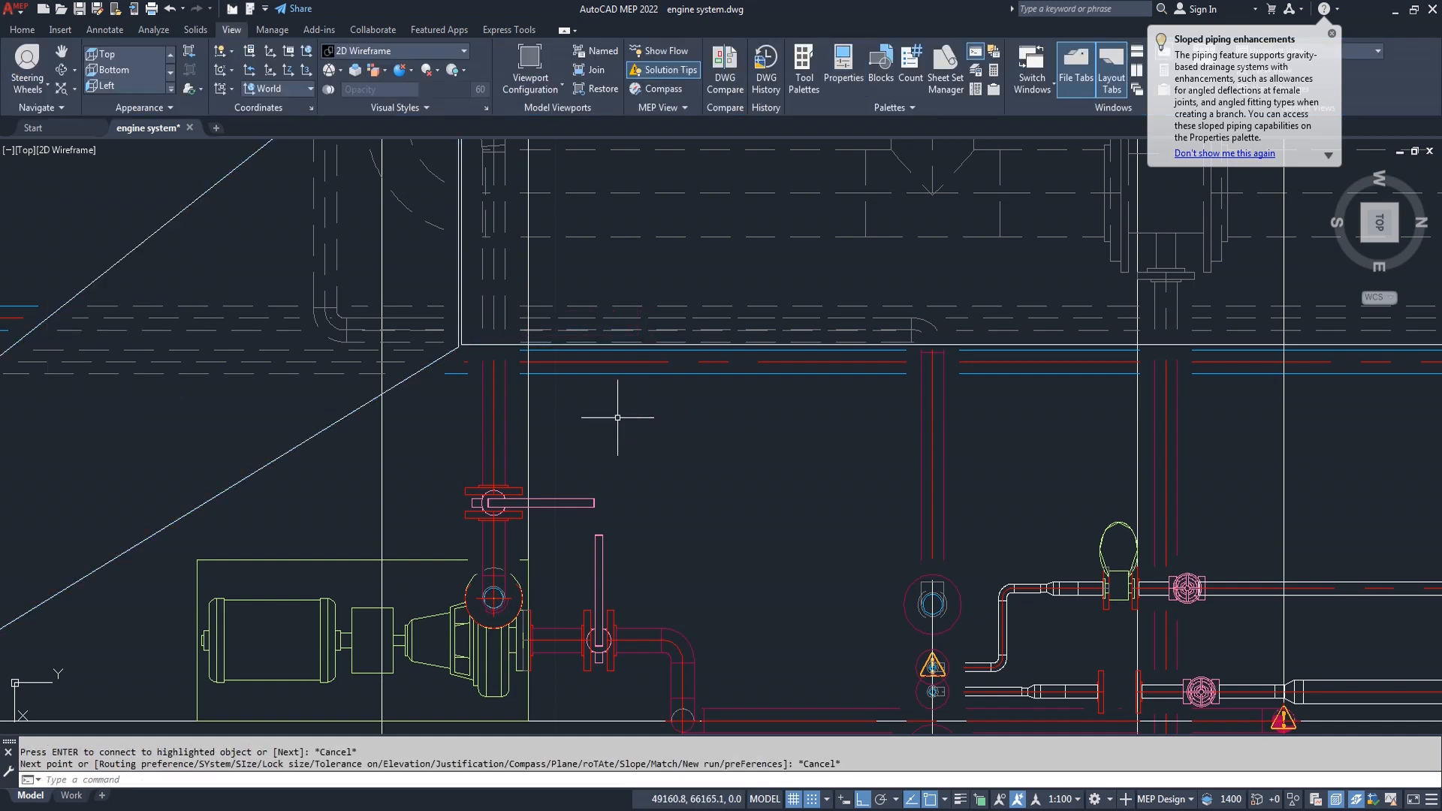
Try to start a new 50 mm pipe at elevation 564.6 on the centreline of the pipe beyond the pump's upper butterfly valve.
{"action": "left_click", "coordinate": [22, 31]}
{"action": "left_click", "coordinate": [74, 52]}
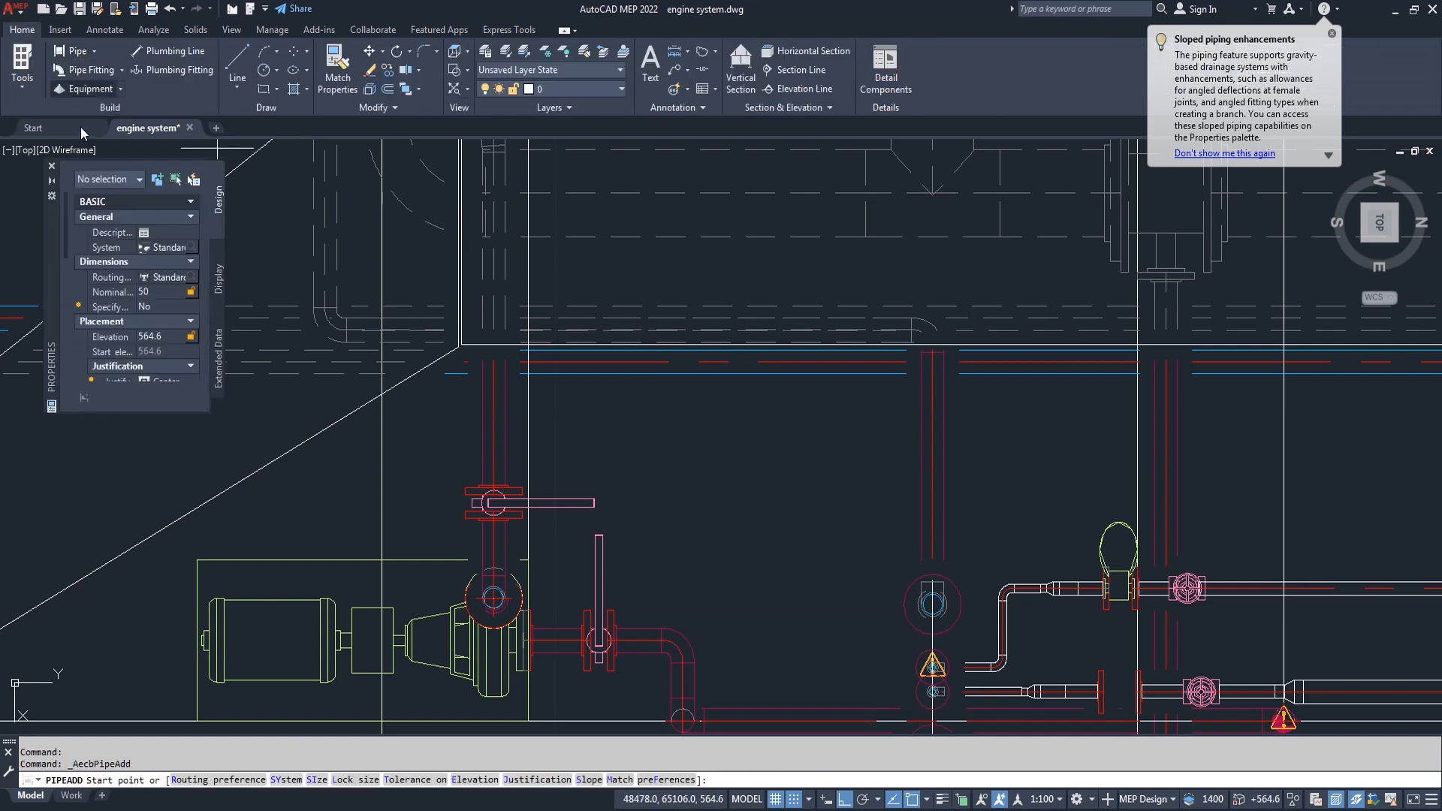
{"action": "left_click", "coordinate": [494, 431]}
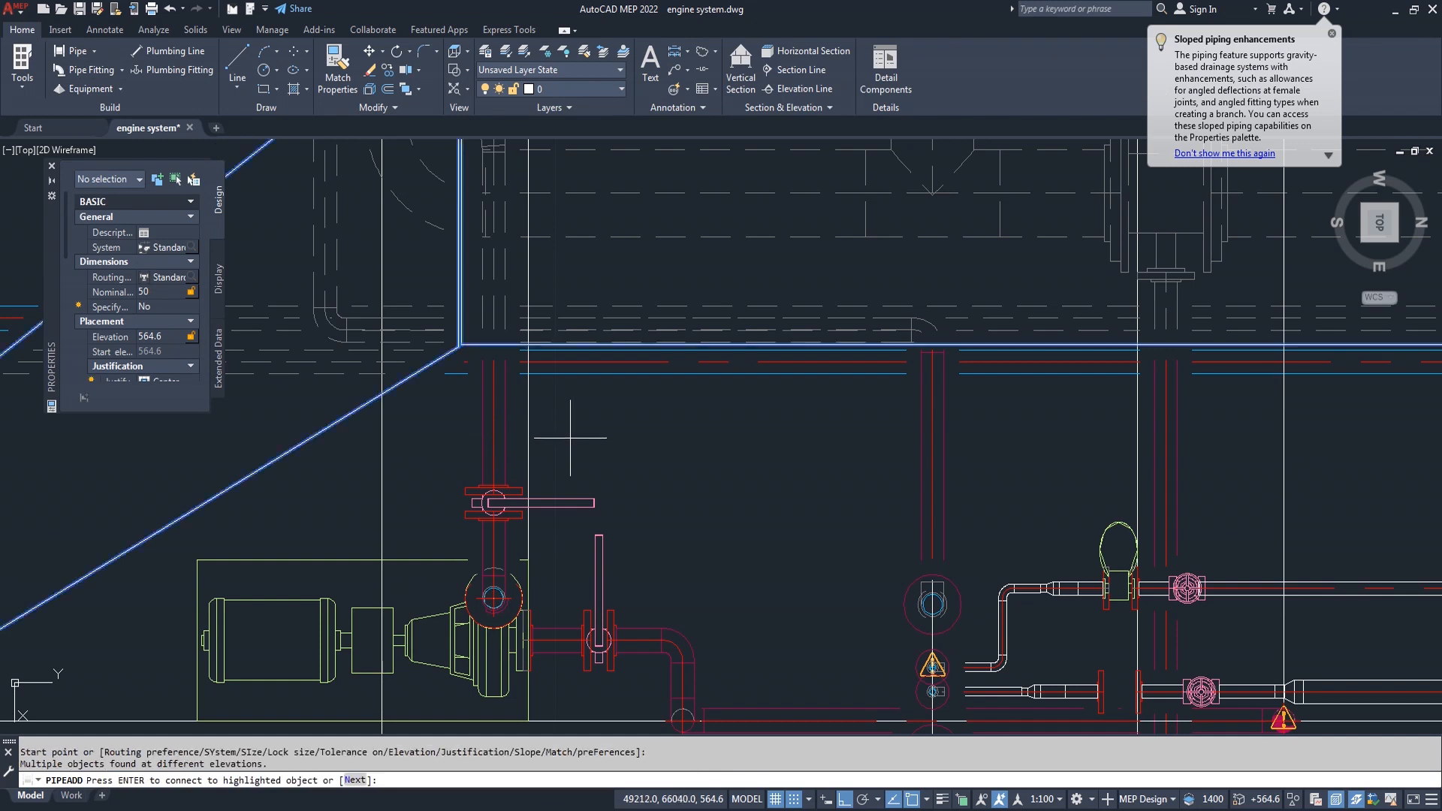
{"action": "key", "text": "Escape"}
{"action": "left_click", "coordinate": [74, 52]}
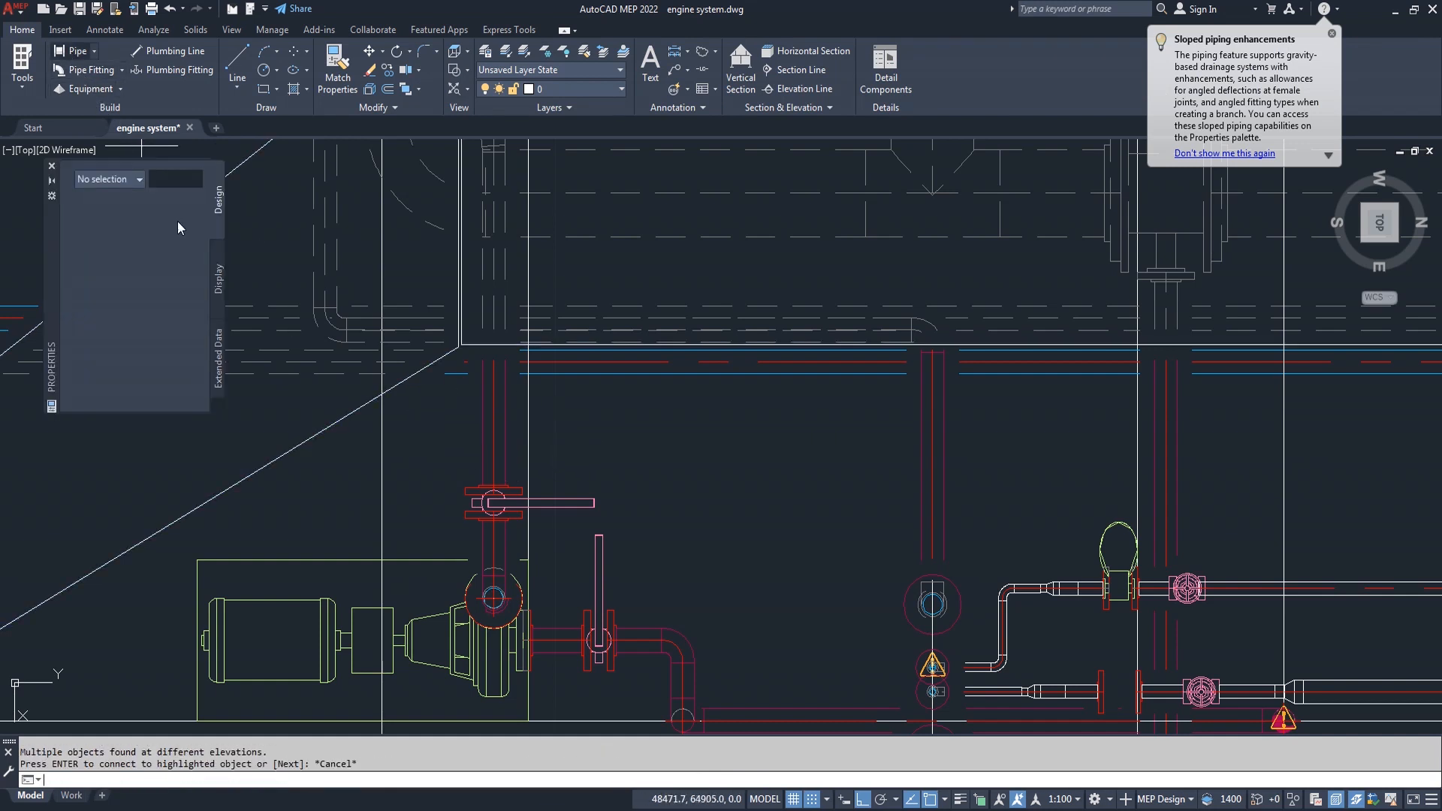
{"action": "scroll", "coordinate": [537, 441], "scroll_direction": "up", "scroll_amount": 3}
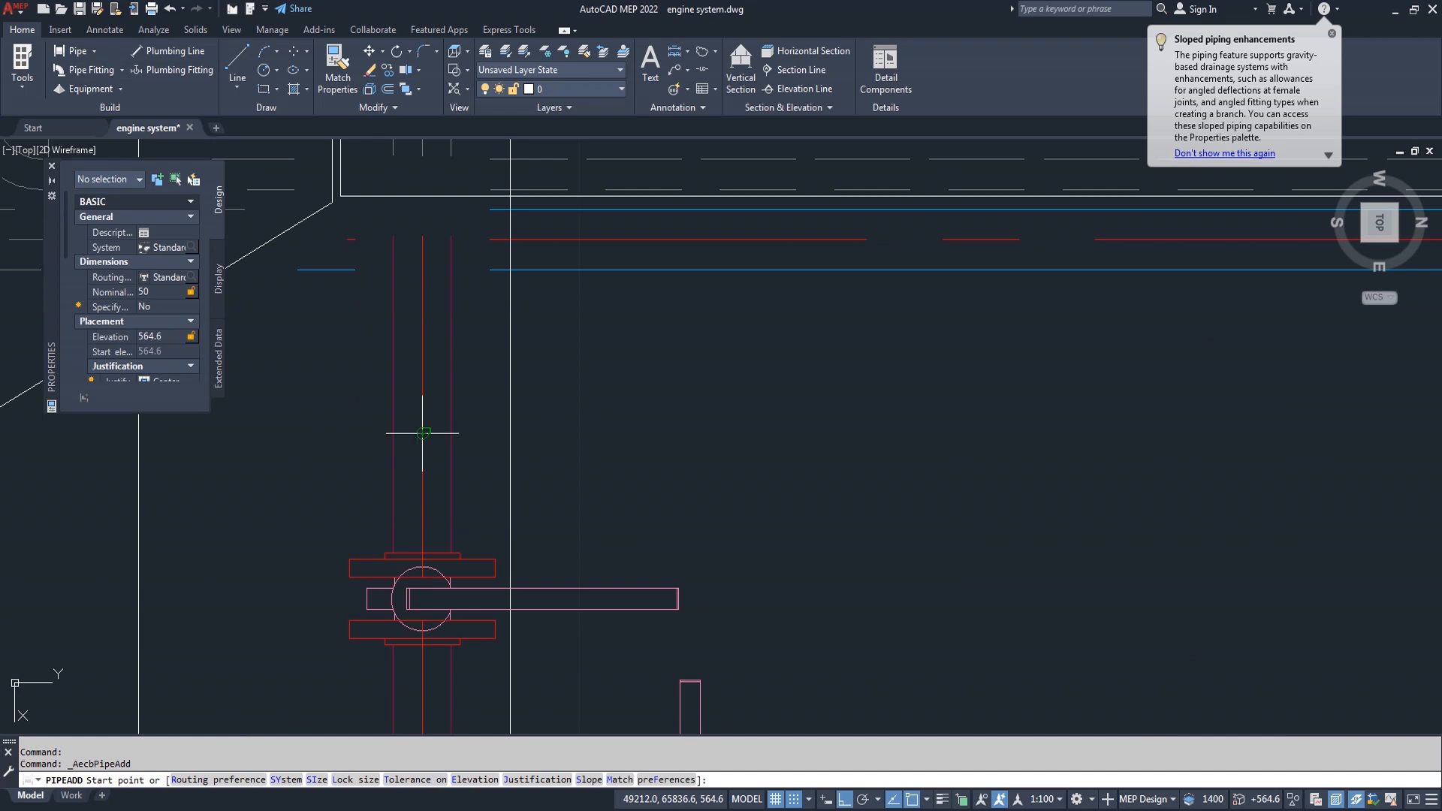
{"action": "left_click", "coordinate": [423, 432]}
{"action": "key", "text": "Escape"}
{"action": "scroll", "coordinate": [428, 439], "scroll_direction": "up", "scroll_amount": 5}
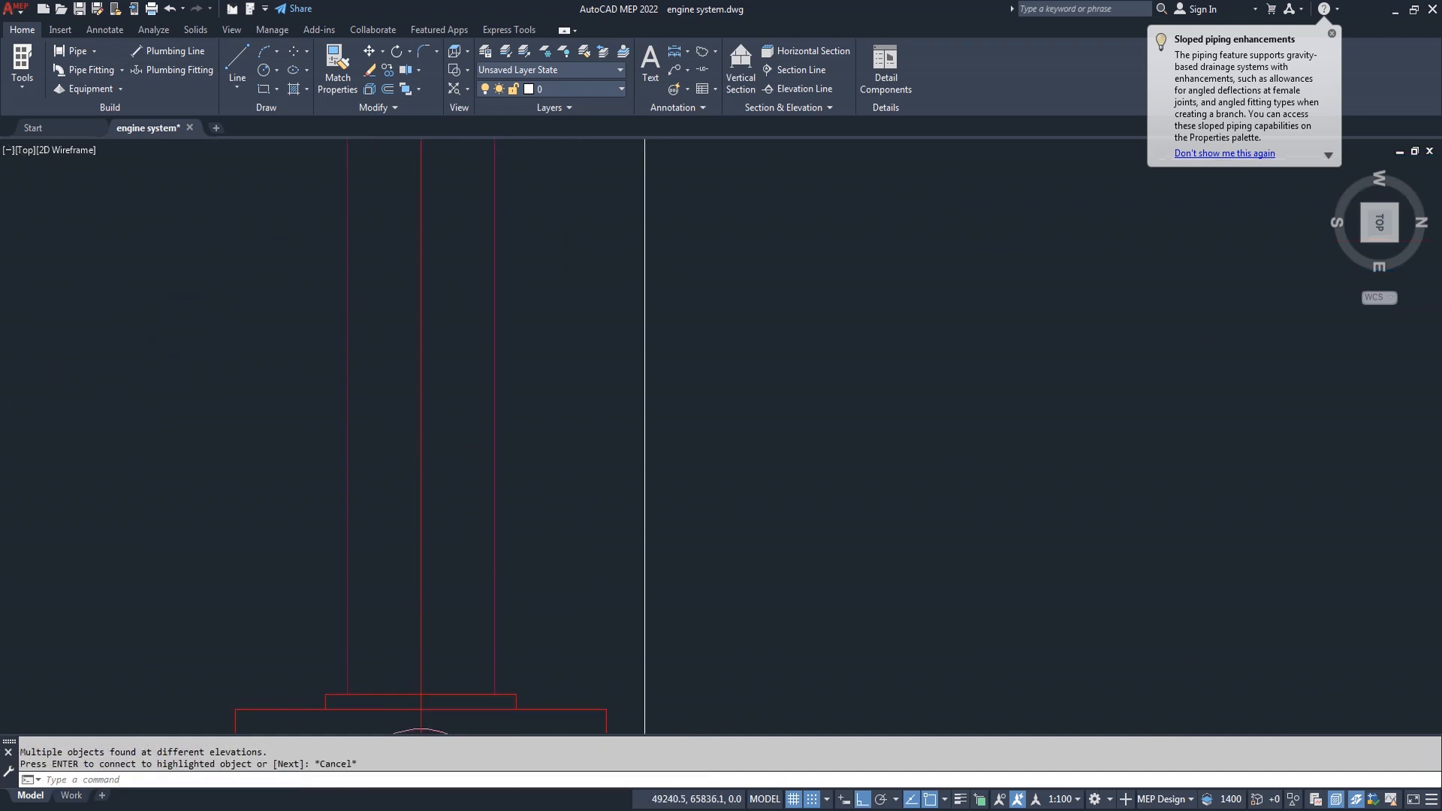
{"action": "middle_click_drag", "start_coordinate": [524, 556], "coordinate": [506, 467]}
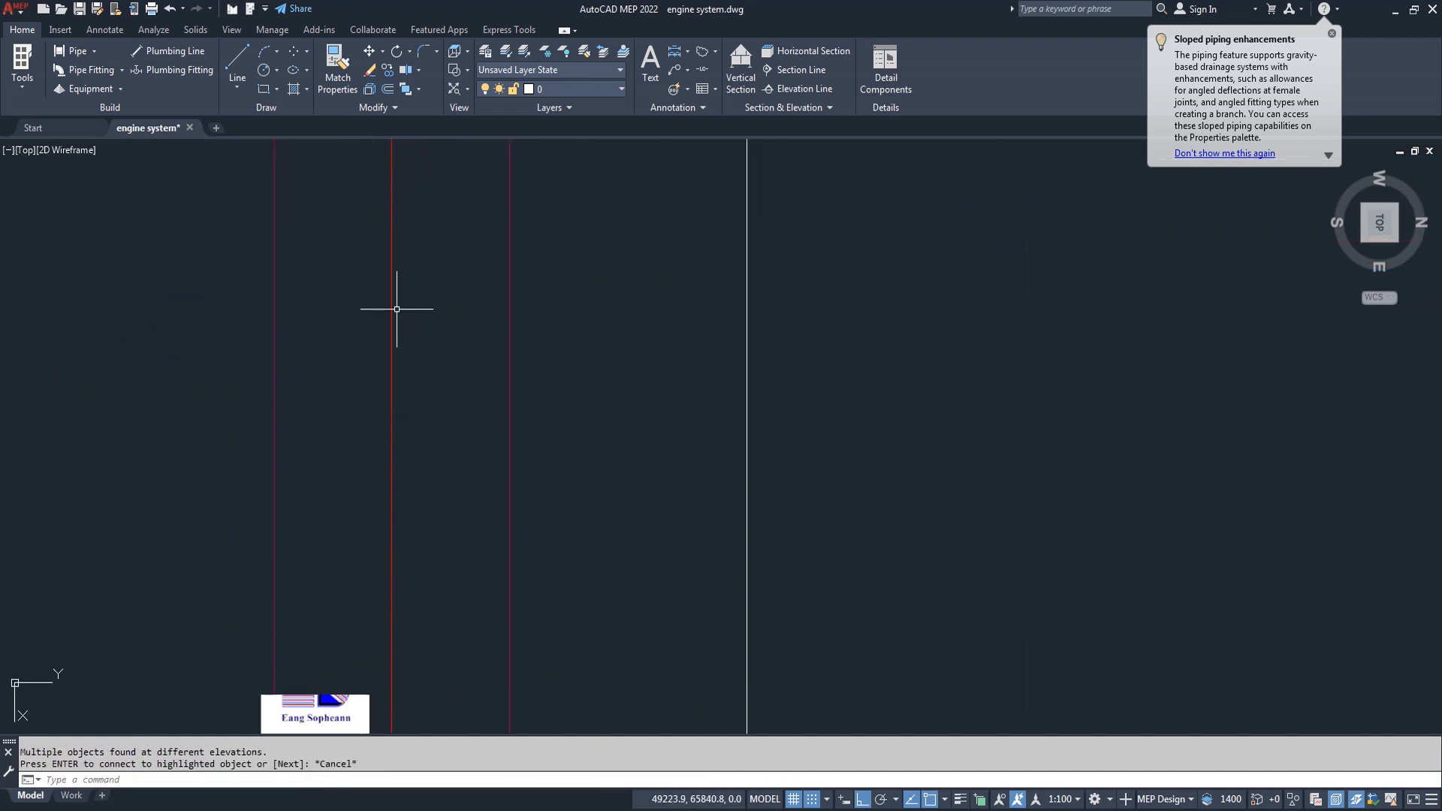
{"action": "left_click", "coordinate": [76, 52]}
{"action": "scroll", "coordinate": [268, 207], "scroll_direction": "down", "scroll_amount": 4}
{"action": "scroll", "coordinate": [297, 284], "scroll_direction": "up", "scroll_amount": 2}
{"action": "left_click", "coordinate": [325, 203]}
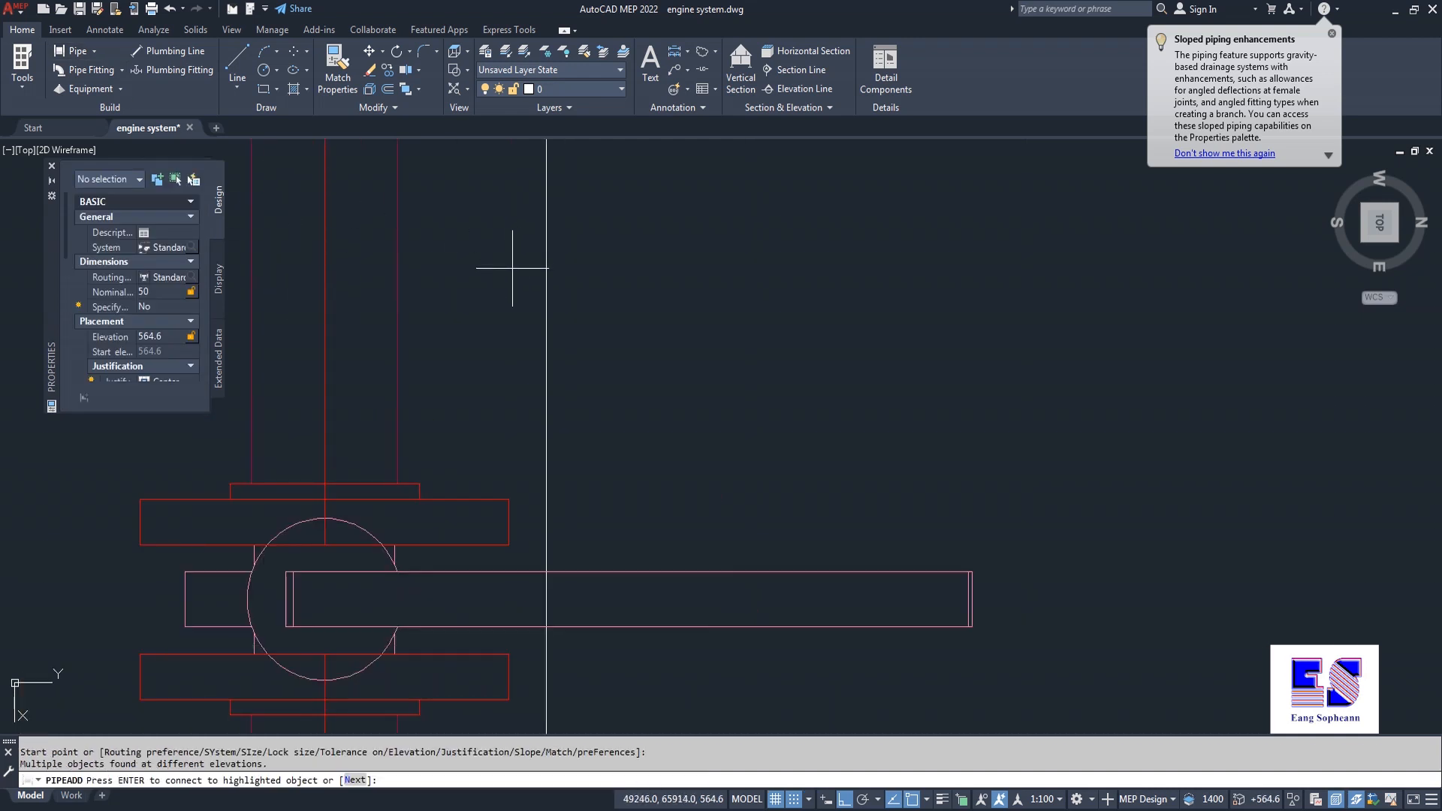
{"action": "key", "text": "Escape"}
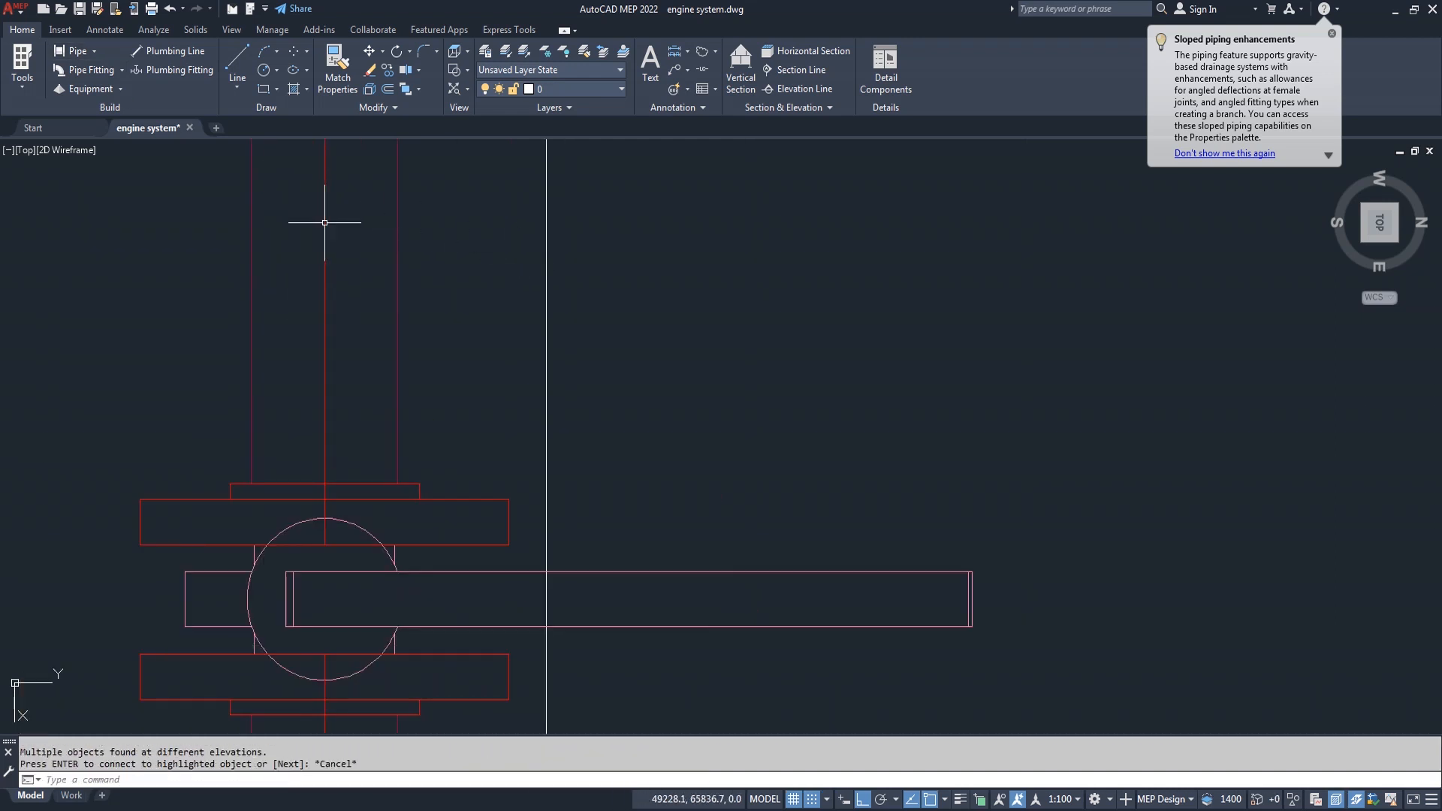
{"action": "left_click", "coordinate": [73, 58]}
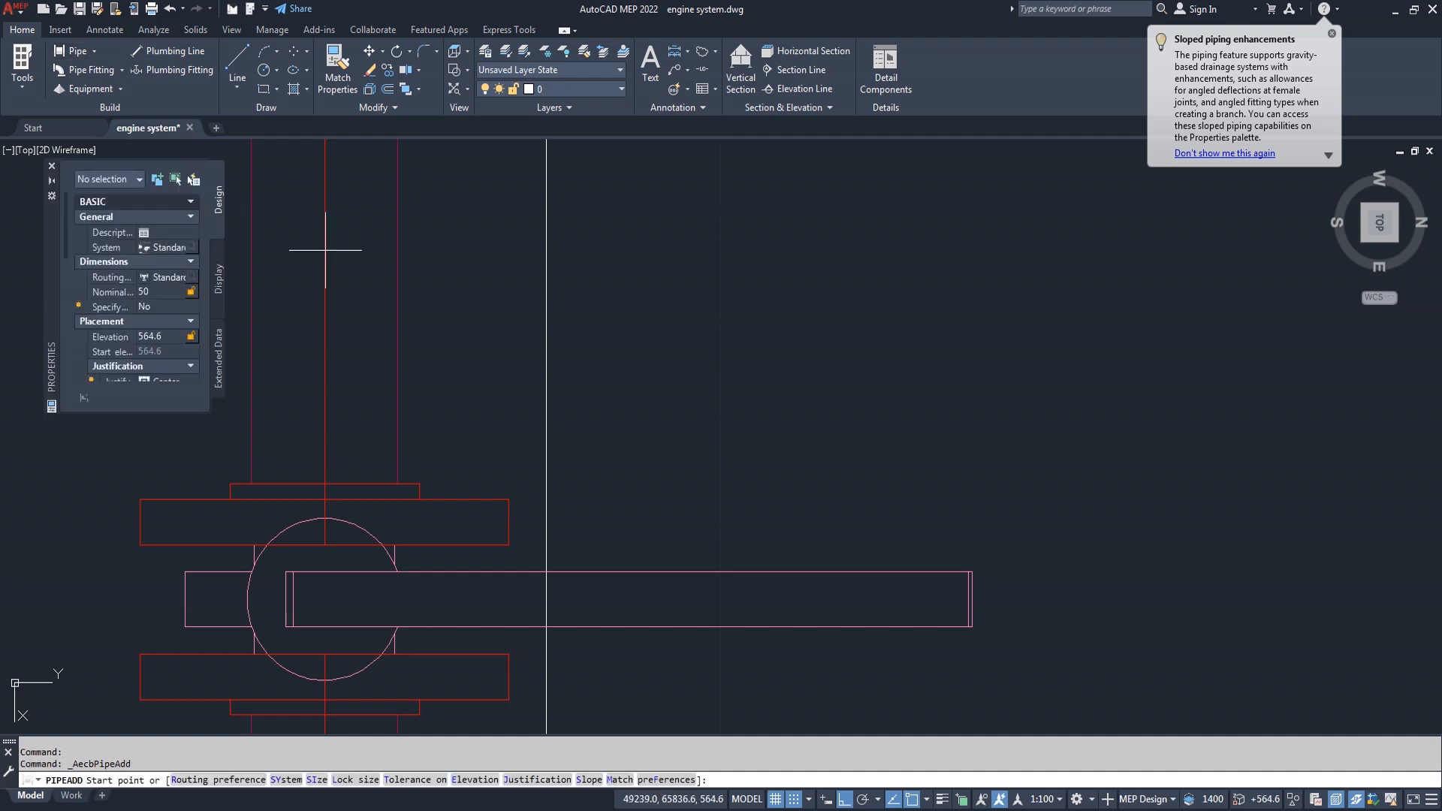
{"action": "left_click", "coordinate": [324, 250]}
{"action": "scroll", "coordinate": [586, 345], "scroll_direction": "down", "scroll_amount": 8}
{"action": "key", "text": "Escape"}
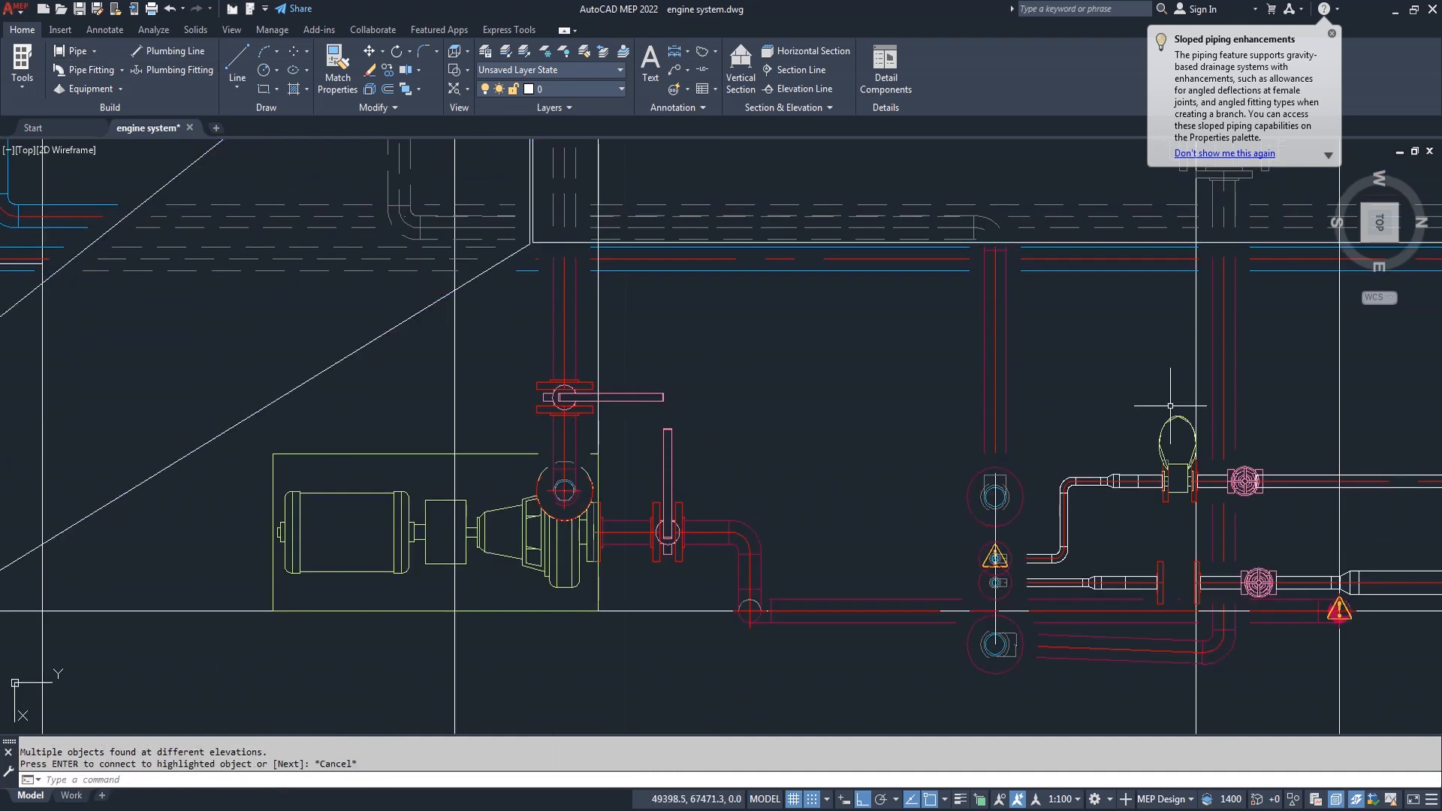
Orbit from the SE Isometric view to an angled view above the pump and the pipe beyond its upper butterfly valve.
{"action": "left_click", "coordinate": [1362, 240]}
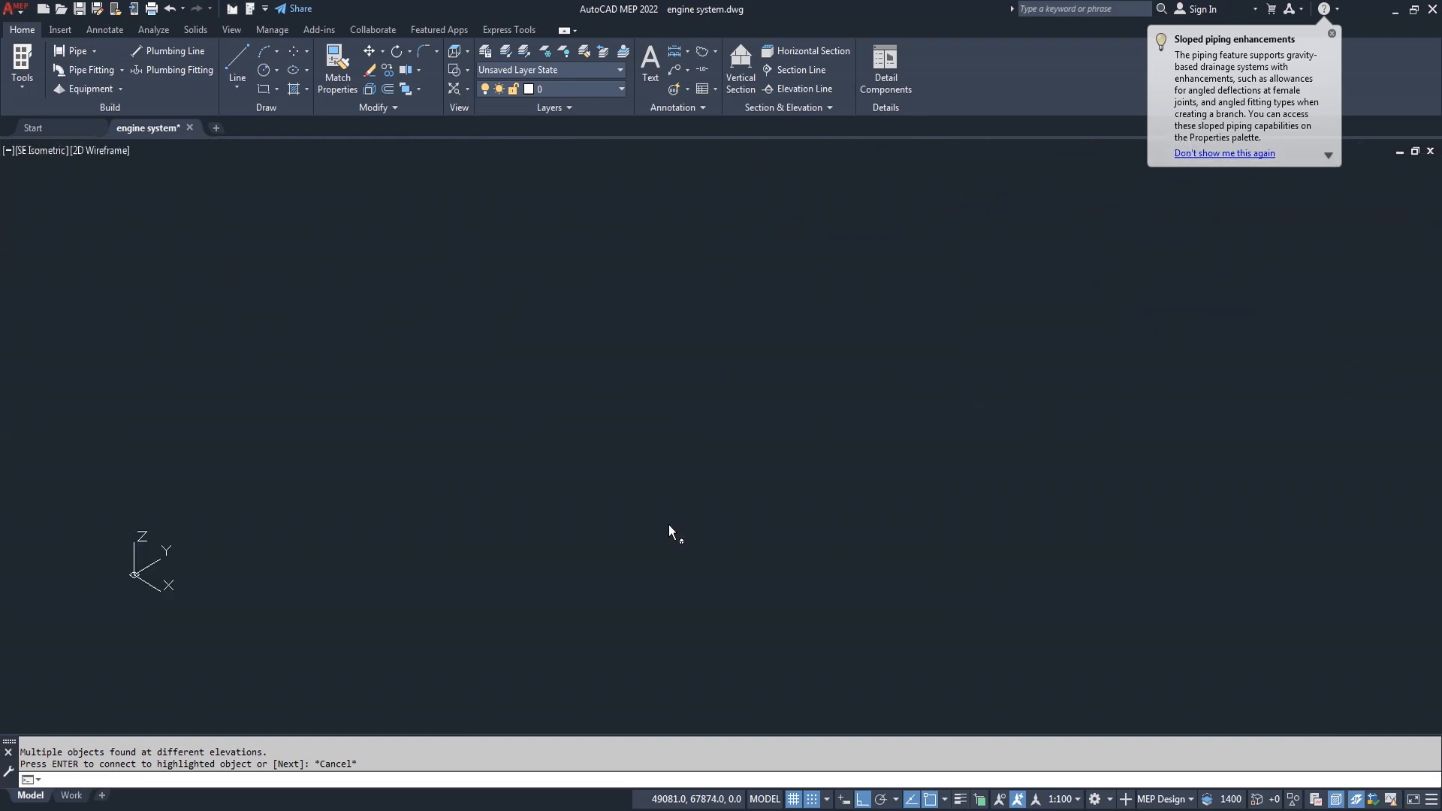
{"action": "scroll", "coordinate": [646, 526], "scroll_direction": "up", "scroll_amount": 8}
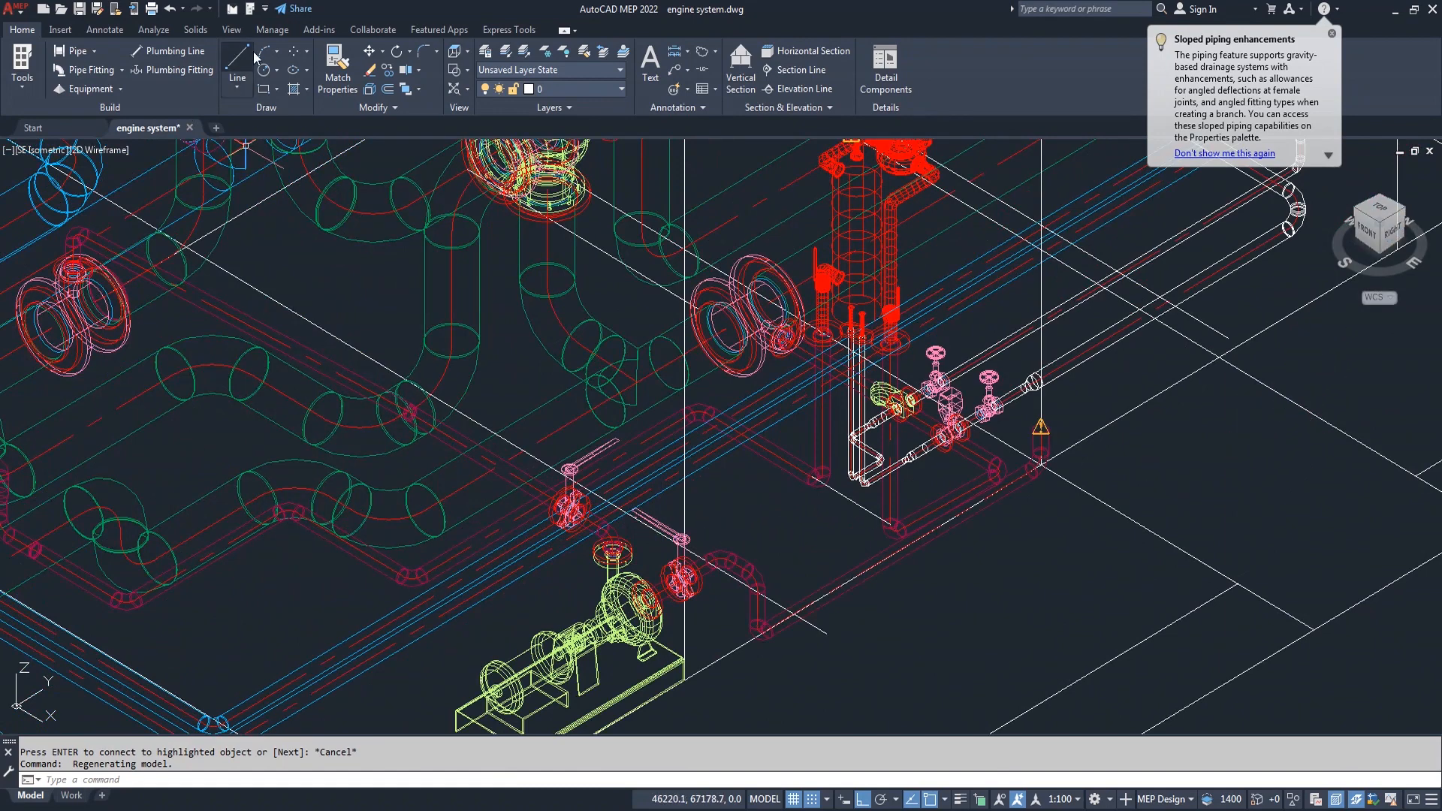
{"action": "left_click", "coordinate": [233, 30]}
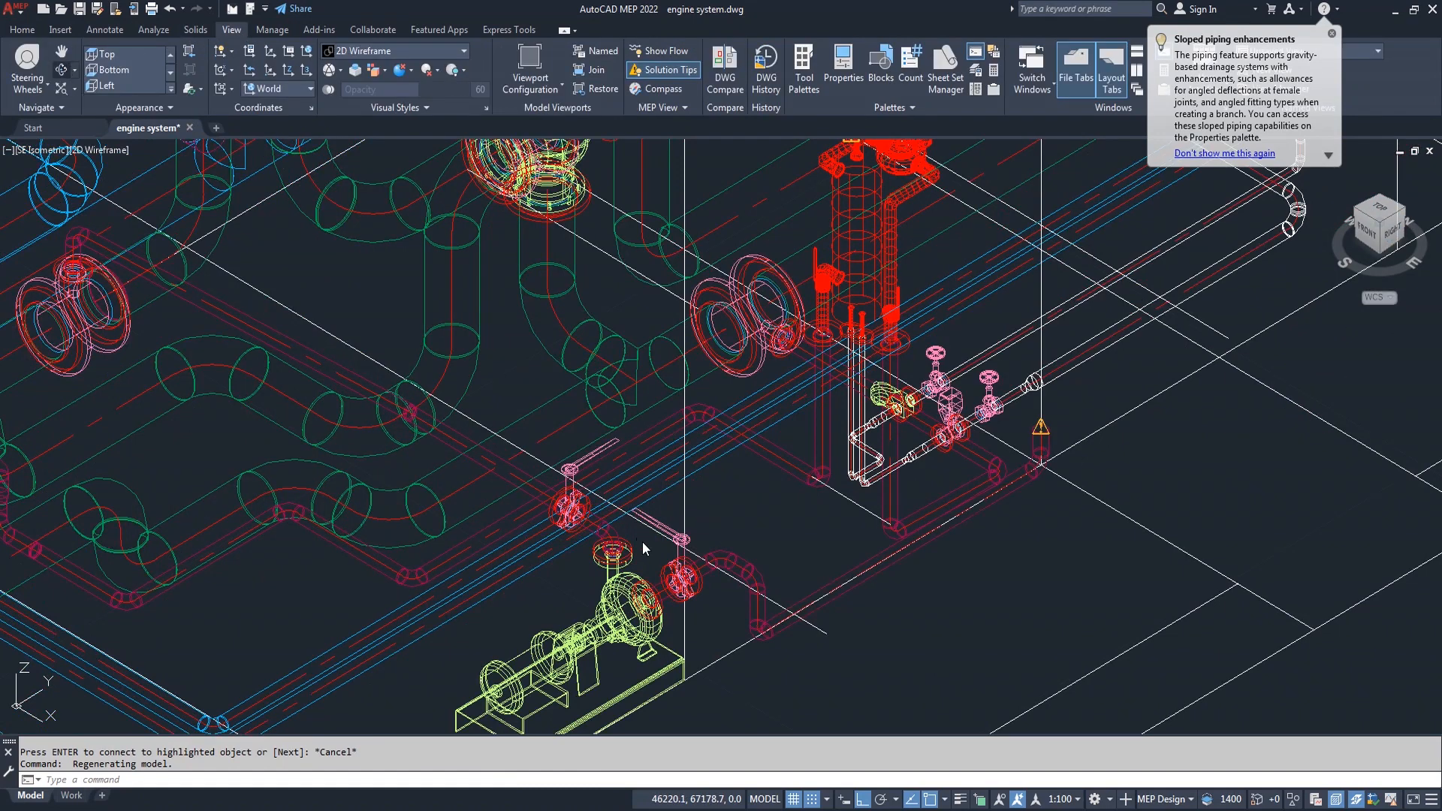
{"action": "middle_click_drag", "start_coordinate": [649, 559], "coordinate": [533, 428], "text": "shift"}
{"action": "middle_click_drag", "start_coordinate": [579, 372], "coordinate": [593, 586]}
{"action": "scroll", "coordinate": [547, 521], "scroll_direction": "up", "scroll_amount": 2}
{"action": "right_click", "coordinate": [182, 289]}
{"action": "left_click", "coordinate": [212, 299]}
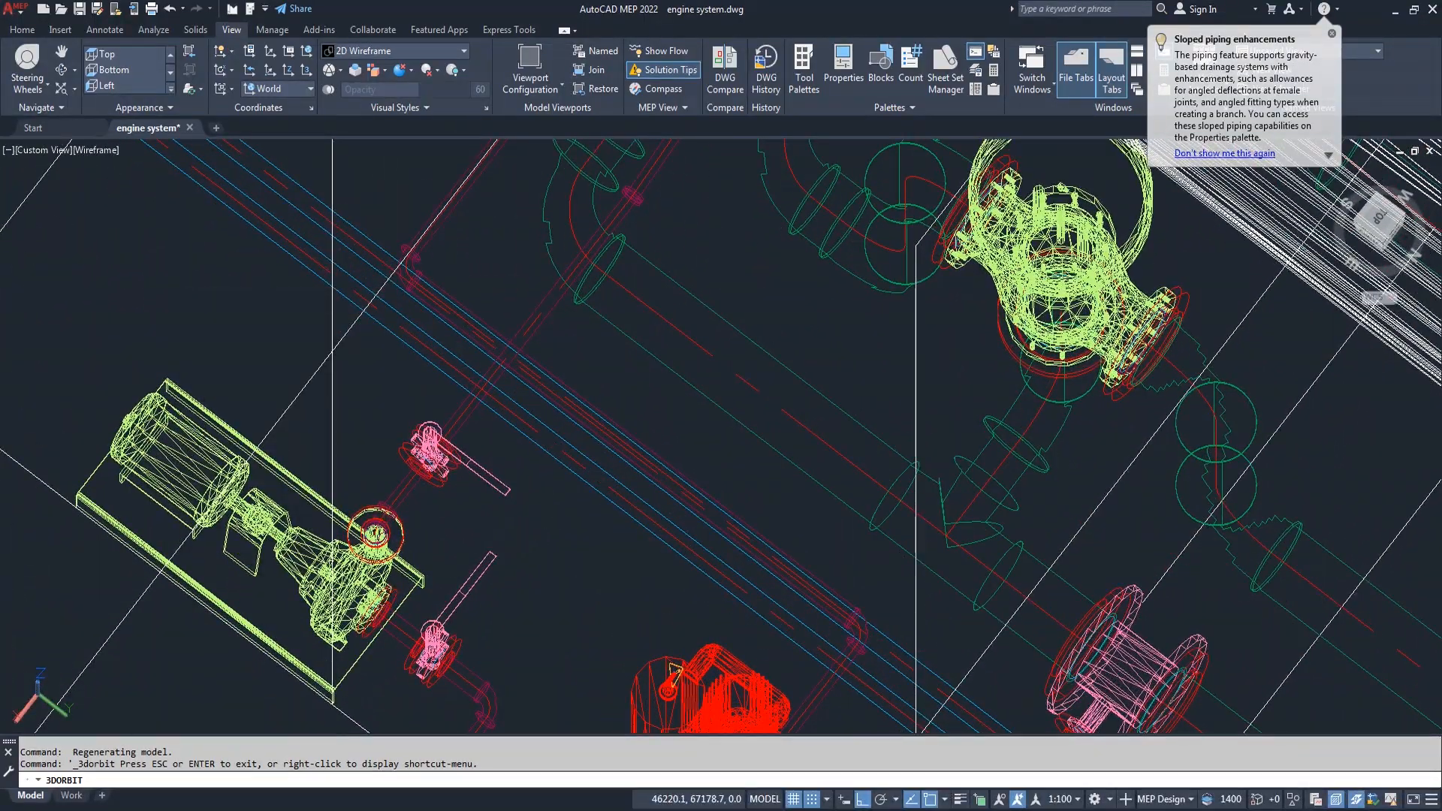
Branch a short 50 mm pipe at 90 degrees and elevation 564.6 from the pipe beyond the pump's upper butterfly valve.
{"action": "left_click", "coordinate": [23, 30]}
{"action": "left_click", "coordinate": [72, 51]}
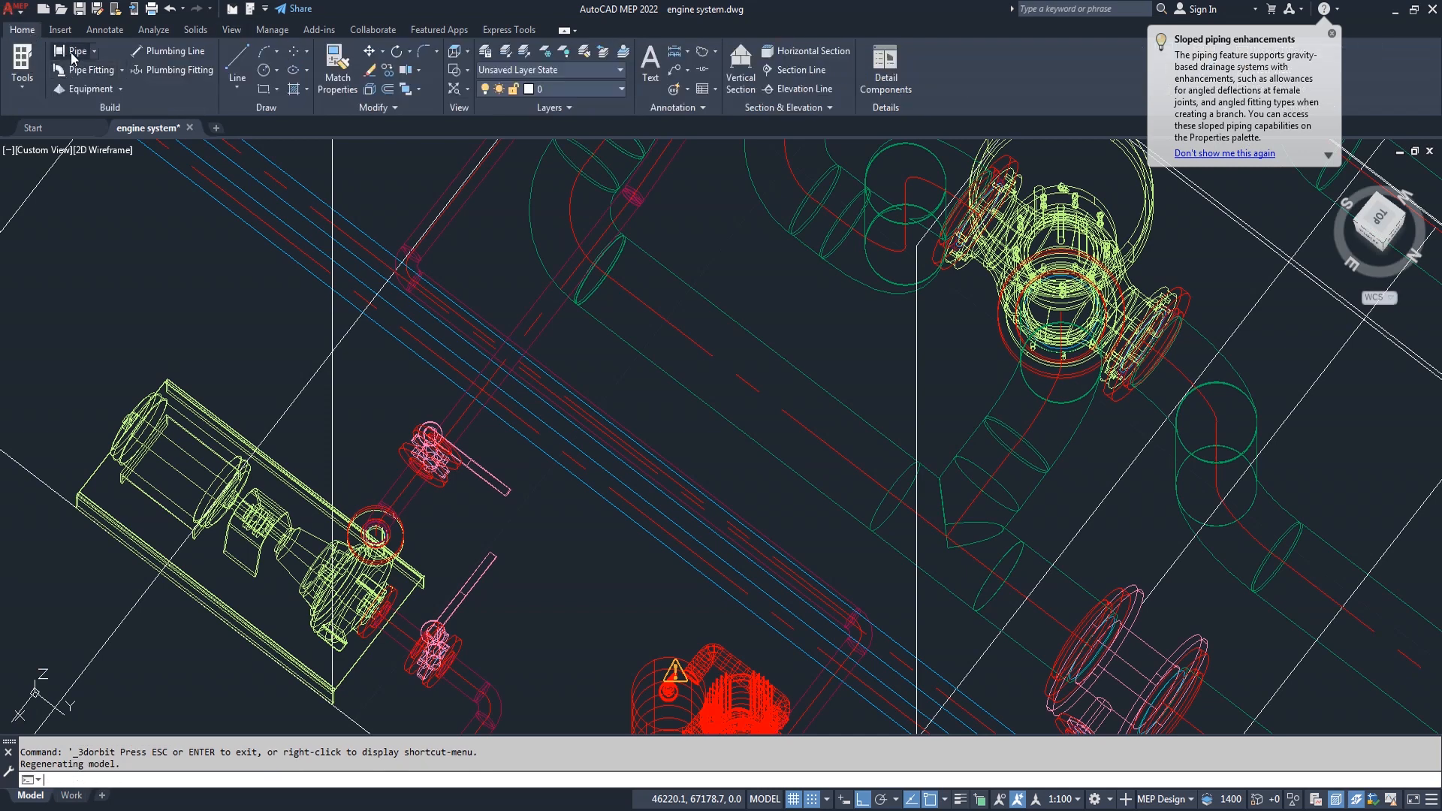
{"action": "left_click", "coordinate": [466, 407]}
{"action": "scroll", "coordinate": [537, 469], "scroll_direction": "up", "scroll_amount": 5}
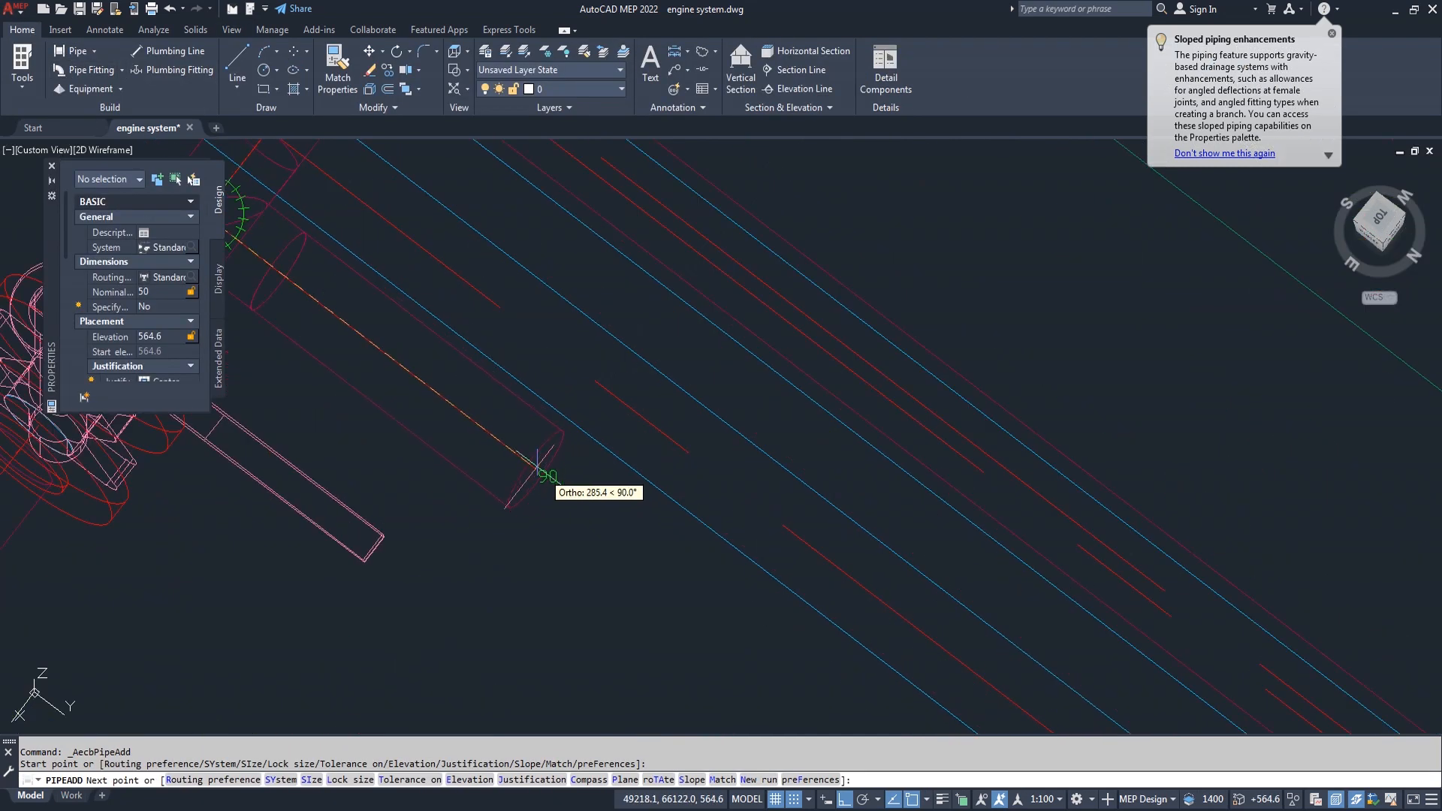
{"action": "left_click", "coordinate": [511, 451]}
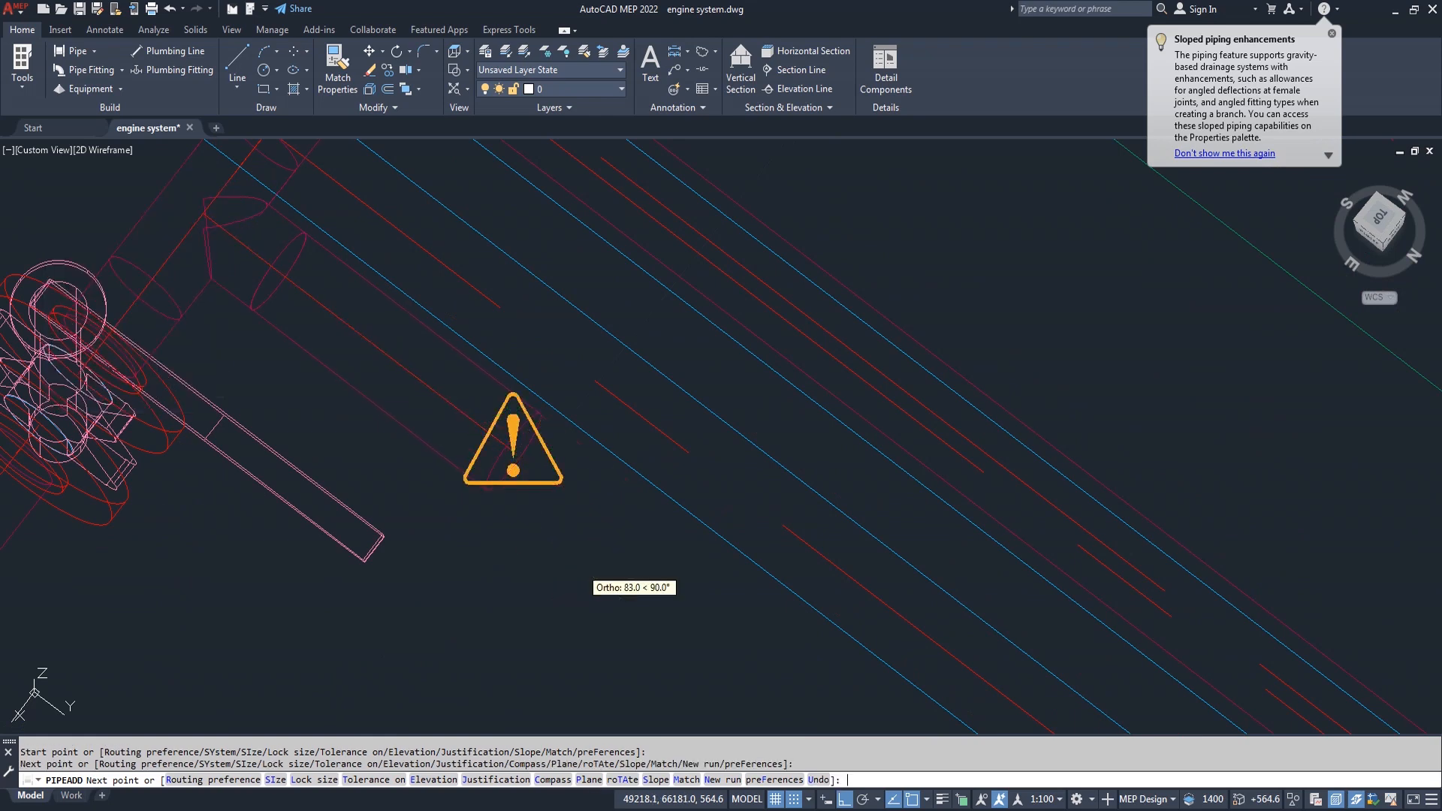
{"action": "scroll", "coordinate": [582, 570], "scroll_direction": "down", "scroll_amount": 4}
{"action": "key", "text": "Escape"}
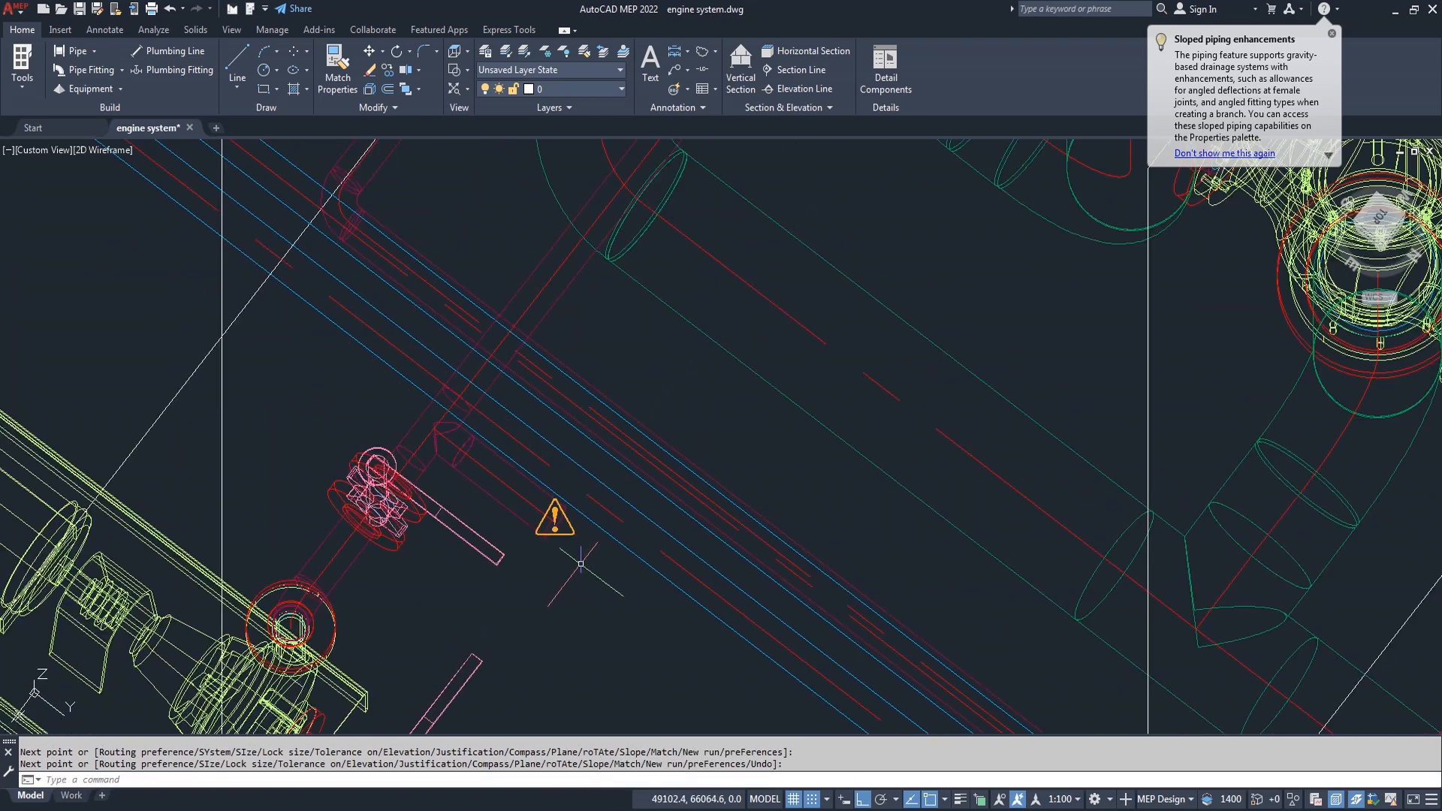
In the Top view, move the new tee and its branch pipe along the main pipe, away from the upper butterfly valve.
{"action": "left_click", "coordinate": [1375, 217]}
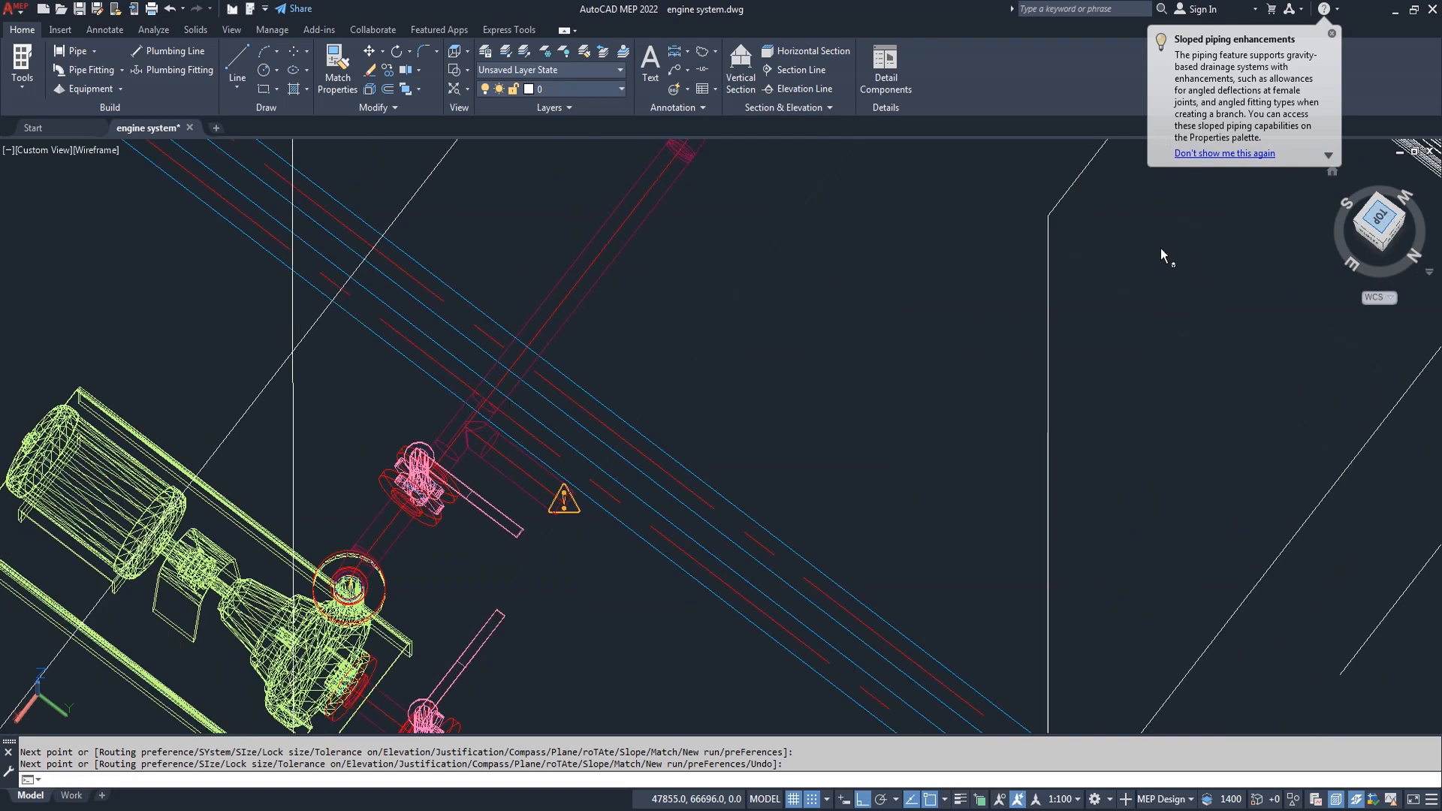
{"action": "scroll", "coordinate": [587, 443], "scroll_direction": "up", "scroll_amount": 6}
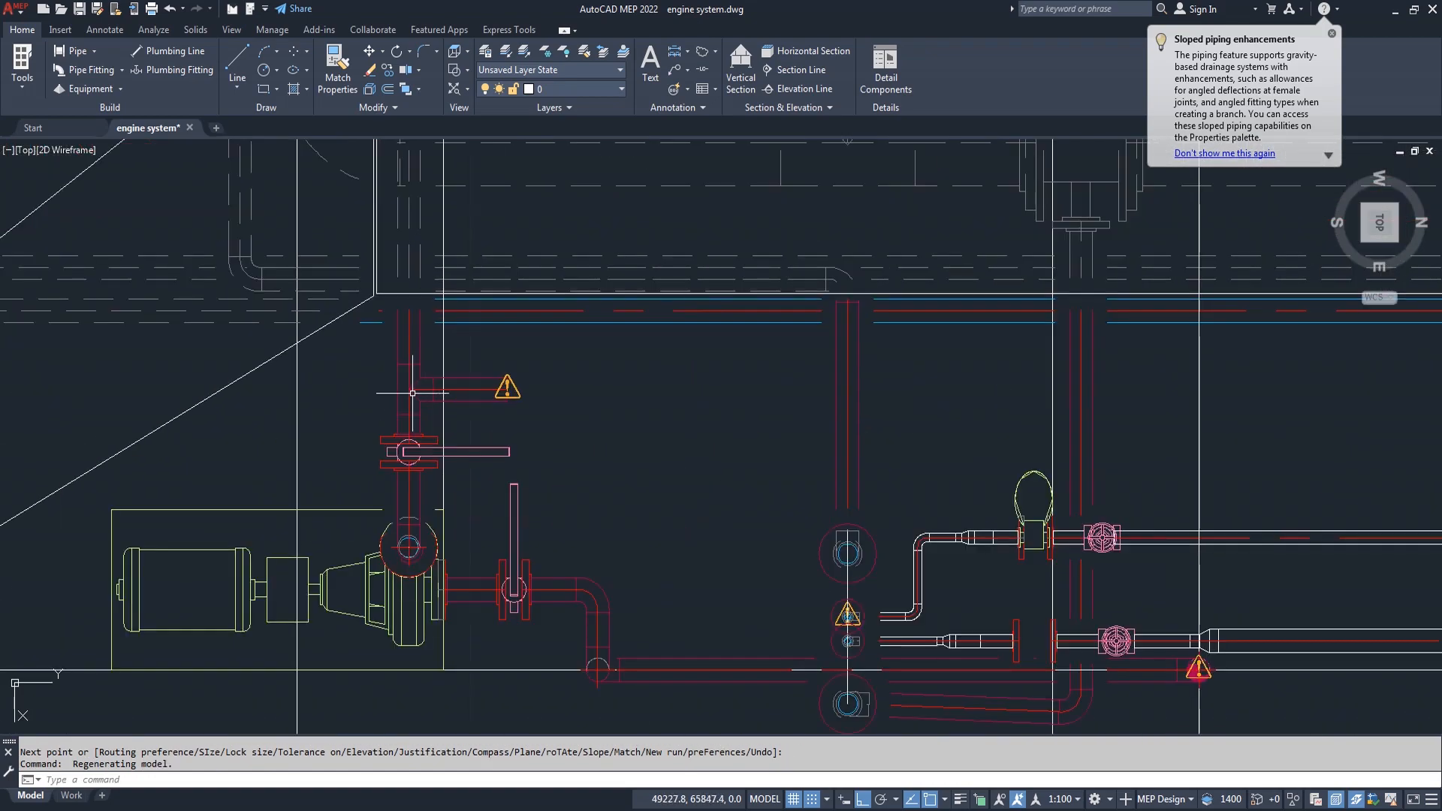
{"action": "scroll", "coordinate": [413, 393], "scroll_direction": "up", "scroll_amount": 4}
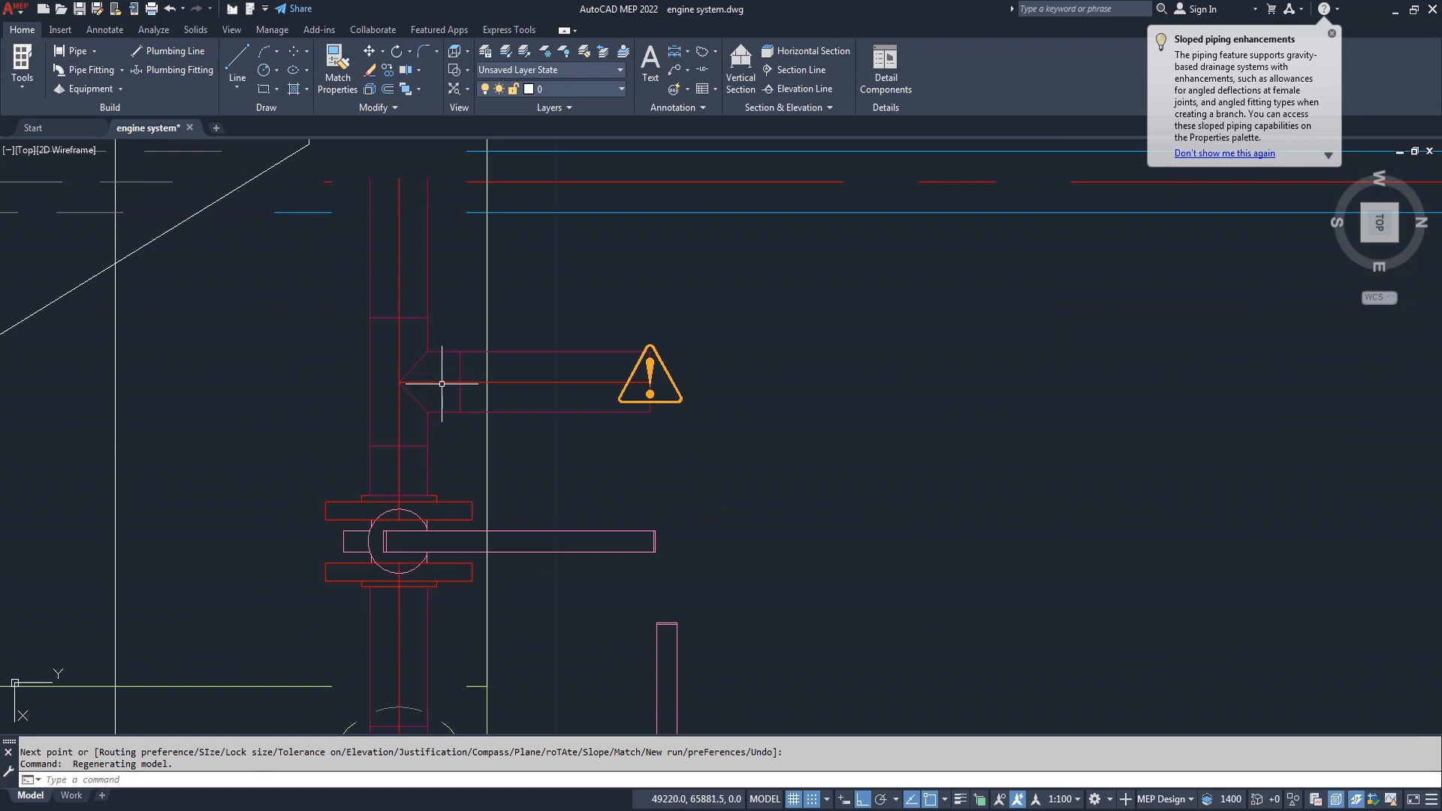
{"action": "left_click", "coordinate": [448, 379]}
{"action": "left_click", "coordinate": [531, 380]}
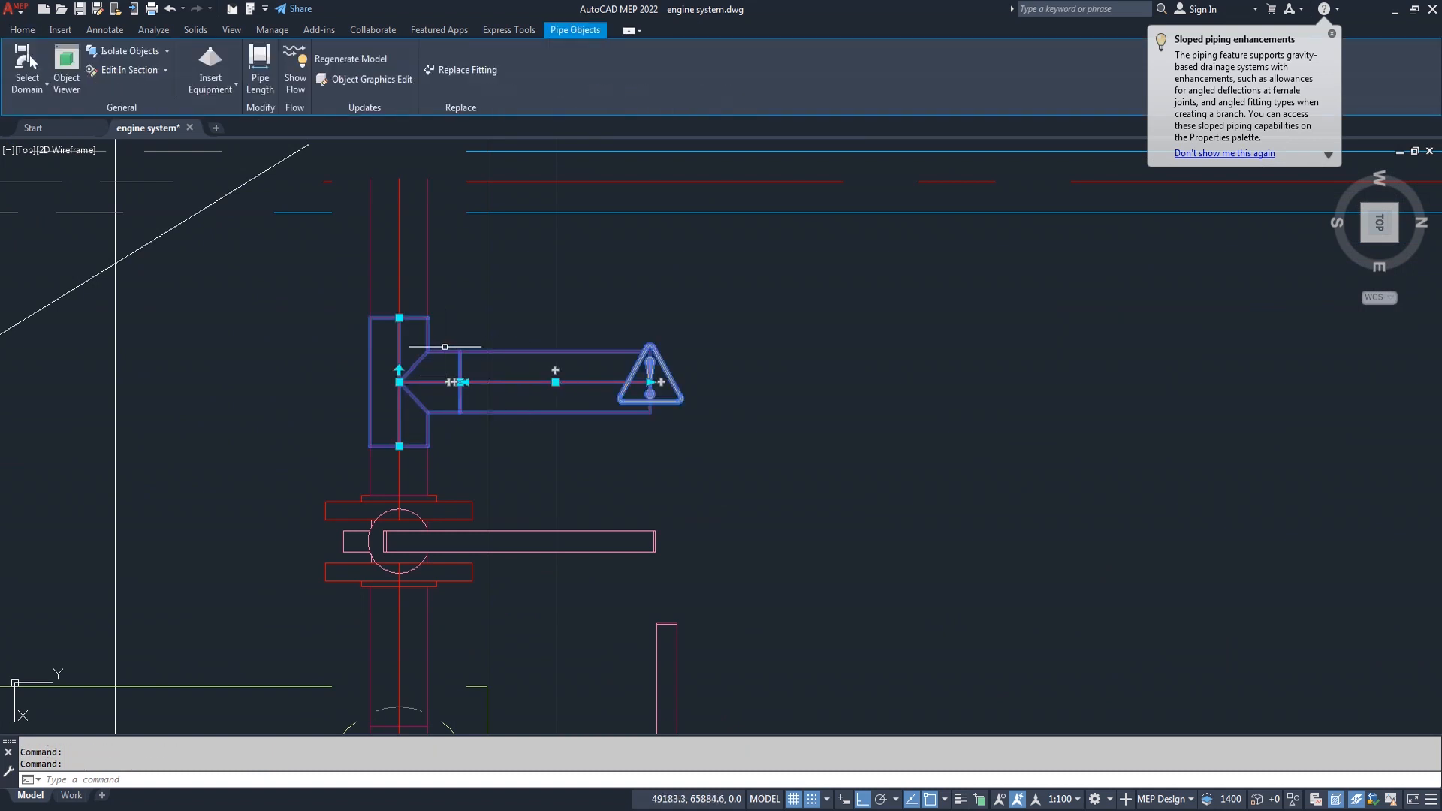
{"action": "left_click", "coordinate": [399, 318]}
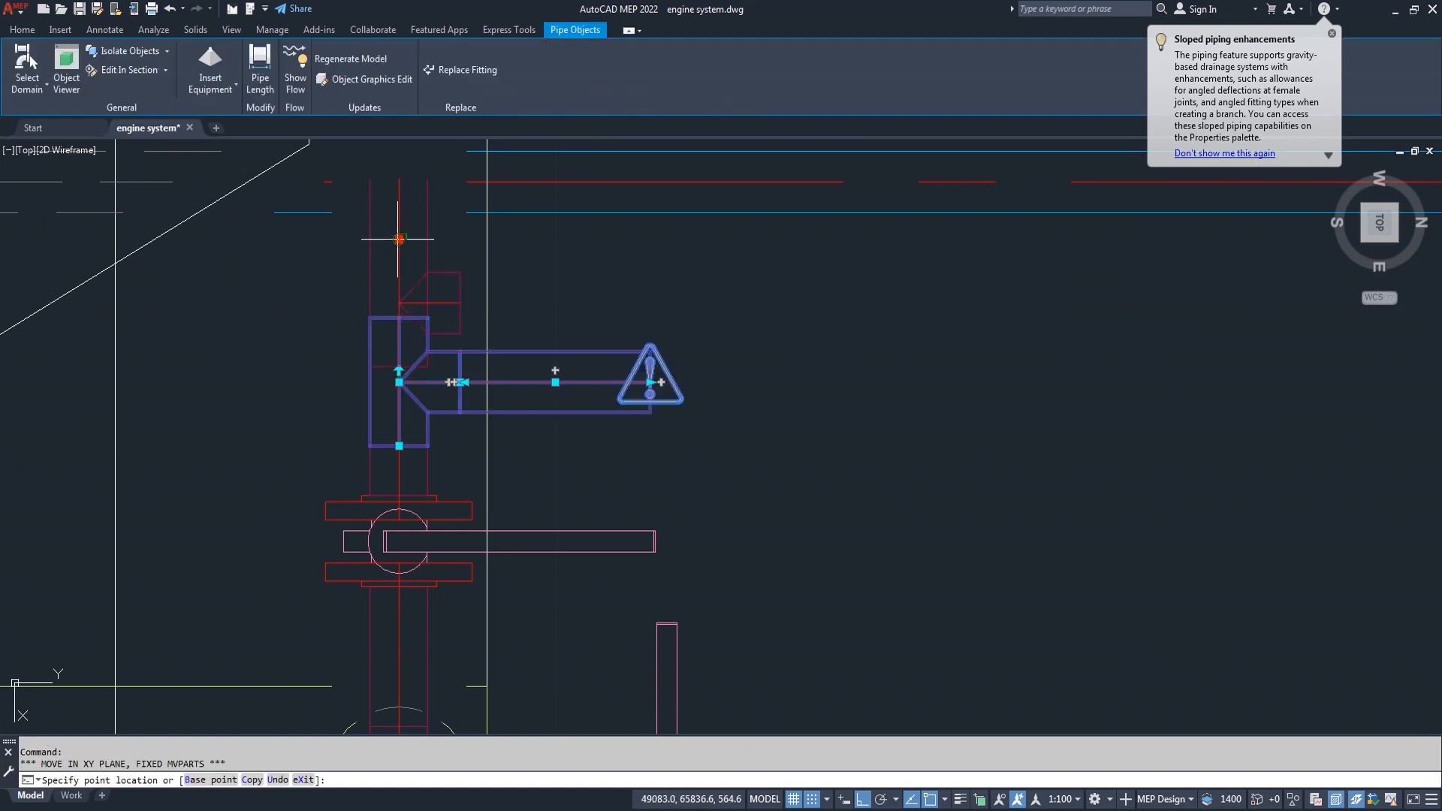
{"action": "scroll", "coordinate": [402, 382], "scroll_direction": "down", "scroll_amount": 3}
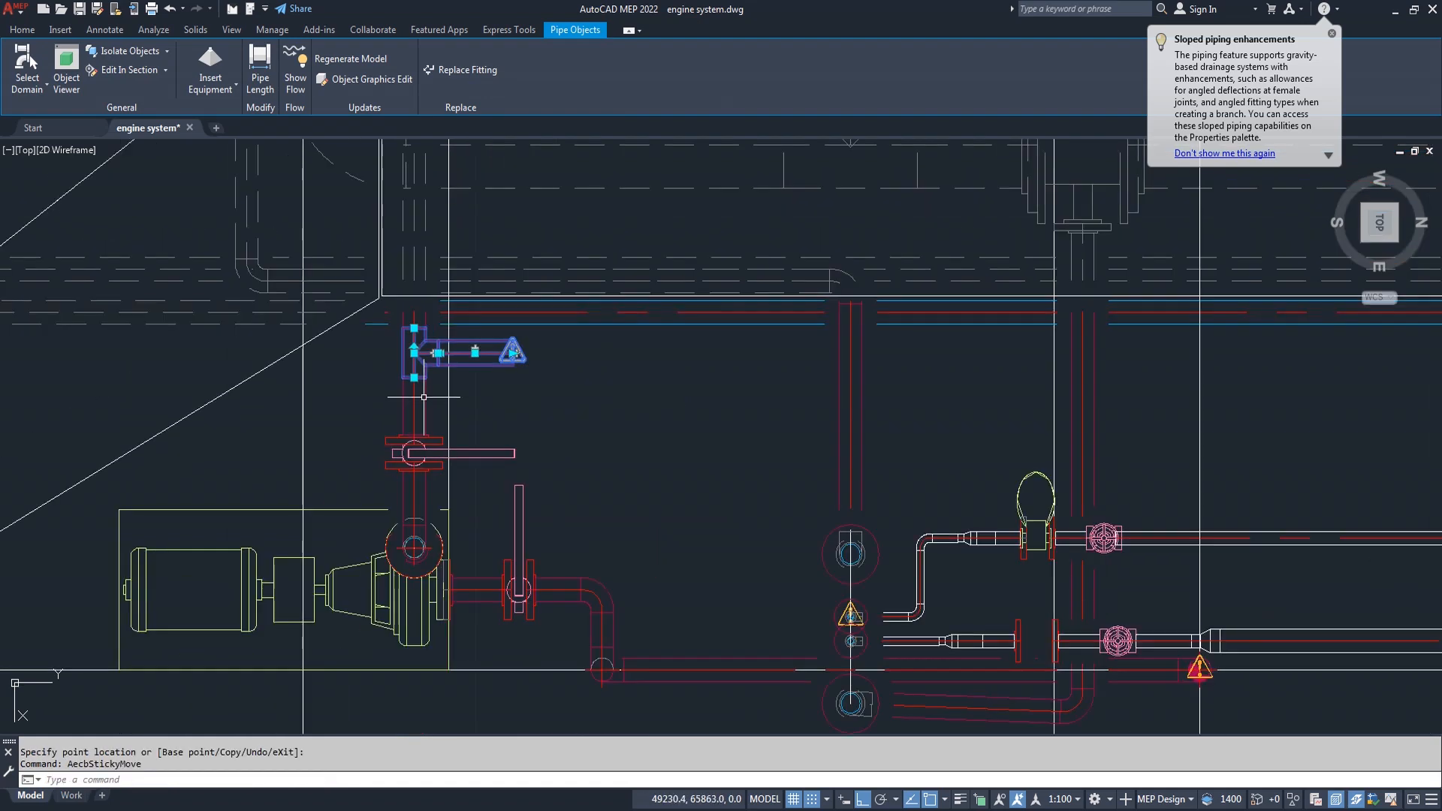
{"action": "scroll", "coordinate": [427, 403], "scroll_direction": "up", "scroll_amount": 2}
{"action": "scroll", "coordinate": [428, 402], "scroll_direction": "down", "scroll_amount": 2}
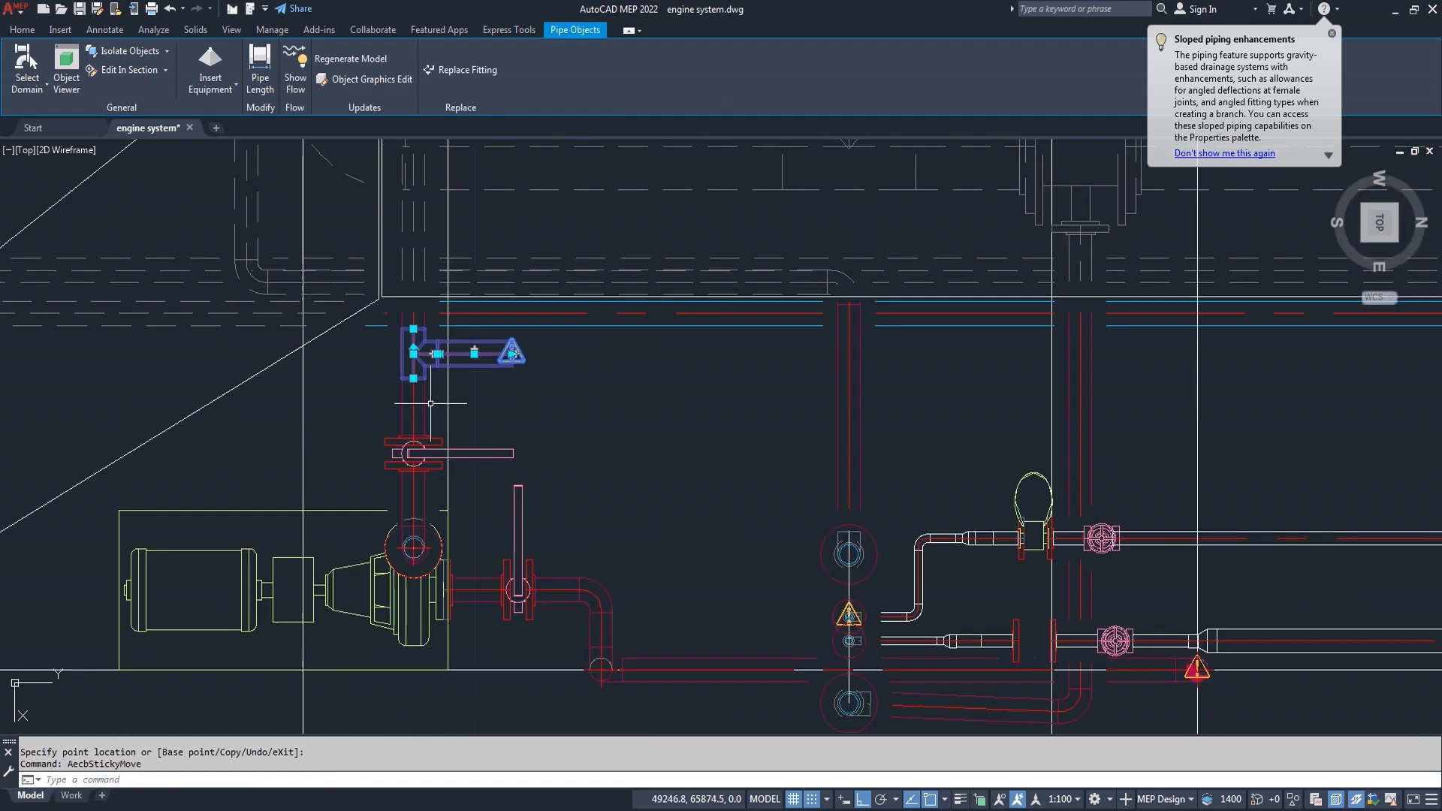
{"action": "key", "text": "Escape"}
{"action": "scroll", "coordinate": [563, 401], "scroll_direction": "up", "scroll_amount": 2}
{"action": "scroll", "coordinate": [529, 346], "scroll_direction": "down", "scroll_amount": 2}
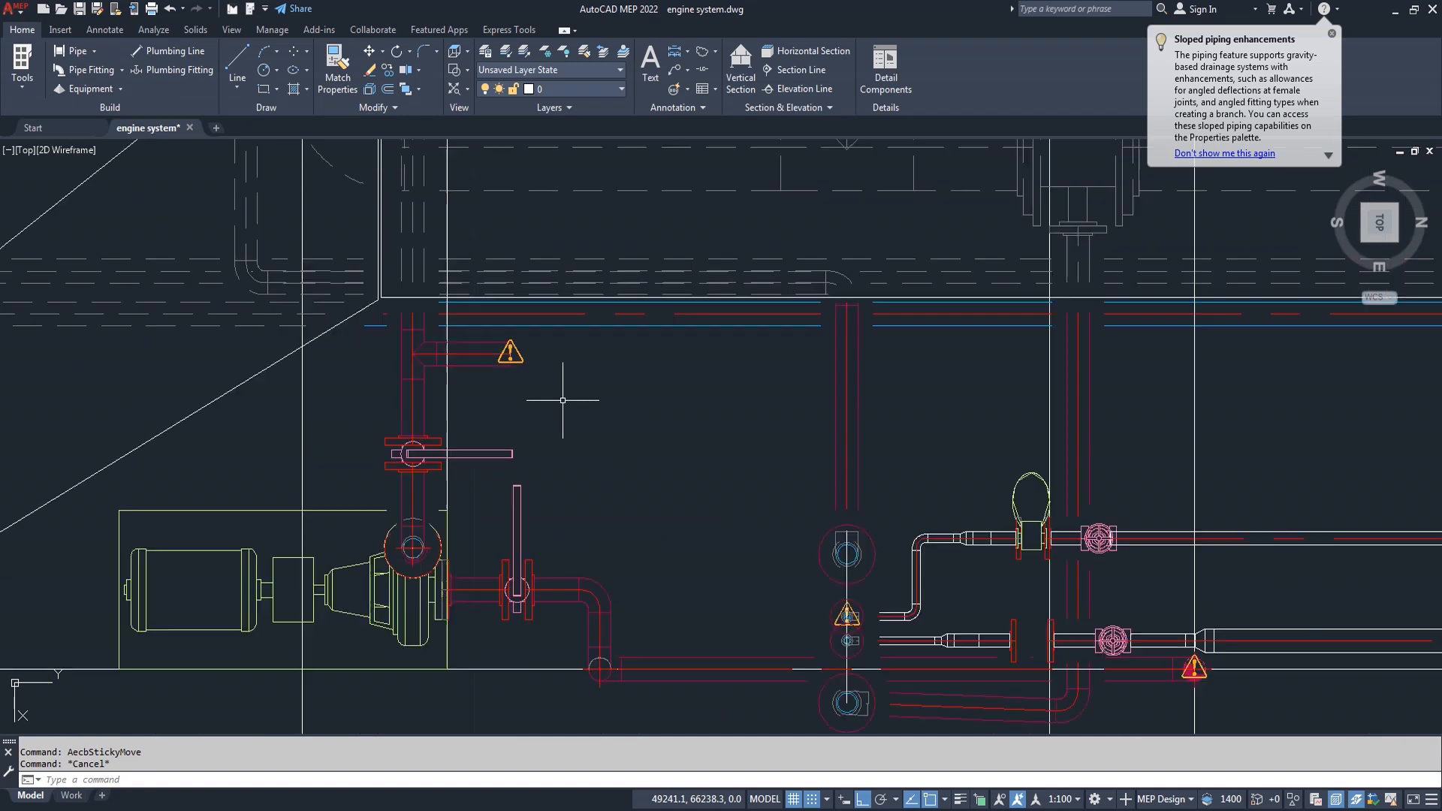
Extend the branch pipe from its open end straight along the Y axis to about Y 66208.
{"action": "scroll", "coordinate": [529, 346], "scroll_direction": "up", "scroll_amount": 2}
{"action": "left_click", "coordinate": [529, 346]}
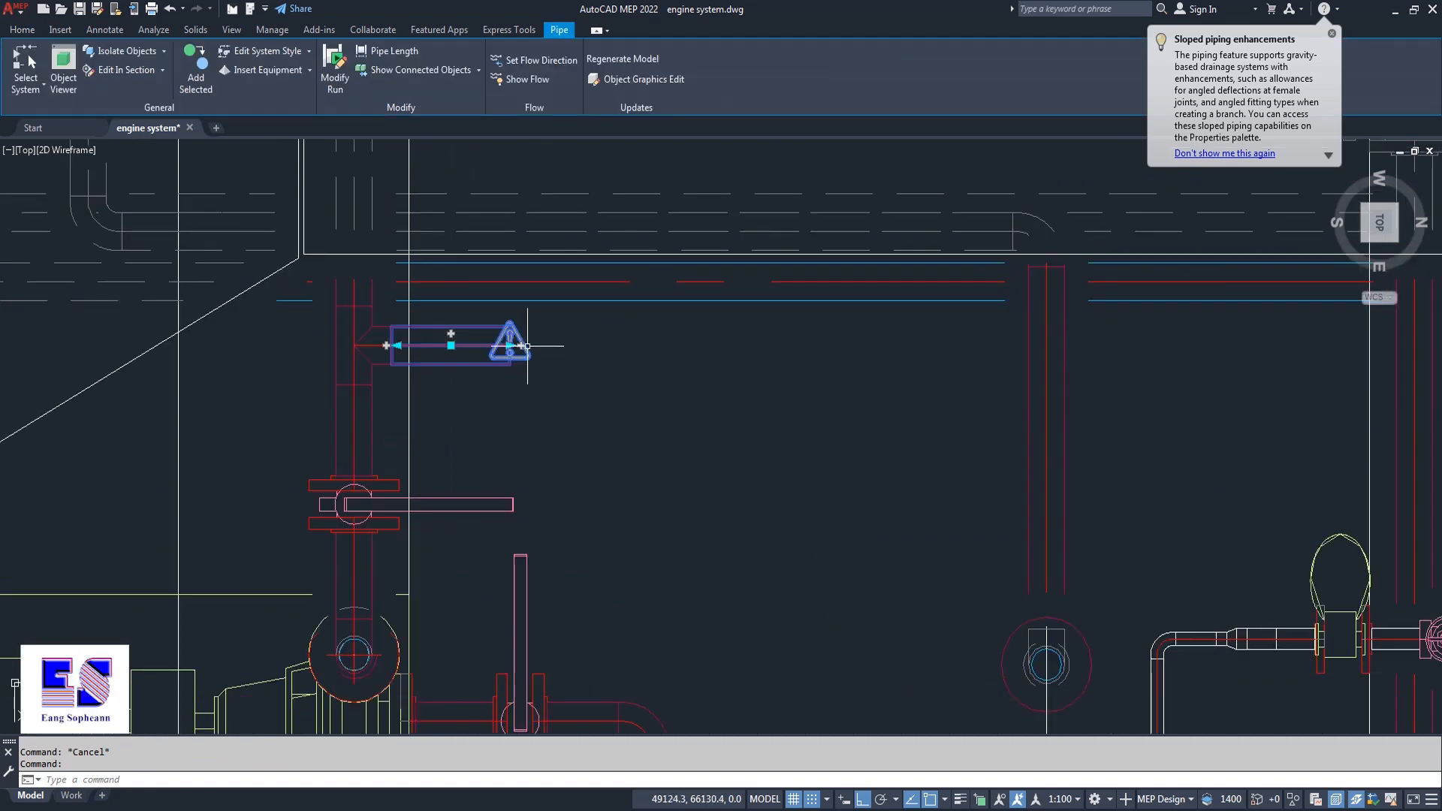
{"action": "left_click", "coordinate": [523, 346]}
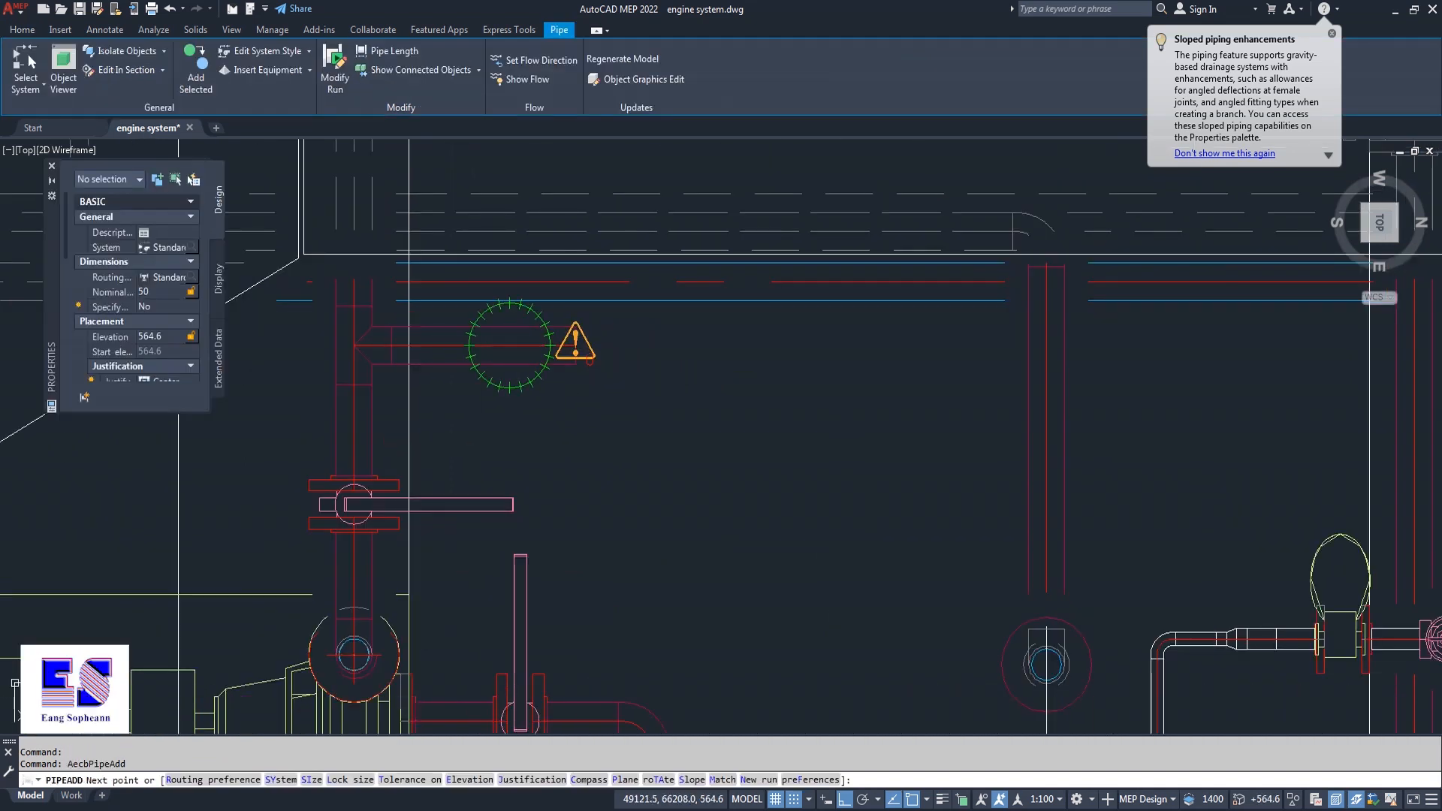
{"action": "key", "text": "Escape"}
{"action": "scroll", "coordinate": [596, 475], "scroll_direction": "down", "scroll_amount": 3}
{"action": "scroll", "coordinate": [608, 497], "scroll_direction": "up", "scroll_amount": 4}
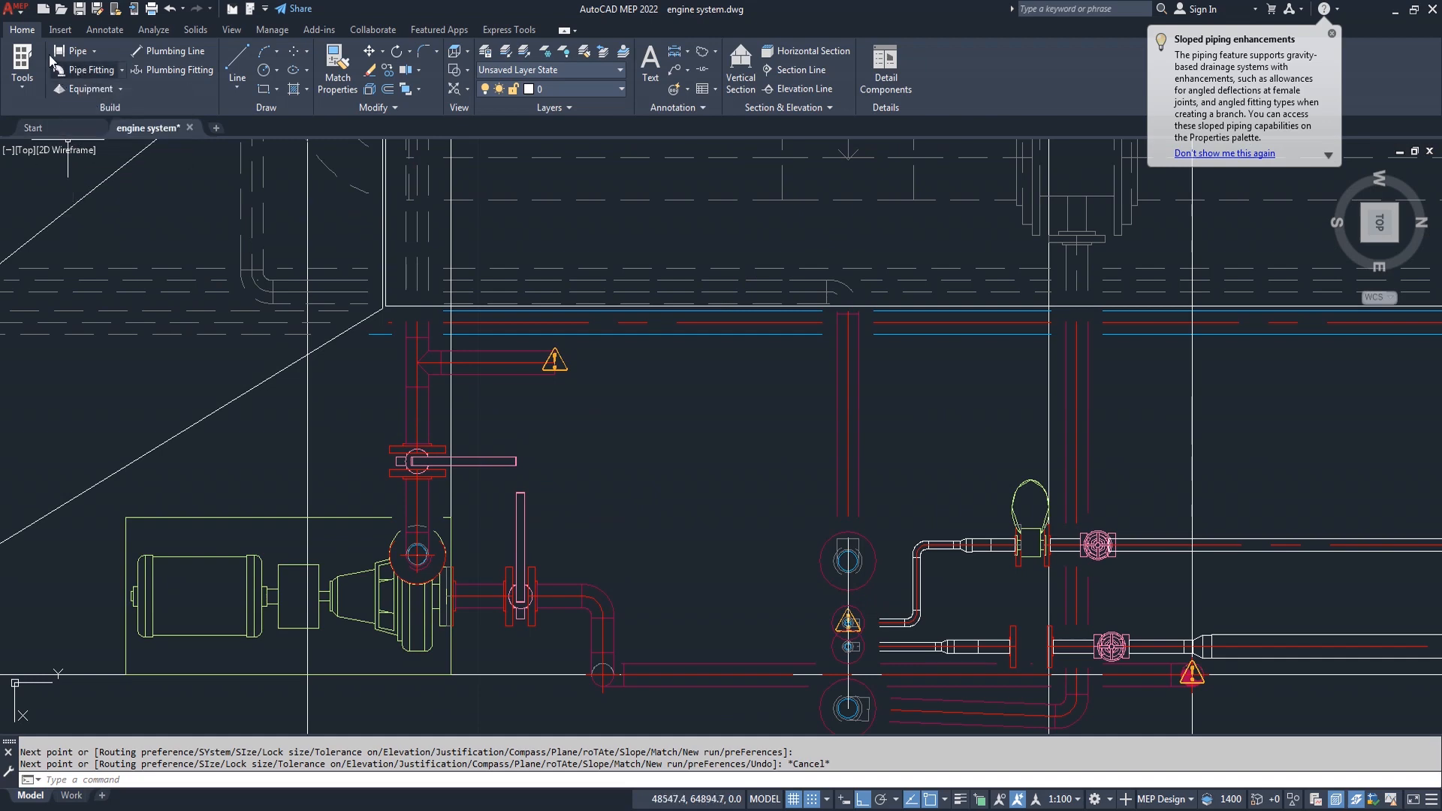
Insert a 50 mm Balancing valve - Flanged PN16 at the branch pipe's open end, aligned with the pipe and joined by a flange.
{"action": "left_click", "coordinate": [91, 91]}
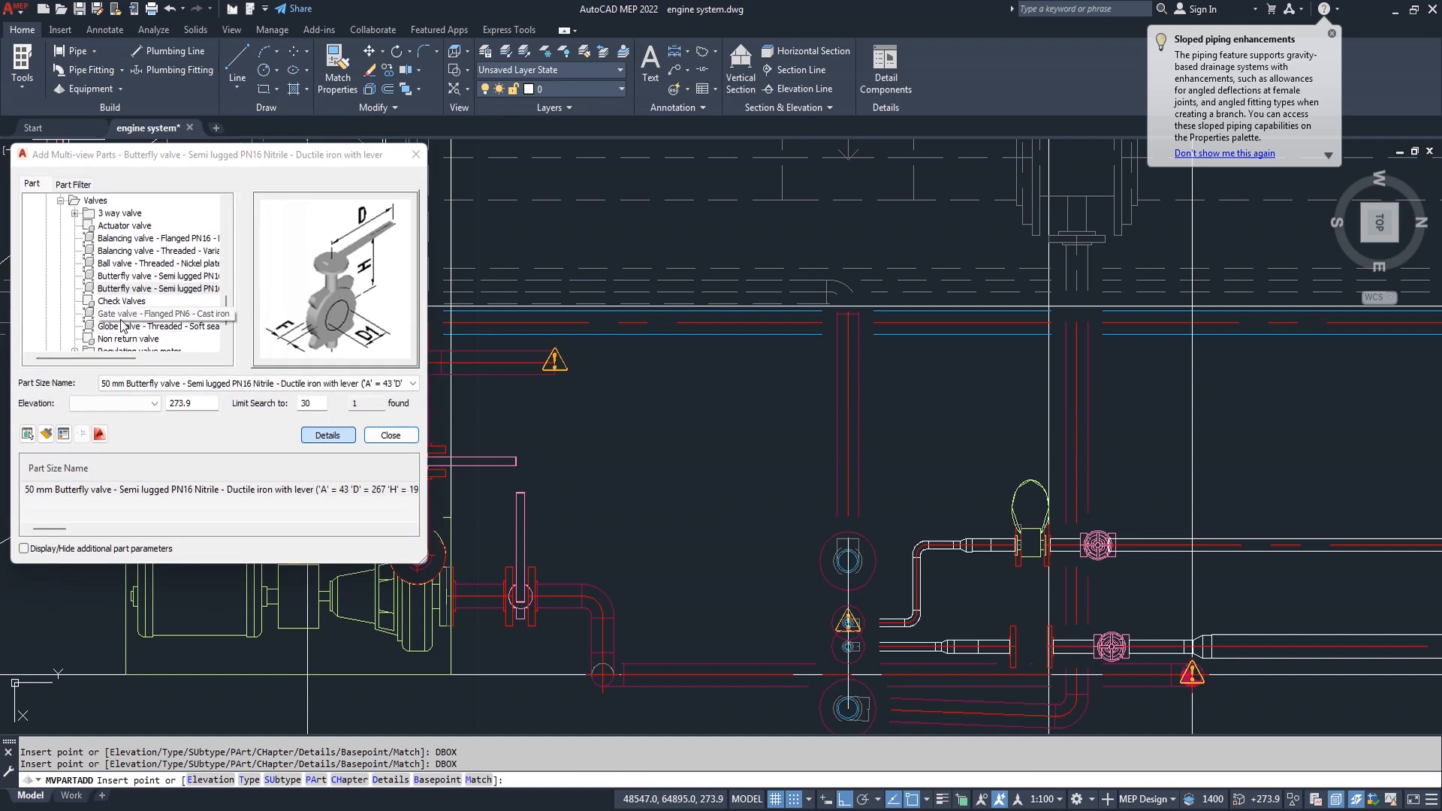
{"action": "left_click", "coordinate": [147, 238]}
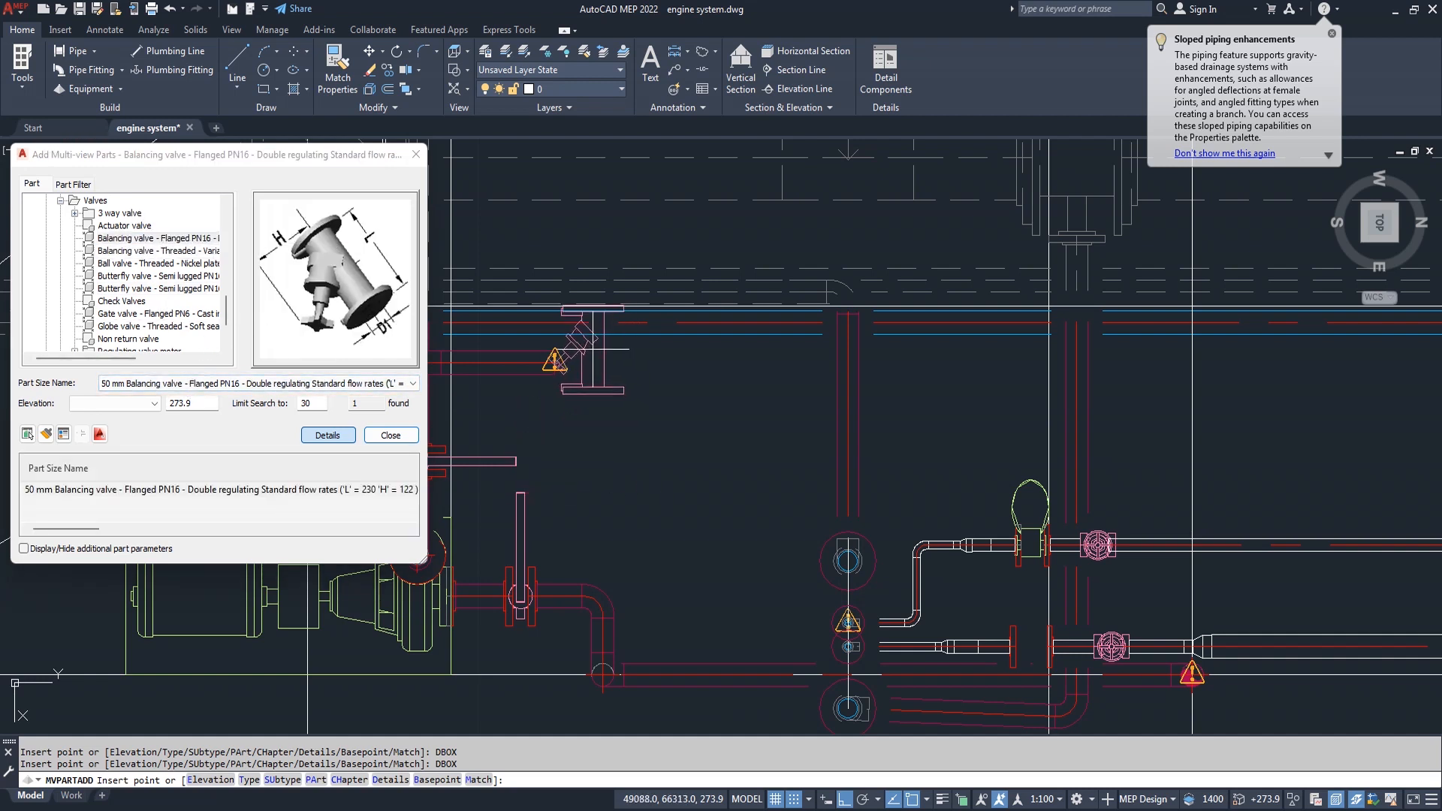
{"action": "scroll", "coordinate": [541, 323], "scroll_direction": "up", "scroll_amount": 4}
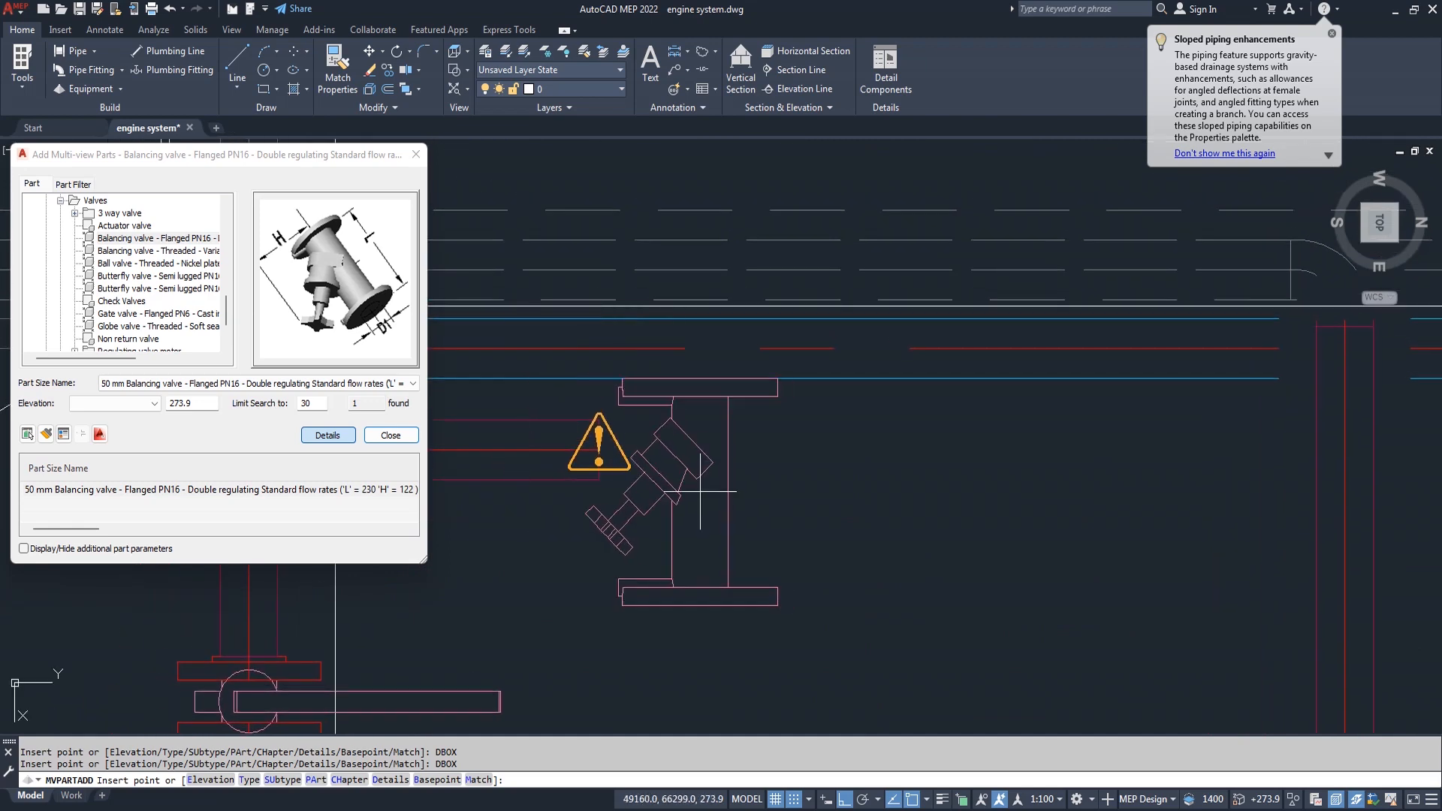
{"action": "left_click", "coordinate": [599, 450]}
{"action": "left_click", "coordinate": [930, 489]}
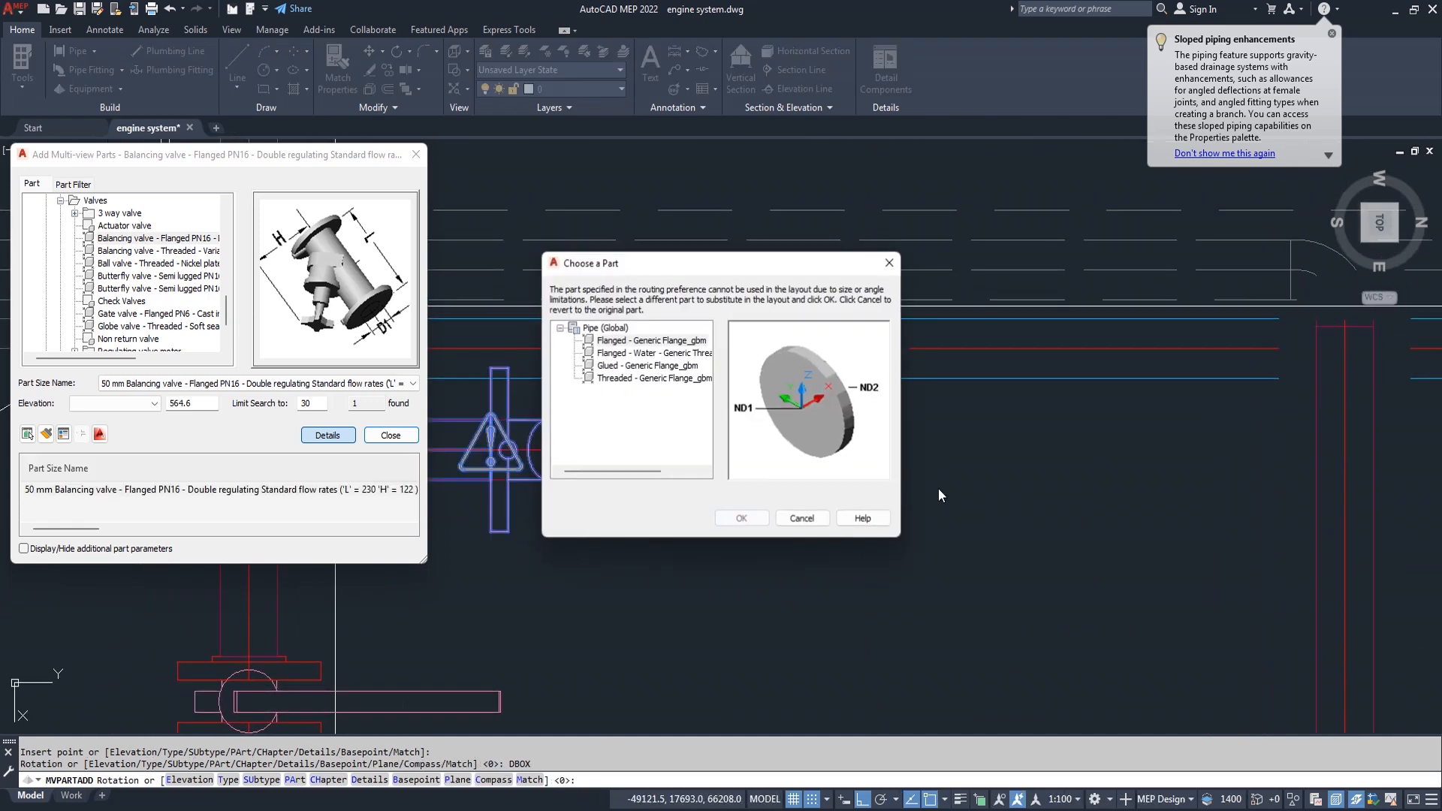
{"action": "left_click", "coordinate": [749, 520]}
{"action": "scroll", "coordinate": [852, 534], "scroll_direction": "down", "scroll_amount": 4}
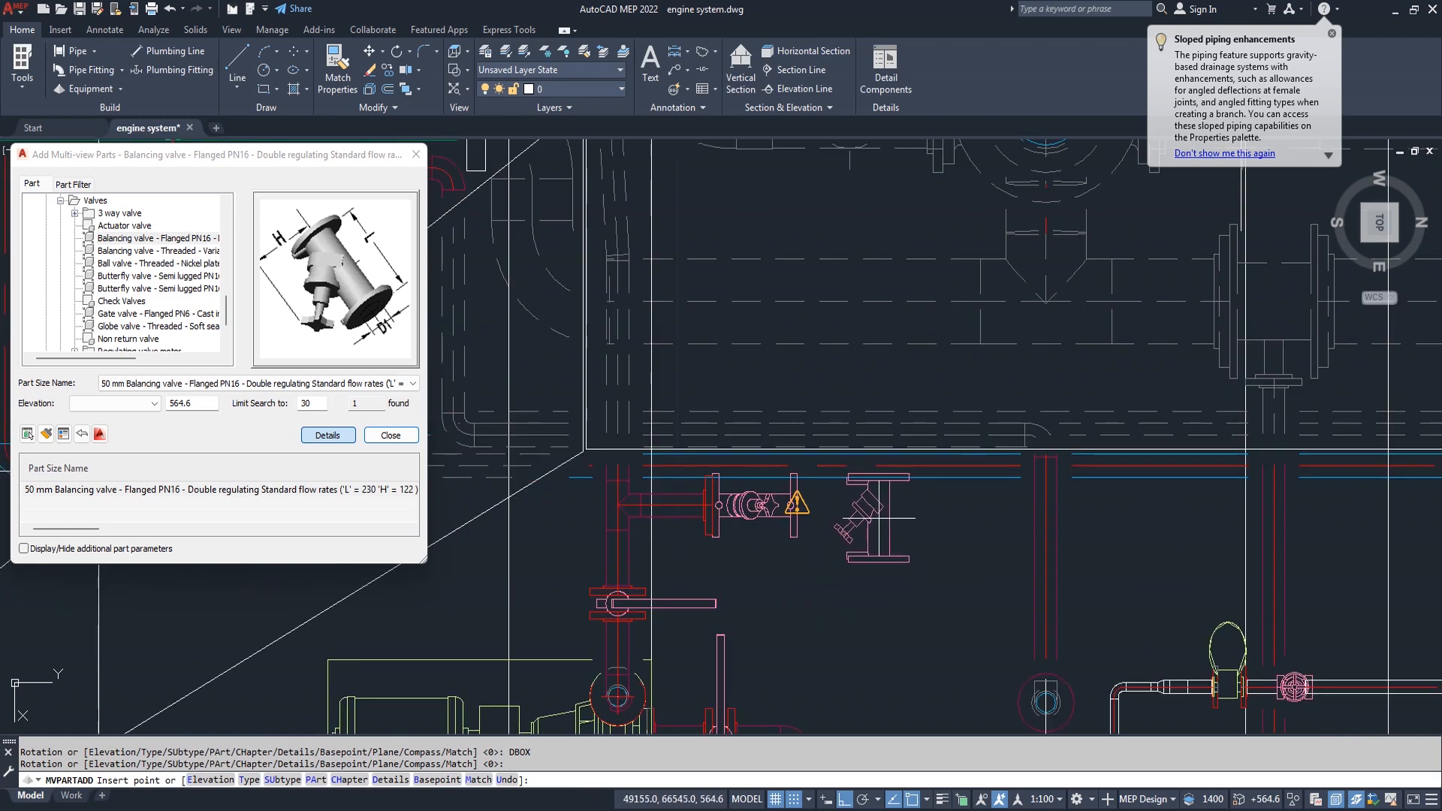
{"action": "key", "text": "Escape"}
{"action": "middle_click_drag", "start_coordinate": [913, 564], "coordinate": [725, 474]}
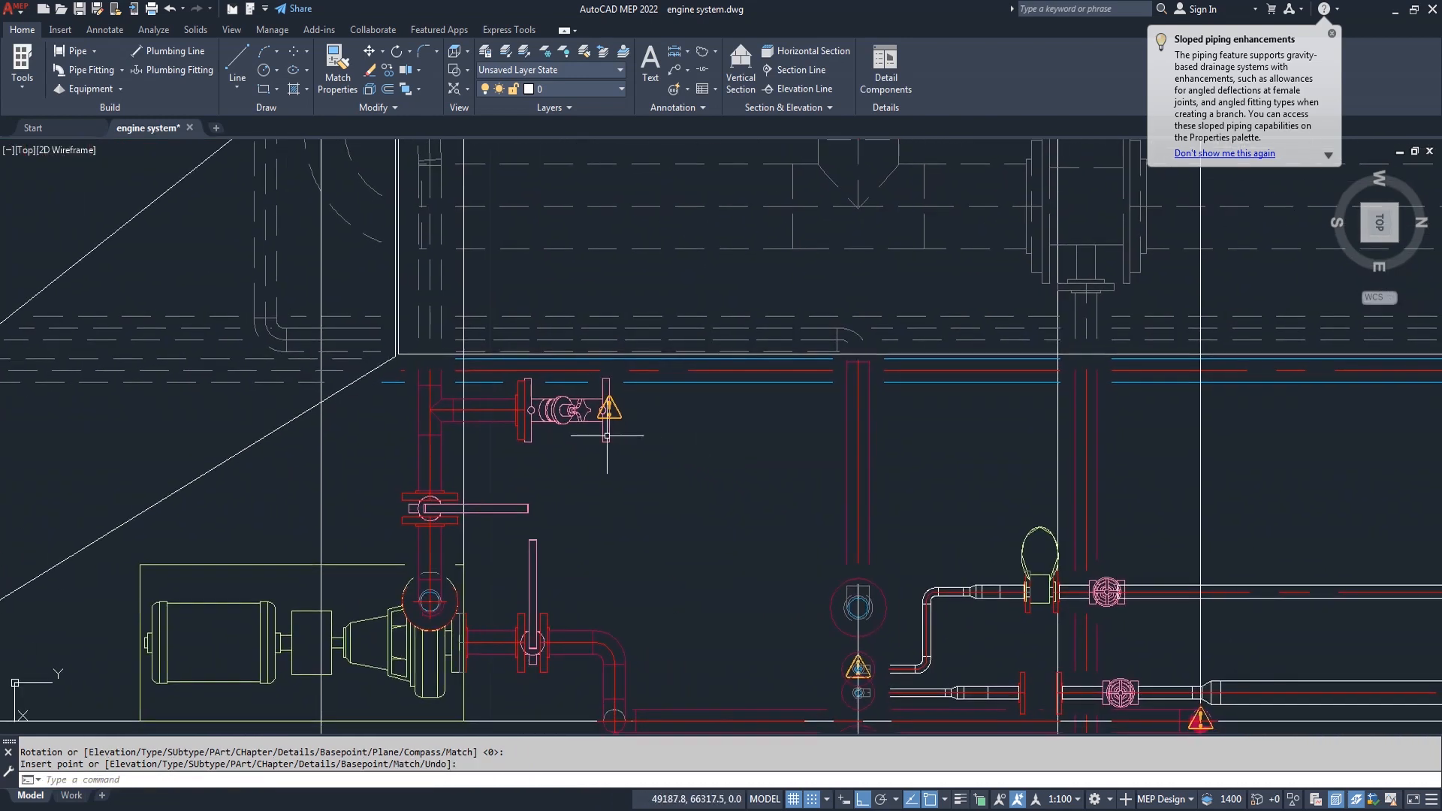
Run a 50 mm pipe about 249 mm along the Y axis from the balancing valve's open end at elevation 564.6.
{"action": "left_click", "coordinate": [607, 406]}
{"action": "left_click", "coordinate": [609, 409]}
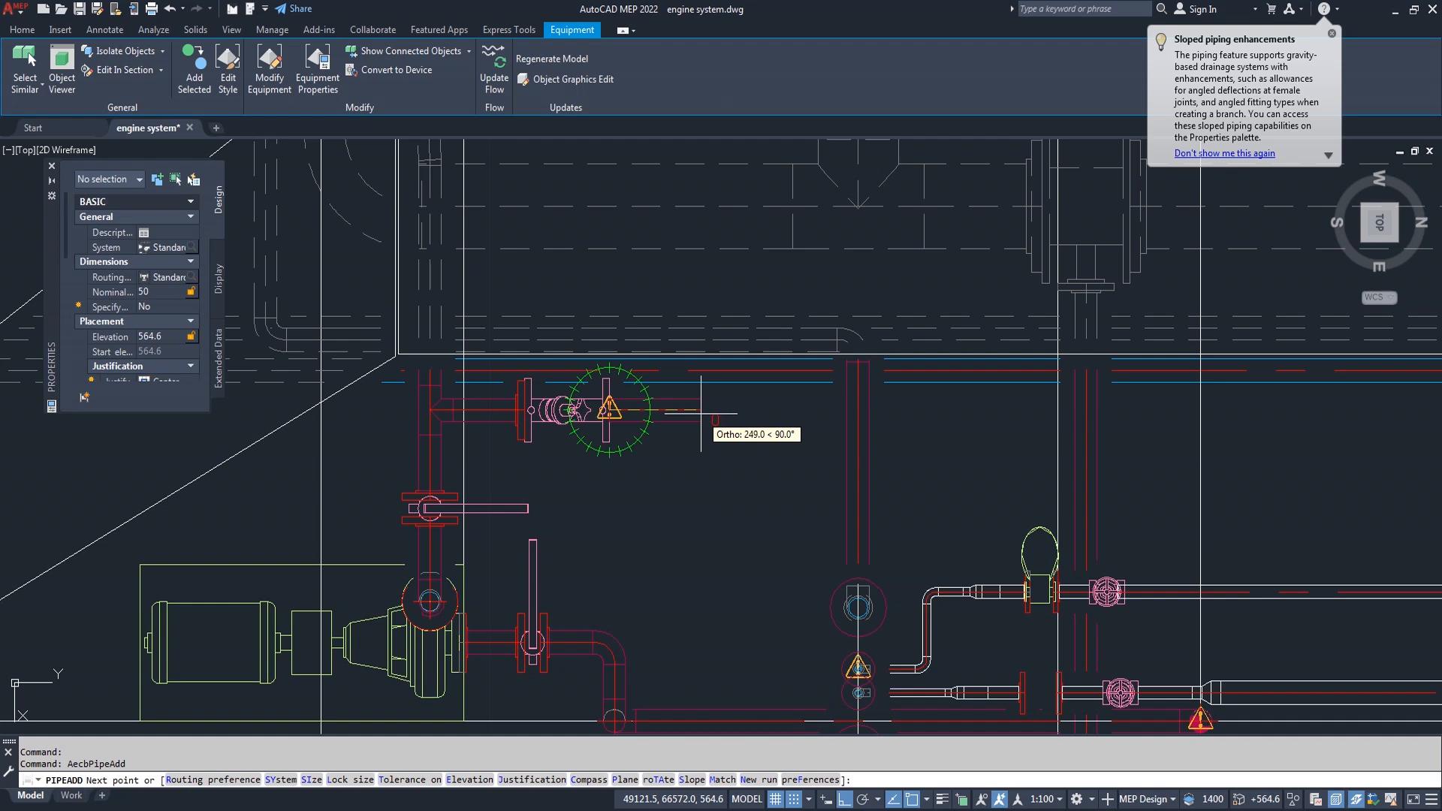
{"action": "left_click", "coordinate": [700, 412]}
{"action": "left_click", "coordinate": [741, 519]}
Try to connect the perpendicular pipe leg to the centreline of the lower pipe leading from the pump's other butterfly valve.
{"action": "middle_click_drag", "start_coordinate": [702, 706], "coordinate": [664, 539]}
{"action": "scroll", "coordinate": [664, 539], "scroll_direction": "up", "scroll_amount": 4}
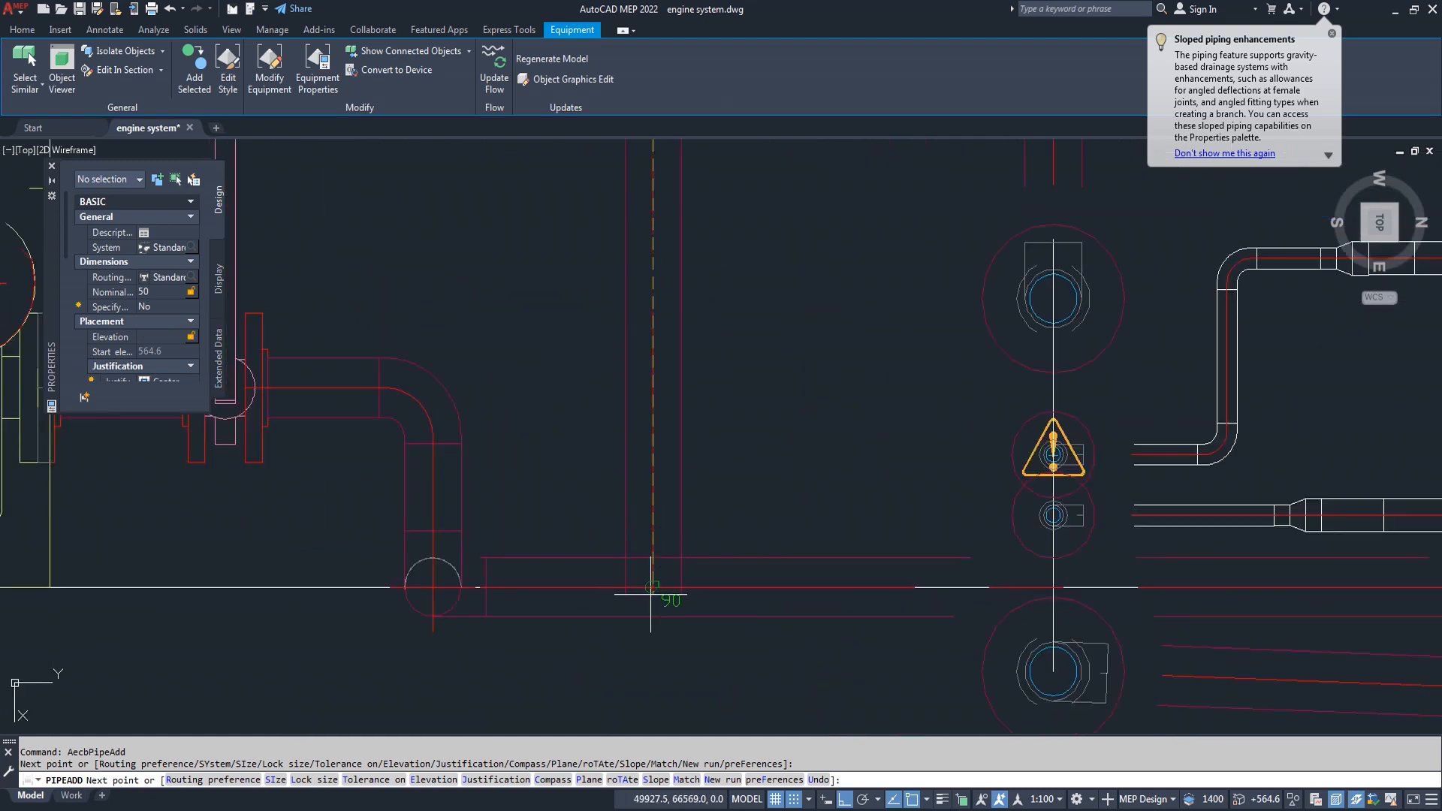
{"action": "left_click", "coordinate": [650, 587]}
{"action": "key", "text": "Escape"}
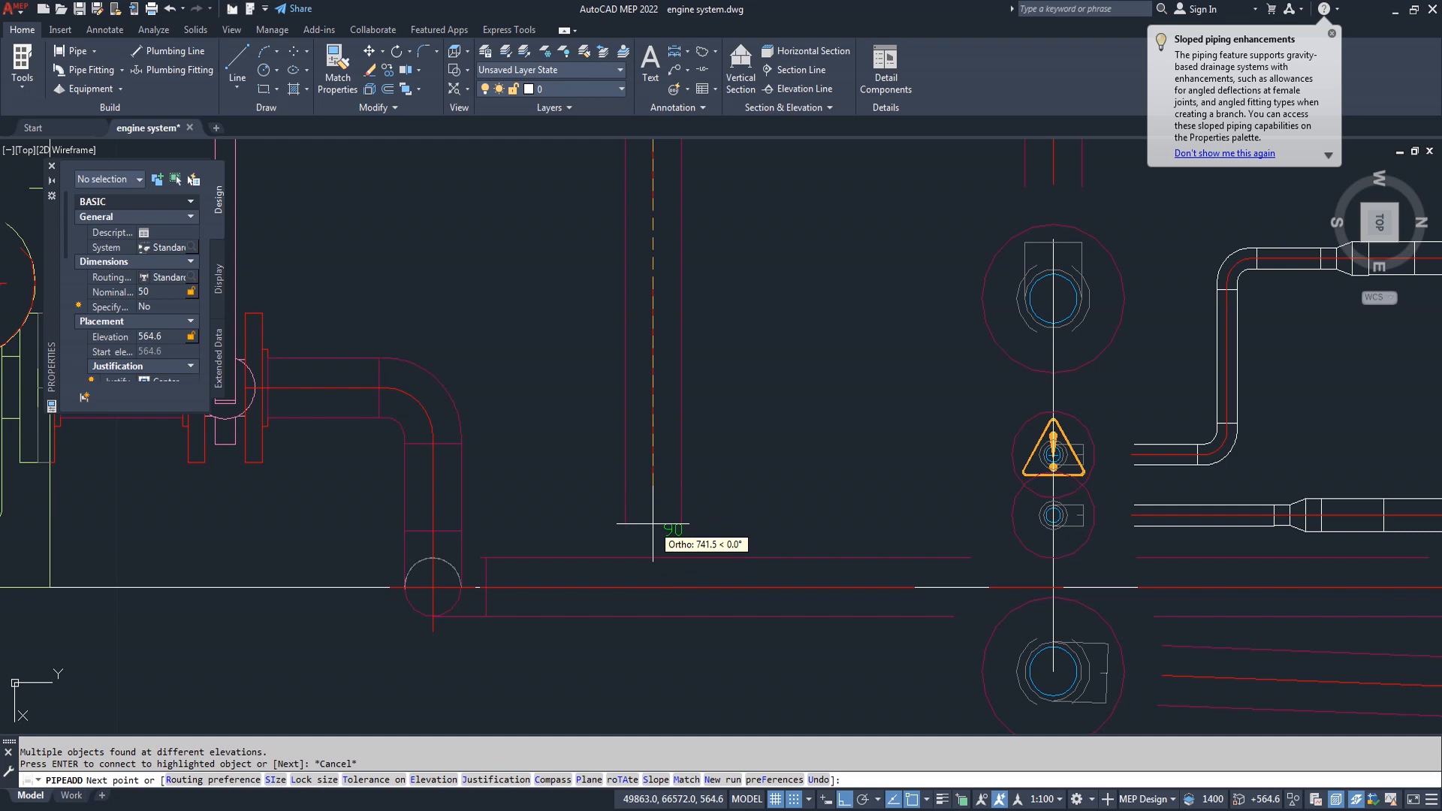
{"action": "left_click", "coordinate": [654, 587]}
{"action": "key", "text": "Escape"}
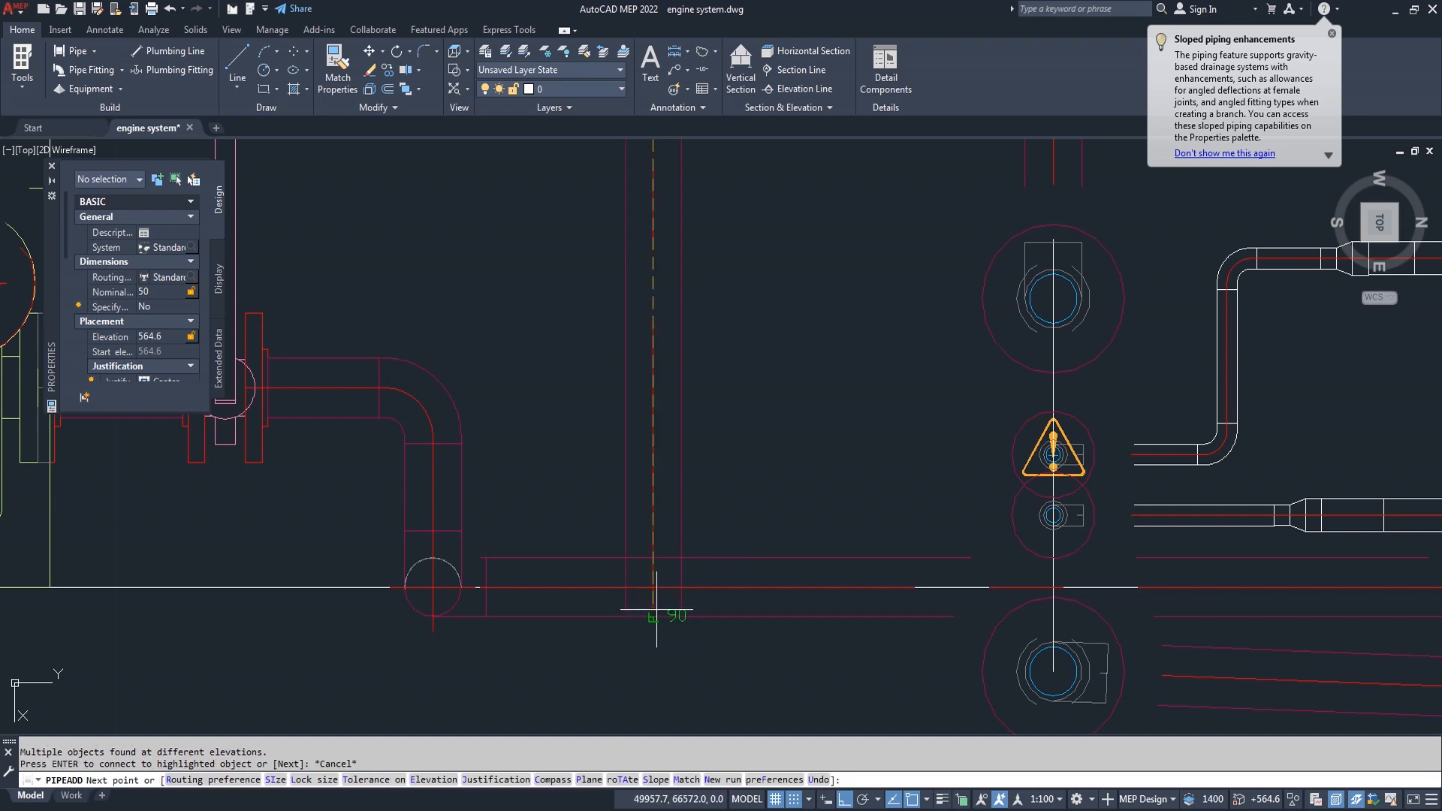
{"action": "scroll", "coordinate": [653, 587], "scroll_direction": "up", "scroll_amount": 5}
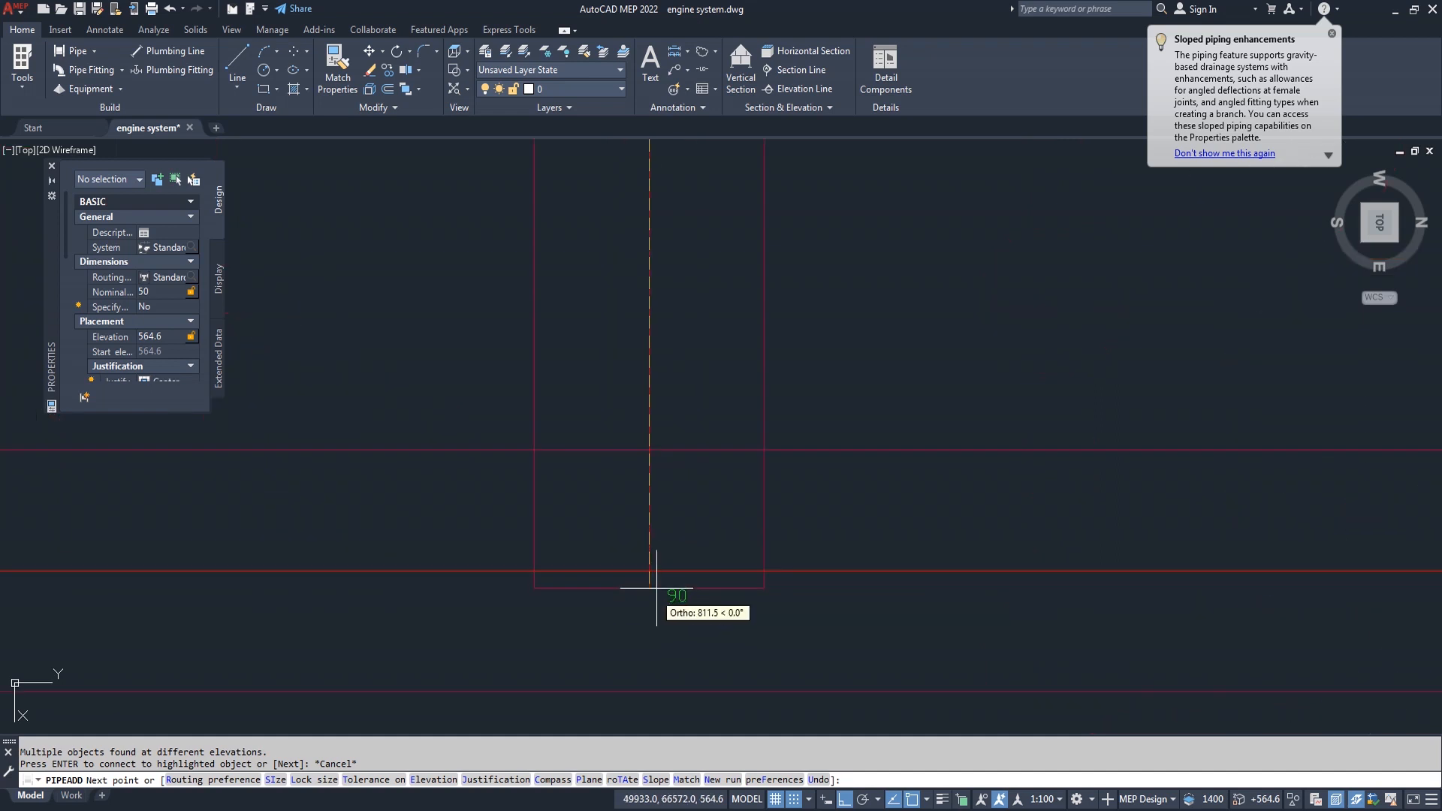
{"action": "left_click", "coordinate": [650, 553]}
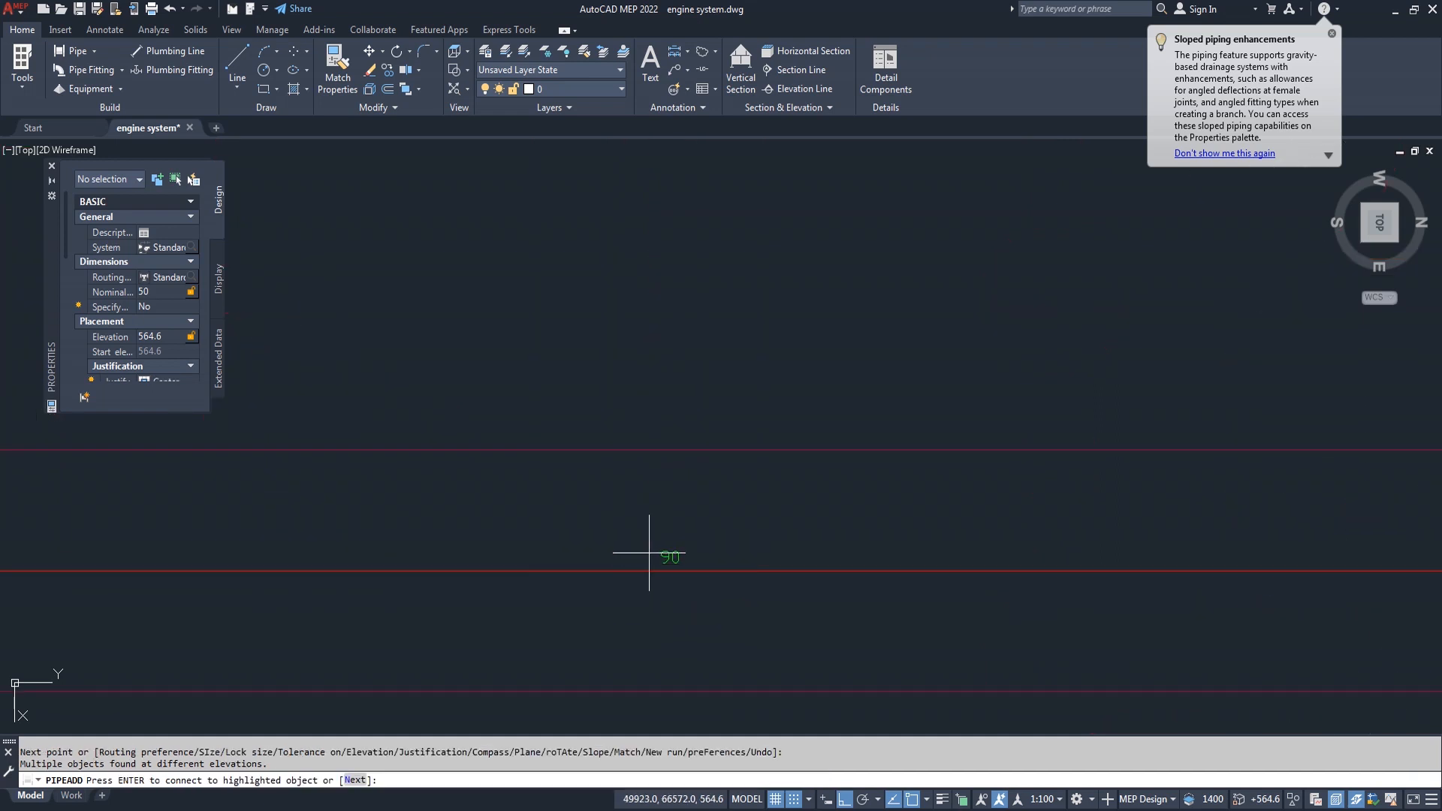
{"action": "key", "text": "Escape"}
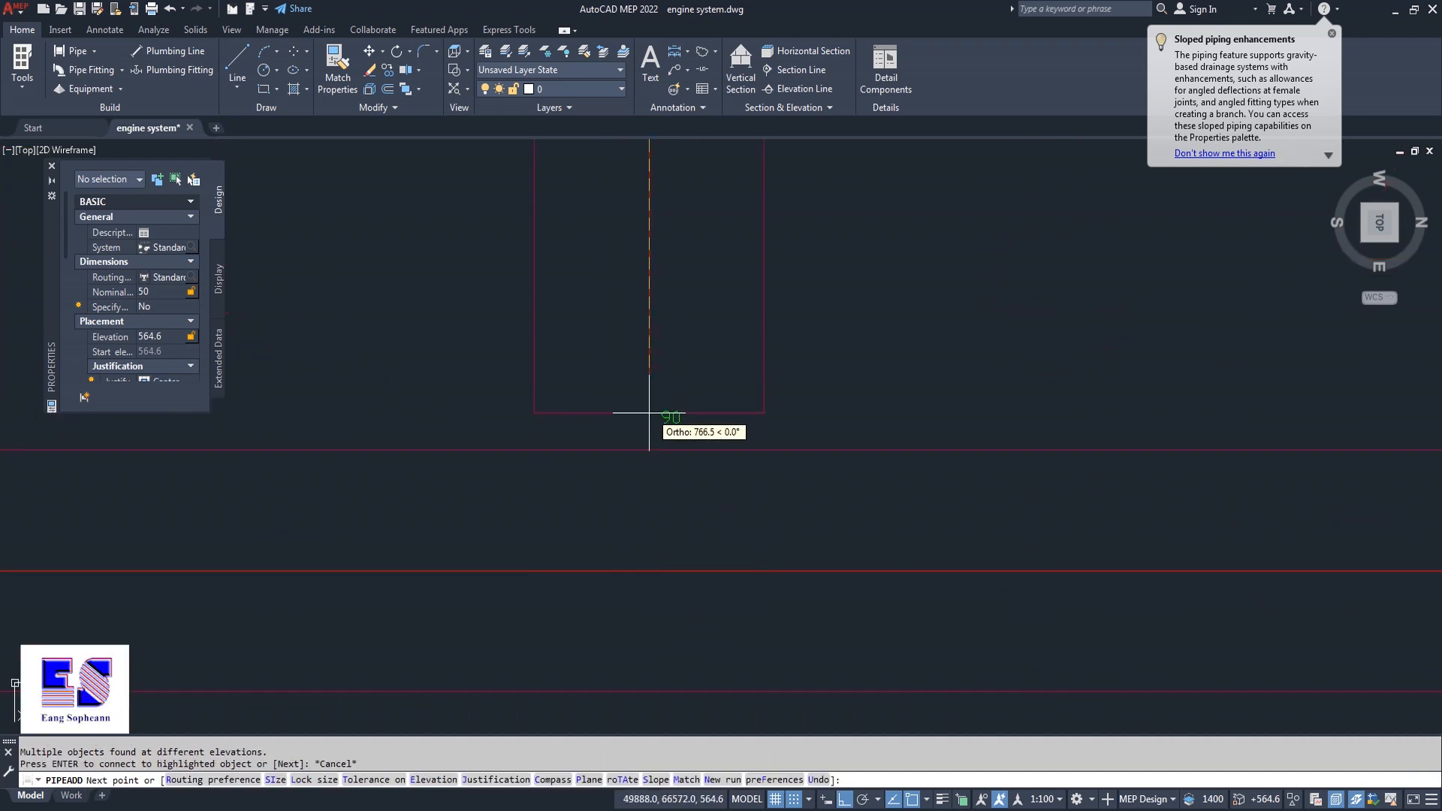
Run the perpendicular leg about 765 mm along the X axis, stopping just short of the lower pipe, and end the run.
{"action": "left_click", "coordinate": [644, 399]}
{"action": "key", "text": "Escape"}
{"action": "scroll", "coordinate": [676, 531], "scroll_direction": "down", "scroll_amount": 5}
{"action": "scroll", "coordinate": [676, 531], "scroll_direction": "down", "scroll_amount": 4}
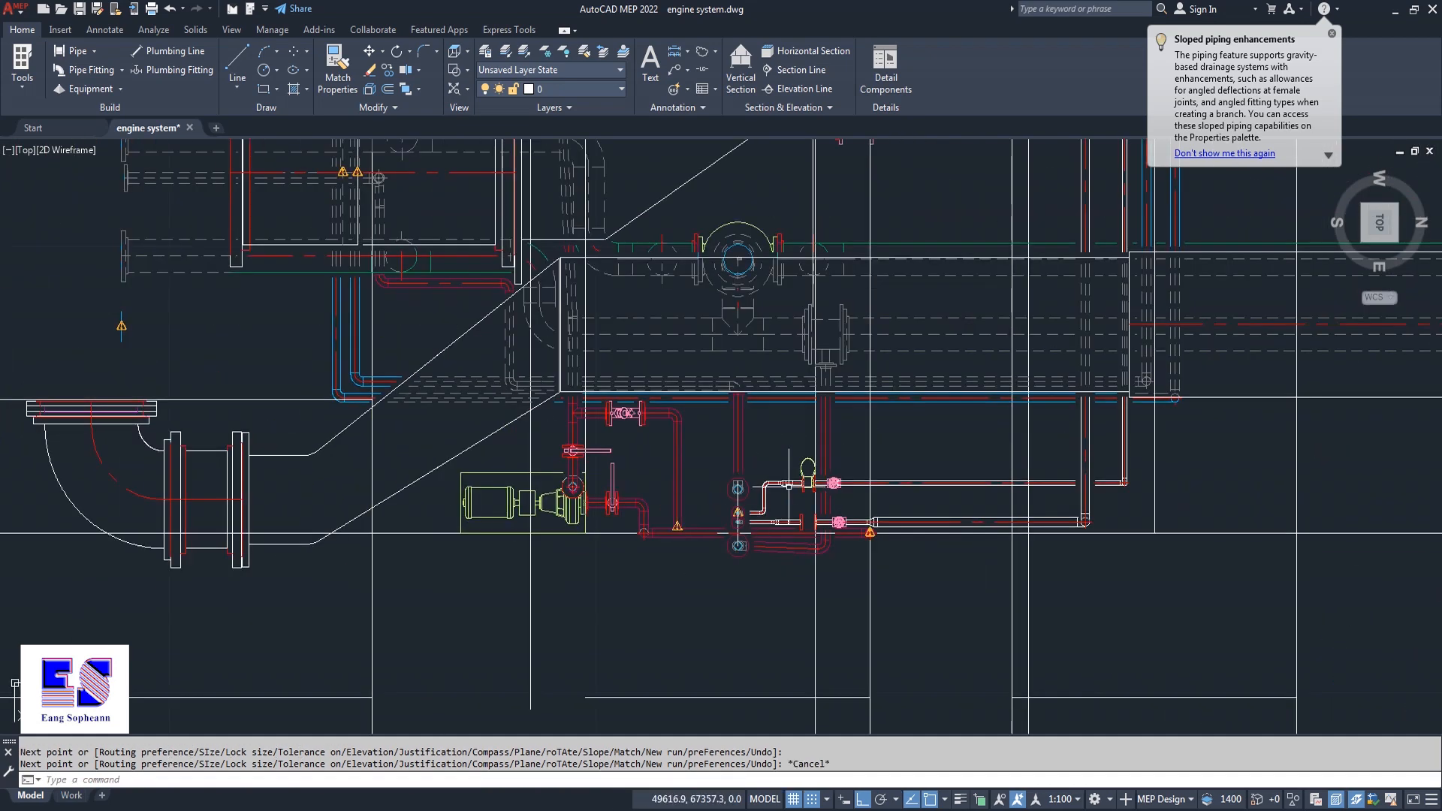
In the SE isometric view, drop a vertical 50 mm pipe from the perpendicular leg's open end to elevation 221.6.
{"action": "left_click", "coordinate": [1365, 249]}
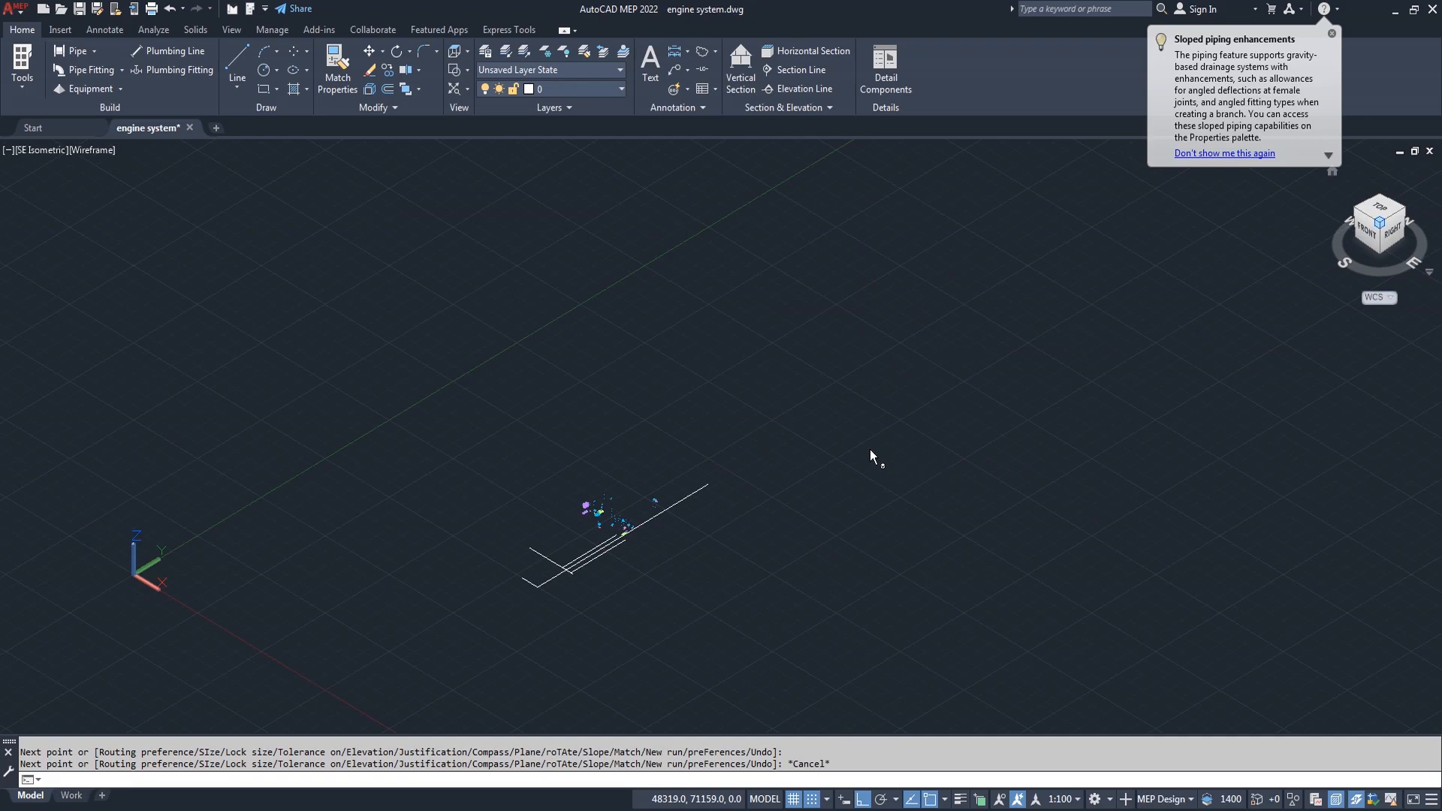
{"action": "scroll", "coordinate": [633, 542], "scroll_direction": "up", "scroll_amount": 6}
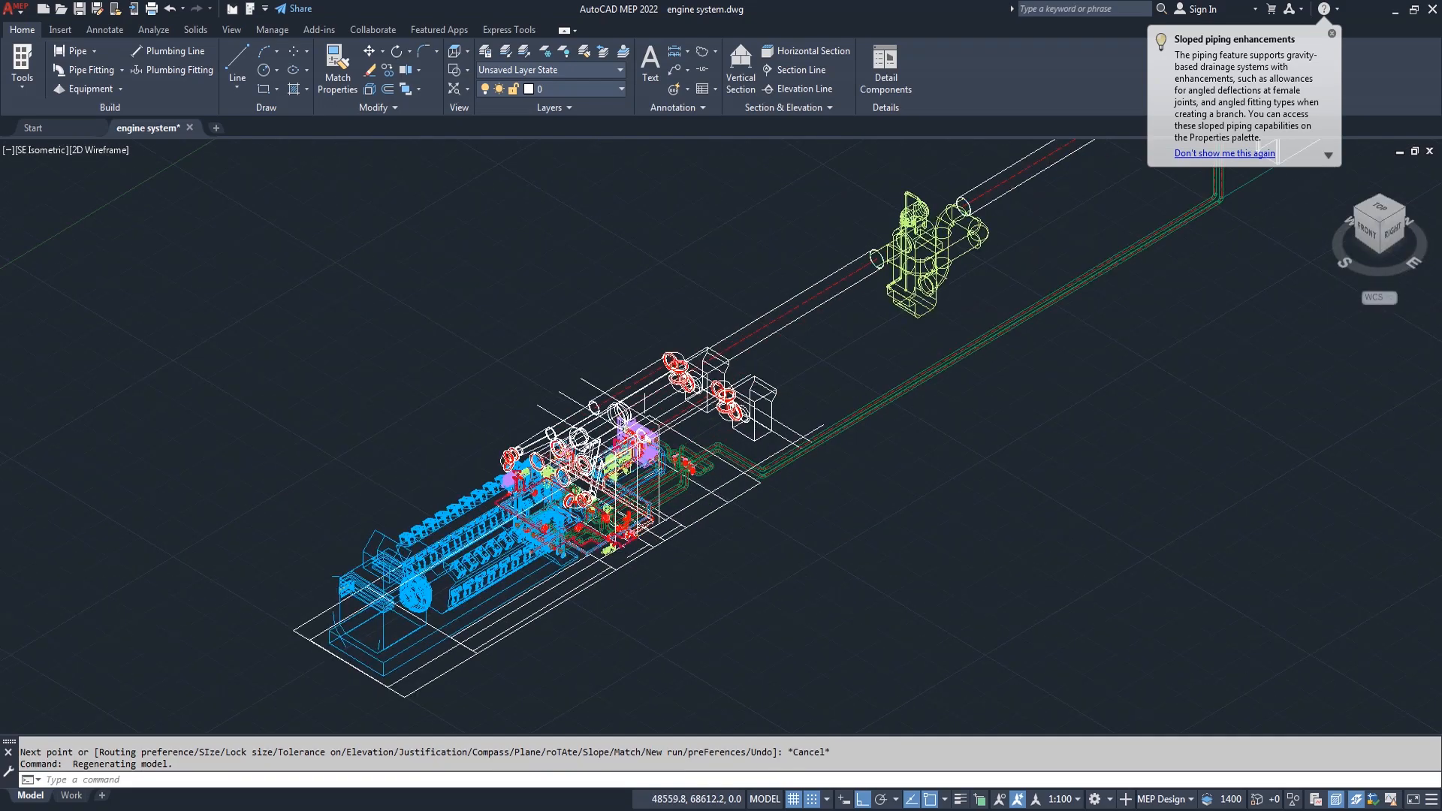
{"action": "scroll", "coordinate": [612, 558], "scroll_direction": "up", "scroll_amount": 10}
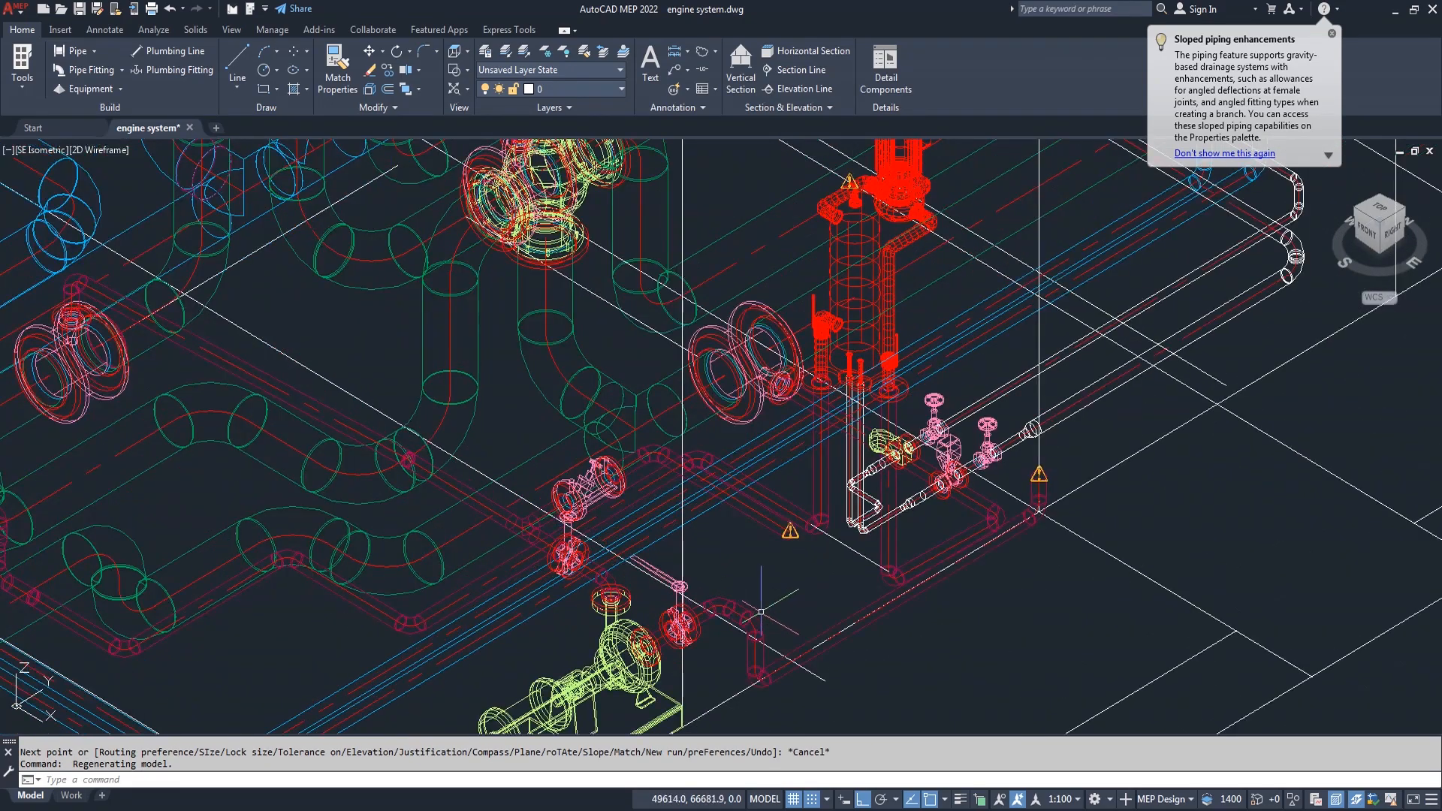
{"action": "scroll", "coordinate": [682, 437], "scroll_direction": "up", "scroll_amount": 2}
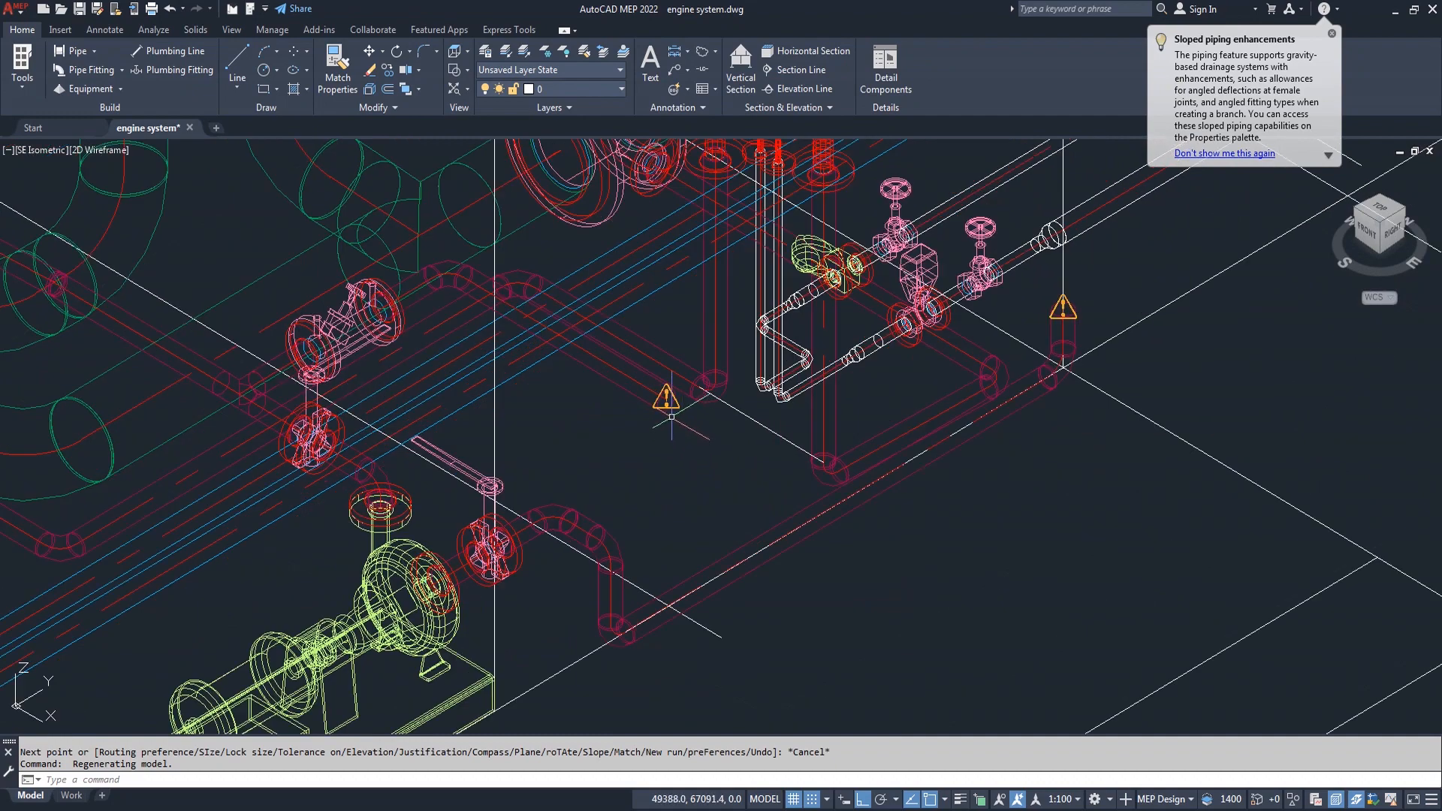
{"action": "scroll", "coordinate": [671, 419], "scroll_direction": "up", "scroll_amount": 2}
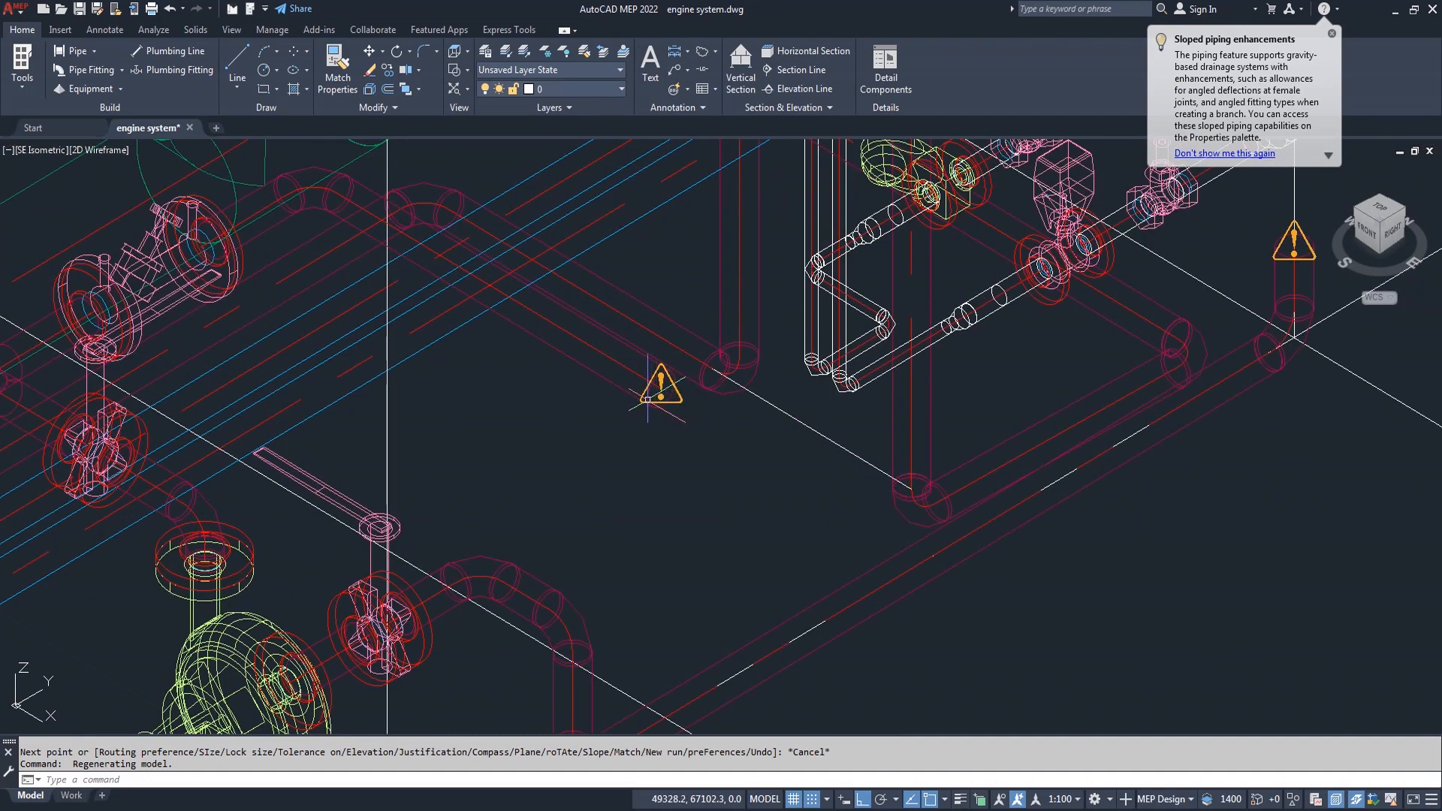
{"action": "key", "text": "Return"}
{"action": "scroll", "coordinate": [685, 400], "scroll_direction": "up", "scroll_amount": 2}
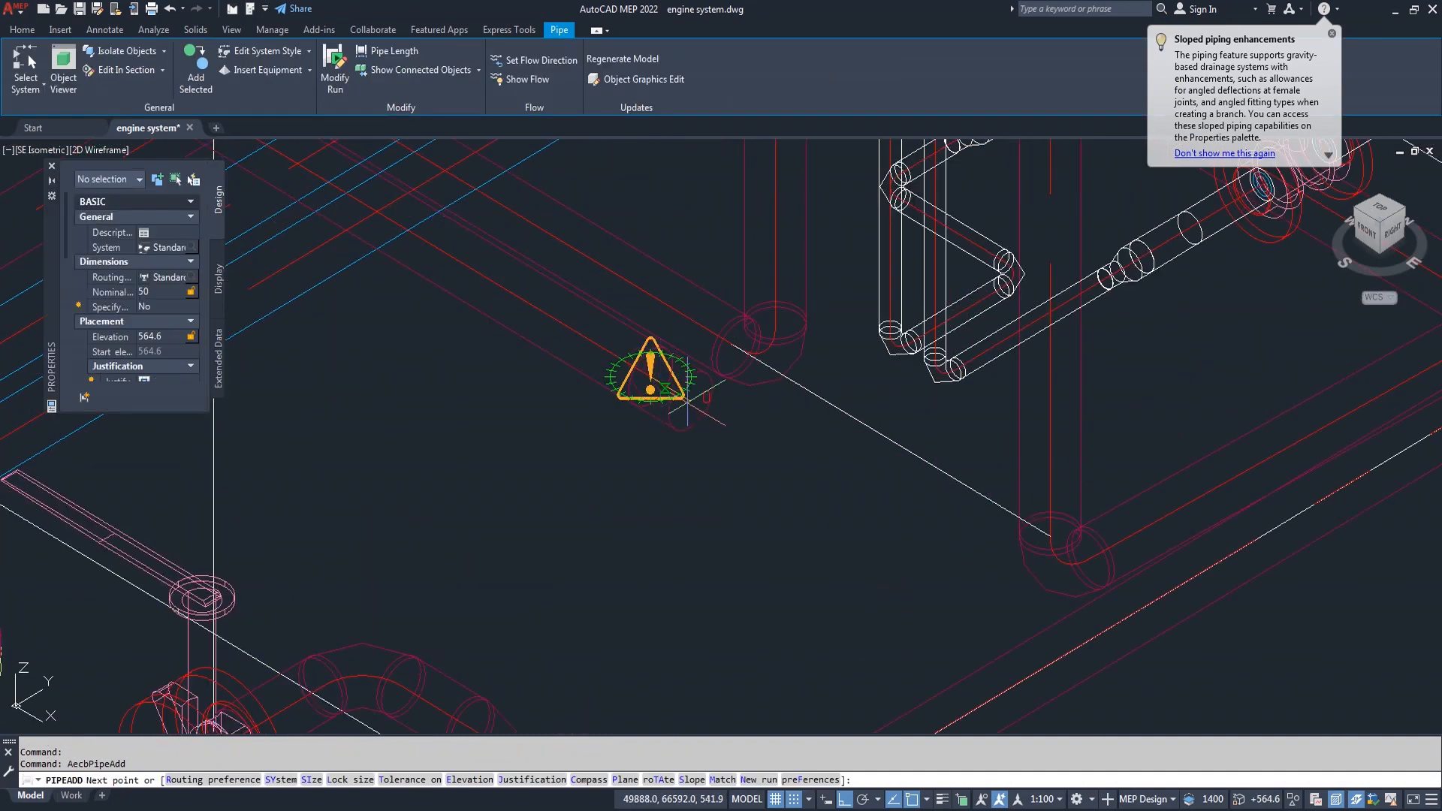
{"action": "scroll", "coordinate": [686, 401], "scroll_direction": "up", "scroll_amount": 3}
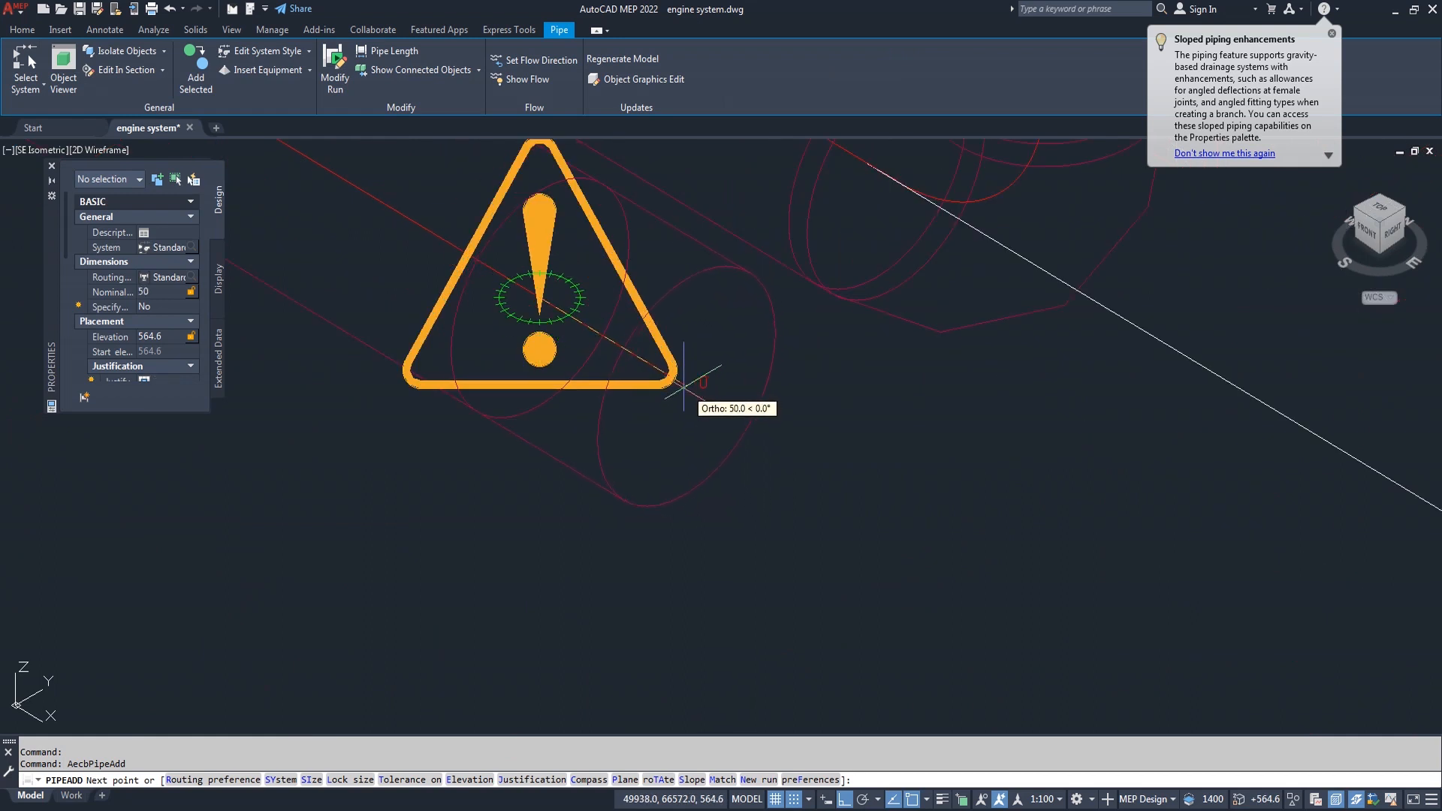
{"action": "left_click", "coordinate": [650, 365]}
{"action": "scroll", "coordinate": [742, 420], "scroll_direction": "down", "scroll_amount": 2}
{"action": "scroll", "coordinate": [742, 423], "scroll_direction": "down", "scroll_amount": 3}
{"action": "scroll", "coordinate": [876, 515], "scroll_direction": "up", "scroll_amount": 2}
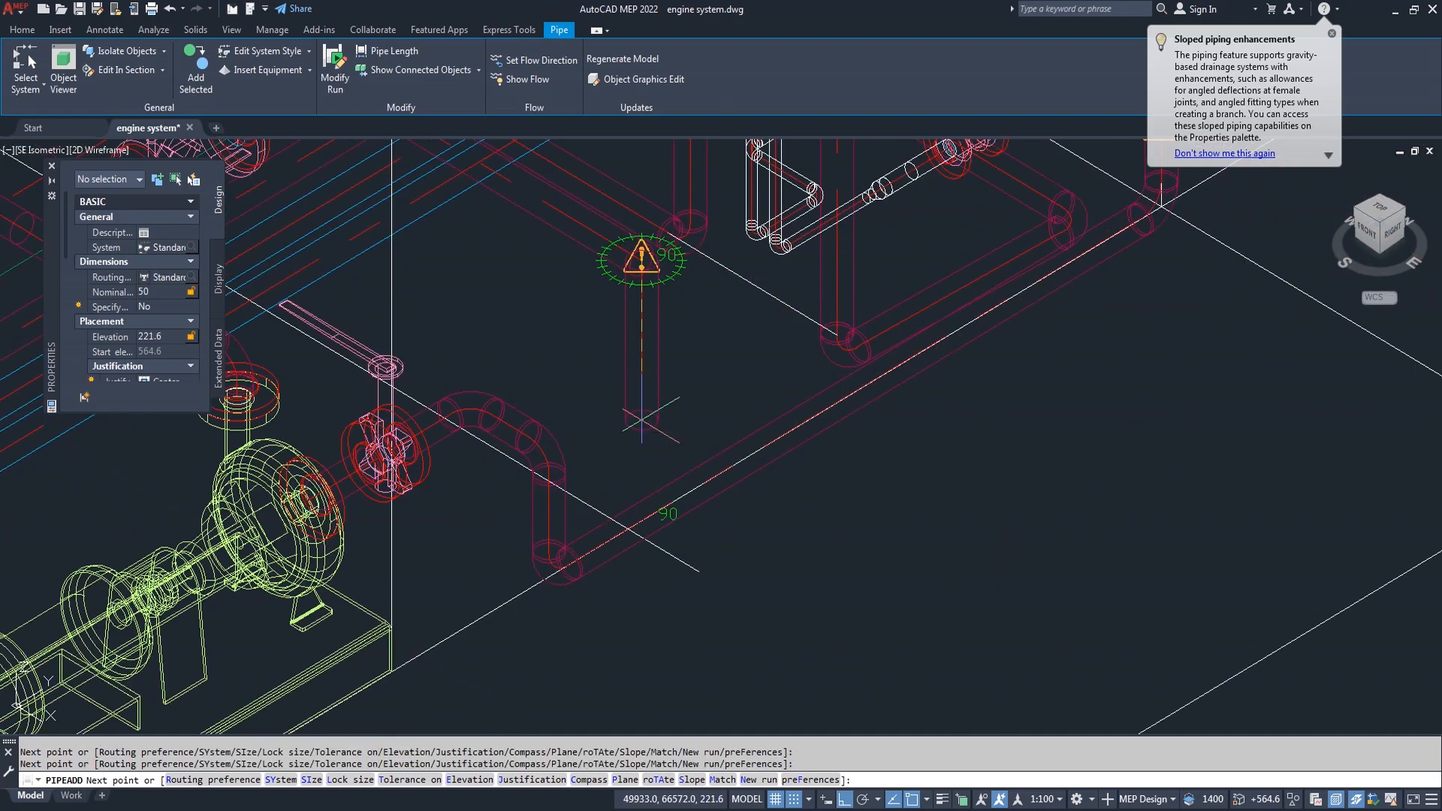
{"action": "key", "text": "Escape"}
{"action": "scroll", "coordinate": [743, 538], "scroll_direction": "up", "scroll_amount": 1}
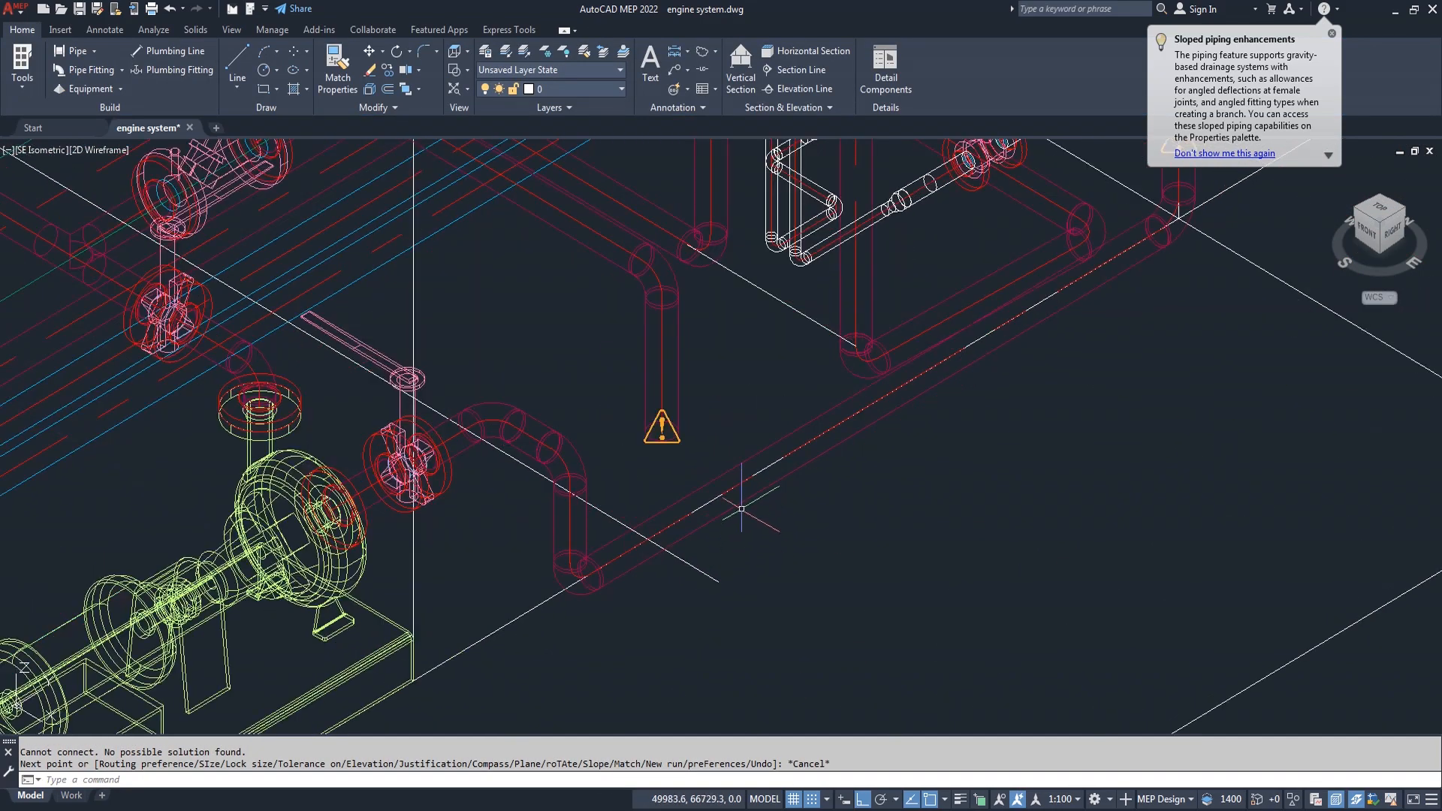
Draw a vertical guide line from the dropped pipe's open end down to the lower pipe's centreline.
{"action": "left_click", "coordinate": [228, 56]}
{"action": "scroll", "coordinate": [672, 496], "scroll_direction": "up", "scroll_amount": 2}
{"action": "left_click", "coordinate": [639, 325]}
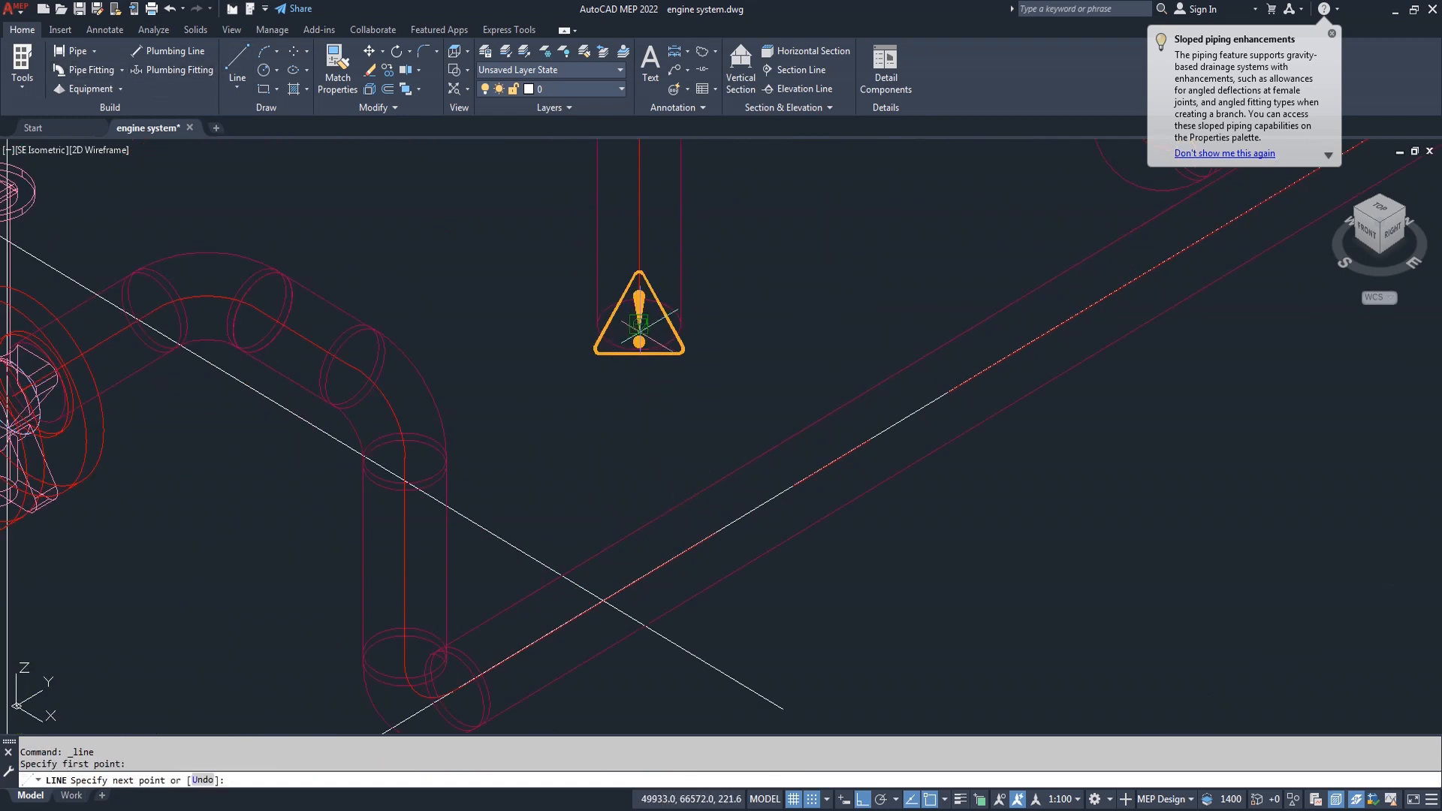
{"action": "left_click", "coordinate": [639, 578]}
{"action": "key", "text": "Return"}
{"action": "scroll", "coordinate": [748, 574], "scroll_direction": "down", "scroll_amount": 3}
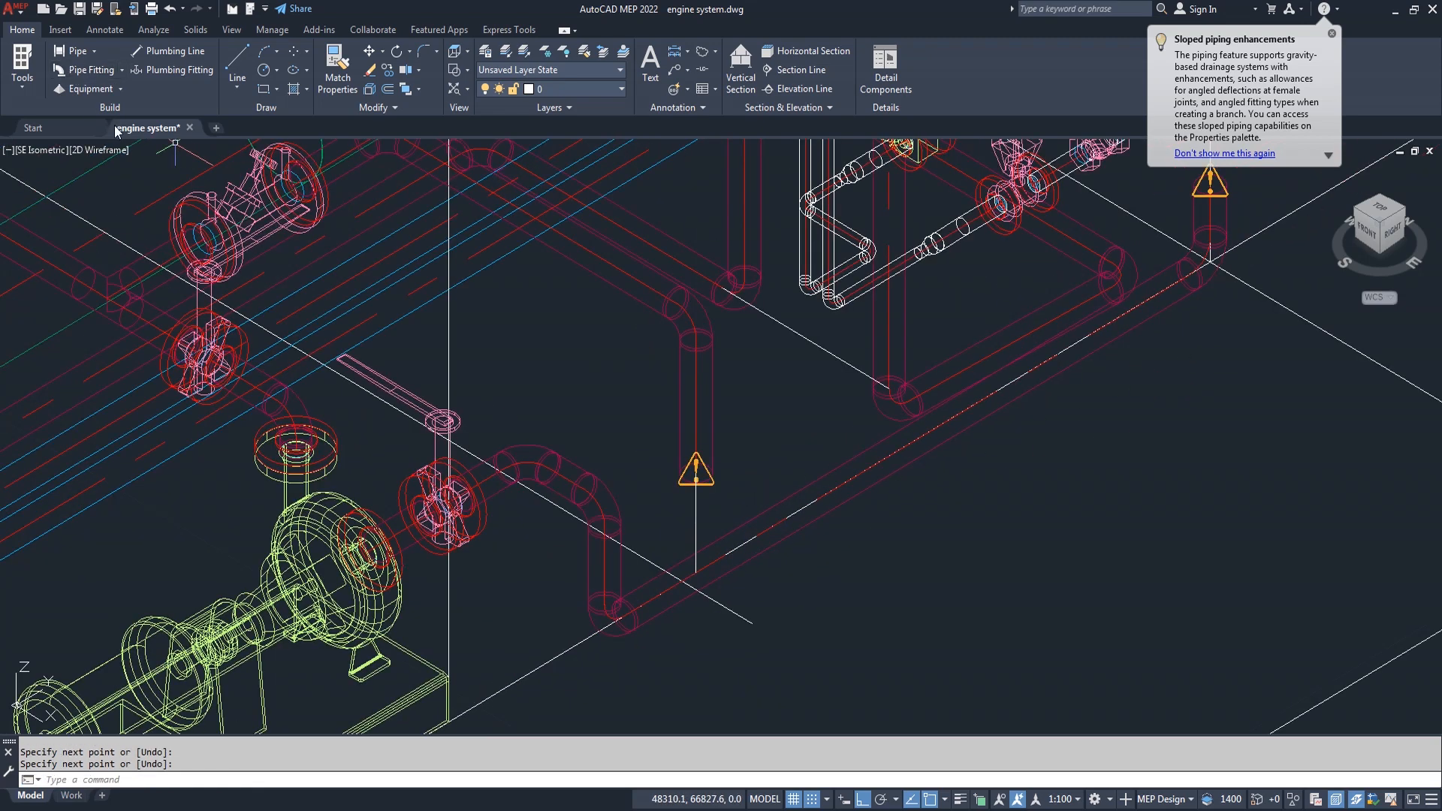
Run a vertical 50 mm pipe about 119 mm up from the lower pipe's centreline, starting at the guide line's lower end.
{"action": "left_click", "coordinate": [229, 30]}
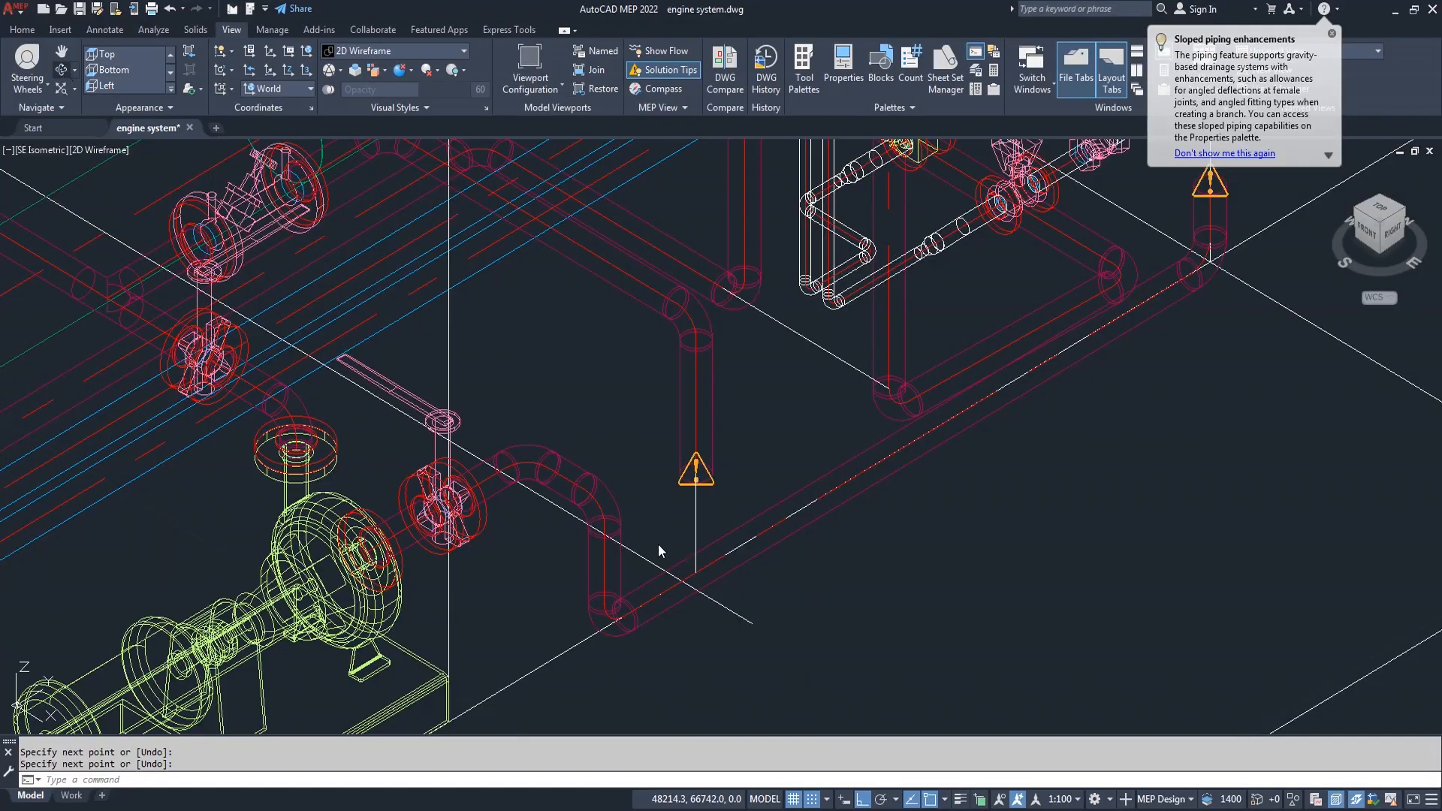
{"action": "mouse_move", "coordinate": [665, 546]}
{"action": "middle_mouse_down", "text": "shift"}
{"action": "mouse_move", "coordinate": [788, 616]}
{"action": "mouse_move", "coordinate": [676, 519]}
{"action": "mouse_move", "coordinate": [583, 534]}
{"action": "mouse_move", "coordinate": [526, 601]}
{"action": "mouse_move", "coordinate": [448, 640]}
{"action": "mouse_move", "coordinate": [731, 672]}
{"action": "mouse_move", "coordinate": [745, 618]}
{"action": "mouse_move", "coordinate": [661, 573]}
{"action": "middle_mouse_up", "text": "shift"}
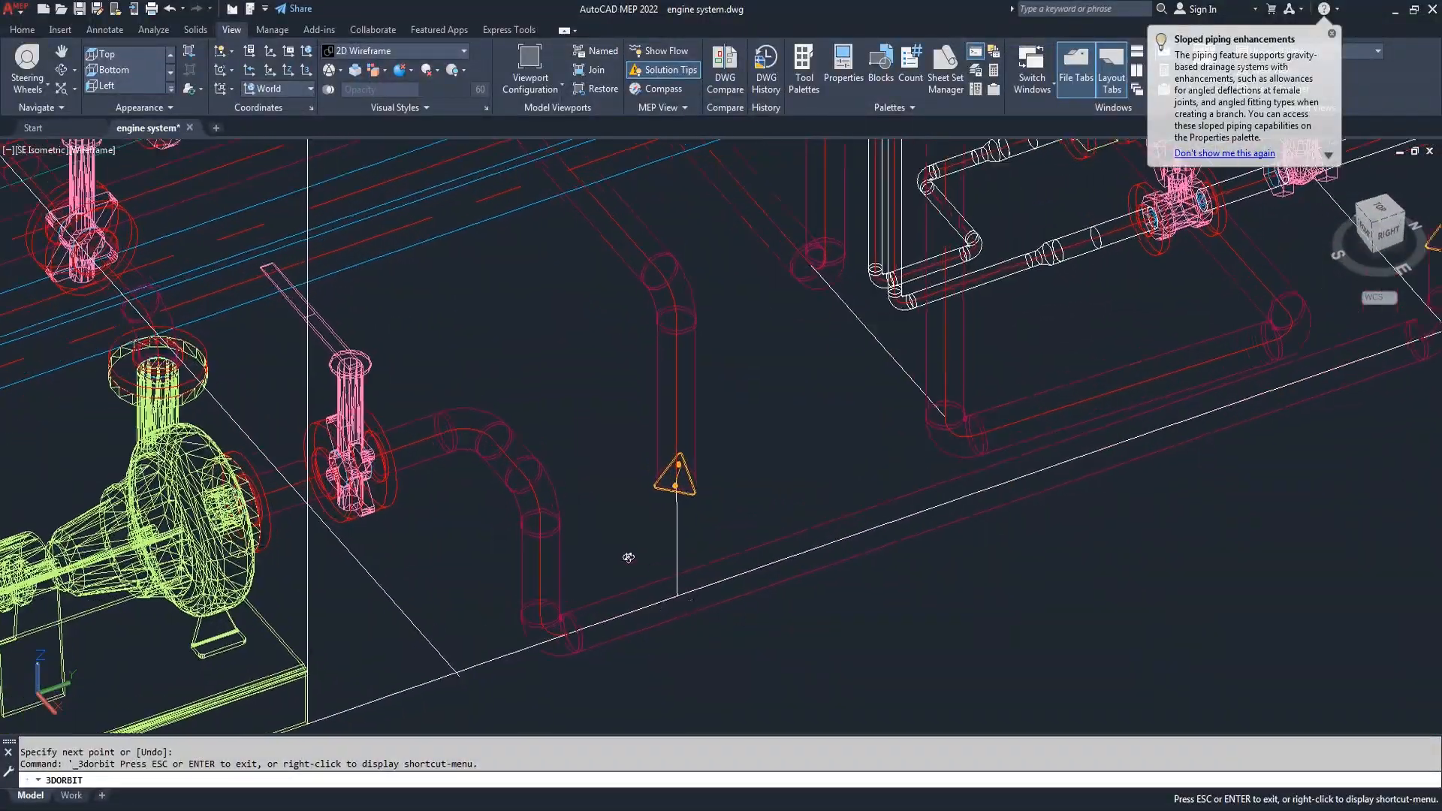
{"action": "scroll", "coordinate": [675, 599], "scroll_direction": "up", "scroll_amount": 5}
{"action": "right_click", "coordinate": [689, 601]}
{"action": "left_click", "coordinate": [673, 303]}
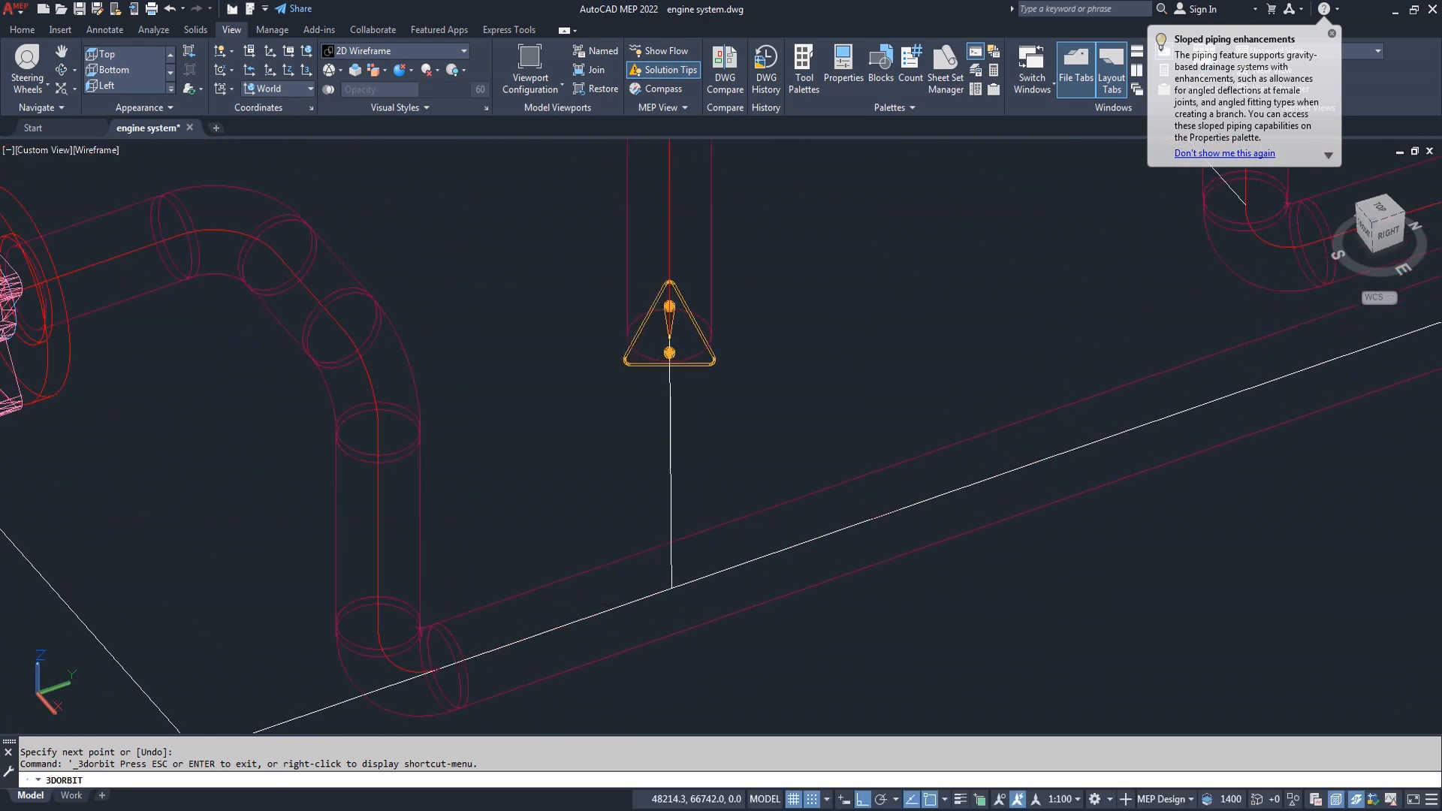
{"action": "left_click", "coordinate": [30, 30]}
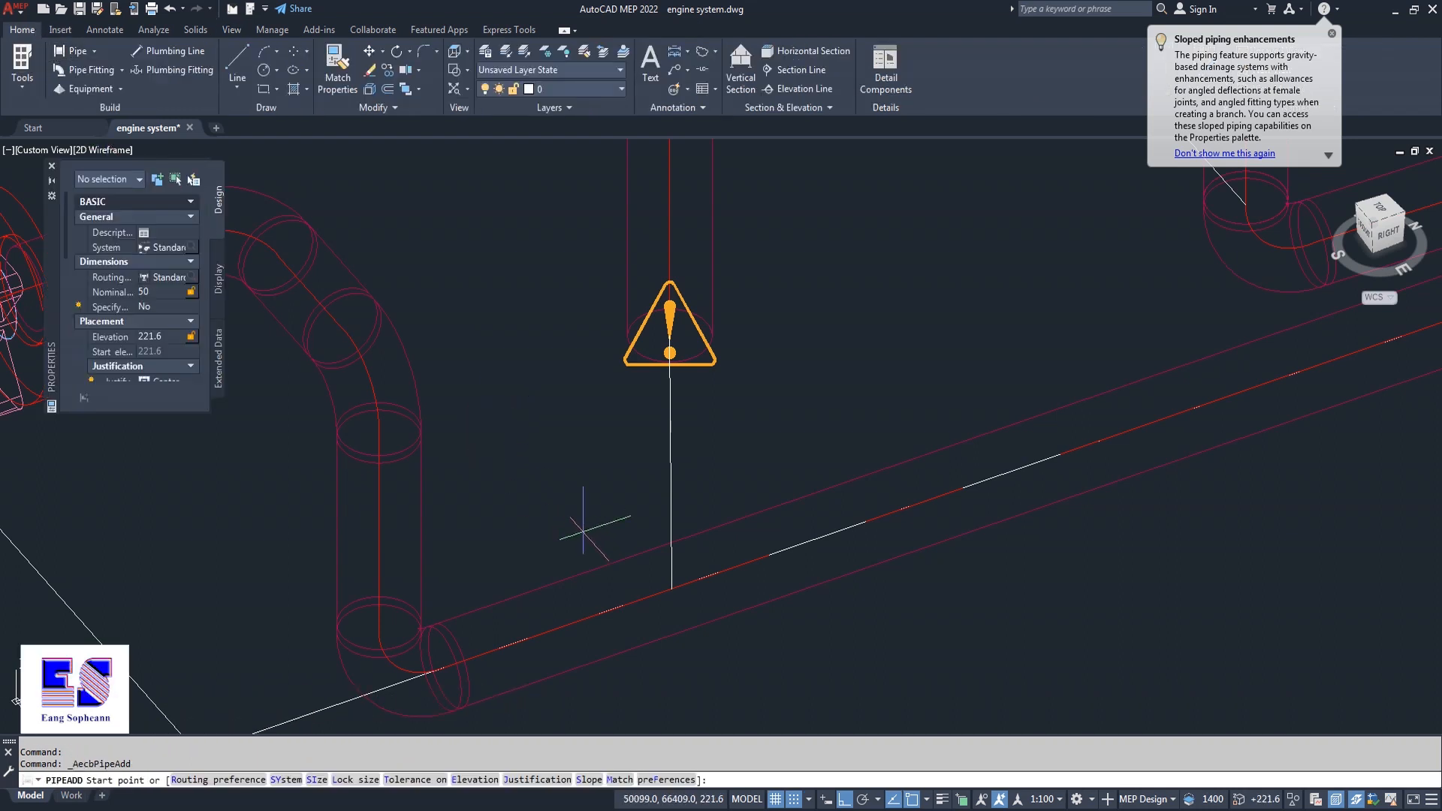
{"action": "left_click", "coordinate": [670, 590]}
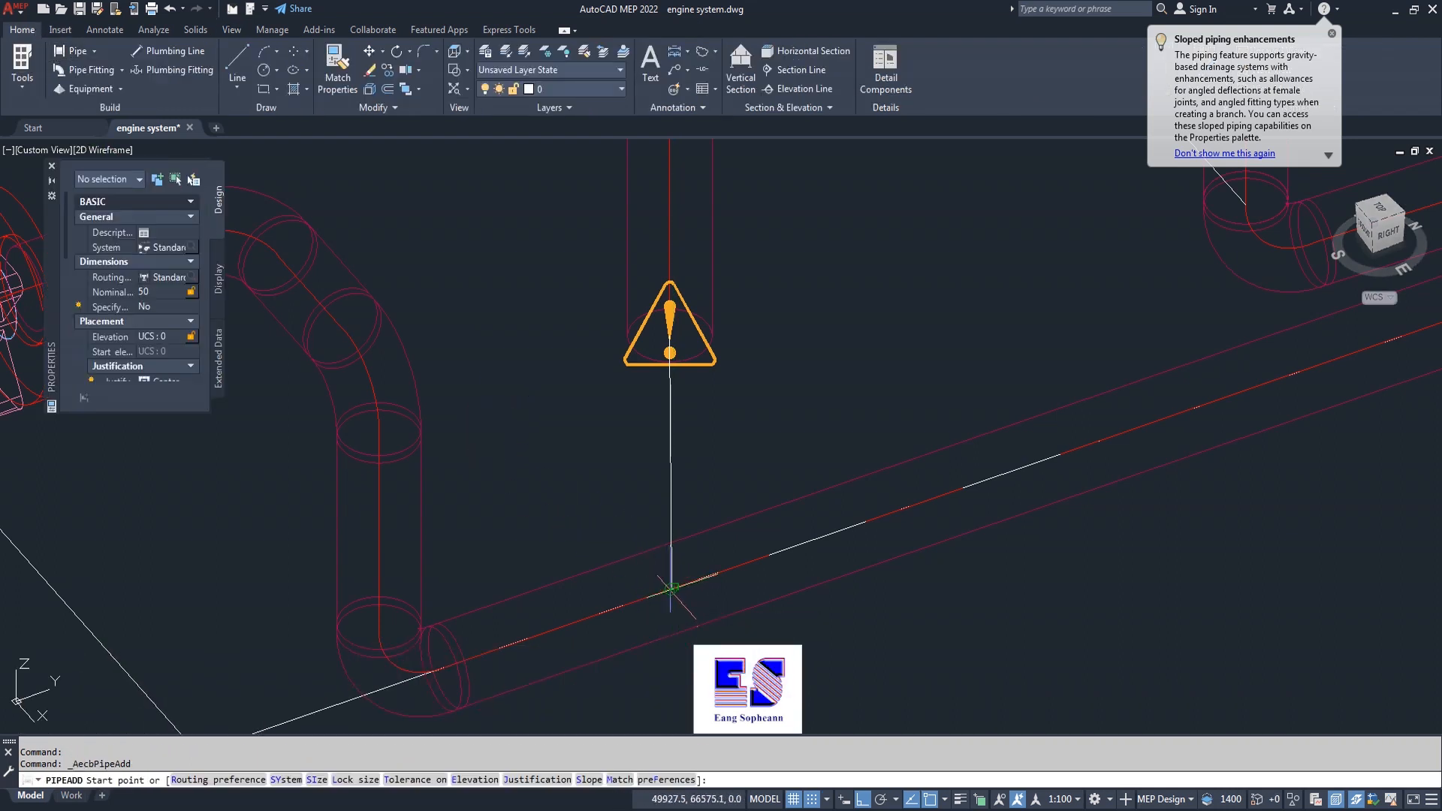
{"action": "left_click", "coordinate": [670, 590]}
{"action": "scroll", "coordinate": [698, 462], "scroll_direction": "up", "scroll_amount": 2}
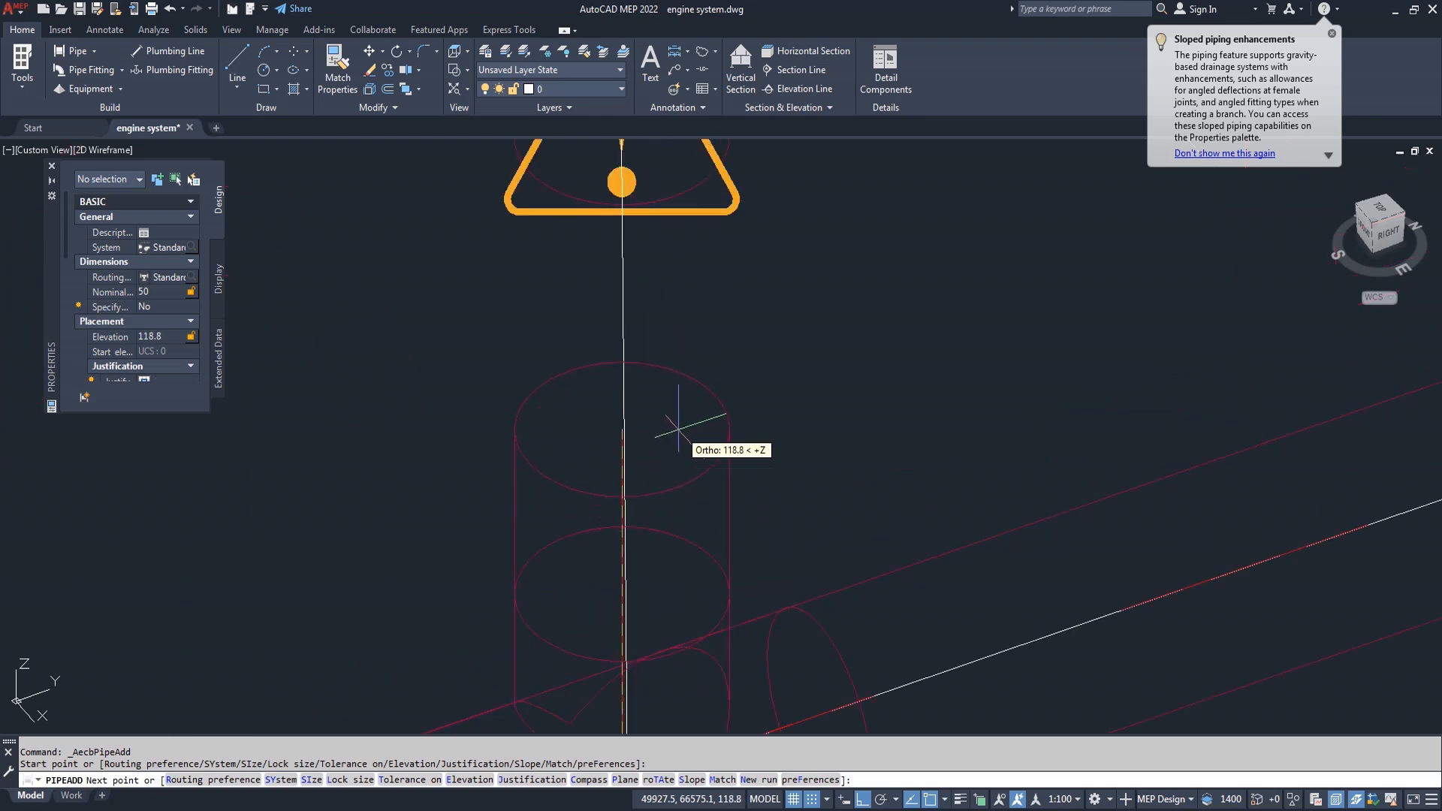
{"action": "left_click", "coordinate": [639, 439]}
{"action": "key", "text": "Return"}
{"action": "scroll", "coordinate": [804, 451], "scroll_direction": "down", "scroll_amount": 5}
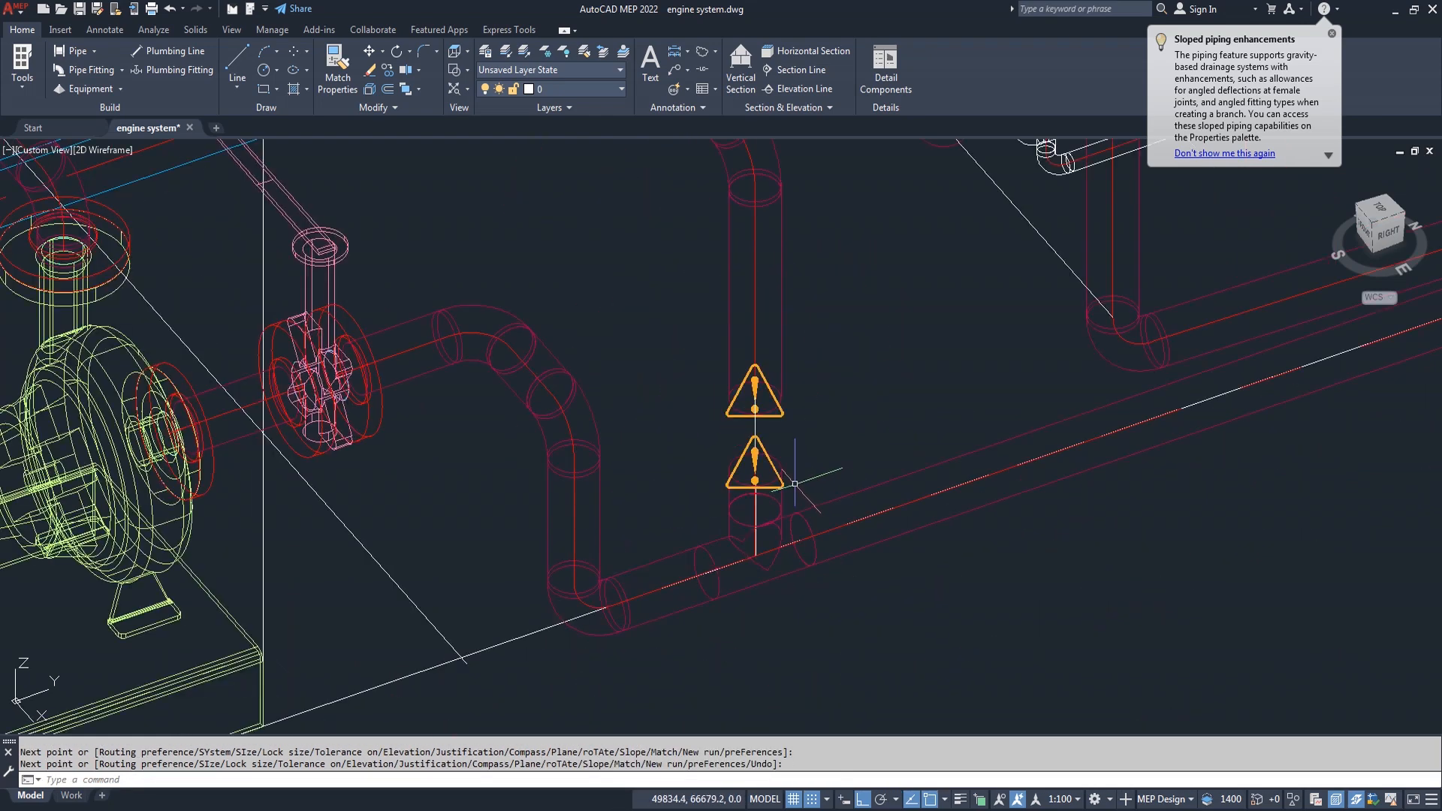
Erase the vertical drop pipe and its elbow at the end of the perpendicular leg.
{"action": "left_click", "coordinate": [833, 282]}
{"action": "left_click", "coordinate": [747, 324]}
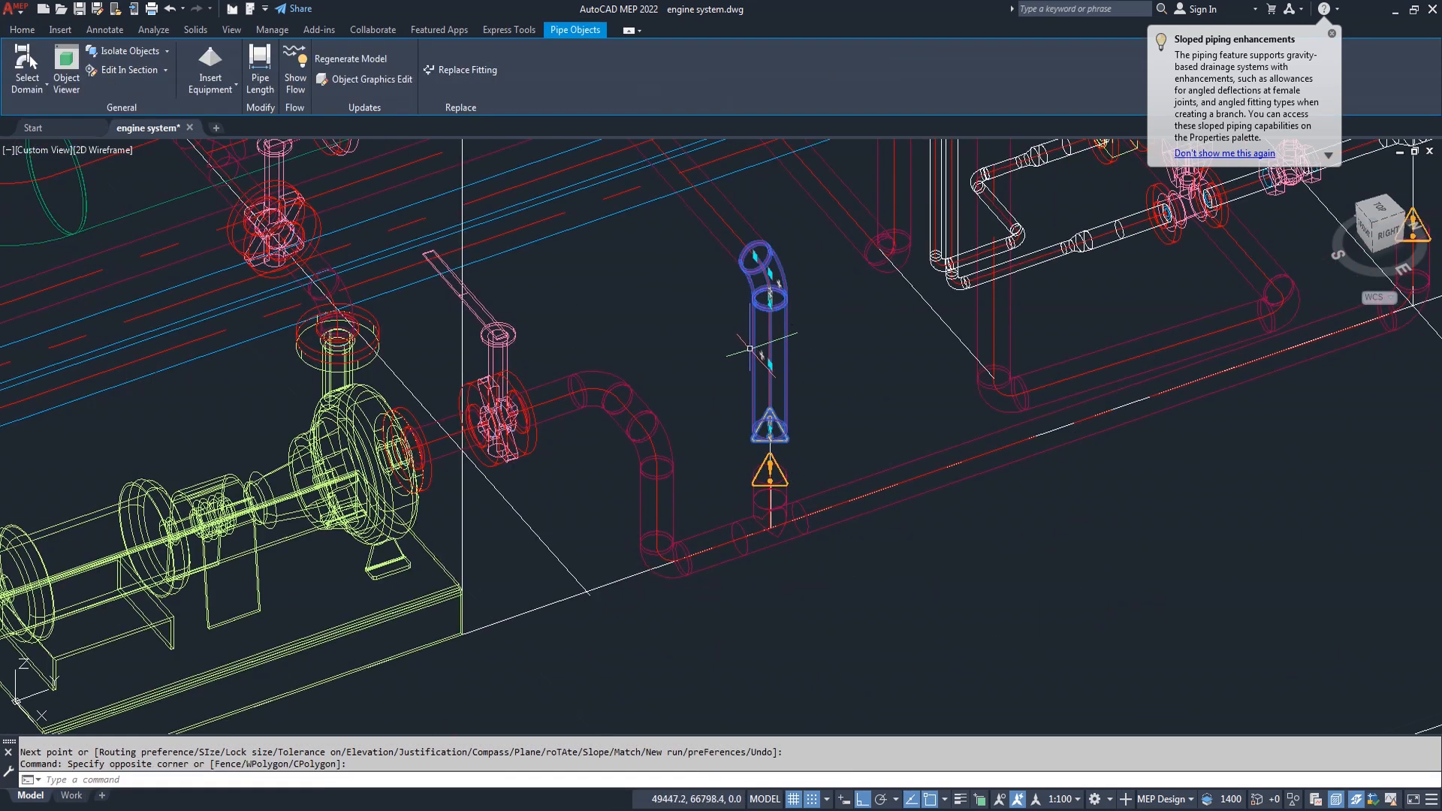
{"action": "type", "text": "E"}
{"action": "key", "text": "Return"}
Try to connect the short riser's top to the perpendicular leg's open end using an alternate layout with custom fittings.
{"action": "left_click", "coordinate": [780, 481]}
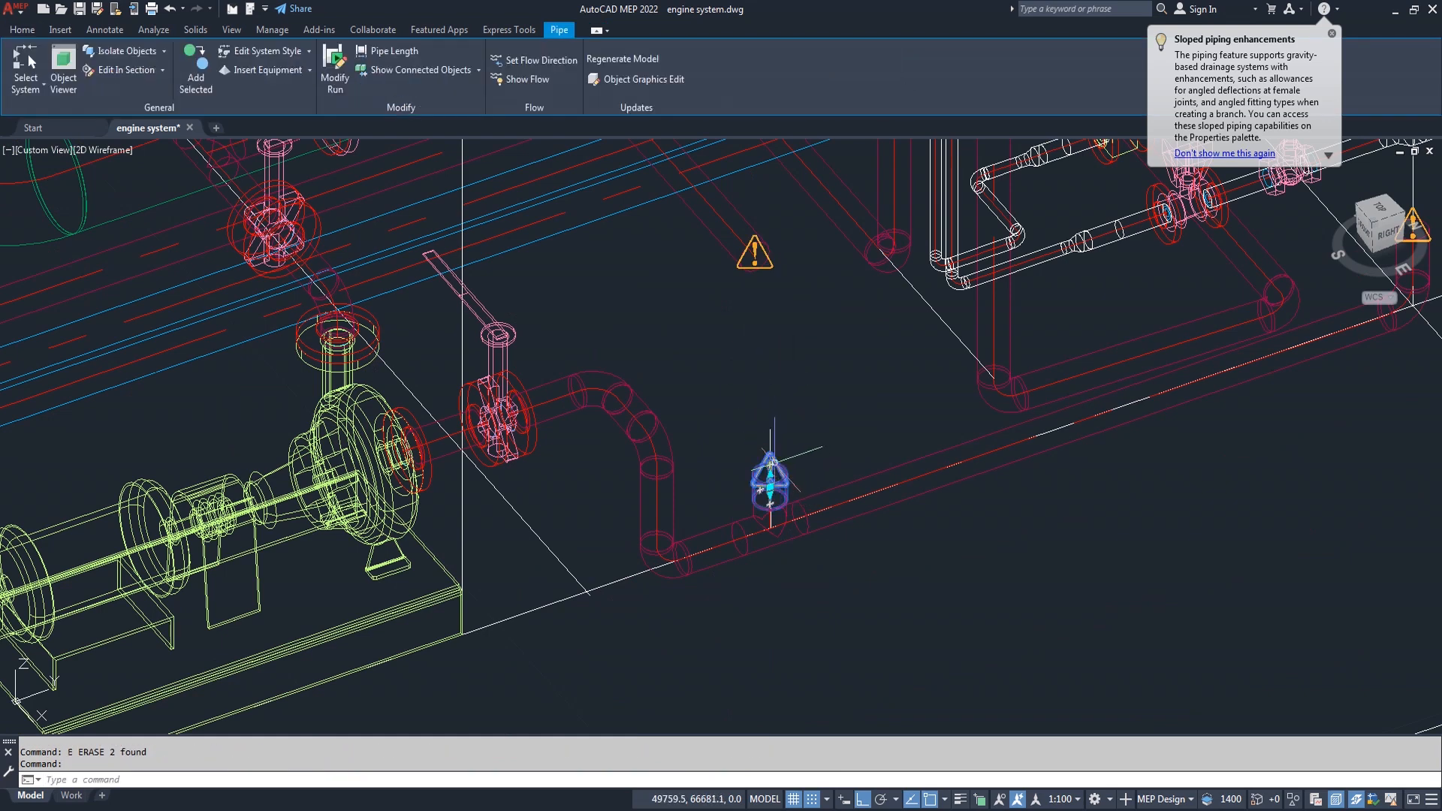
{"action": "left_click", "coordinate": [770, 475]}
{"action": "scroll", "coordinate": [777, 268], "scroll_direction": "up", "scroll_amount": 4}
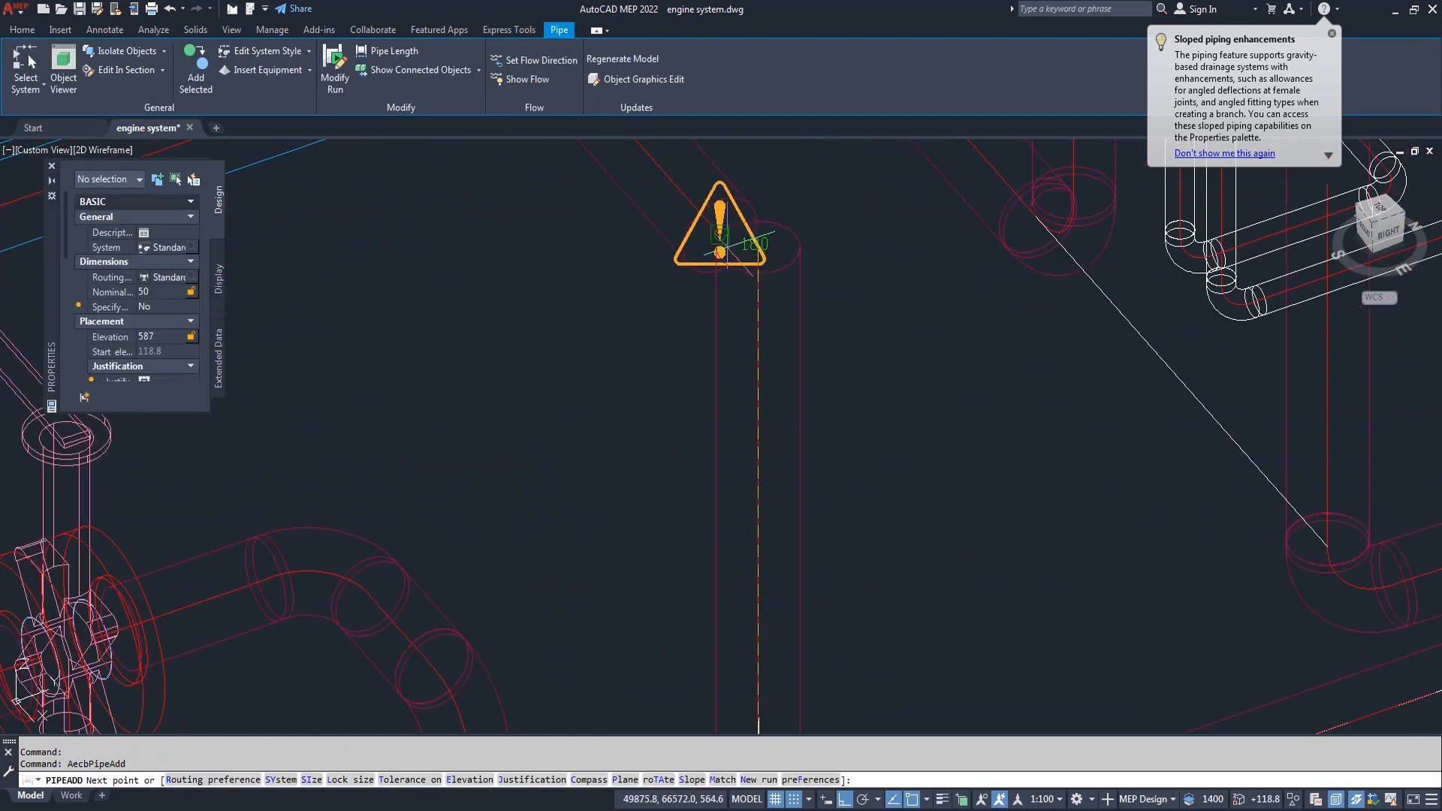
{"action": "left_click", "coordinate": [726, 237]}
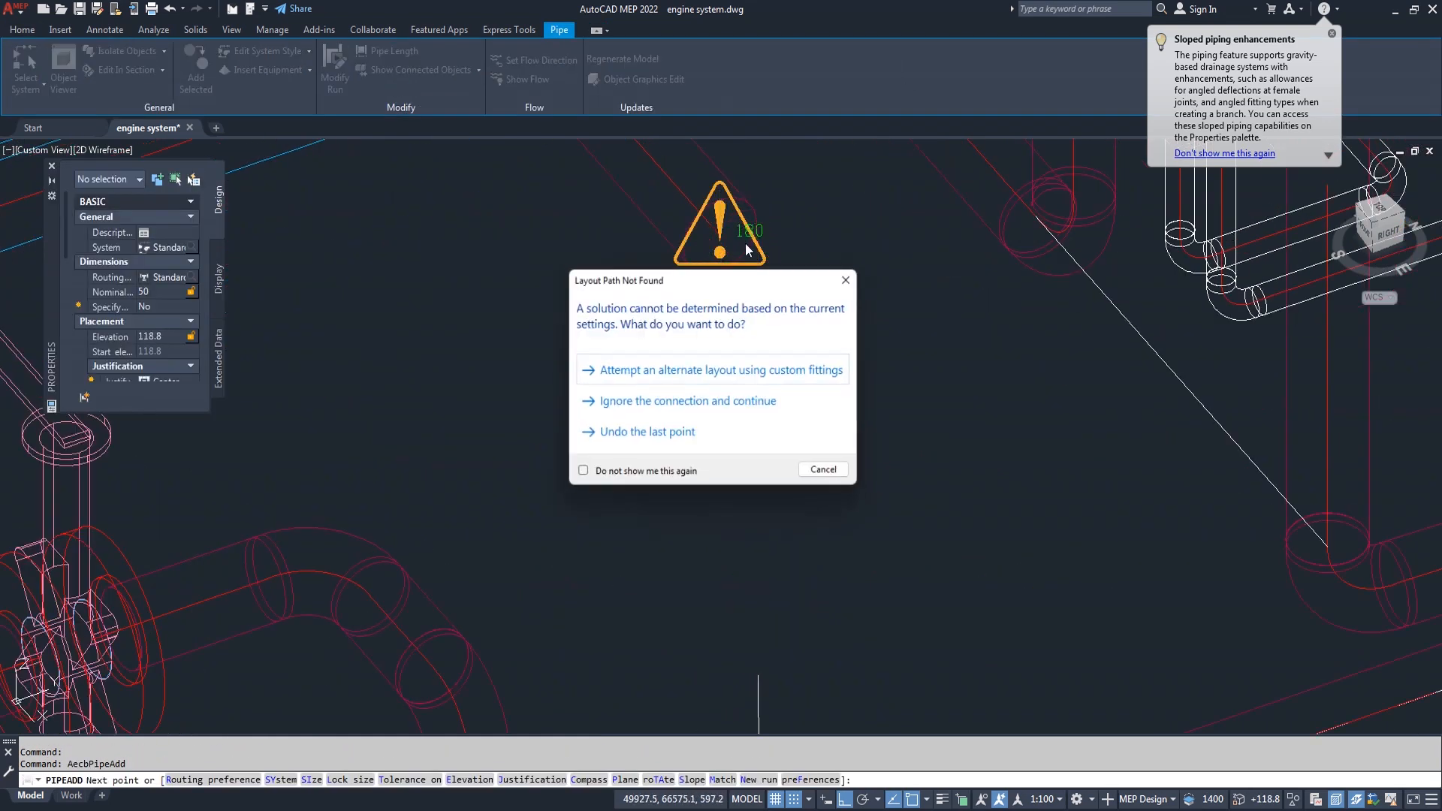
{"action": "left_click", "coordinate": [837, 403]}
{"action": "scroll", "coordinate": [848, 383], "scroll_direction": "down", "scroll_amount": 4}
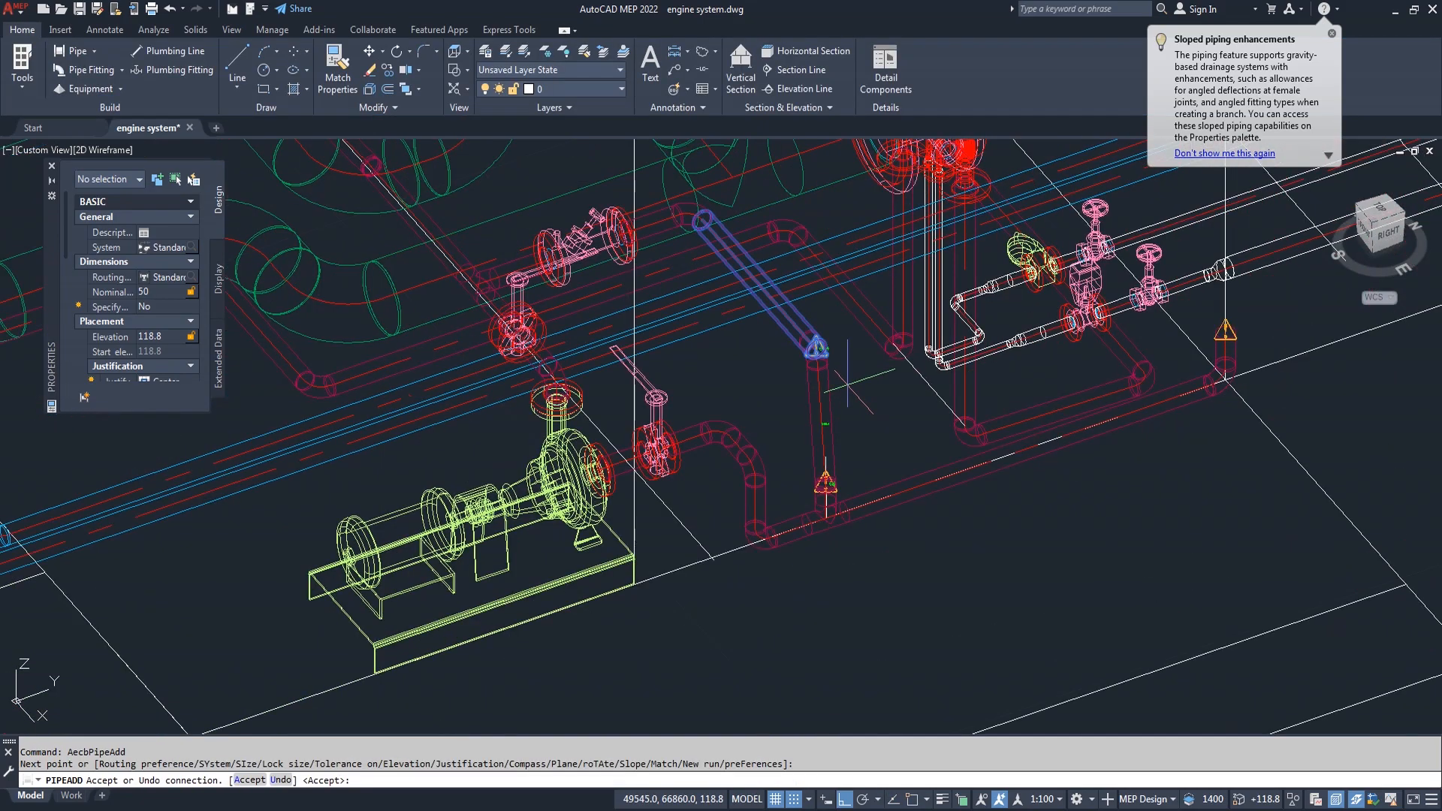
{"action": "scroll", "coordinate": [847, 383], "scroll_direction": "up", "scroll_amount": 2}
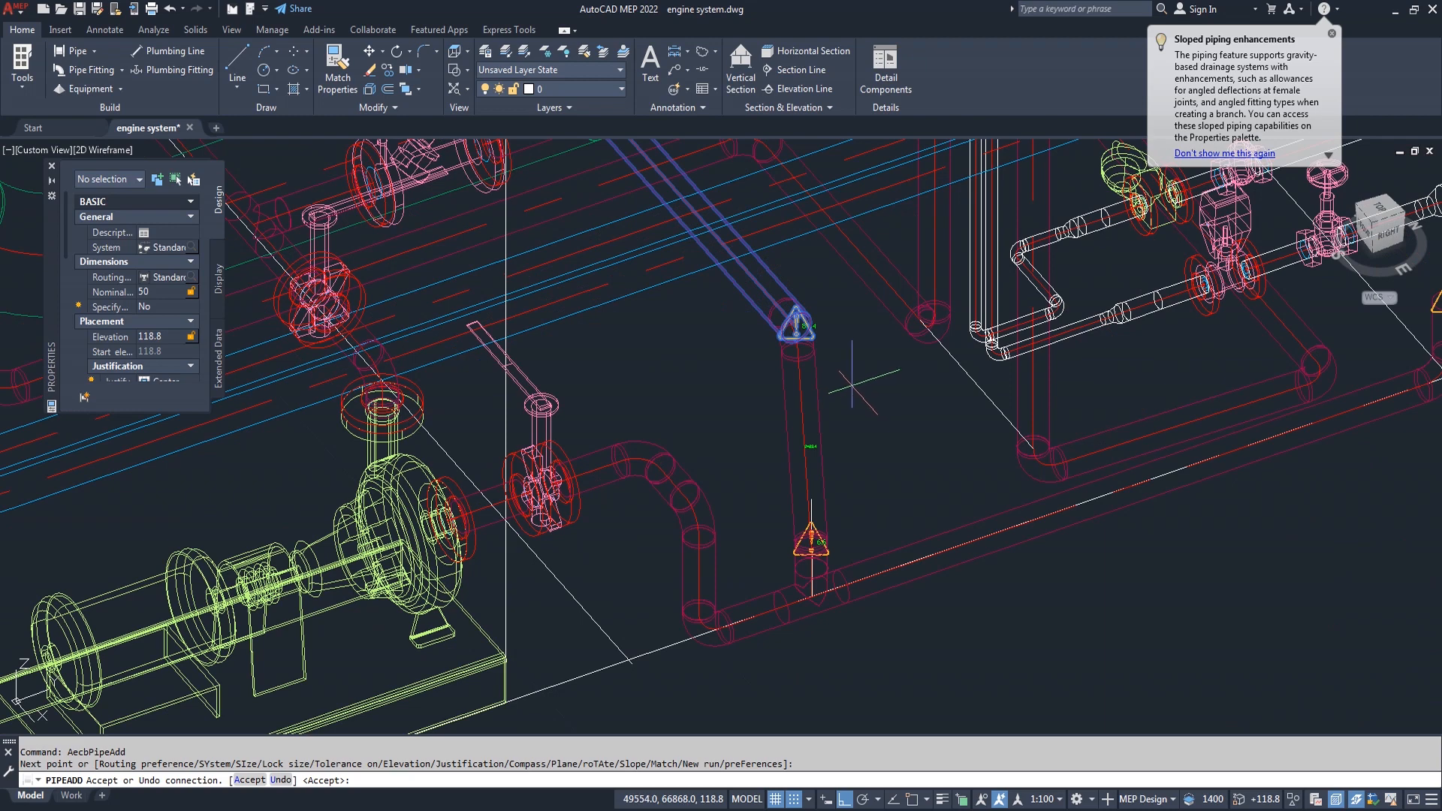
{"action": "key", "text": "Escape"}
{"action": "key", "text": "Escape"}
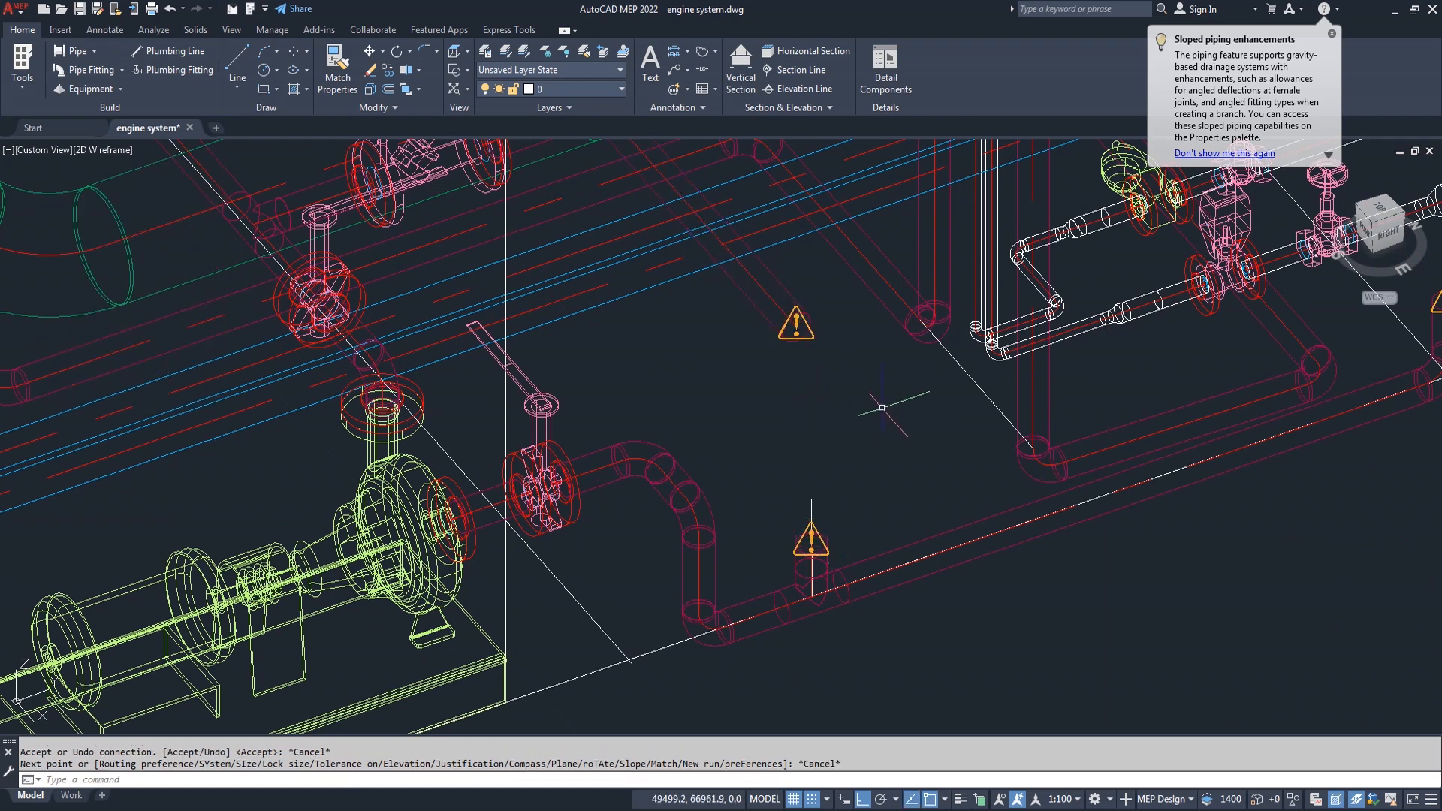
Try to extend the perpendicular leg from its open end to the riser's centre in the top view.
{"action": "left_click", "coordinate": [1388, 214]}
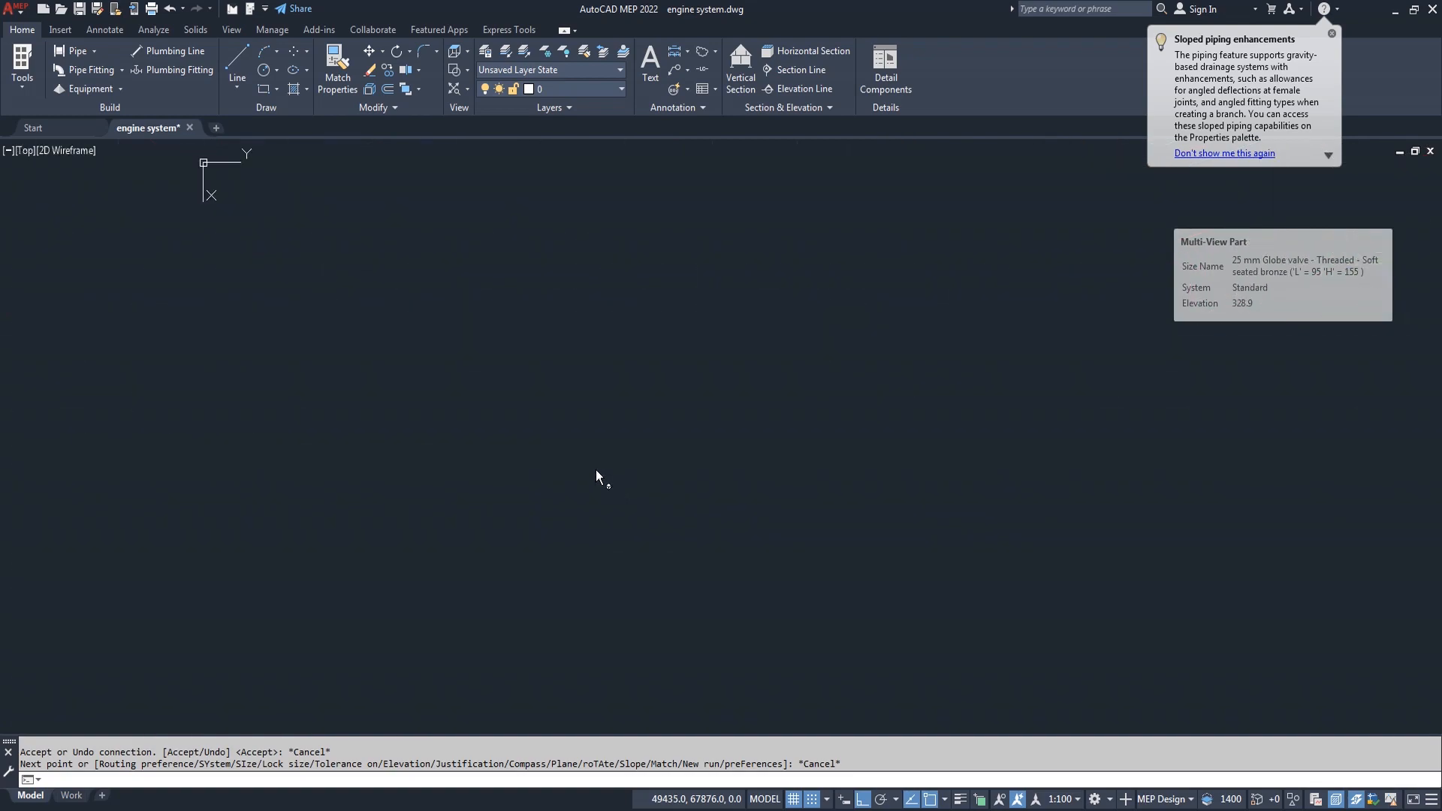
{"action": "scroll", "coordinate": [586, 469], "scroll_direction": "up", "scroll_amount": 6}
{"action": "scroll", "coordinate": [584, 461], "scroll_direction": "up", "scroll_amount": 8}
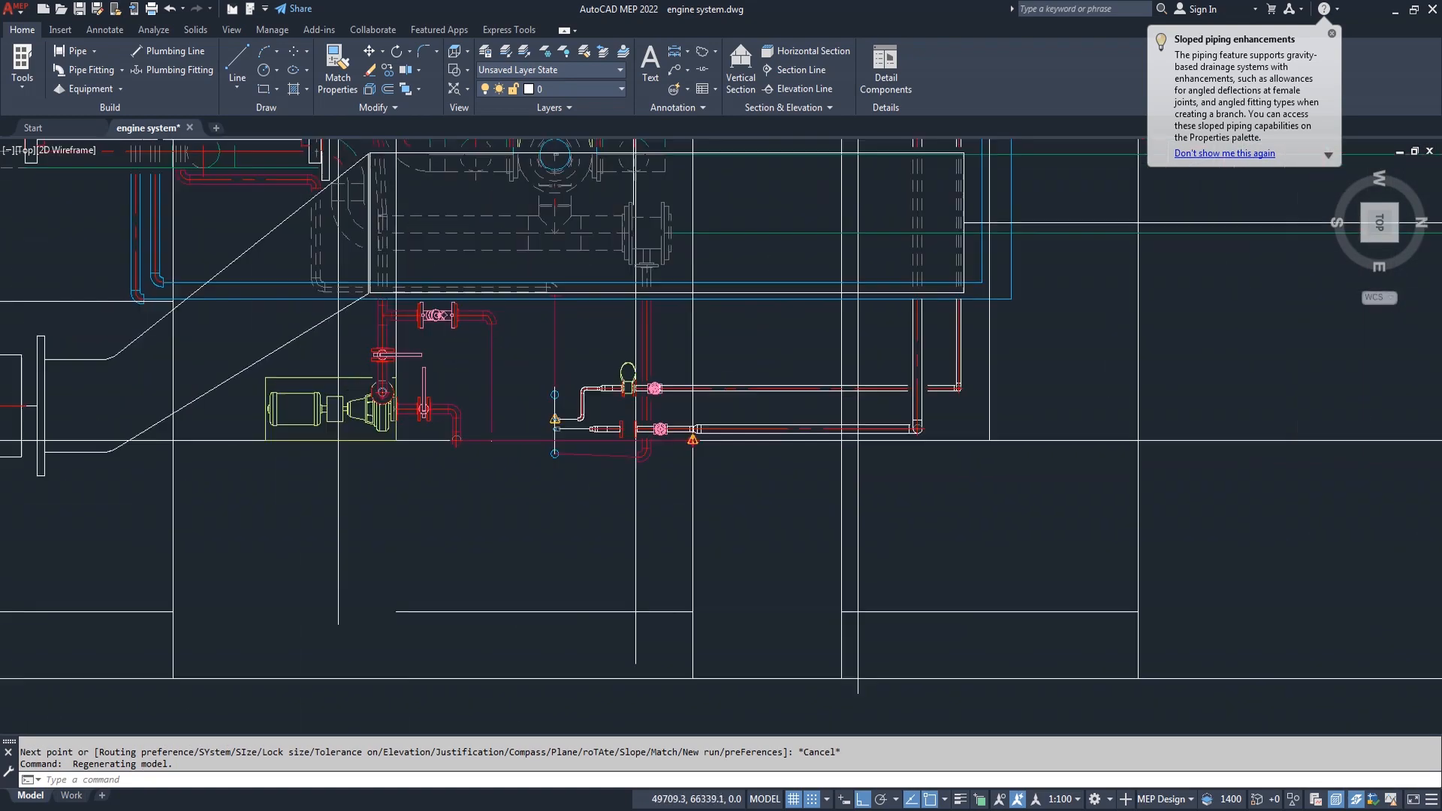
{"action": "scroll", "coordinate": [577, 480], "scroll_direction": "up", "scroll_amount": 10}
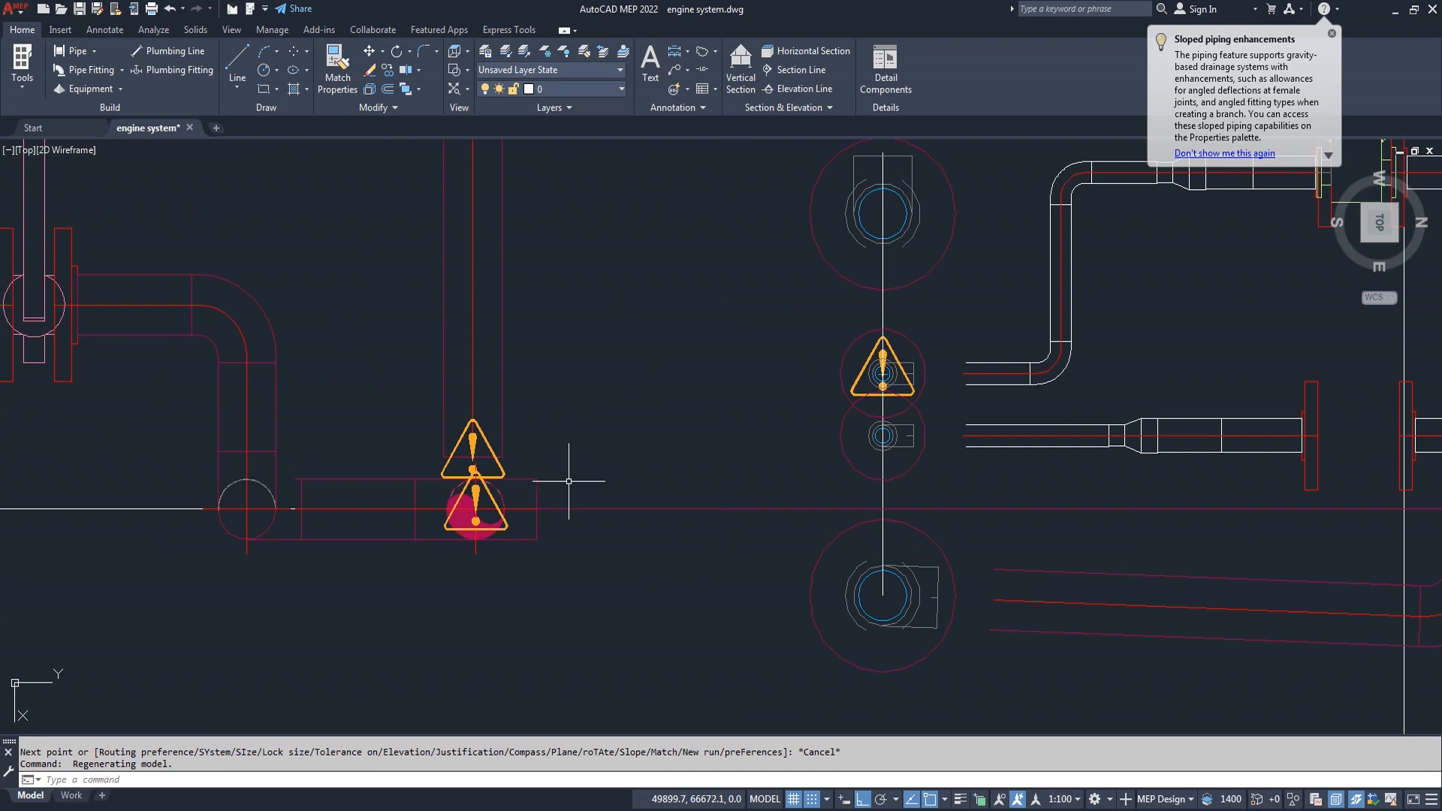
{"action": "left_click", "coordinate": [470, 440]}
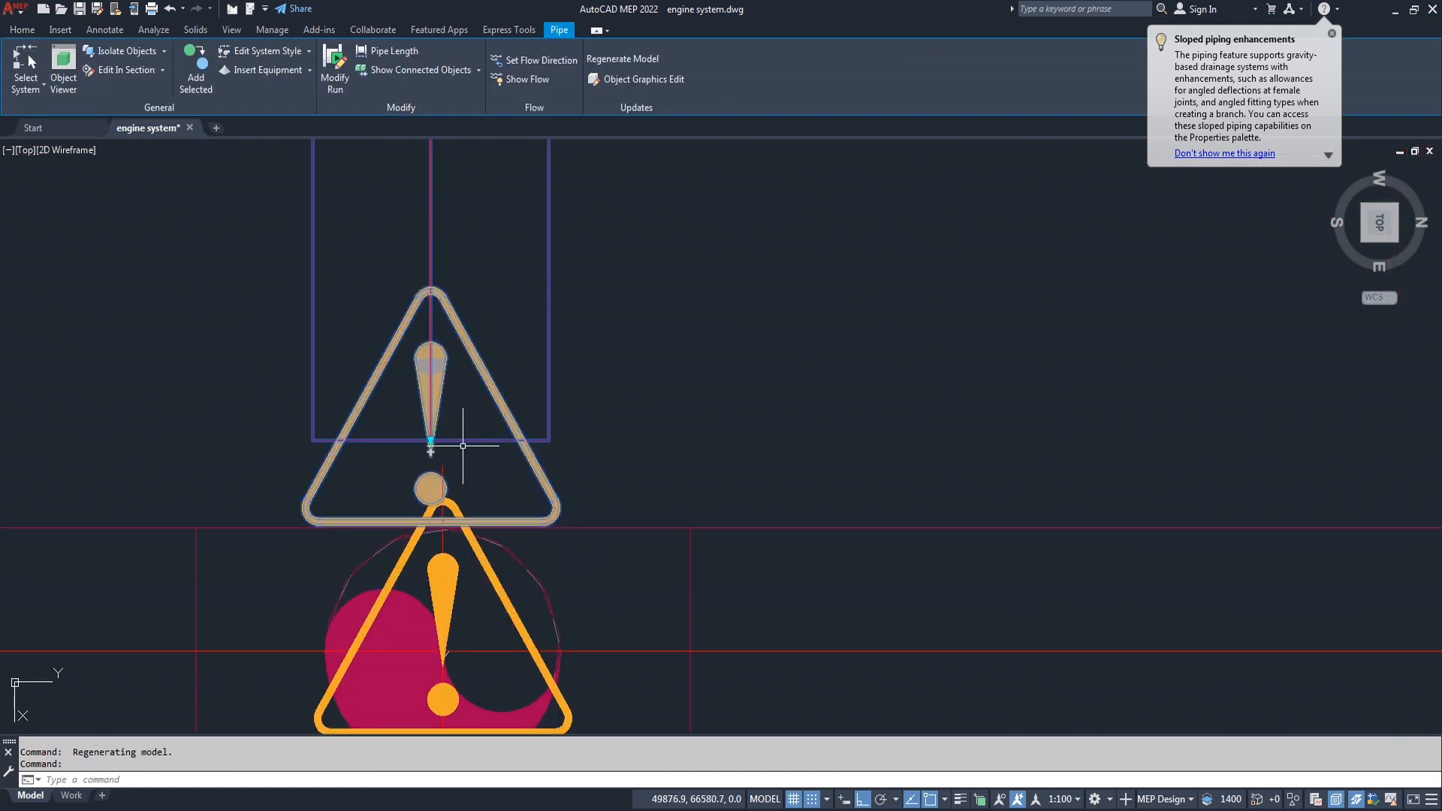
{"action": "left_click", "coordinate": [430, 440]}
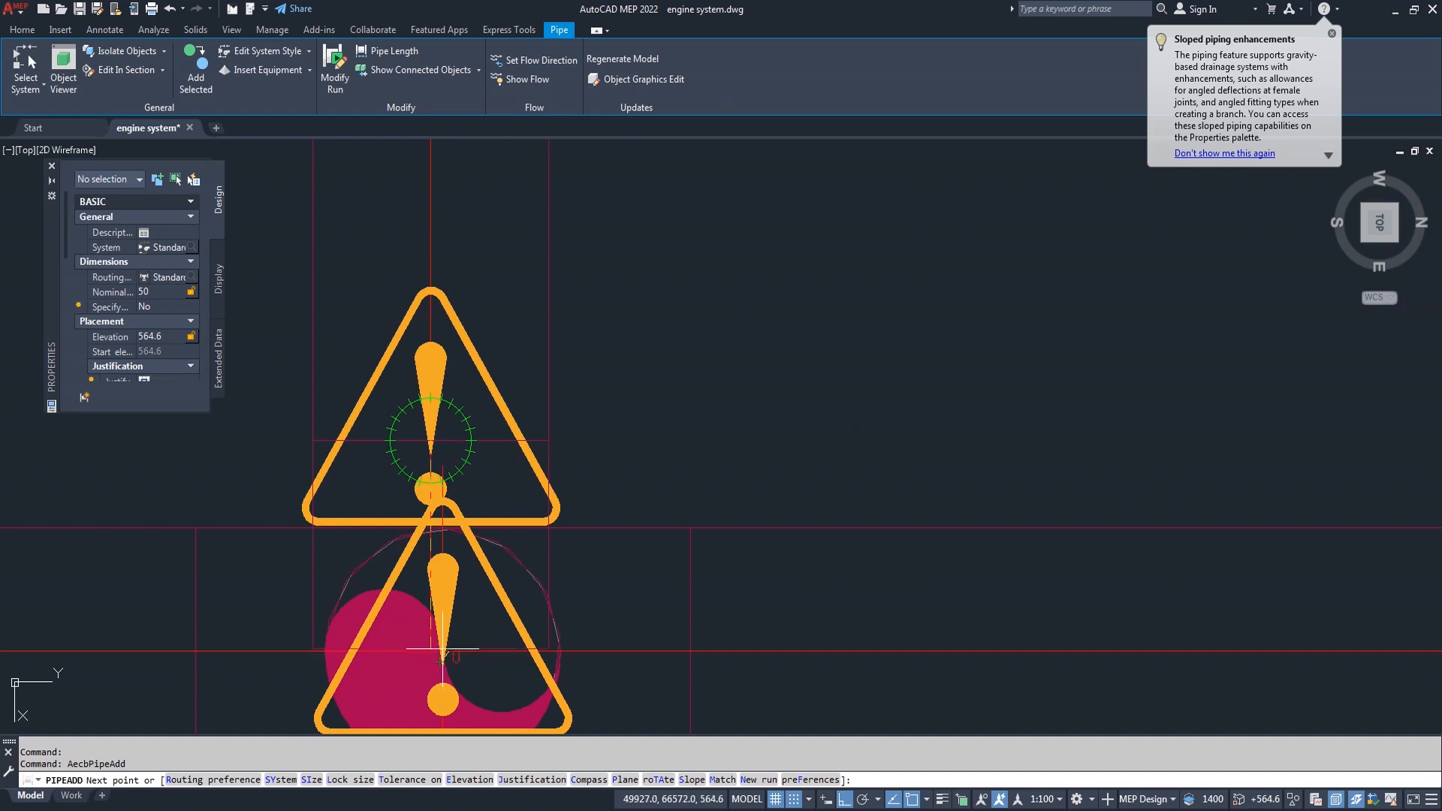
{"action": "left_click", "coordinate": [442, 644]}
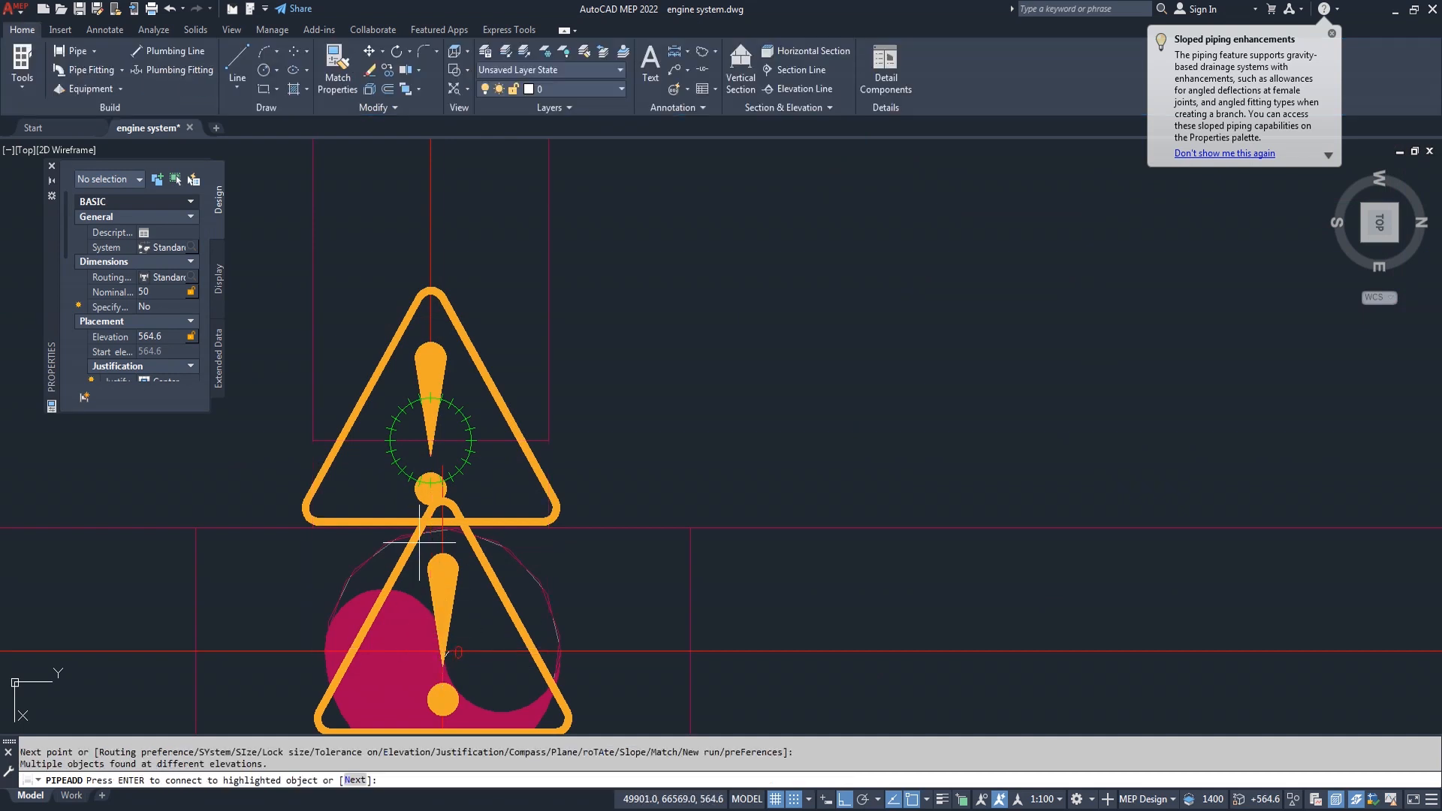
{"action": "key", "text": "Escape"}
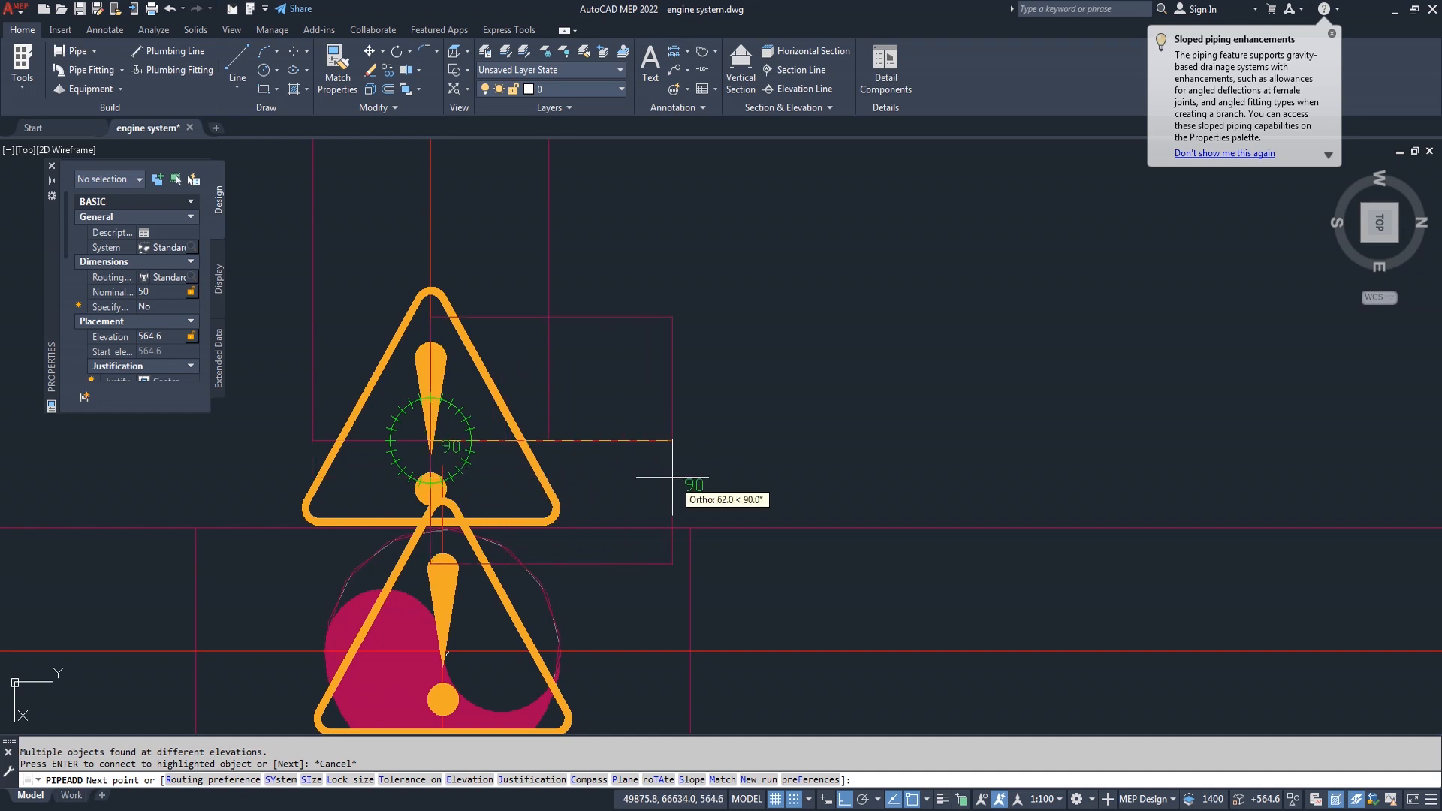
{"action": "key", "text": "Escape"}
{"action": "scroll", "coordinate": [682, 473], "scroll_direction": "down", "scroll_amount": 2}
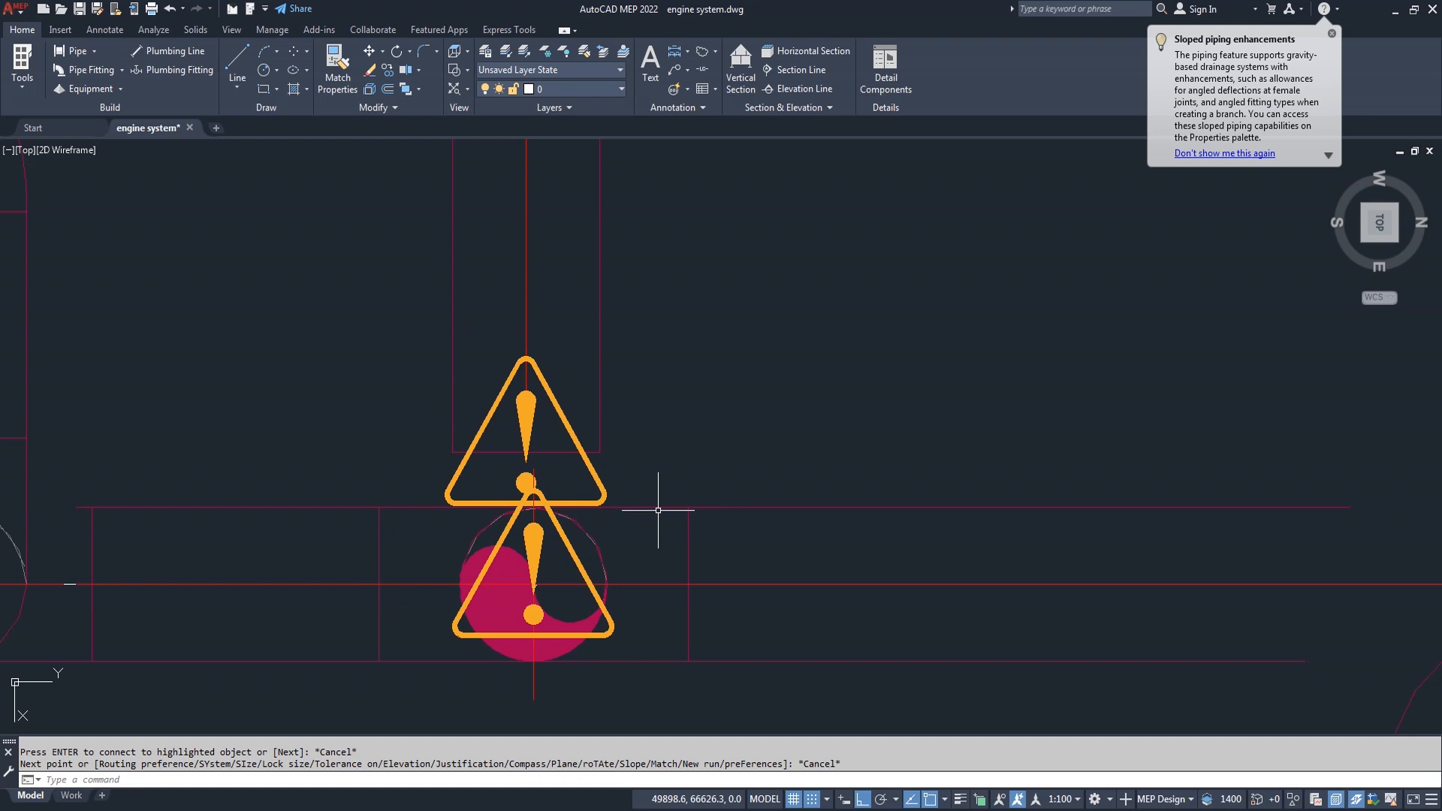
In the SE isometric view, extend the perpendicular leg by about 55 mm from its open end toward the riser.
{"action": "left_click", "coordinate": [1363, 242]}
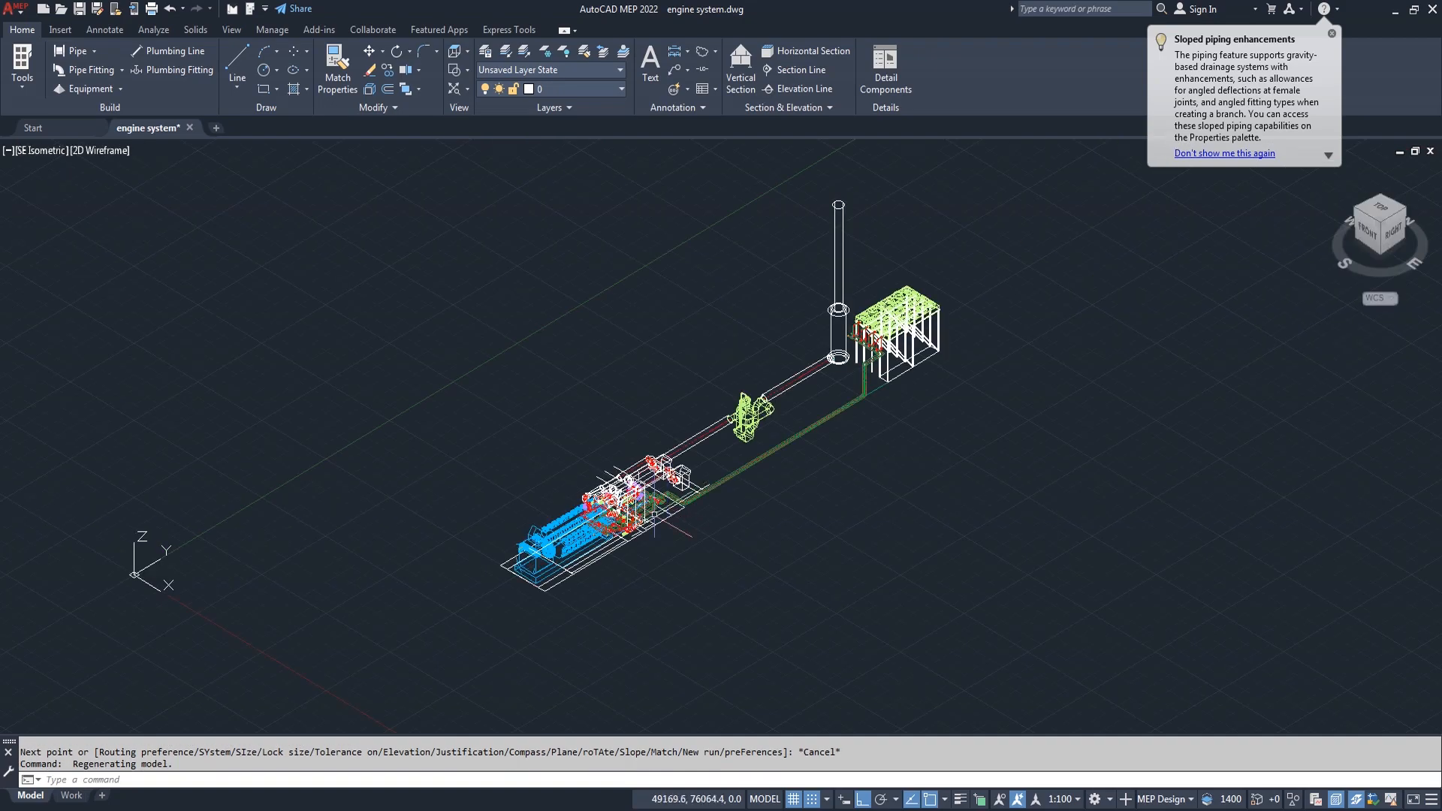
{"action": "scroll", "coordinate": [646, 518], "scroll_direction": "up", "scroll_amount": 6}
{"action": "middle_click_drag", "start_coordinate": [559, 601], "coordinate": [533, 500]}
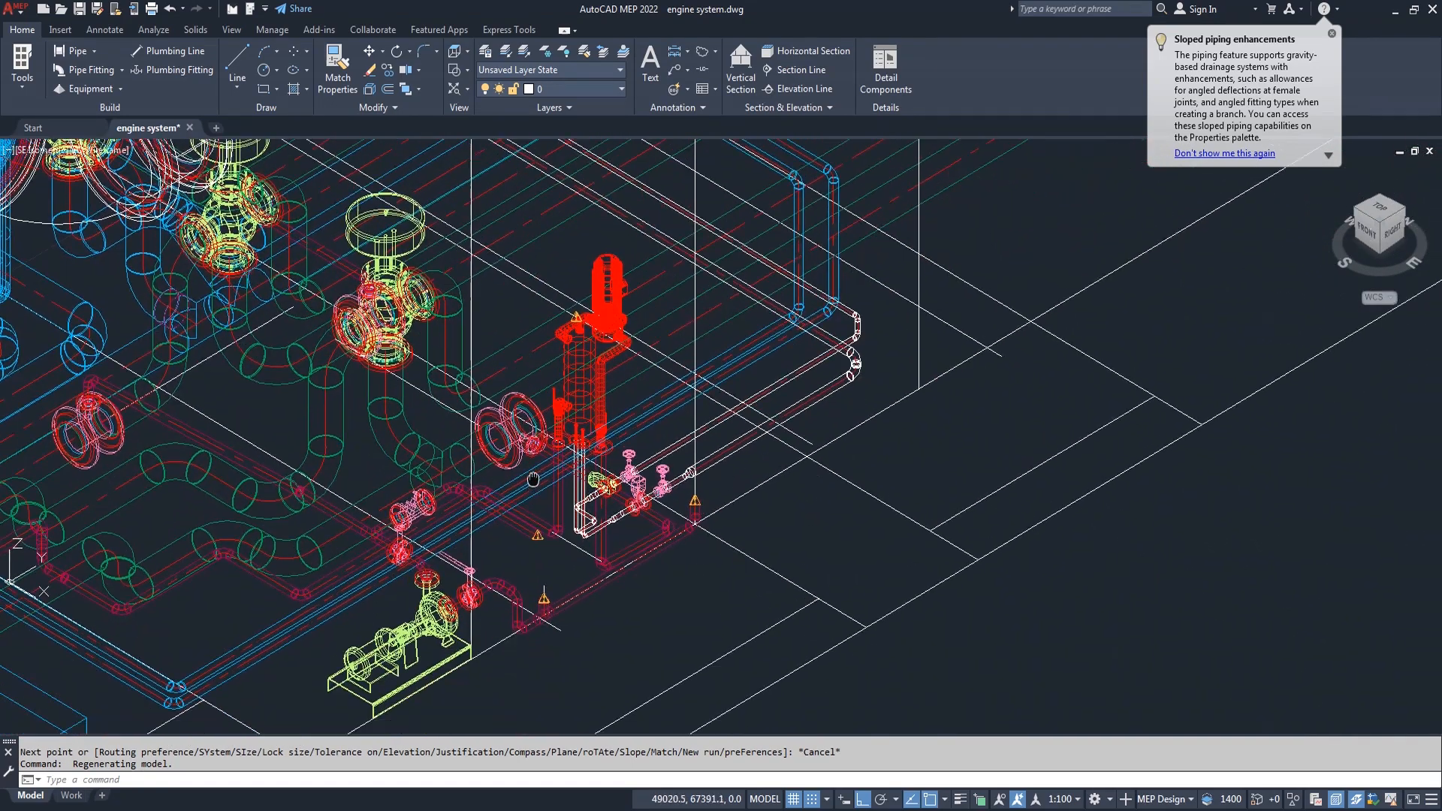
{"action": "scroll", "coordinate": [539, 510], "scroll_direction": "up", "scroll_amount": 4}
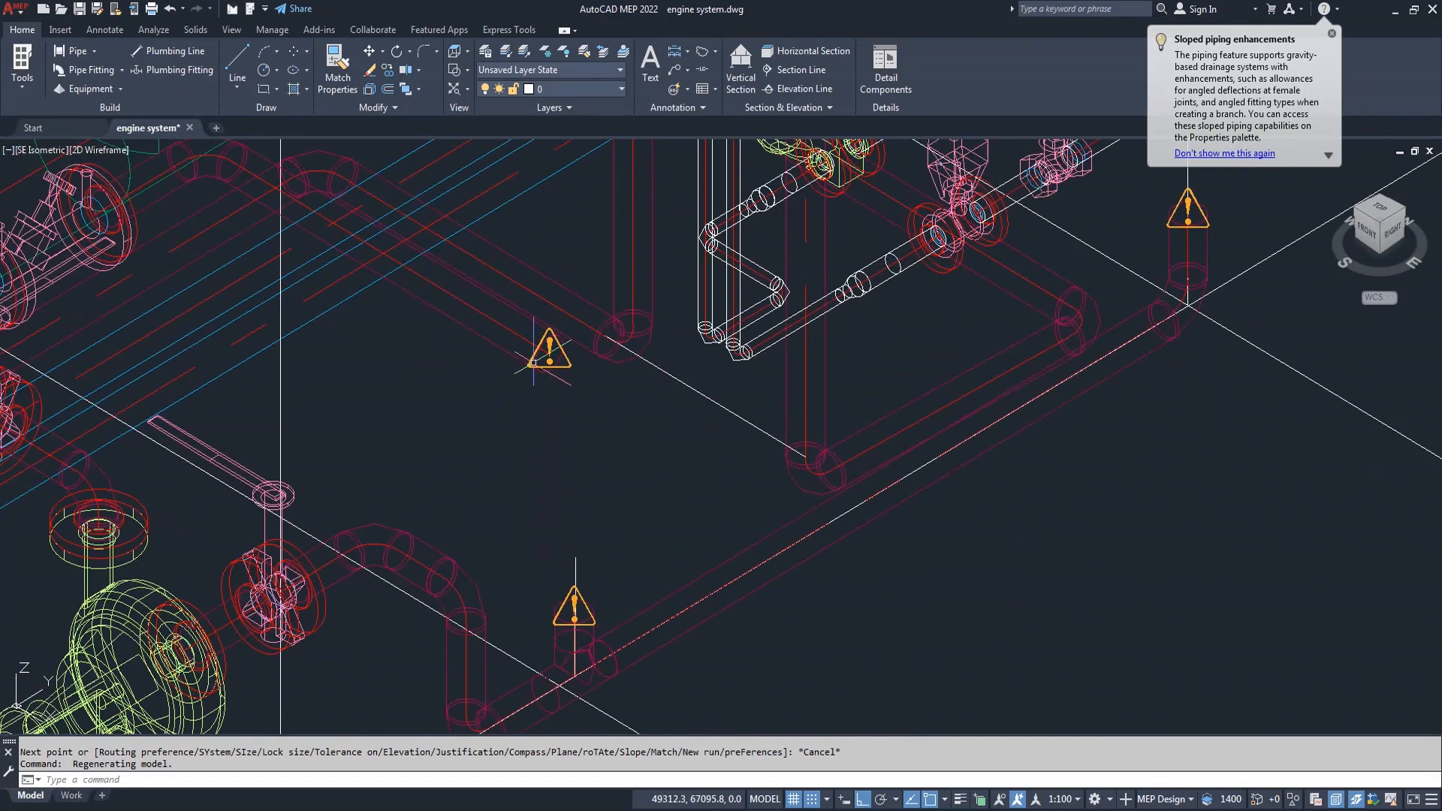
{"action": "left_click", "coordinate": [537, 359]}
{"action": "left_click", "coordinate": [552, 356]}
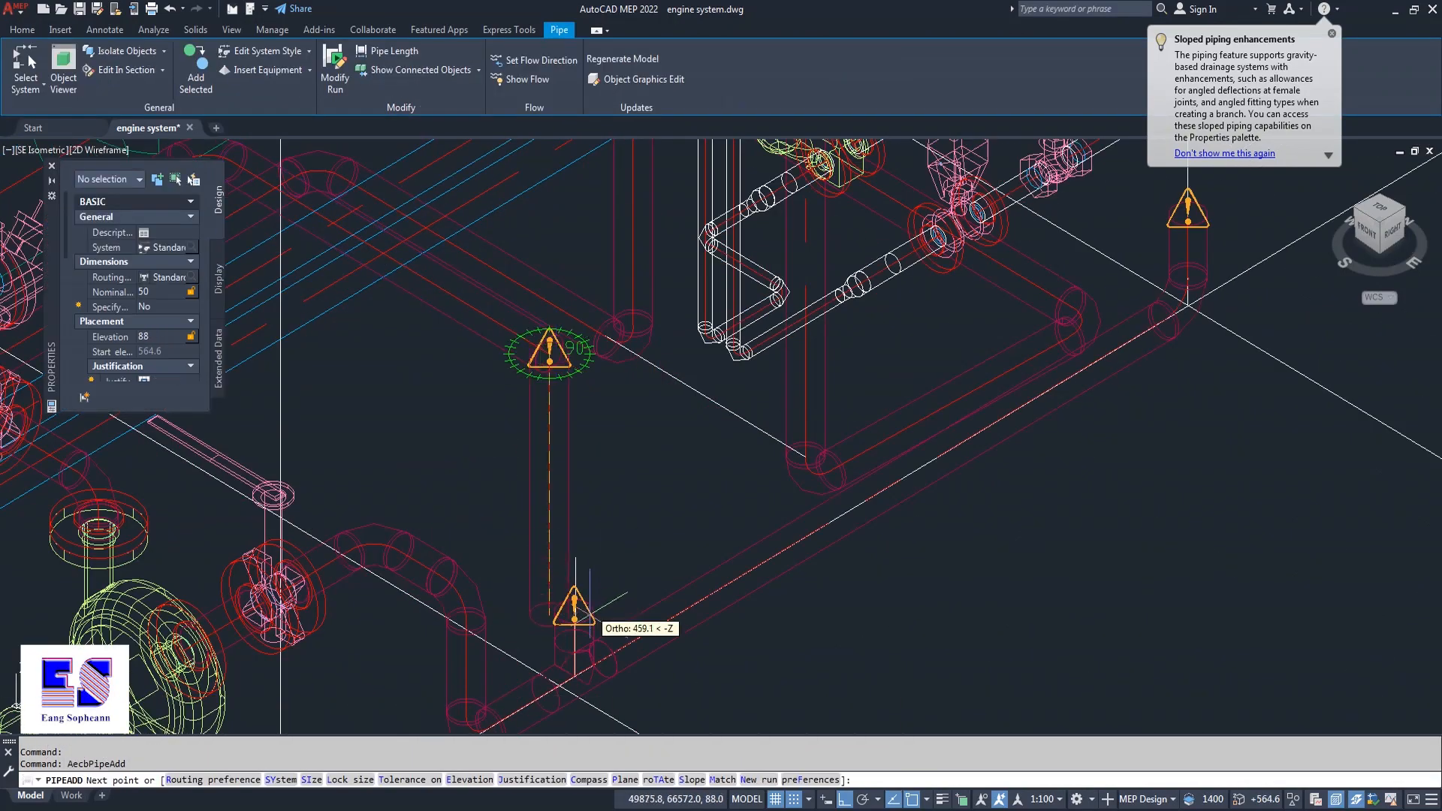
{"action": "scroll", "coordinate": [605, 431], "scroll_direction": "up", "scroll_amount": 2}
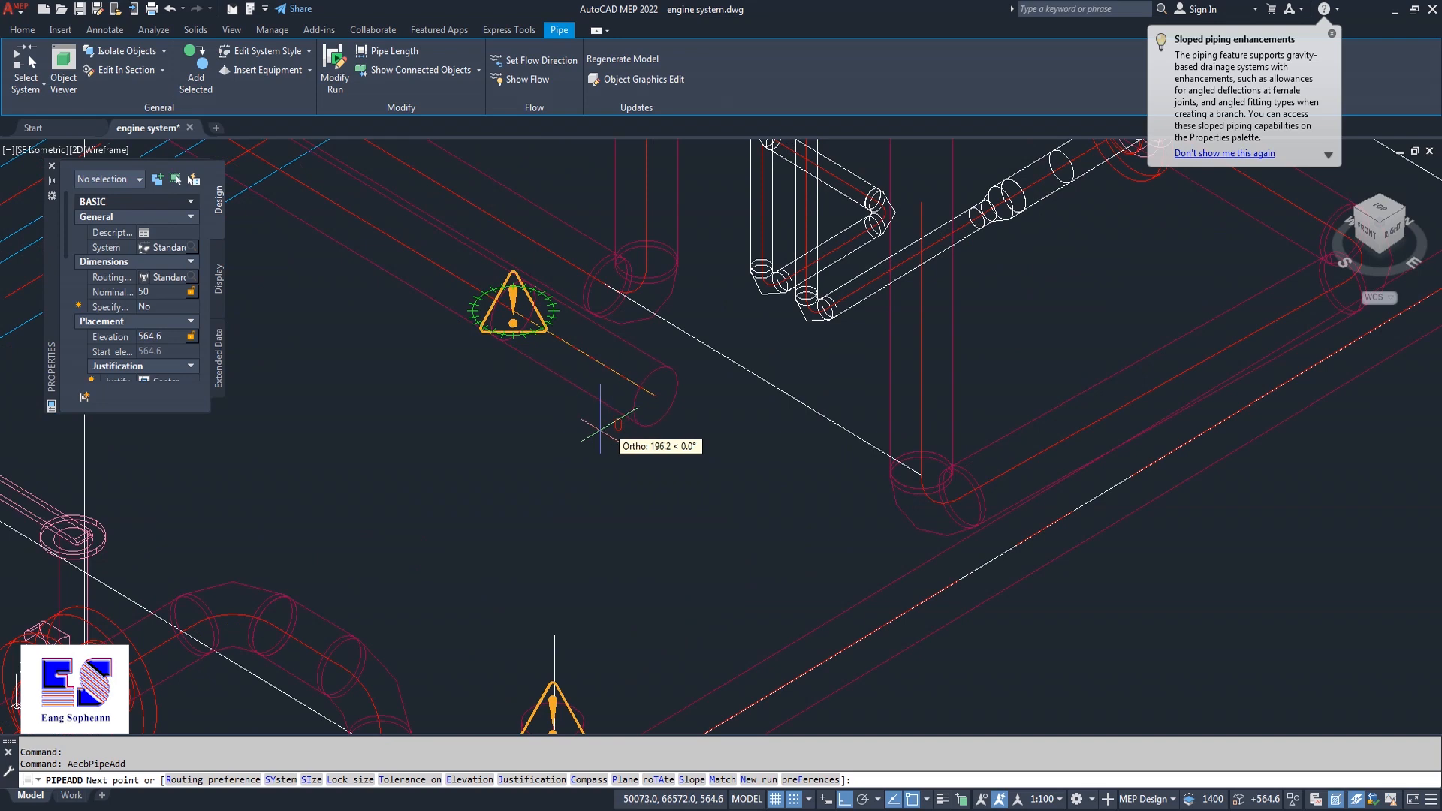
{"action": "scroll", "coordinate": [511, 323], "scroll_direction": "up", "scroll_amount": 5}
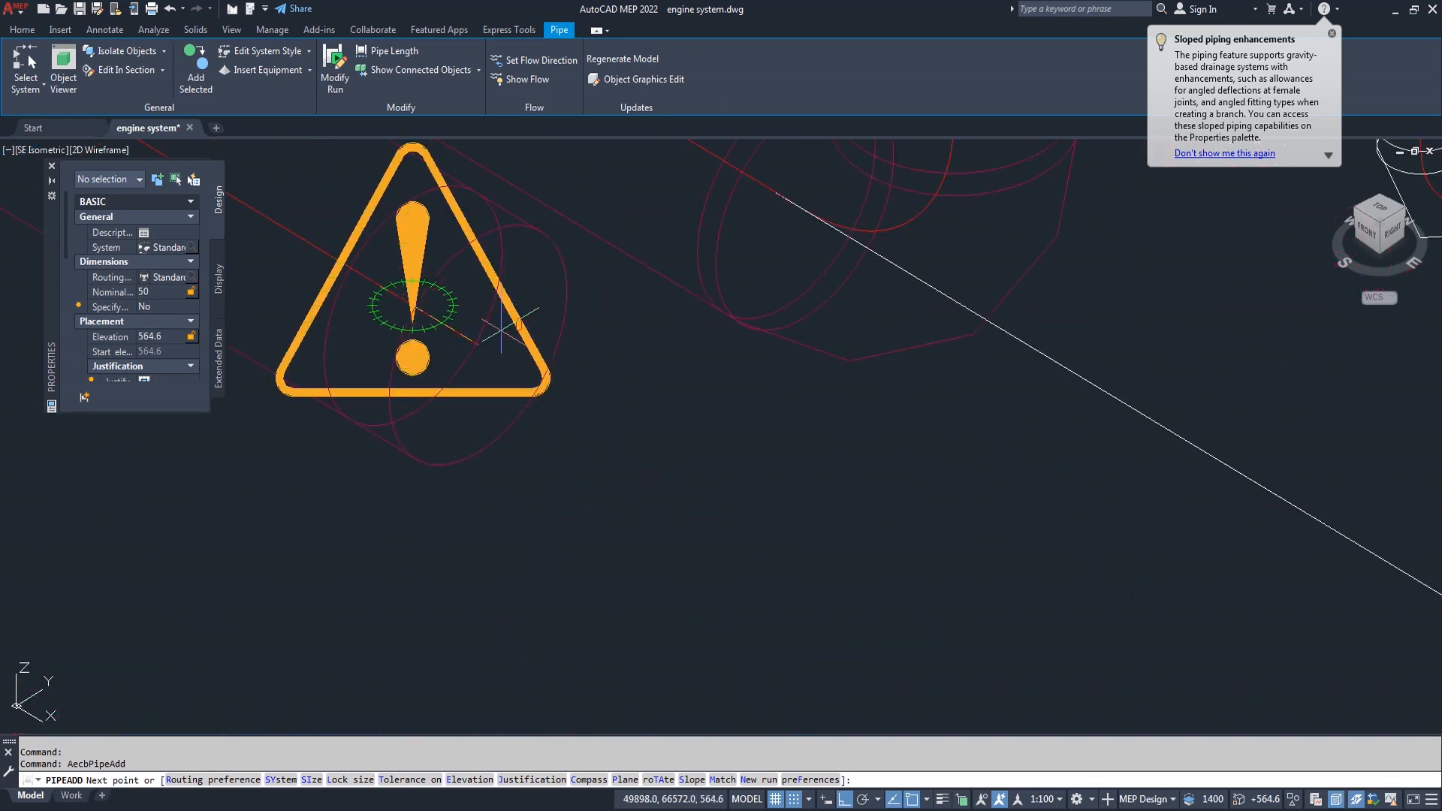
{"action": "left_click", "coordinate": [487, 348]}
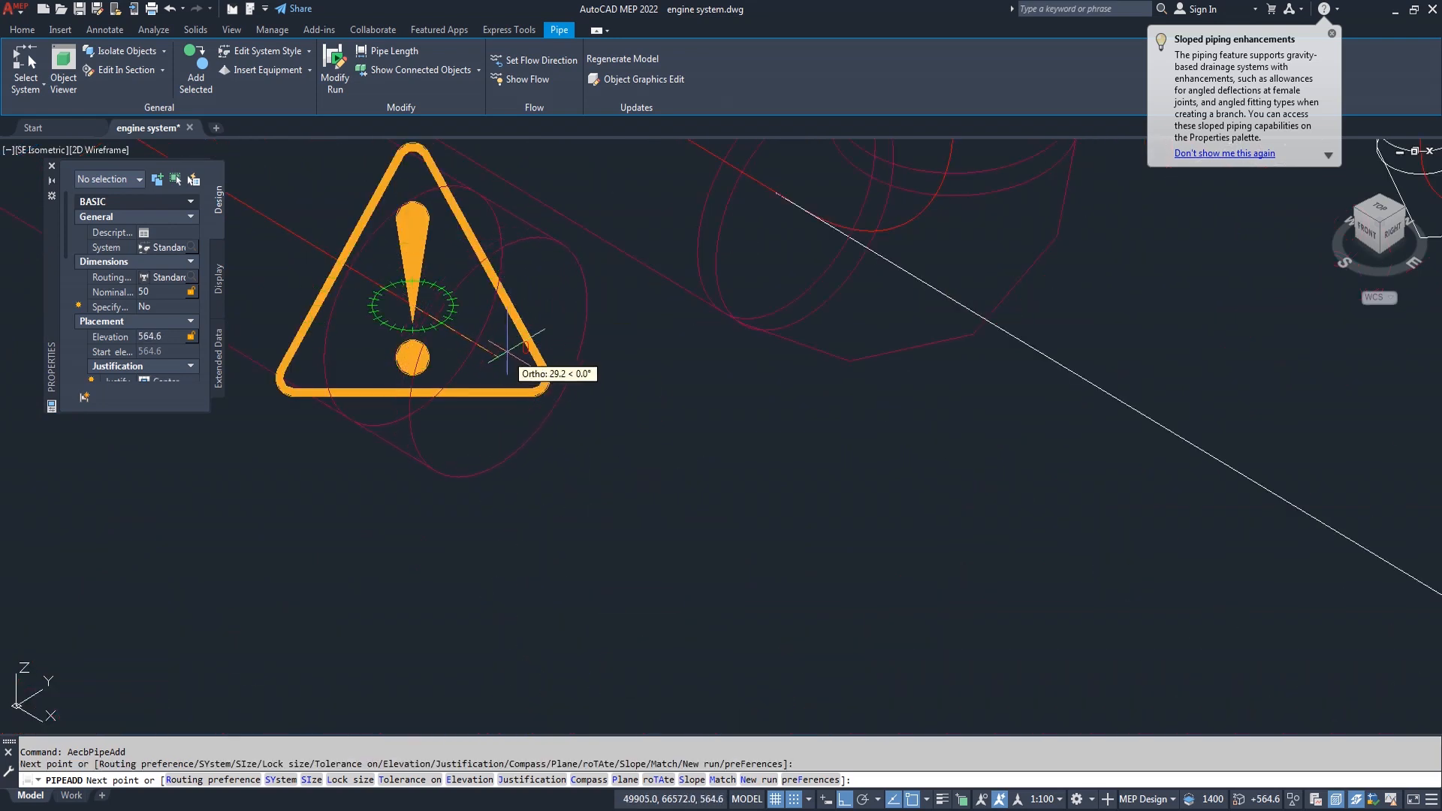
{"action": "scroll", "coordinate": [508, 350], "scroll_direction": "up", "scroll_amount": 4}
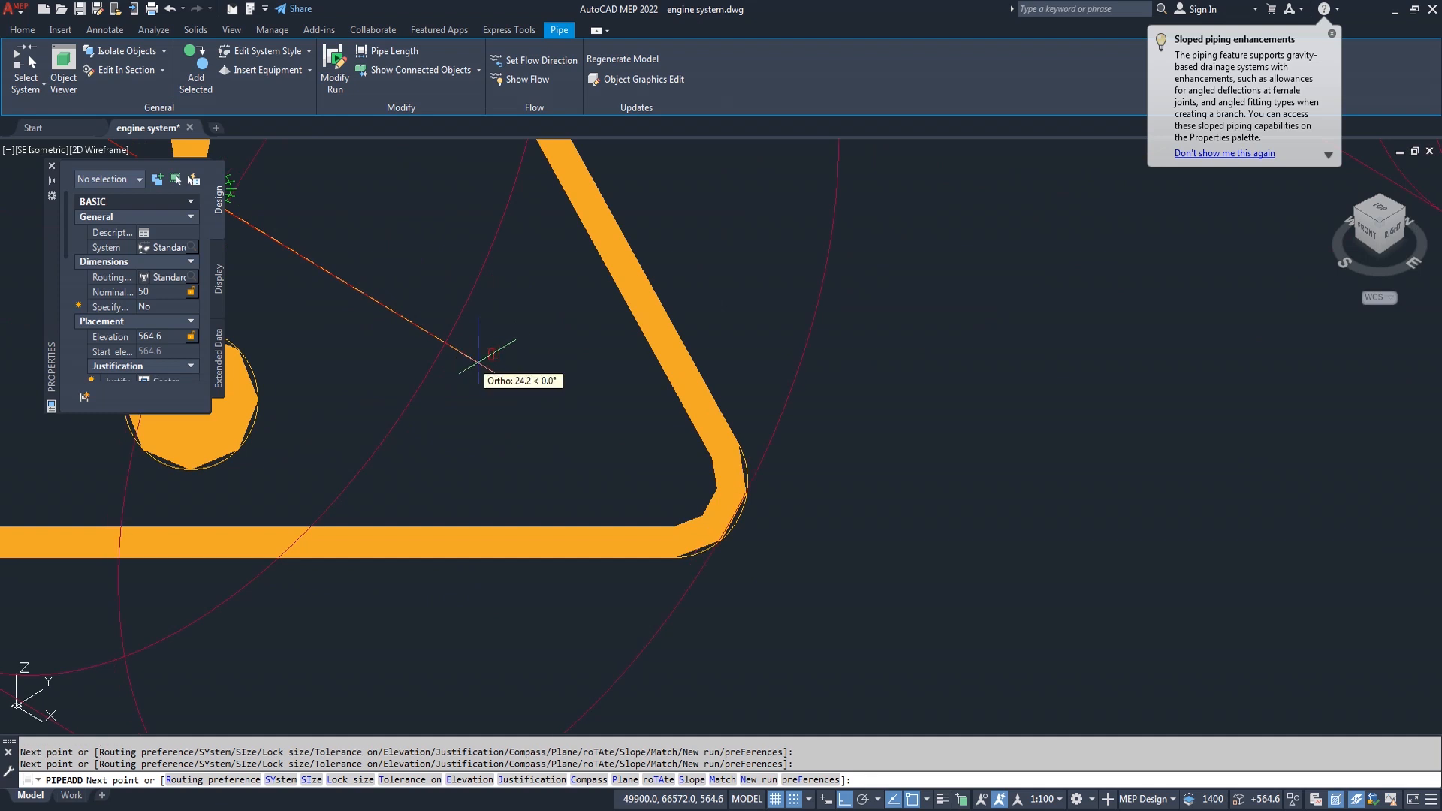
{"action": "scroll", "coordinate": [478, 362], "scroll_direction": "down", "scroll_amount": 3}
{"action": "scroll", "coordinate": [481, 372], "scroll_direction": "up", "scroll_amount": 3}
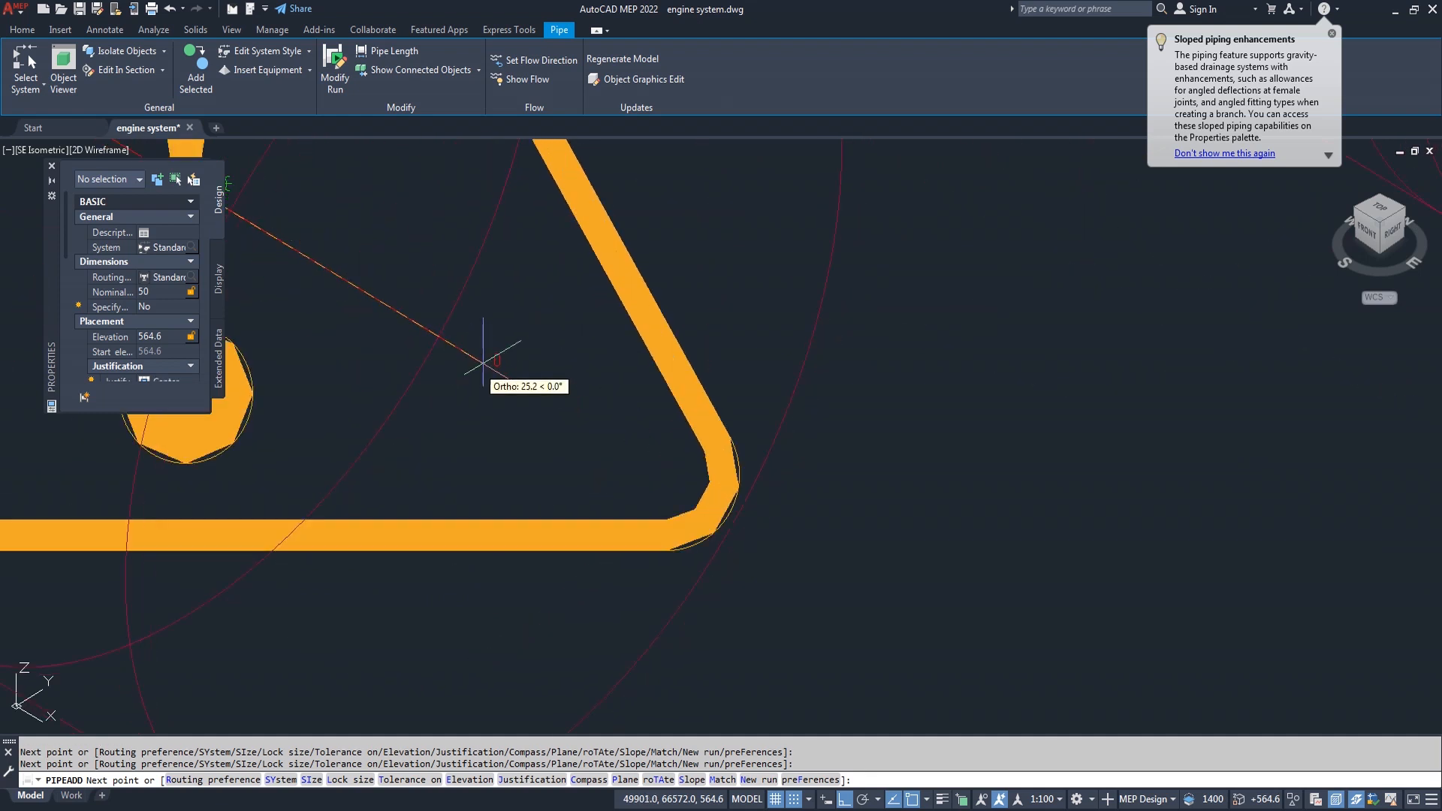
{"action": "scroll", "coordinate": [483, 362], "scroll_direction": "down", "scroll_amount": 3}
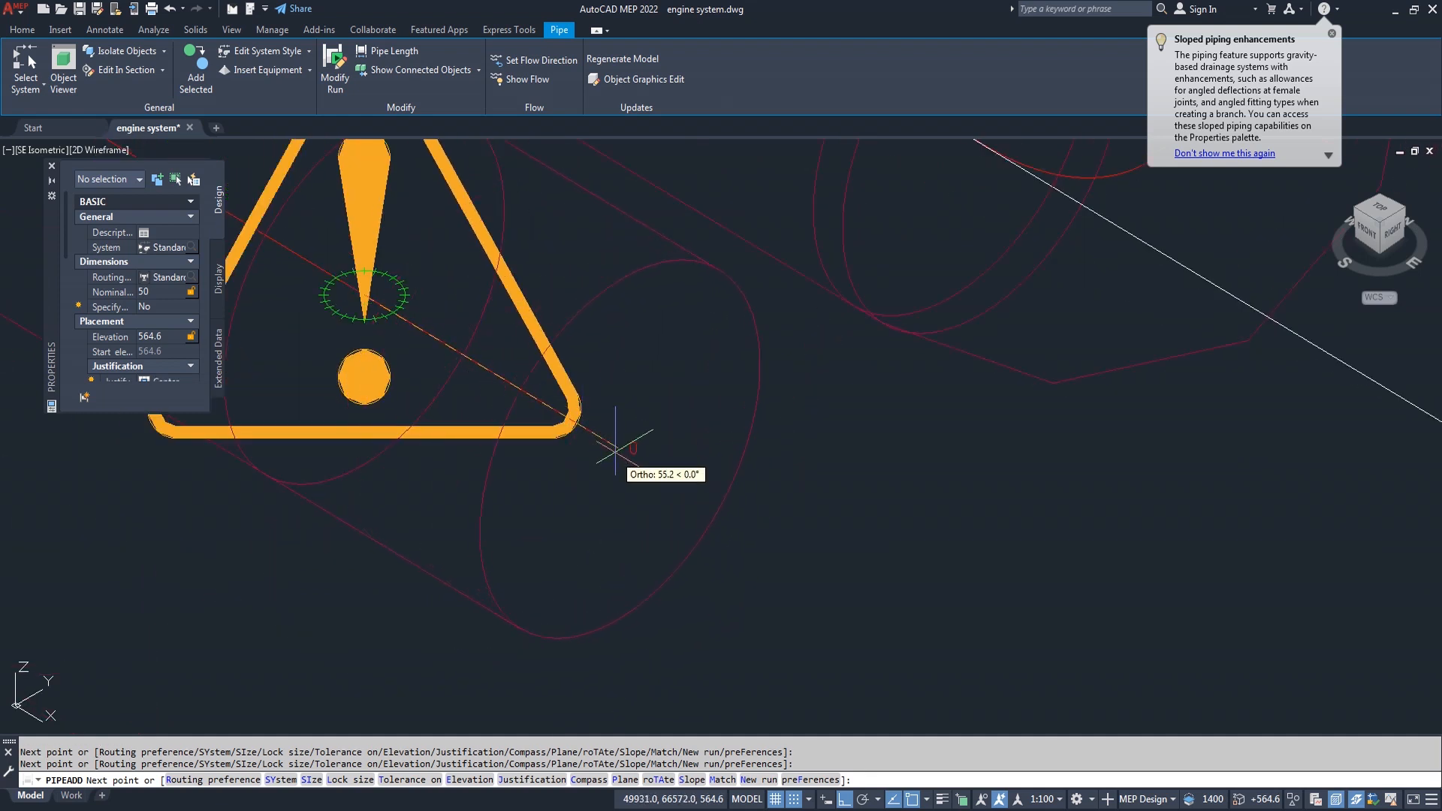
{"action": "key", "text": "Escape"}
{"action": "scroll", "coordinate": [557, 432], "scroll_direction": "down", "scroll_amount": 3}
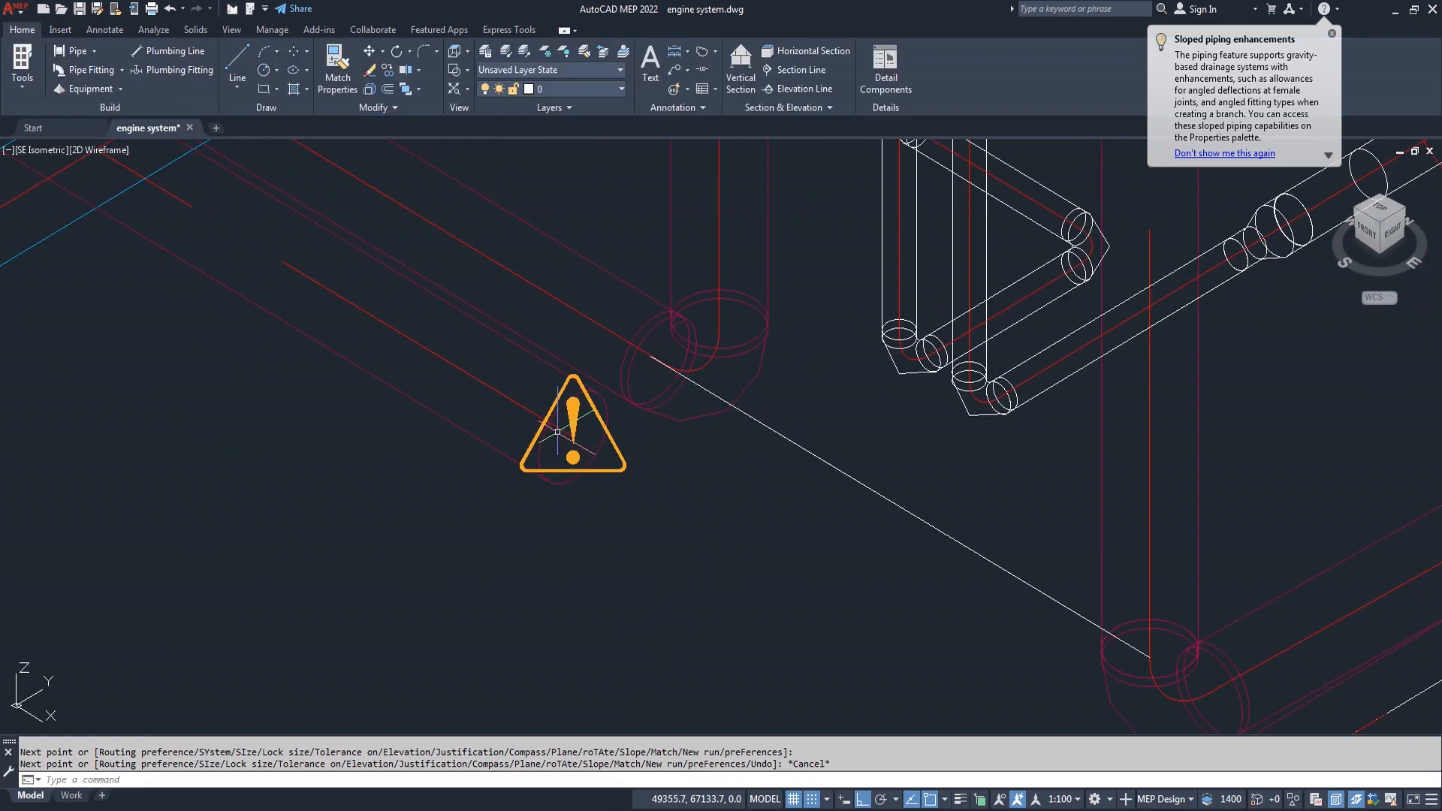
Shorten the perpendicular leg slightly by stretching its open end back along its centreline.
{"action": "scroll", "coordinate": [557, 432], "scroll_direction": "up", "scroll_amount": 3}
{"action": "left_click", "coordinate": [522, 446]}
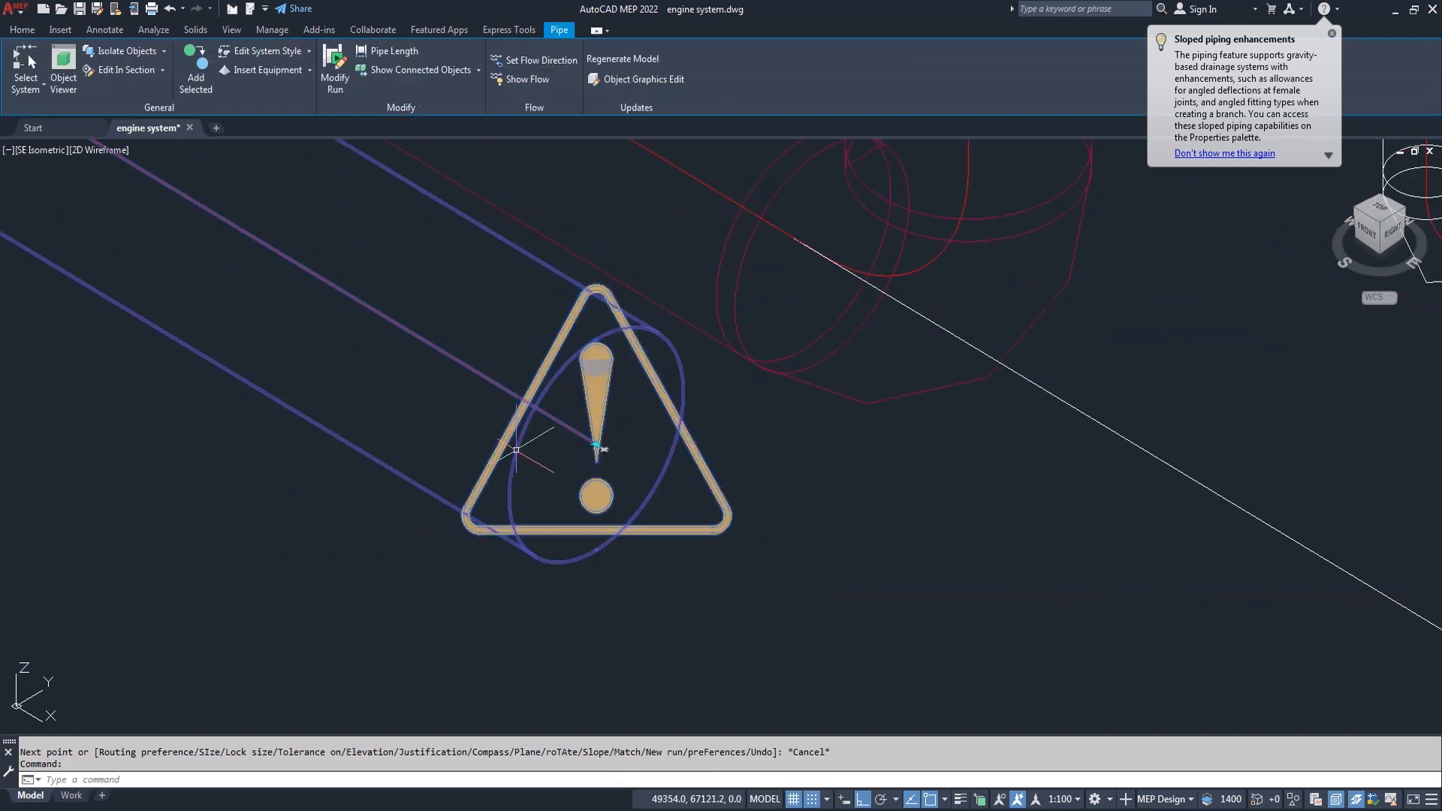
{"action": "left_click", "coordinate": [597, 448]}
{"action": "left_click", "coordinate": [548, 416]}
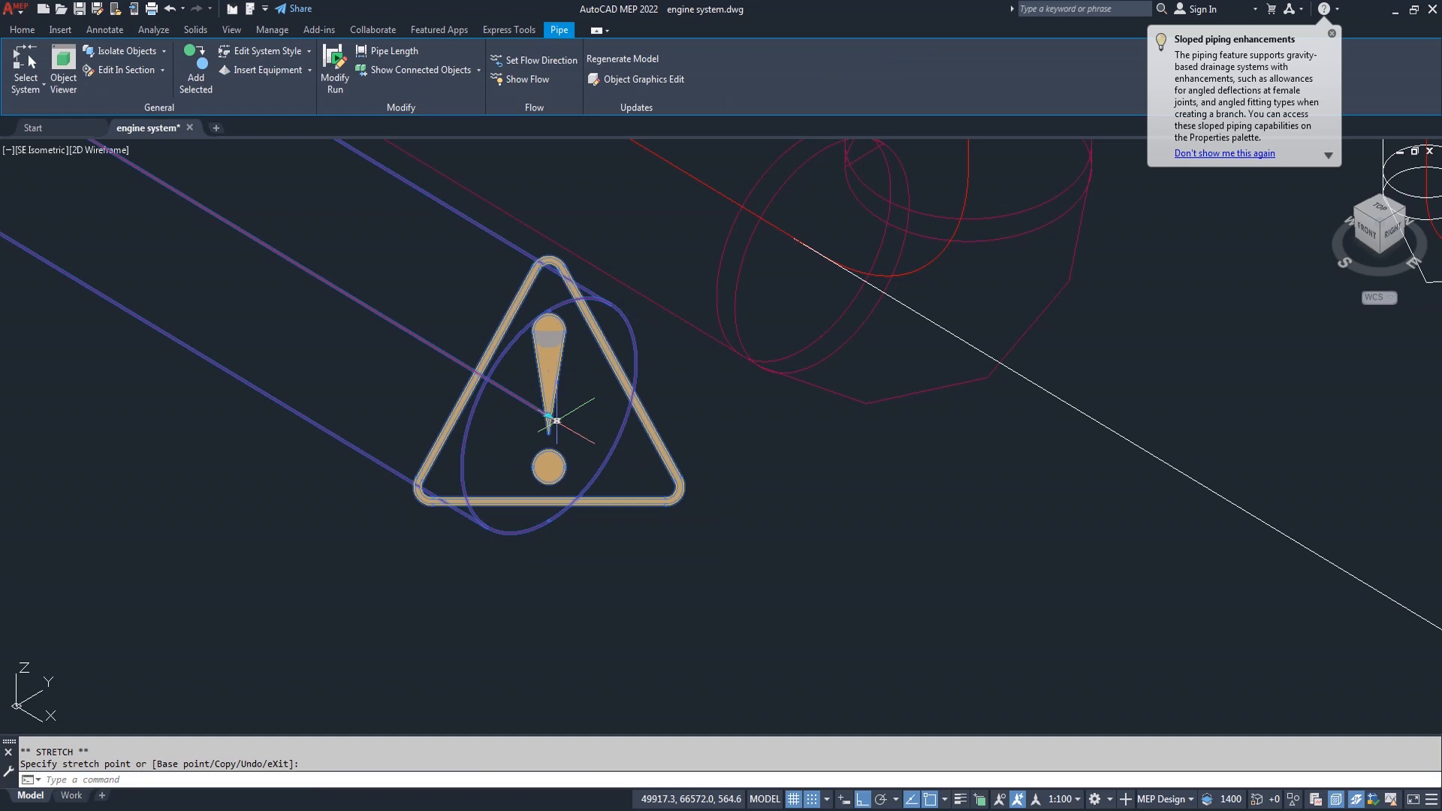
Run a 50 mm pipe down from the perpendicular leg's open end to the short riser's top and accept the connection.
{"action": "left_click", "coordinate": [556, 420]}
{"action": "scroll", "coordinate": [571, 597], "scroll_direction": "down", "scroll_amount": 5}
{"action": "scroll", "coordinate": [580, 594], "scroll_direction": "up", "scroll_amount": 3}
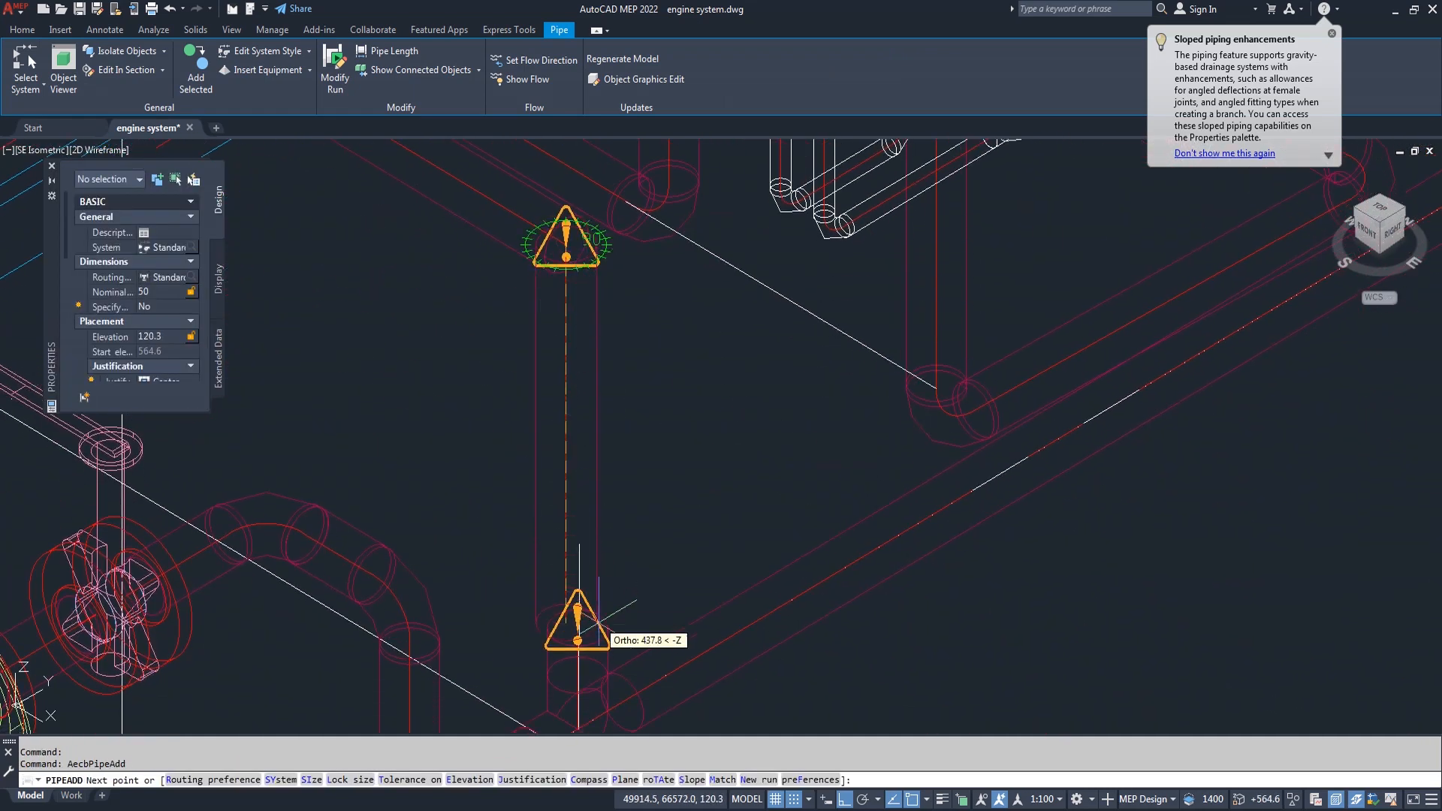
{"action": "scroll", "coordinate": [589, 597], "scroll_direction": "up", "scroll_amount": 4}
{"action": "left_click", "coordinate": [541, 595]}
{"action": "key", "text": "Return"}
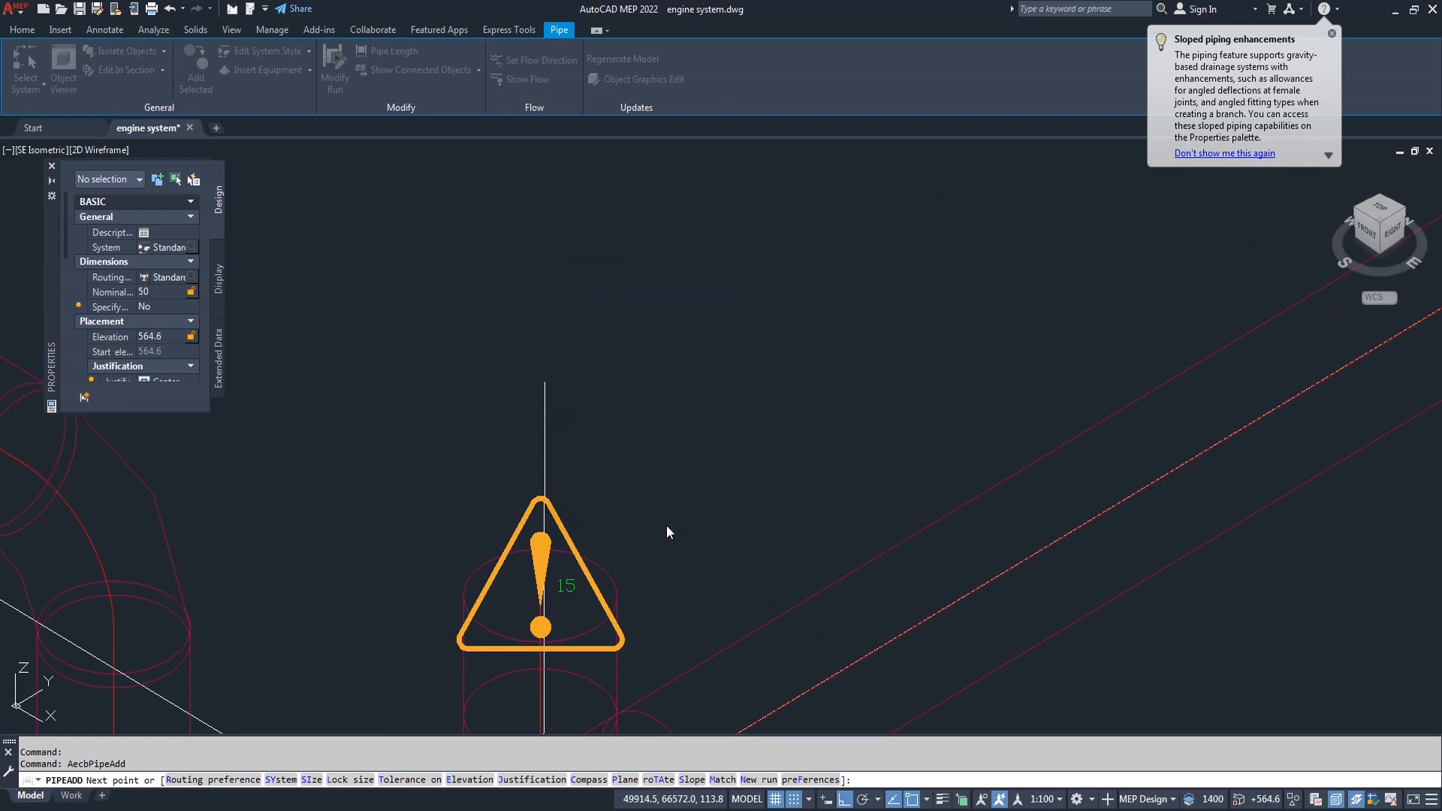
{"action": "scroll", "coordinate": [666, 526], "scroll_direction": "down", "scroll_amount": 6}
{"action": "key", "text": "Return"}
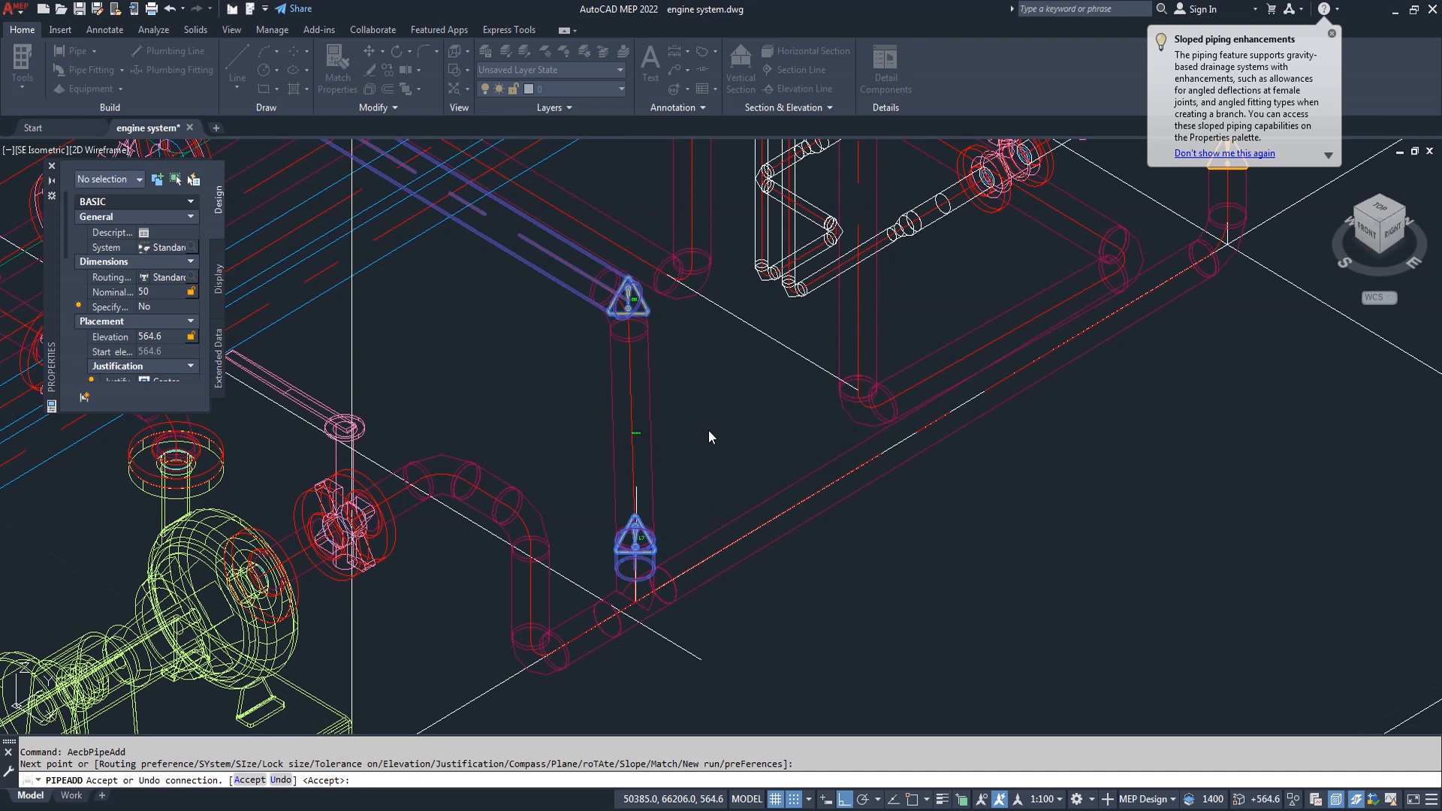
{"action": "key", "text": "Return"}
{"action": "key", "text": "Return"}
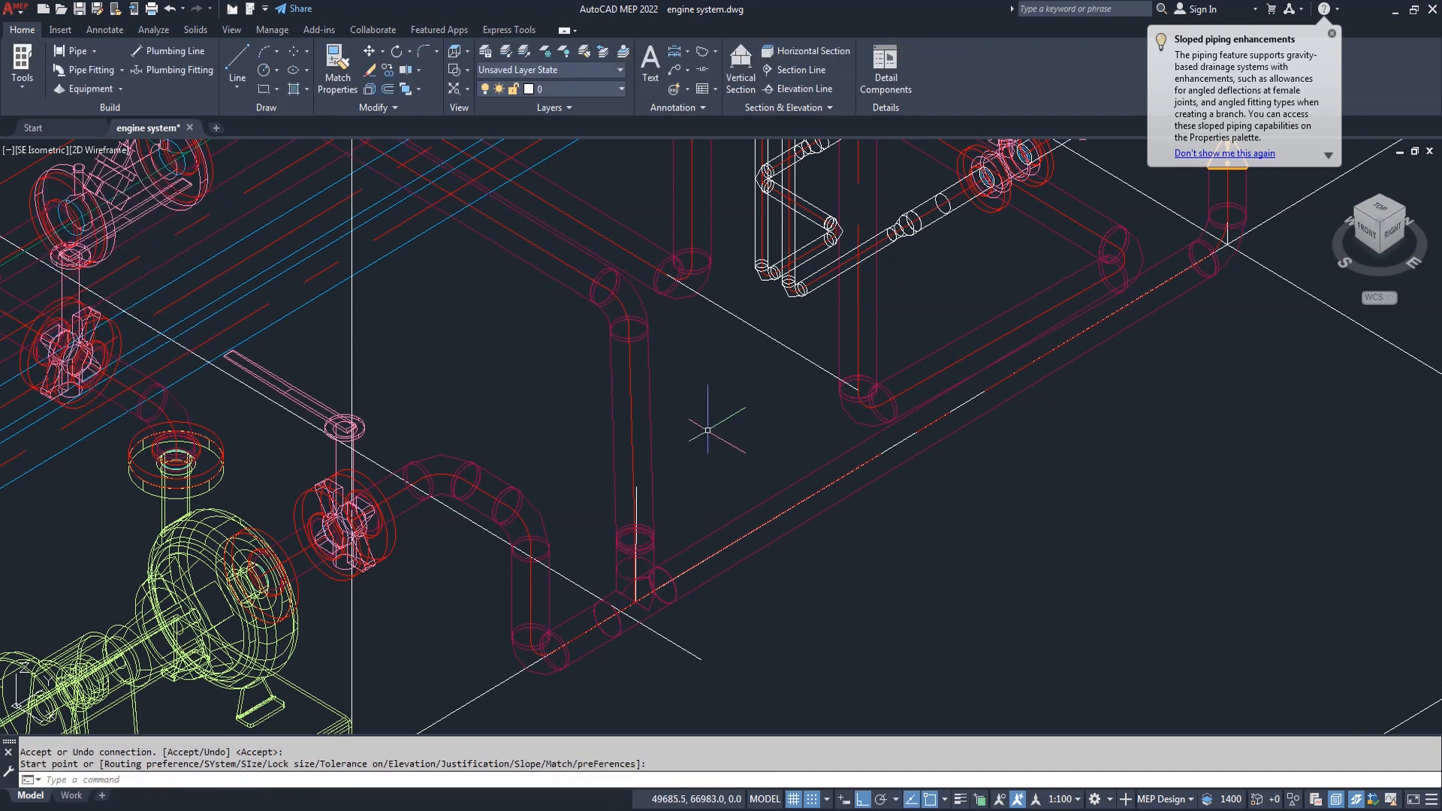
Set the visual style to Shaded and orbit the model to a lower side view of the pump piping.
{"action": "left_click", "coordinate": [102, 155]}
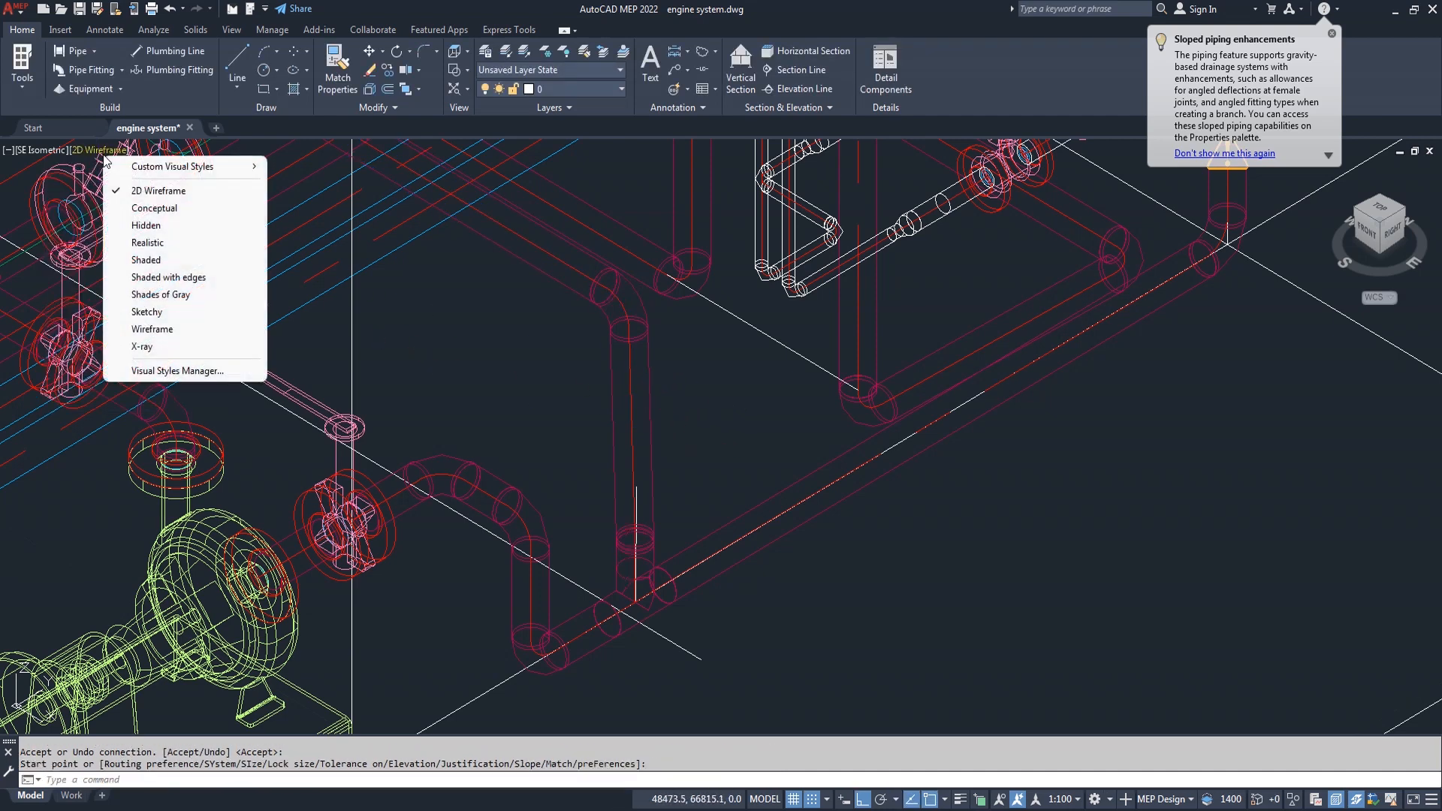
{"action": "left_click", "coordinate": [163, 259]}
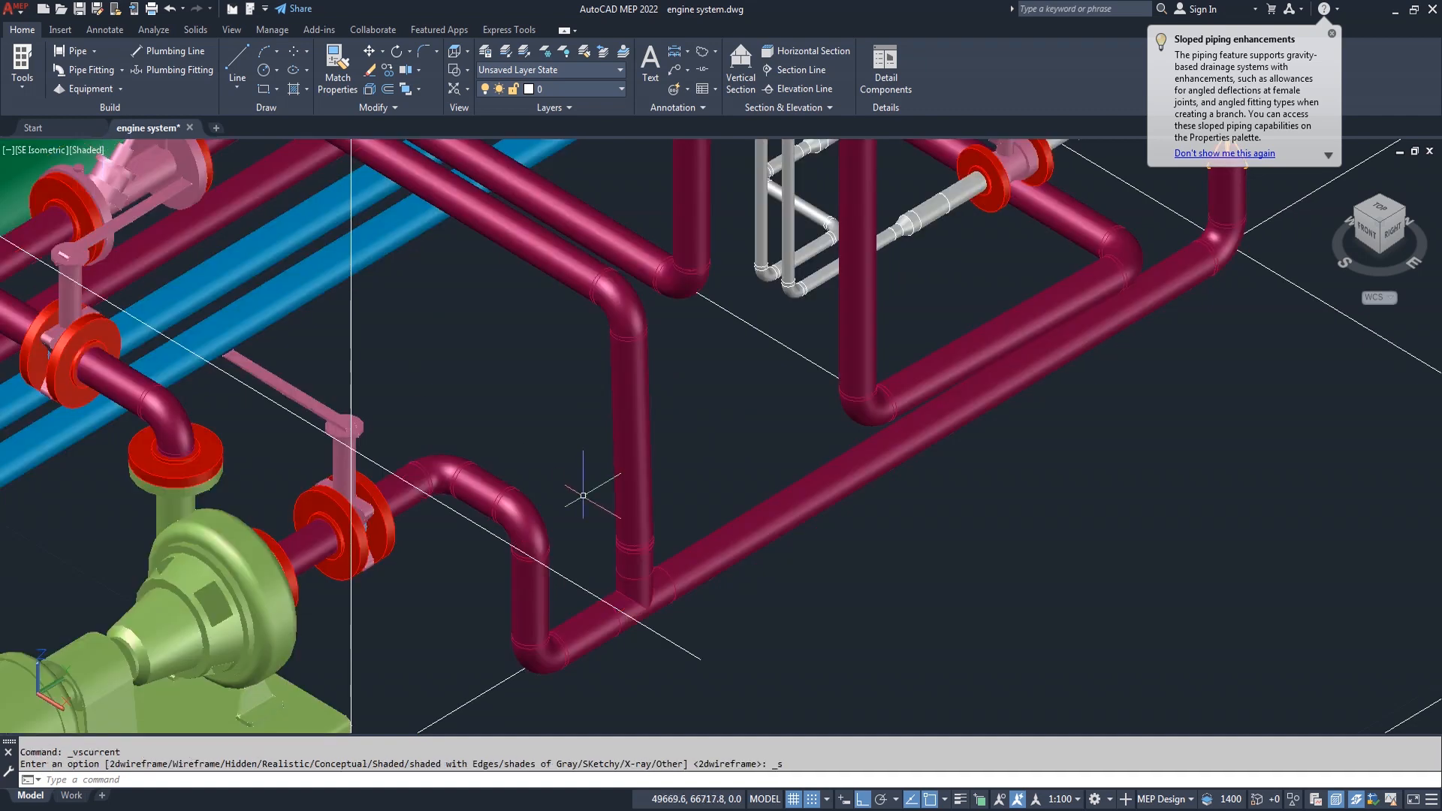
{"action": "scroll", "coordinate": [579, 488], "scroll_direction": "down", "scroll_amount": 3}
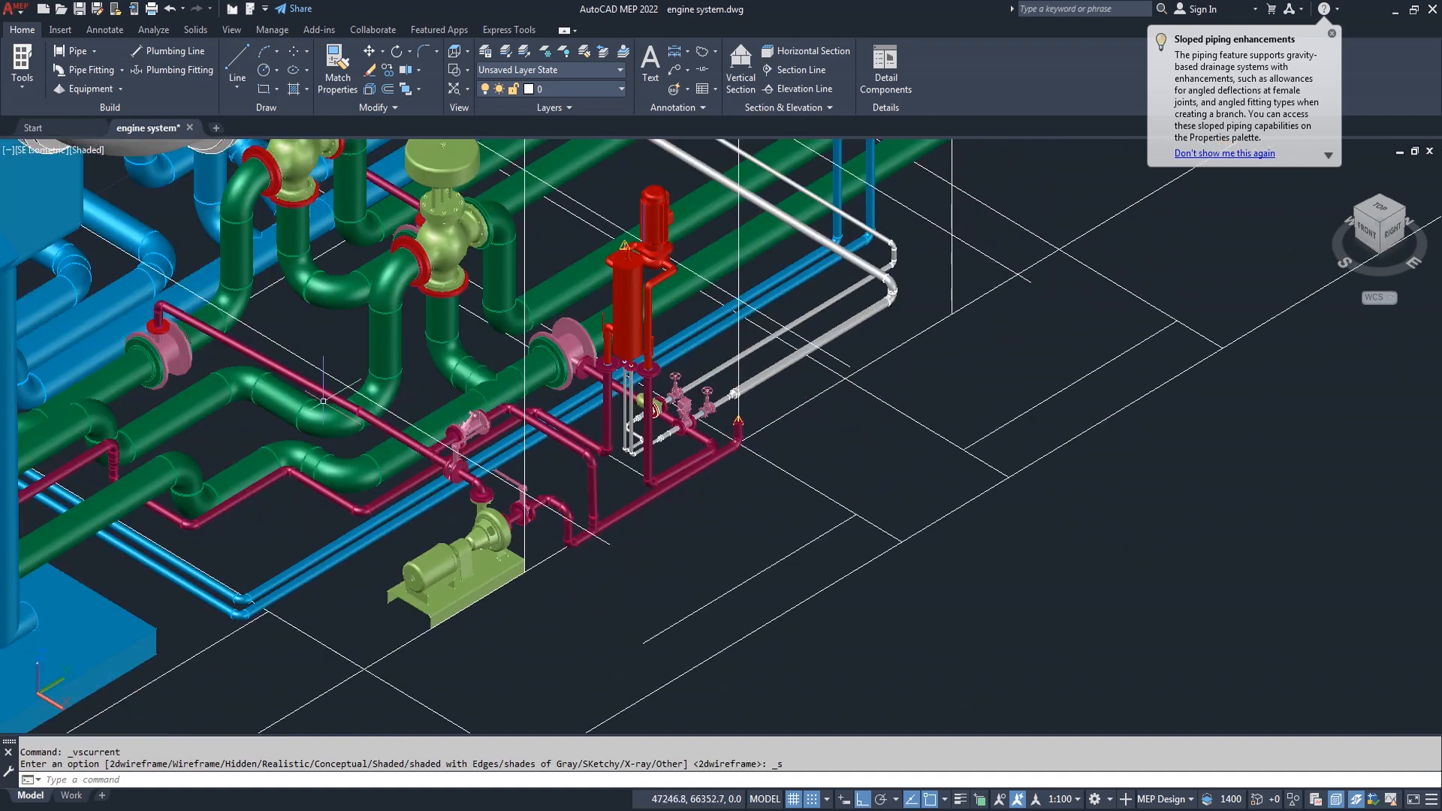
{"action": "left_click", "coordinate": [231, 30]}
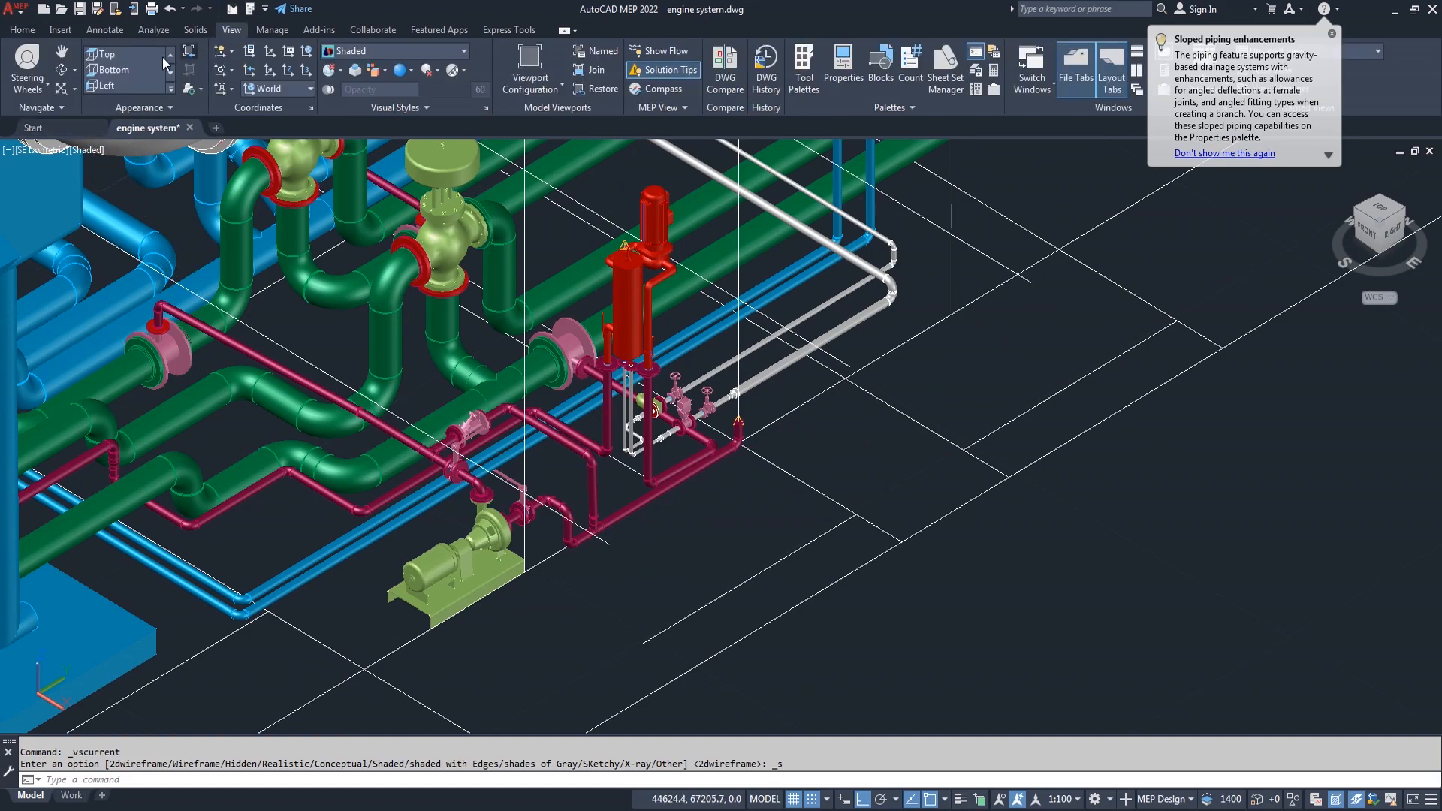
{"action": "left_click", "coordinate": [62, 70]}
{"action": "left_click_drag", "start_coordinate": [564, 639], "coordinate": [497, 596]}
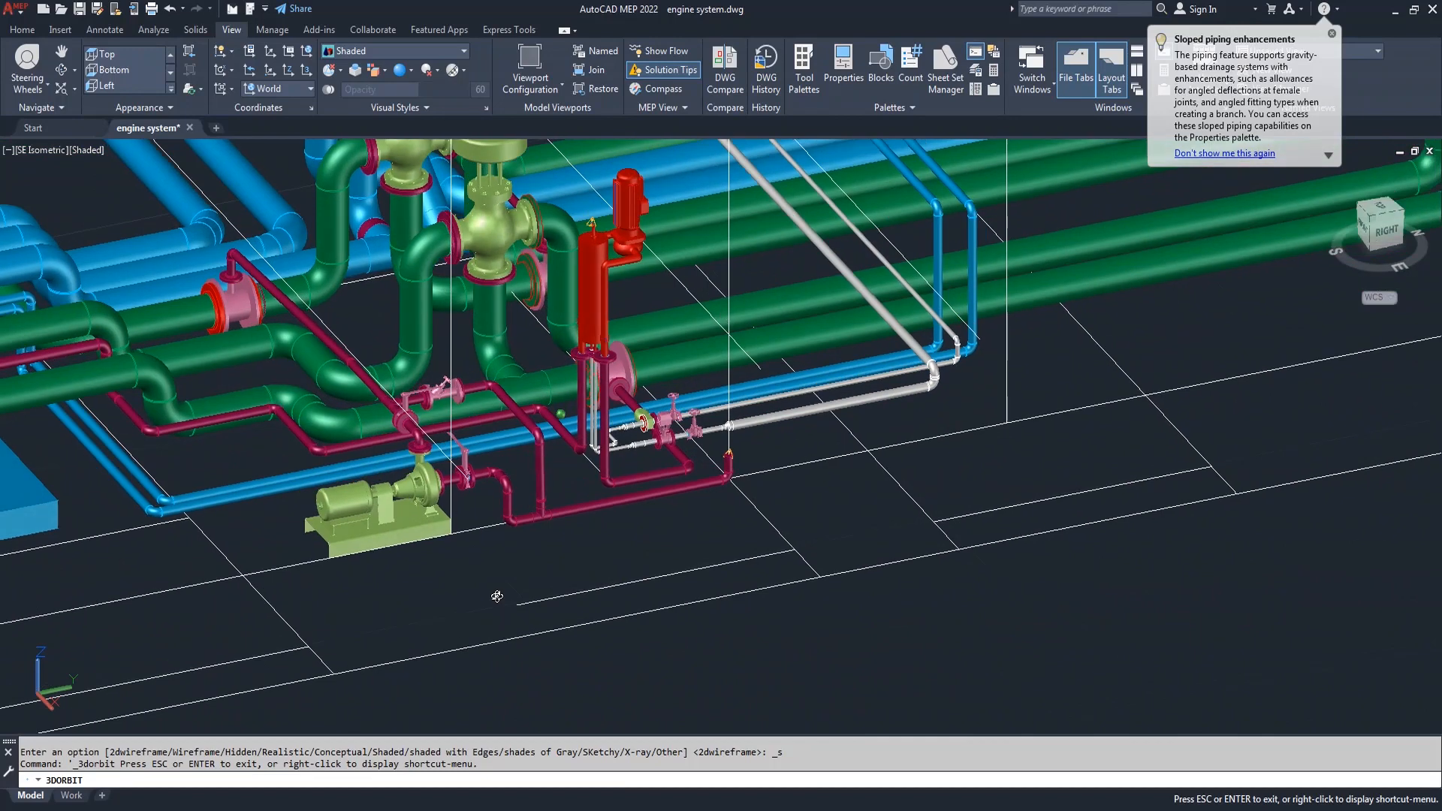
{"action": "middle_click_drag", "start_coordinate": [507, 563], "coordinate": [549, 612]}
{"action": "right_click", "coordinate": [1145, 593]}
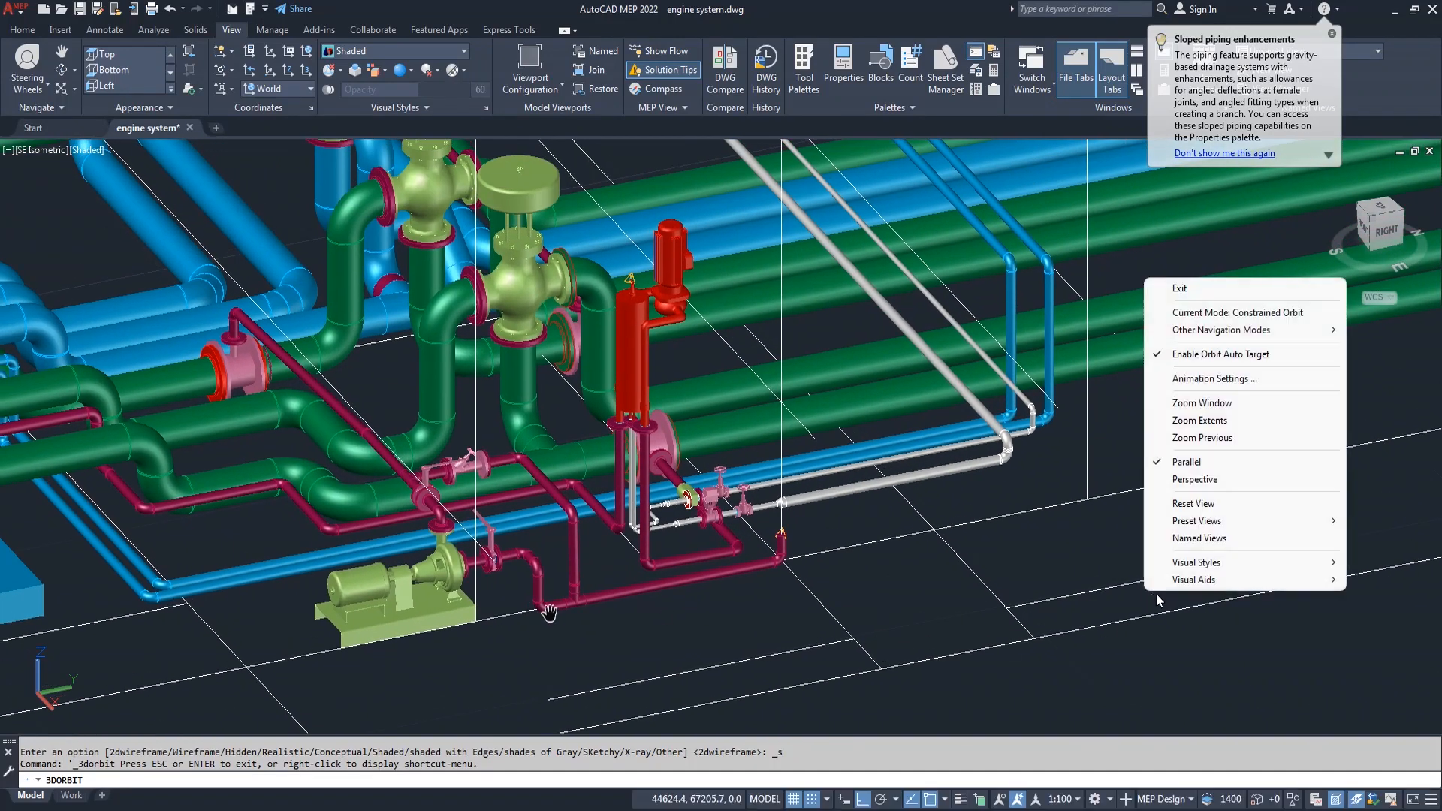
{"action": "left_click", "coordinate": [1181, 288]}
Match the large green pipe's properties onto the lower pipe, its end riser, the vertical connection and the adjoining perpendicular leg.
{"action": "type", "text": "ma"}
{"action": "key", "text": "Return"}
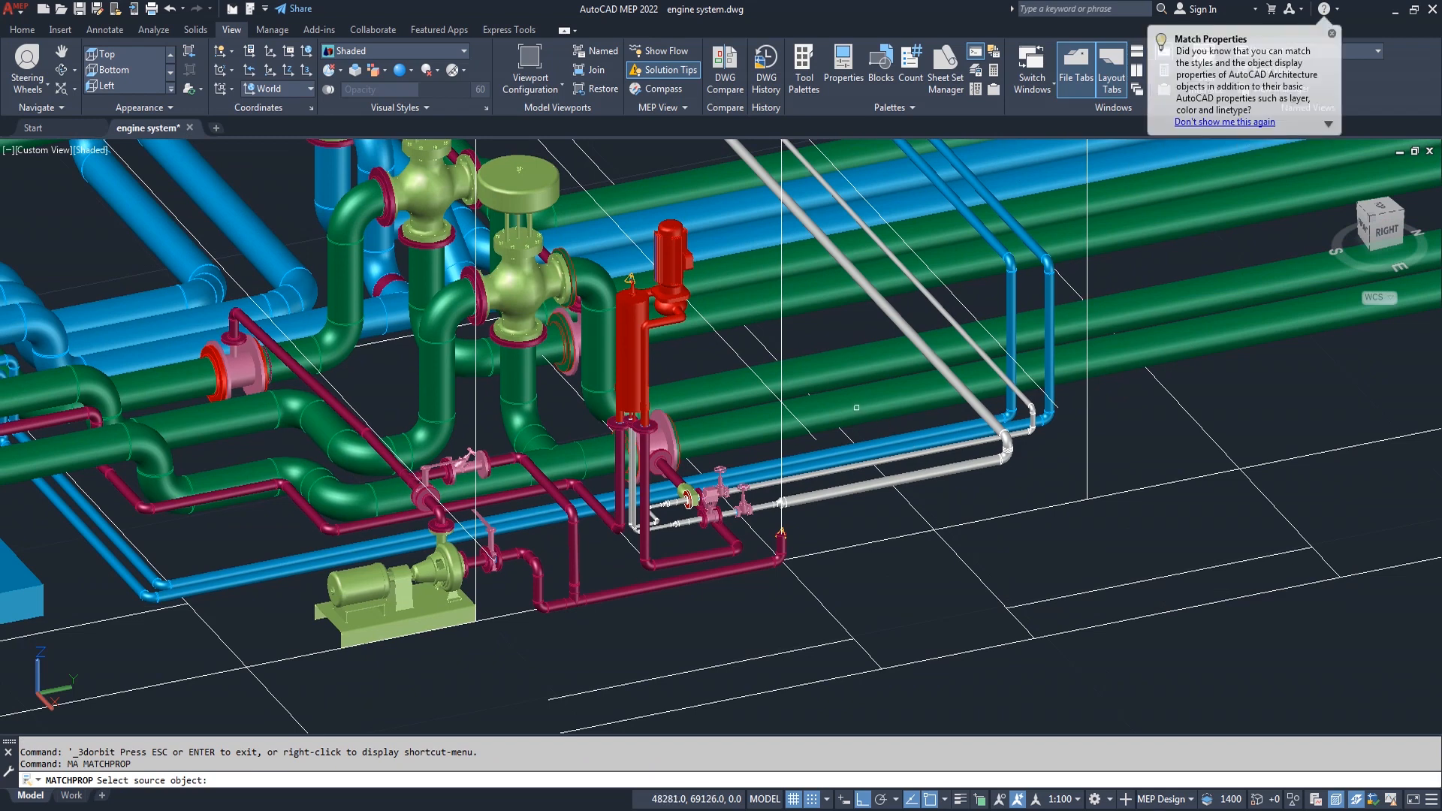
{"action": "left_click", "coordinate": [856, 407]}
{"action": "left_click", "coordinate": [781, 558]}
{"action": "left_click", "coordinate": [550, 603]}
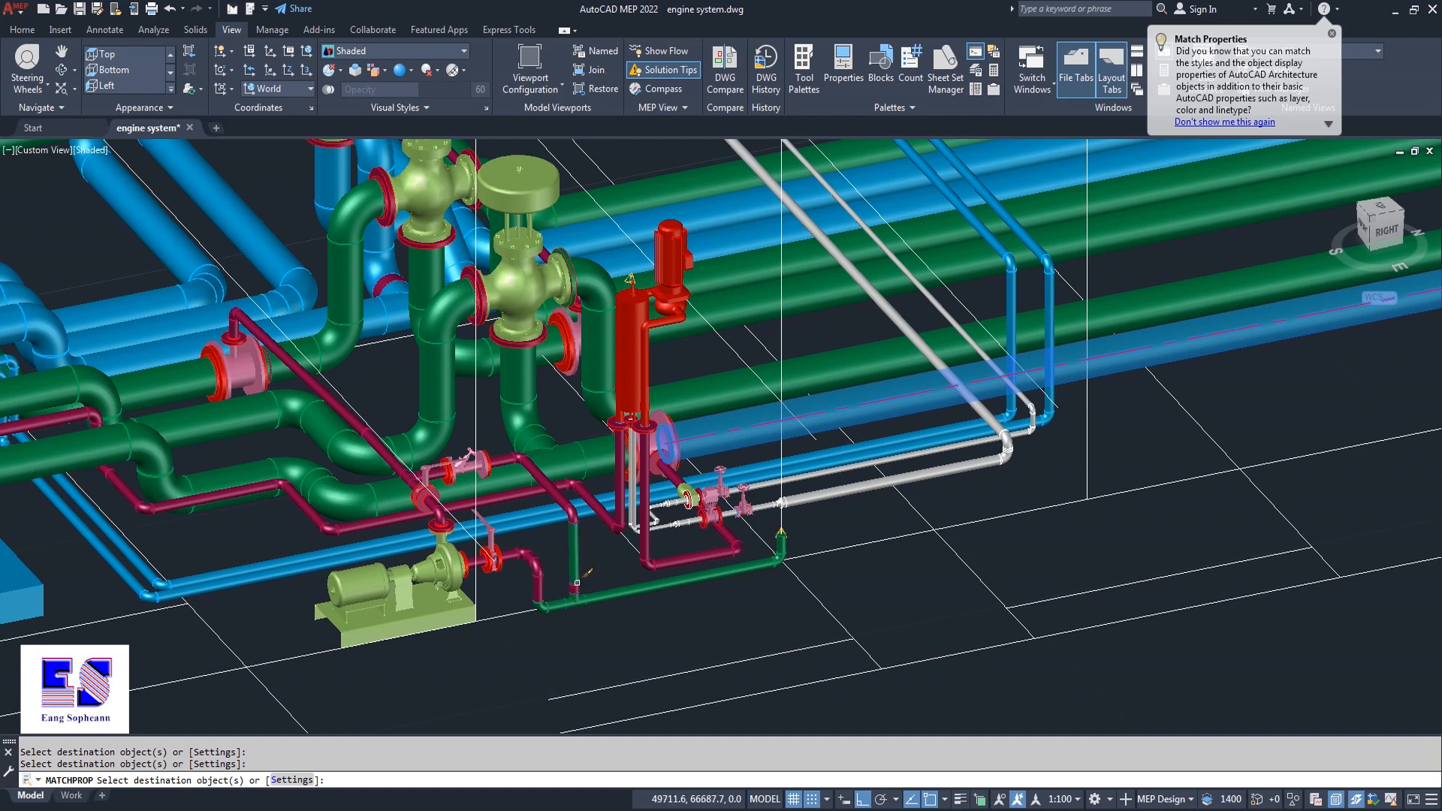
{"action": "left_click", "coordinate": [576, 591]}
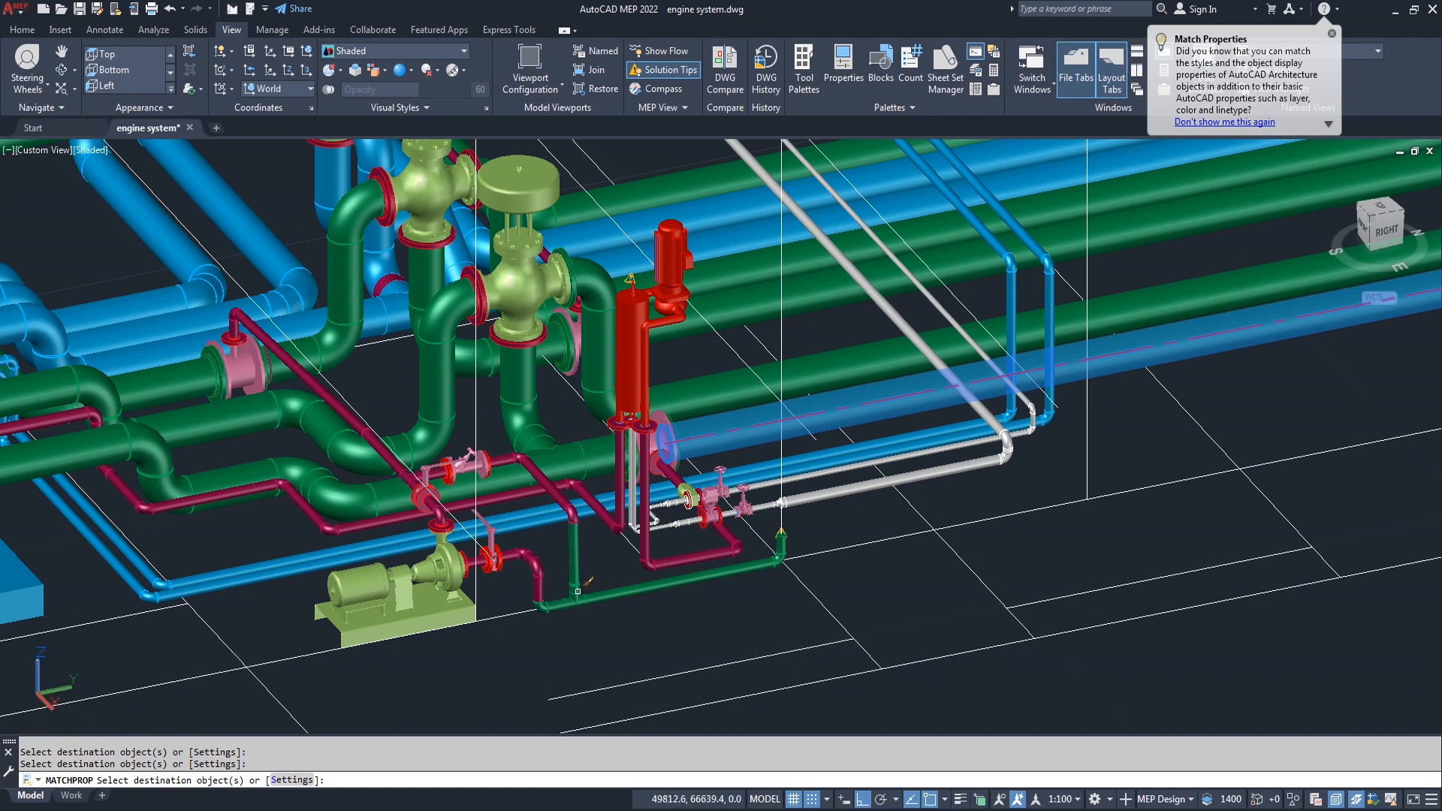
{"action": "left_click", "coordinate": [530, 465]}
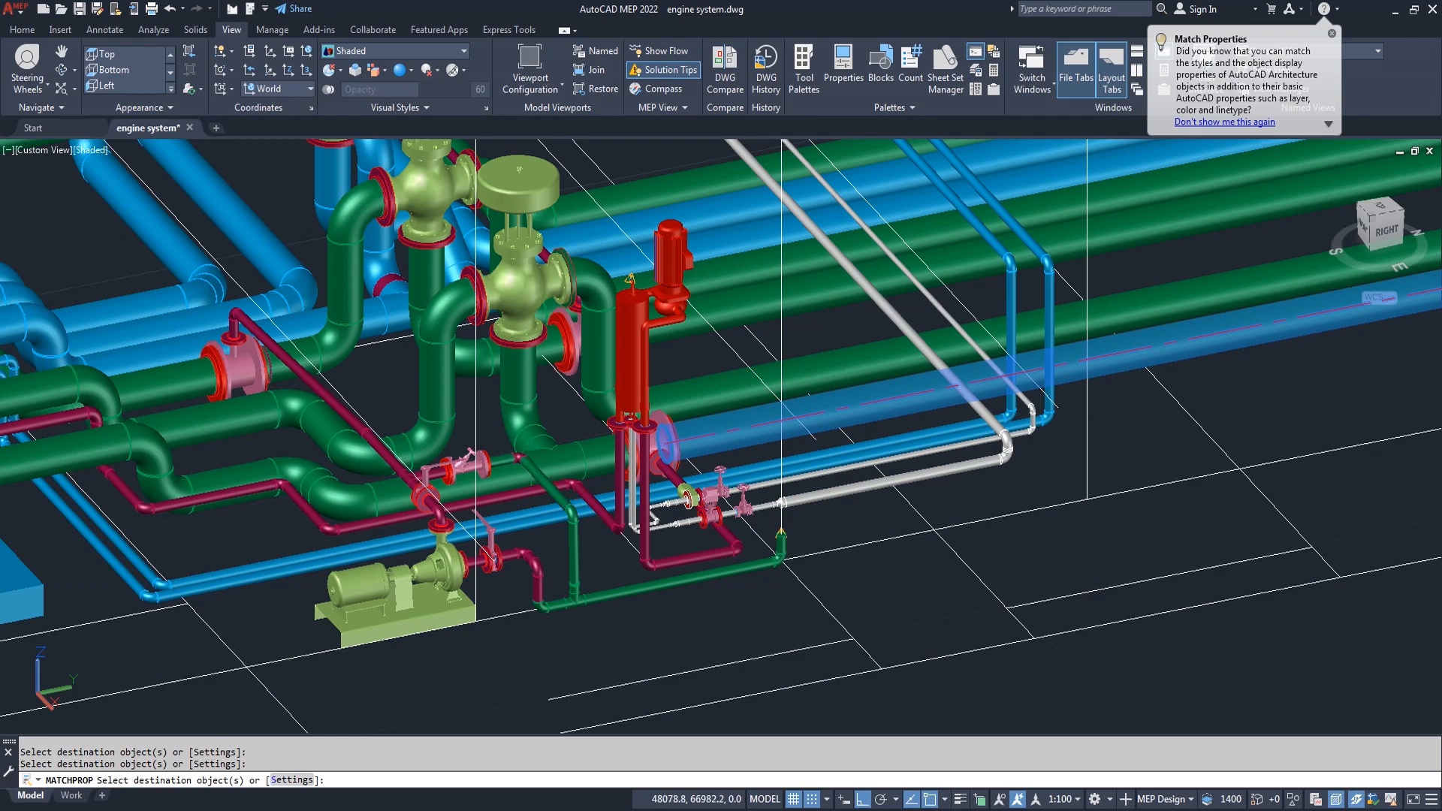
Apply the green pipe's properties to the pipes beside the balancing valve, the diagonal run and the elbow above the pump.
{"action": "scroll", "coordinate": [519, 457], "scroll_direction": "up", "scroll_amount": 4}
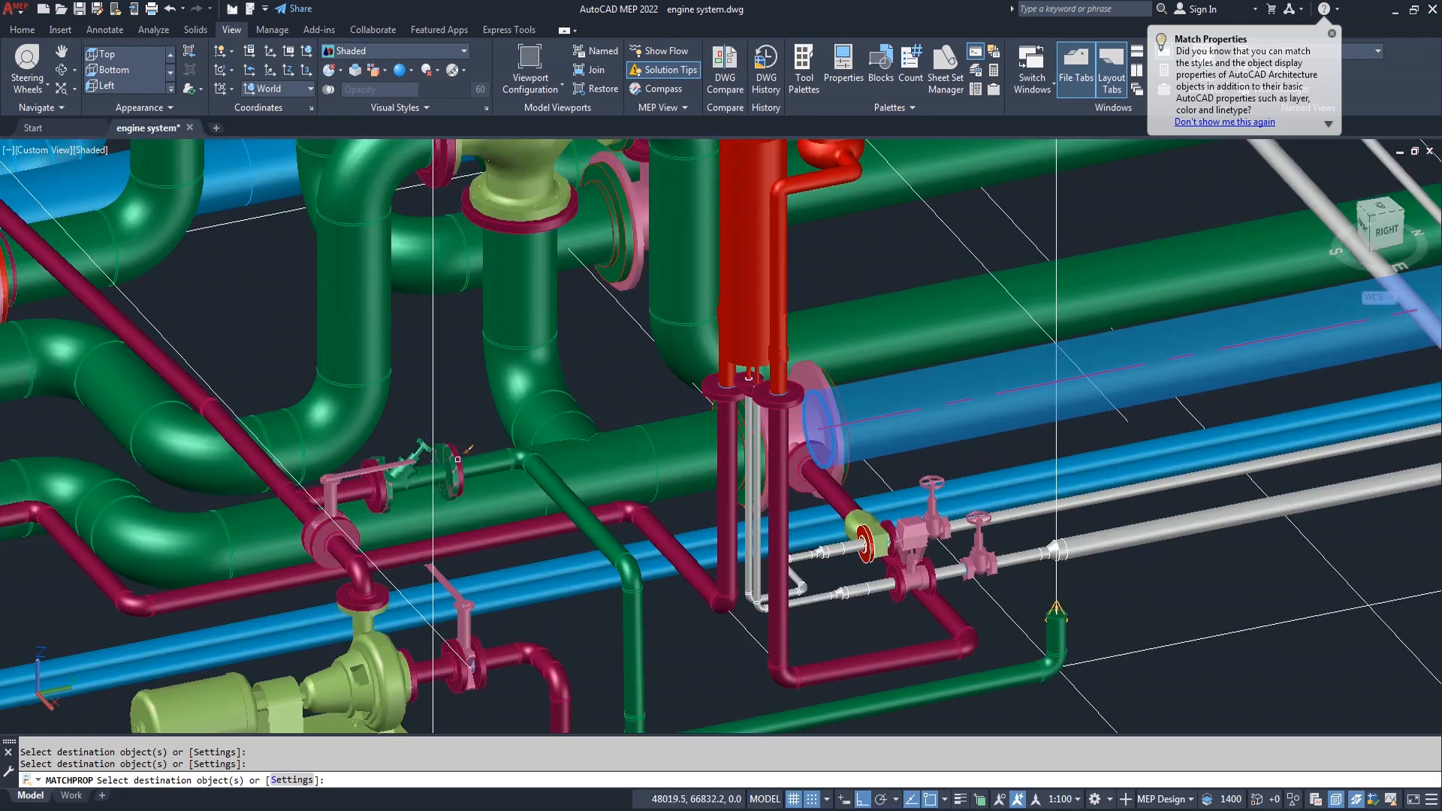
{"action": "left_click", "coordinate": [459, 462]}
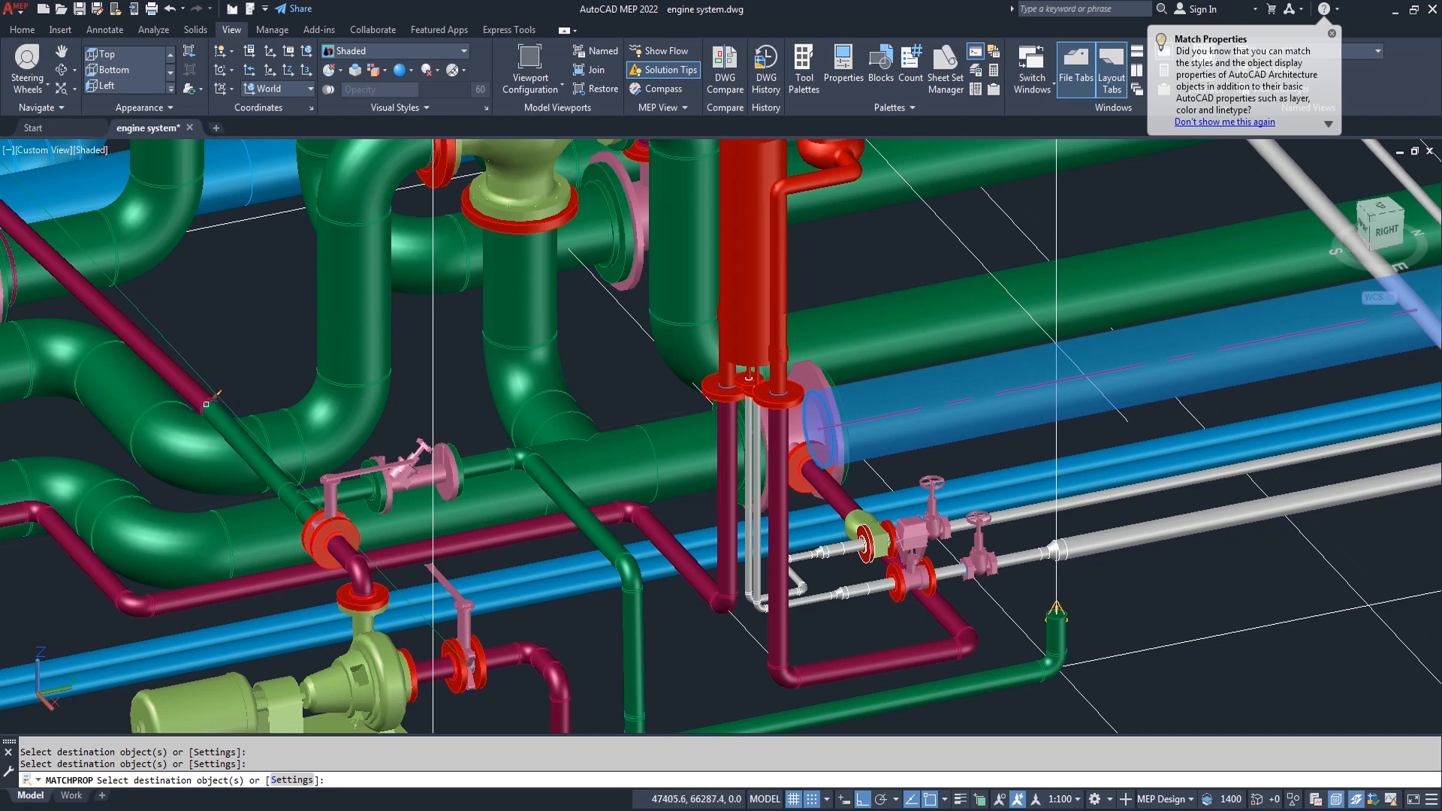
{"action": "scroll", "coordinate": [216, 414], "scroll_direction": "down", "scroll_amount": 3}
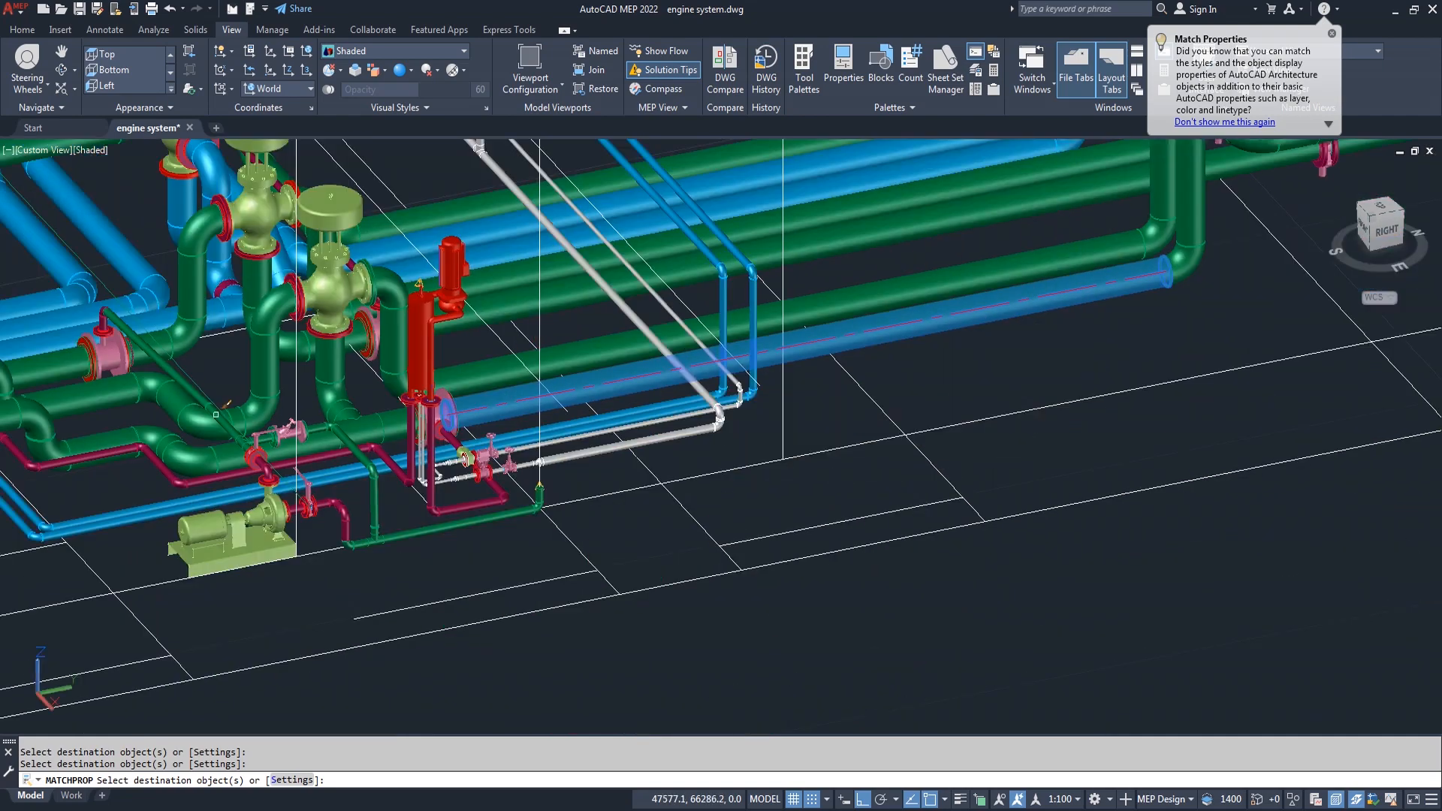
{"action": "scroll", "coordinate": [96, 314], "scroll_direction": "up", "scroll_amount": 3}
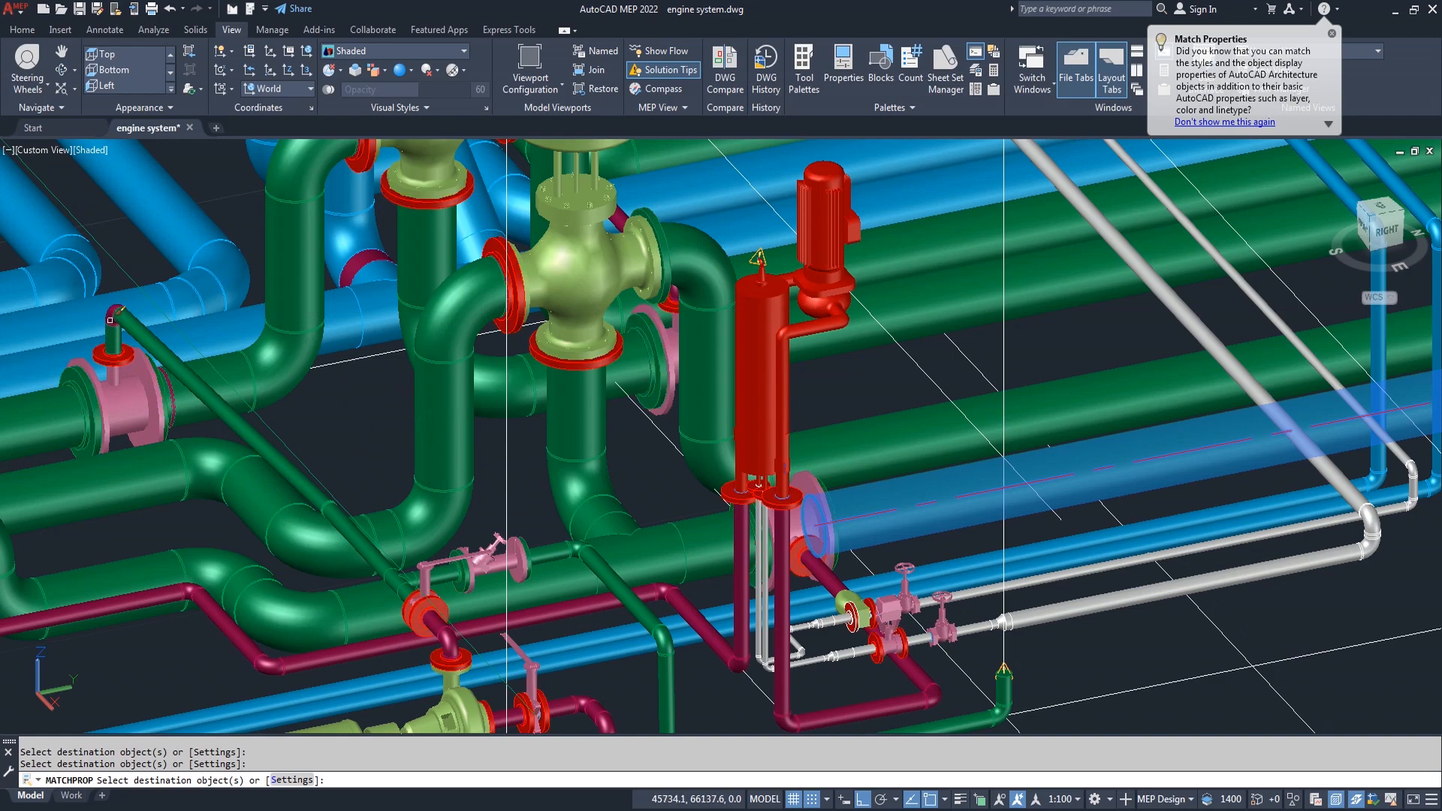
{"action": "scroll", "coordinate": [124, 309], "scroll_direction": "down", "scroll_amount": 5}
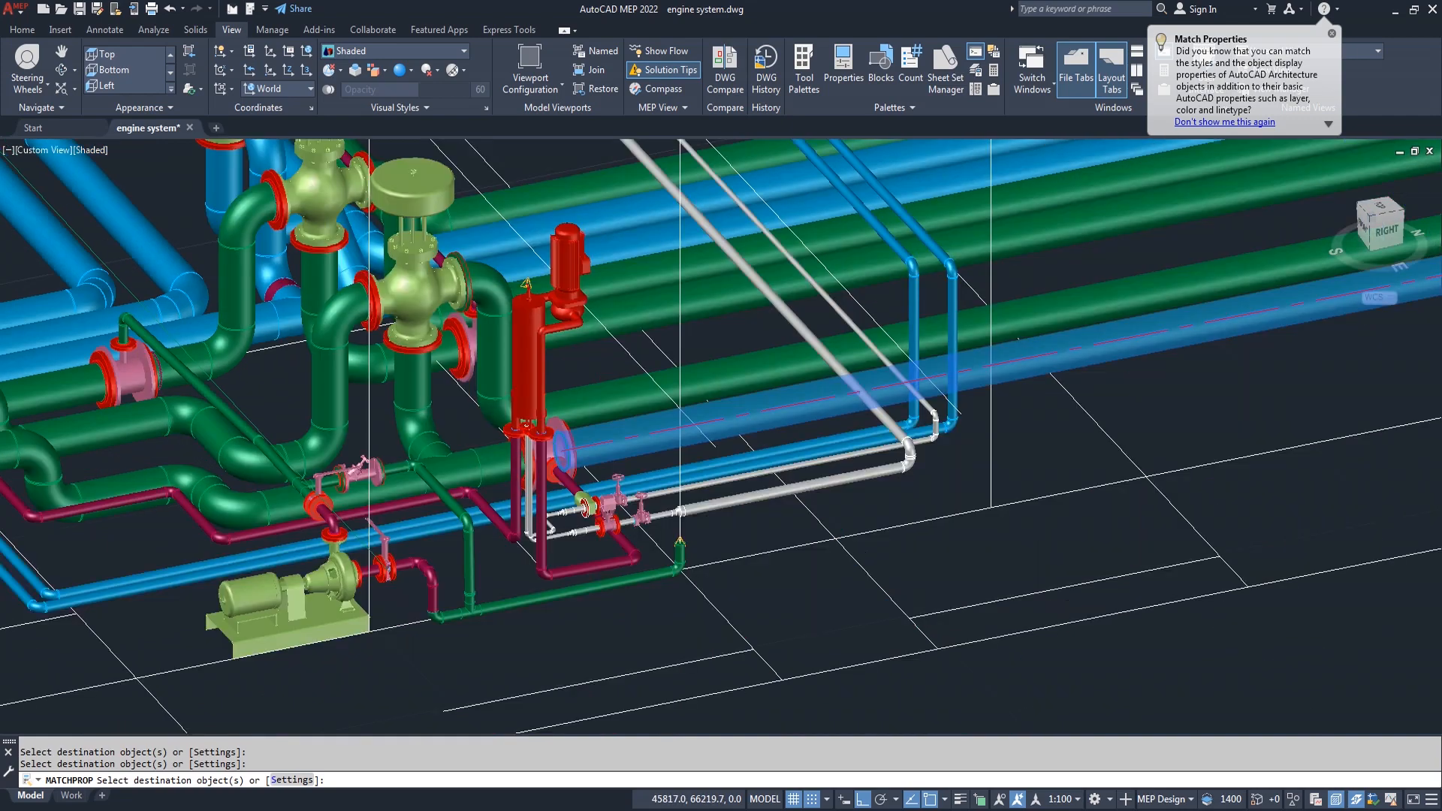
{"action": "scroll", "coordinate": [283, 467], "scroll_direction": "up", "scroll_amount": 5}
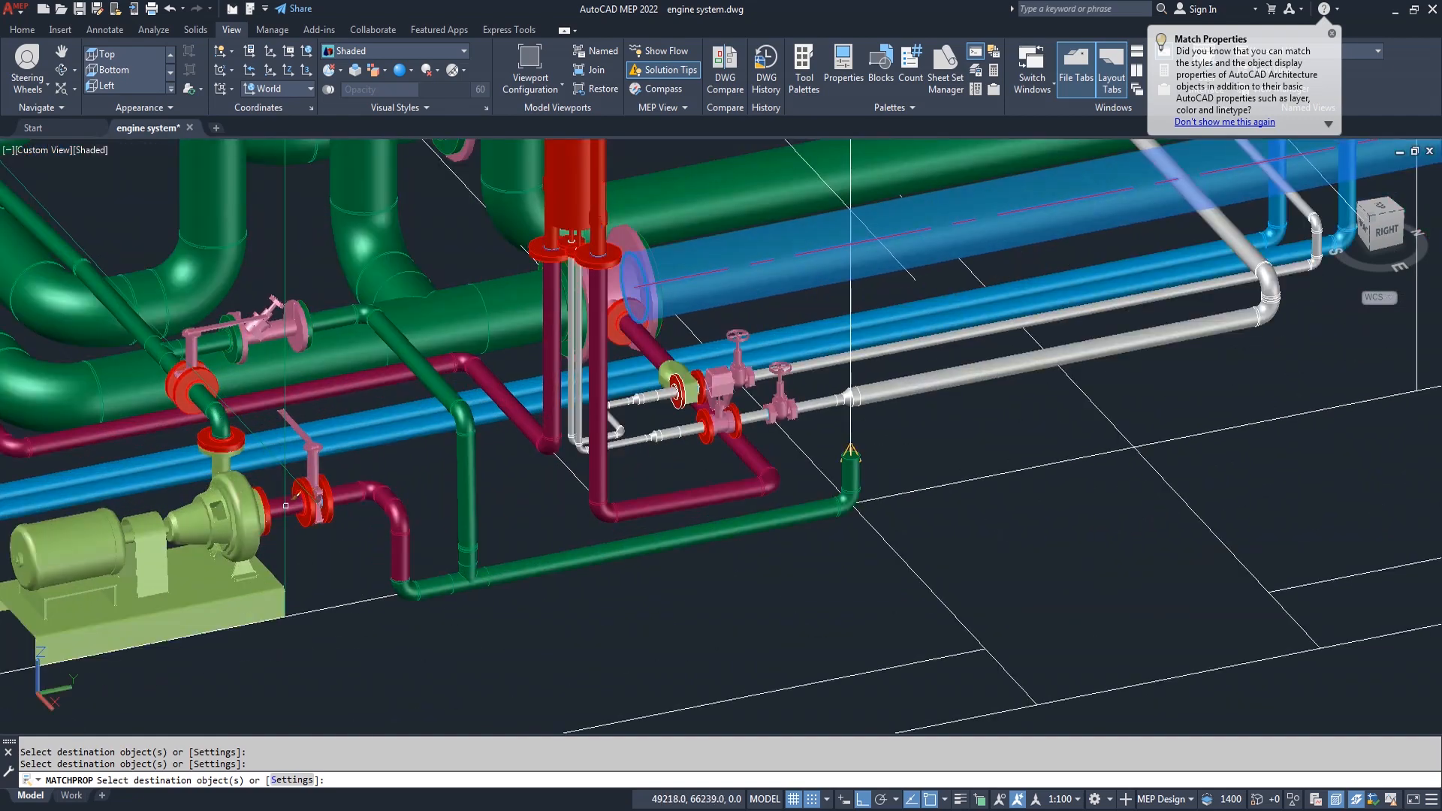
Apply the green pipe's properties to the elbows, short pipes and vertical drop between the pump's butterfly valve and the lower pipe.
{"action": "scroll", "coordinate": [285, 506], "scroll_direction": "up", "scroll_amount": 3}
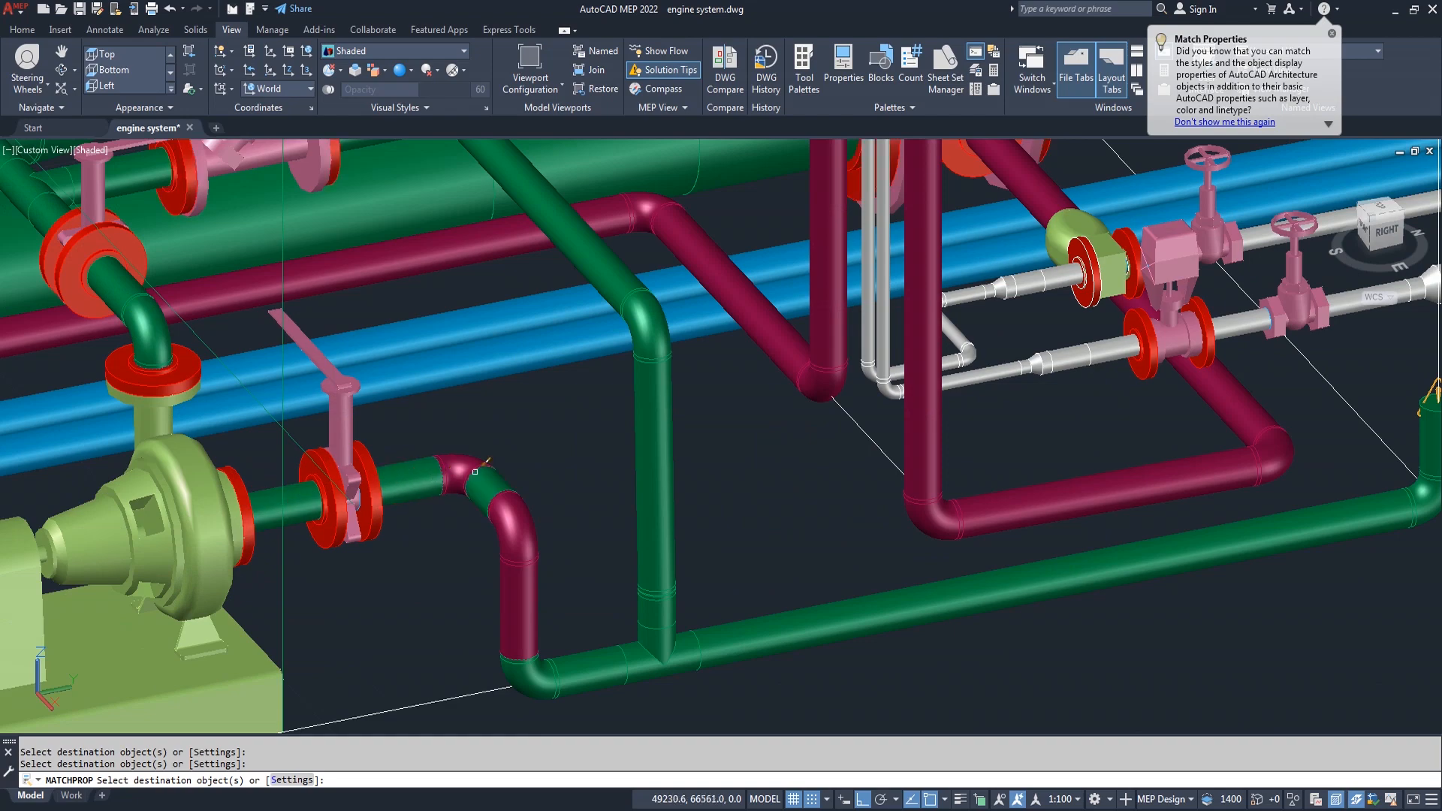
{"action": "left_click", "coordinate": [504, 488]}
{"action": "left_click", "coordinate": [523, 515]}
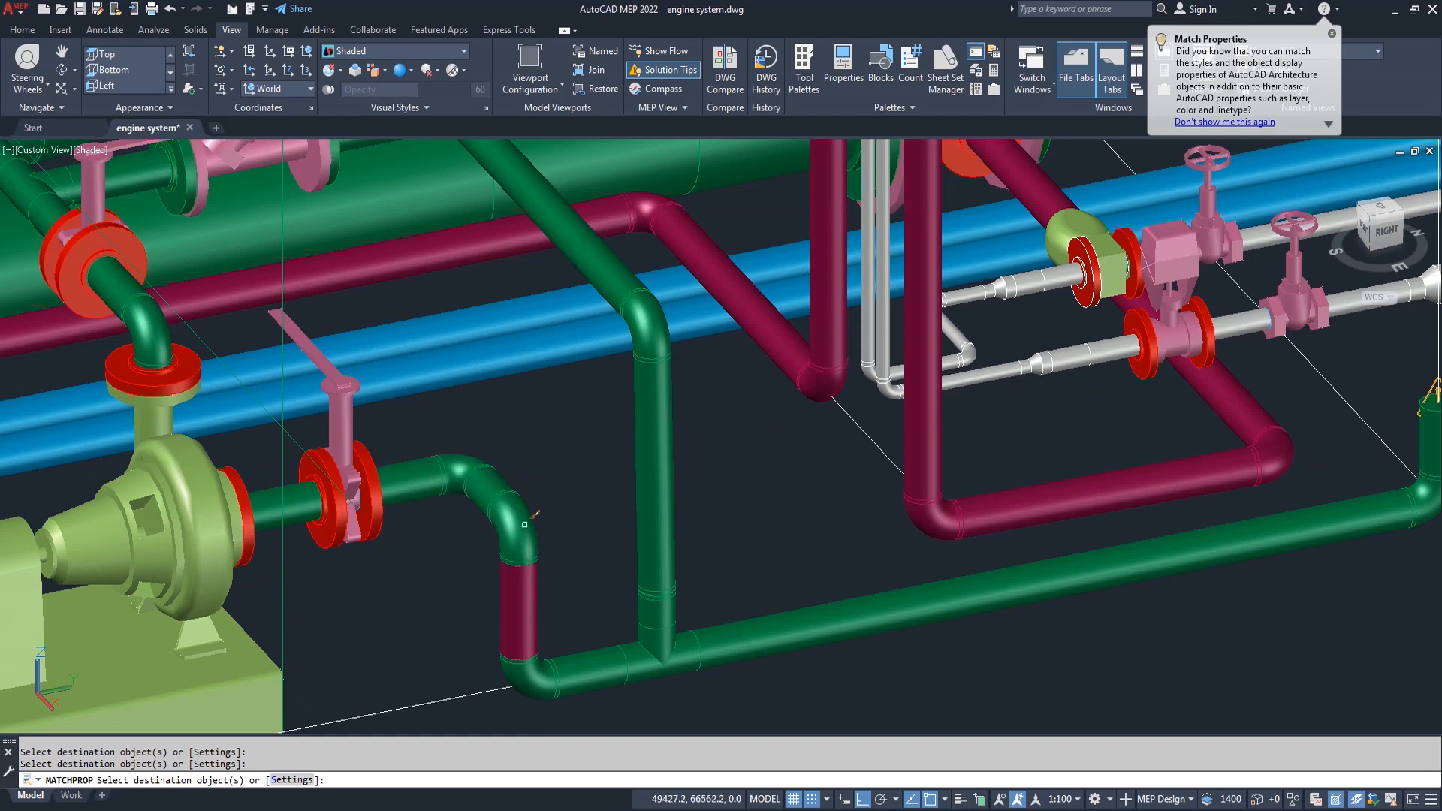
{"action": "left_click", "coordinate": [527, 575]}
{"action": "scroll", "coordinate": [528, 576], "scroll_direction": "down", "scroll_amount": 2}
{"action": "scroll", "coordinate": [528, 579], "scroll_direction": "down", "scroll_amount": 2}
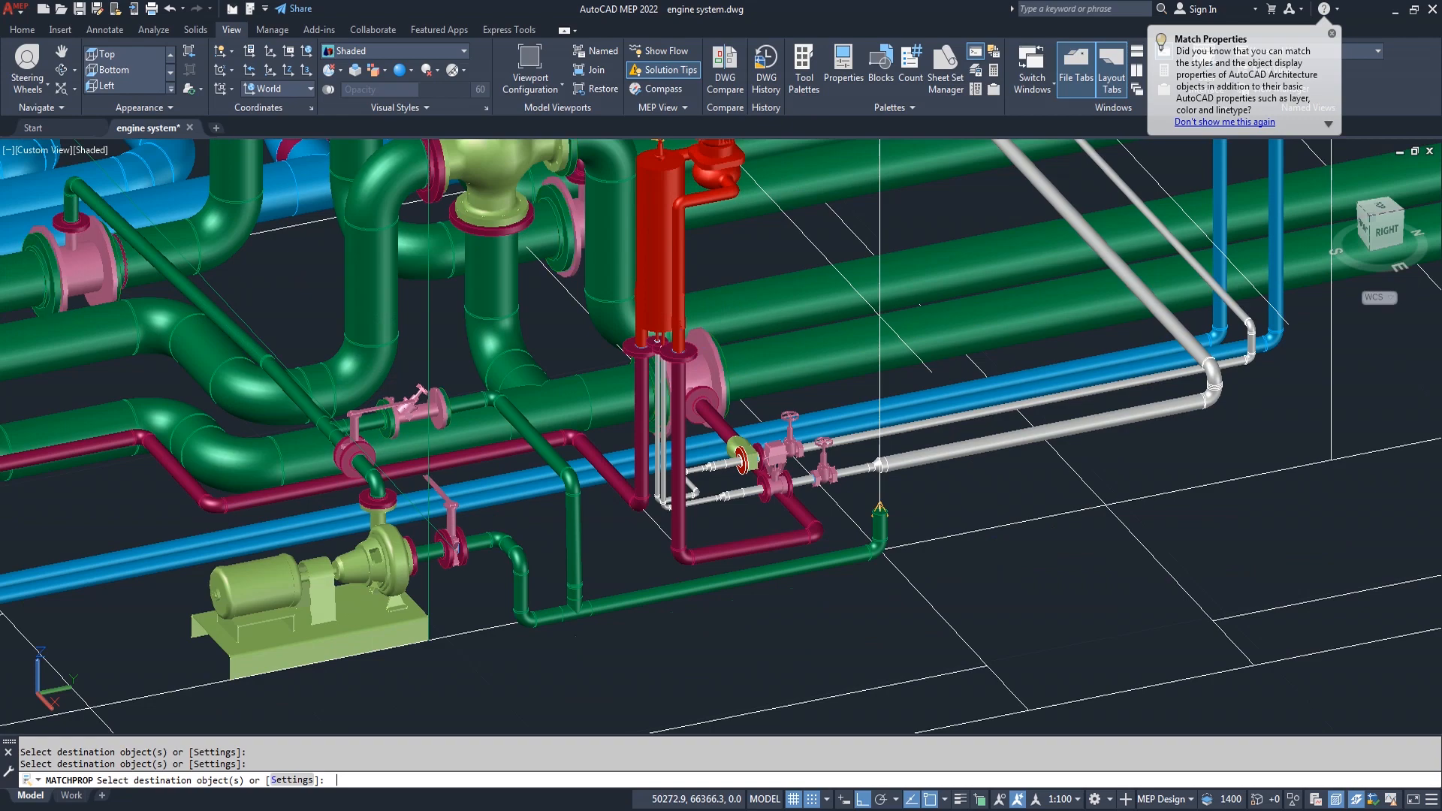
{"action": "key", "text": "Return"}
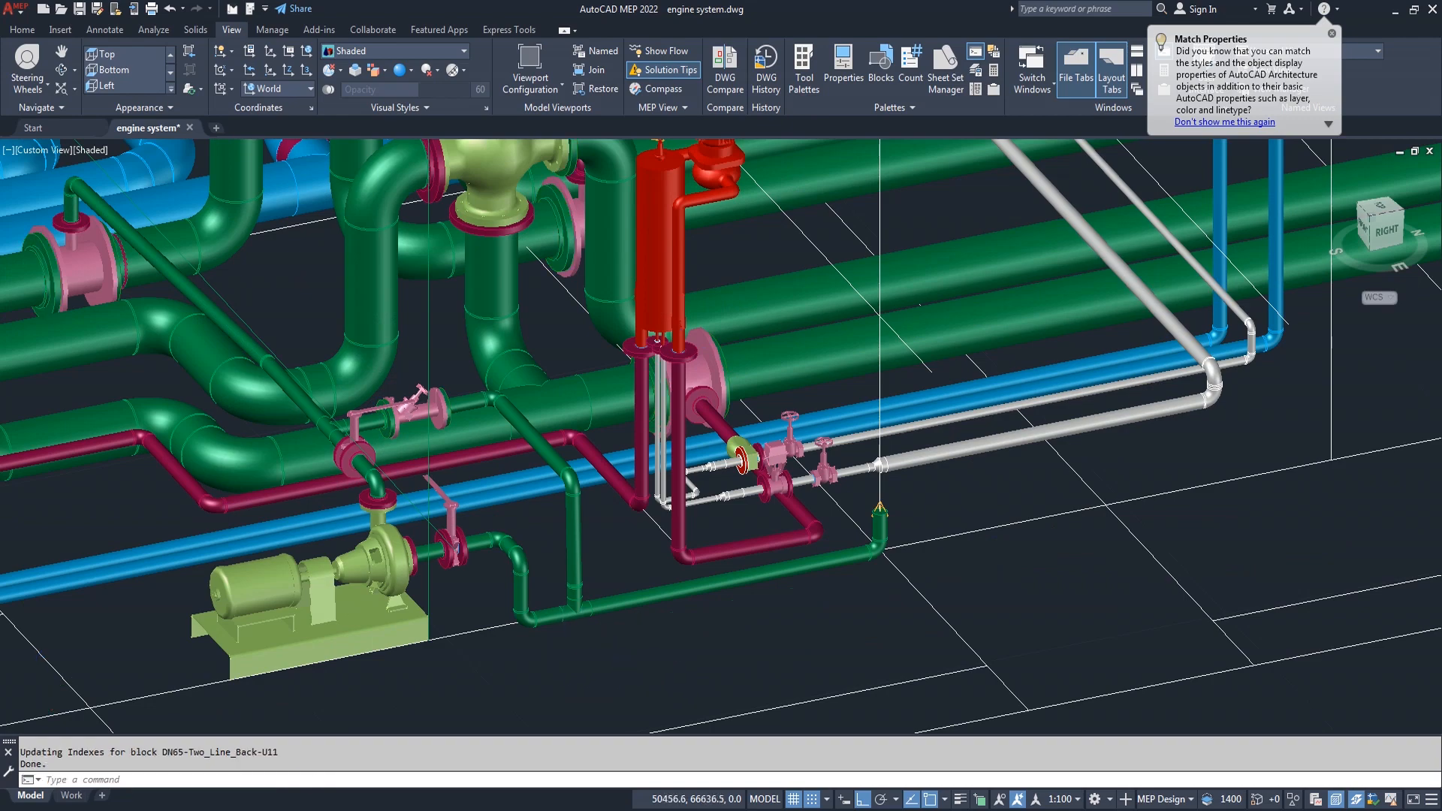
{"action": "scroll", "coordinate": [647, 654], "scroll_direction": "down", "scroll_amount": 2}
{"action": "scroll", "coordinate": [645, 652], "scroll_direction": "down", "scroll_amount": 2}
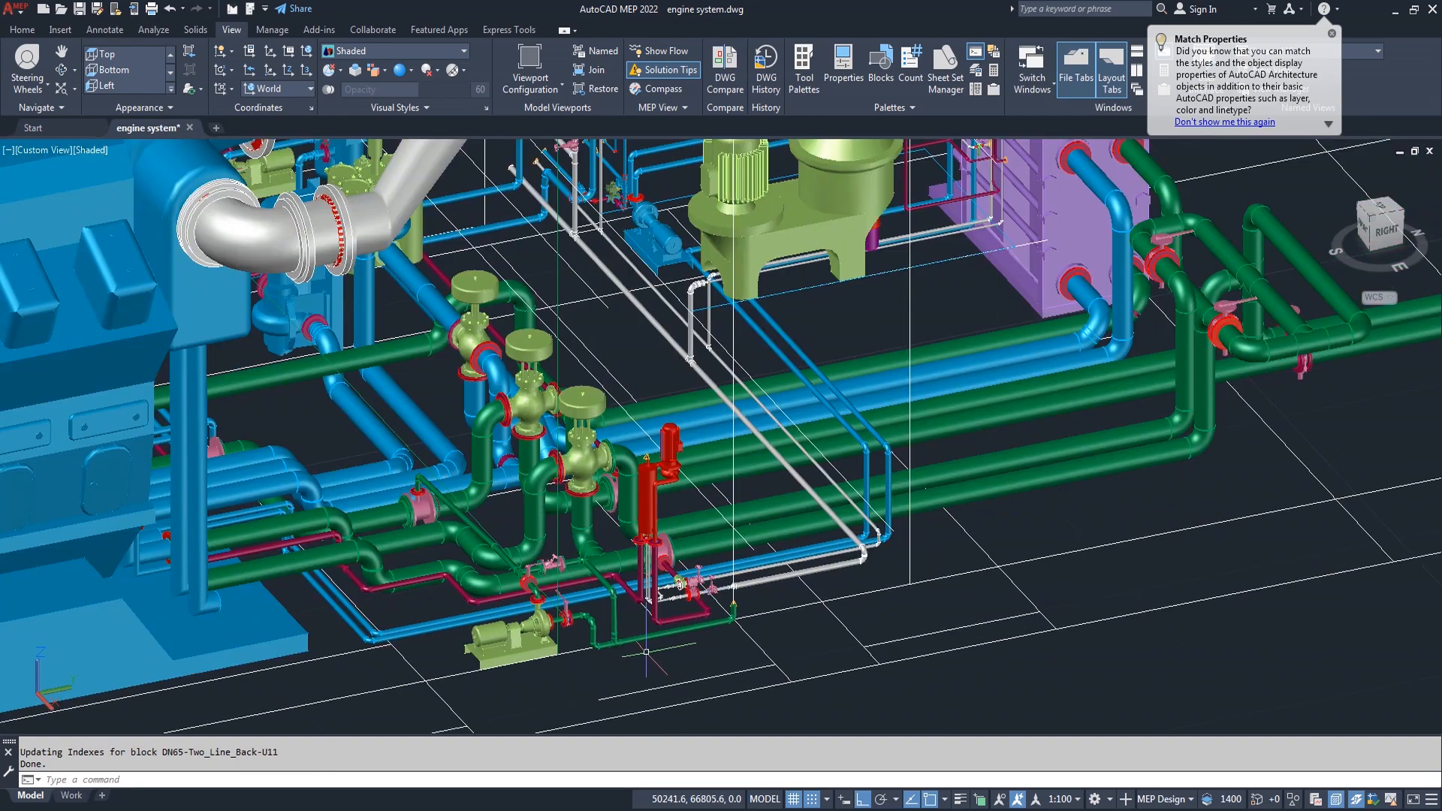
{"action": "scroll", "coordinate": [646, 652], "scroll_direction": "down", "scroll_amount": 2}
{"action": "scroll", "coordinate": [717, 659], "scroll_direction": "up", "scroll_amount": 1}
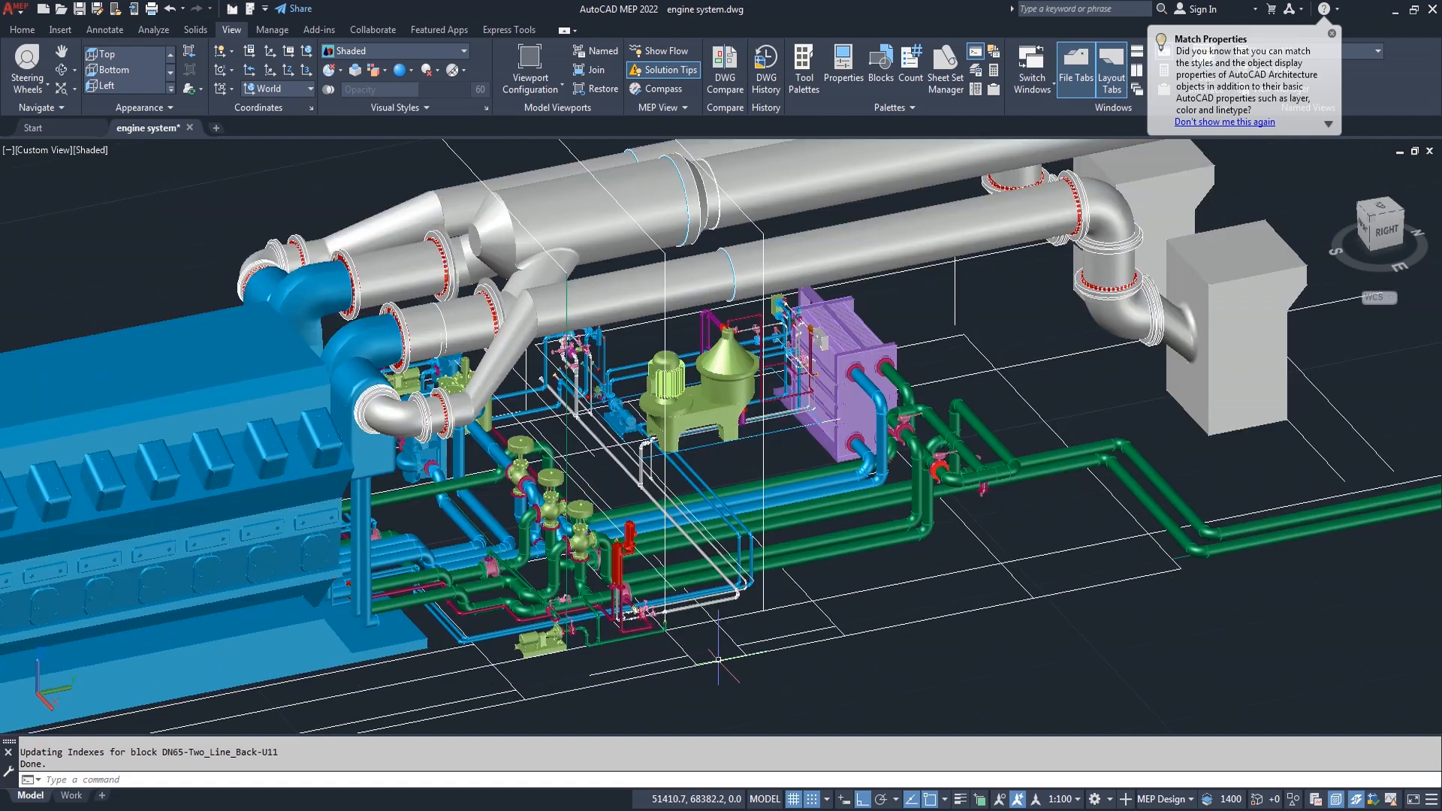